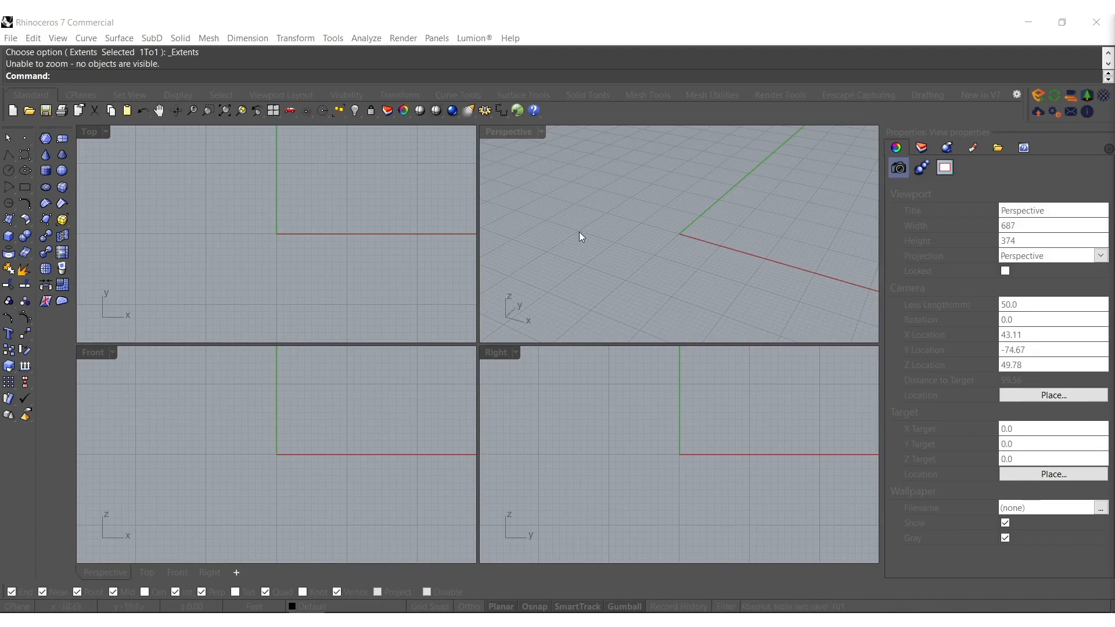
# - Open Grasshopper and add a Mesh Sphere component to the empty canvas
pyautogui.write('Grasshopper')
pyautogui.press('Return')
pyautogui.doubleClick(735, 291)
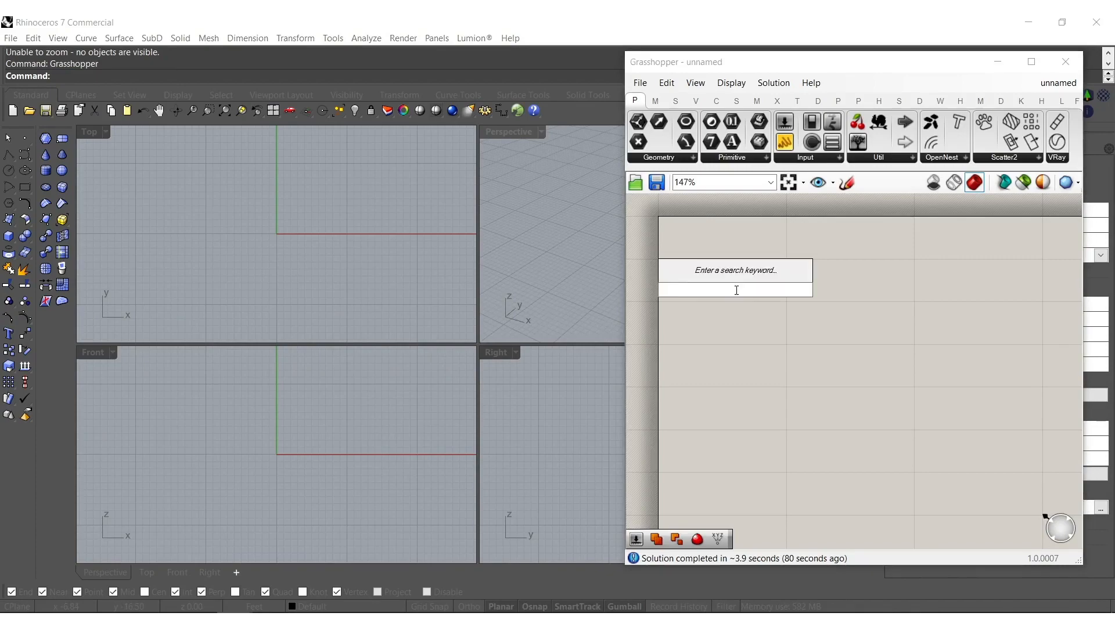
pyautogui.write('sphere')
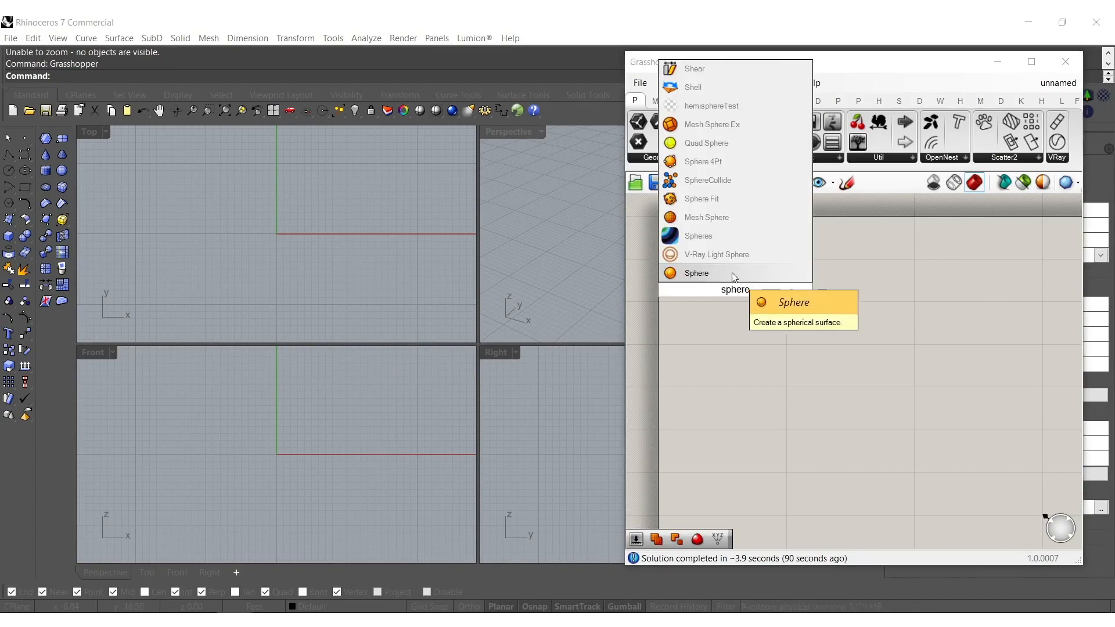
pyautogui.click(710, 217)
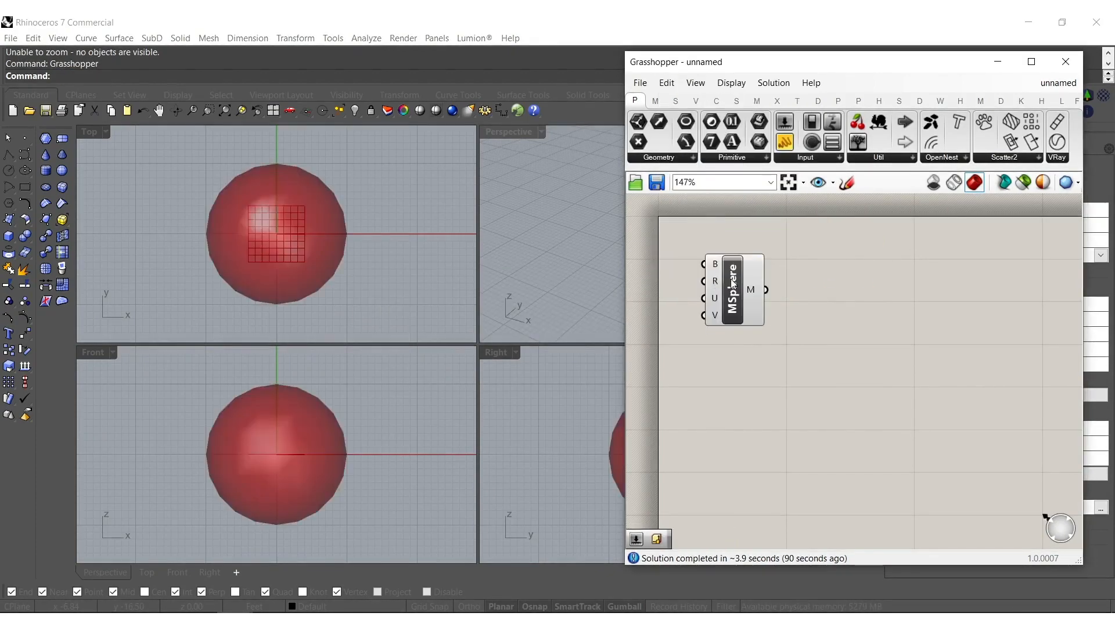
# - Add a number slider set to 10 and connect it to the mesh sphere's U and V count inputs
pyautogui.doubleClick(704, 334)
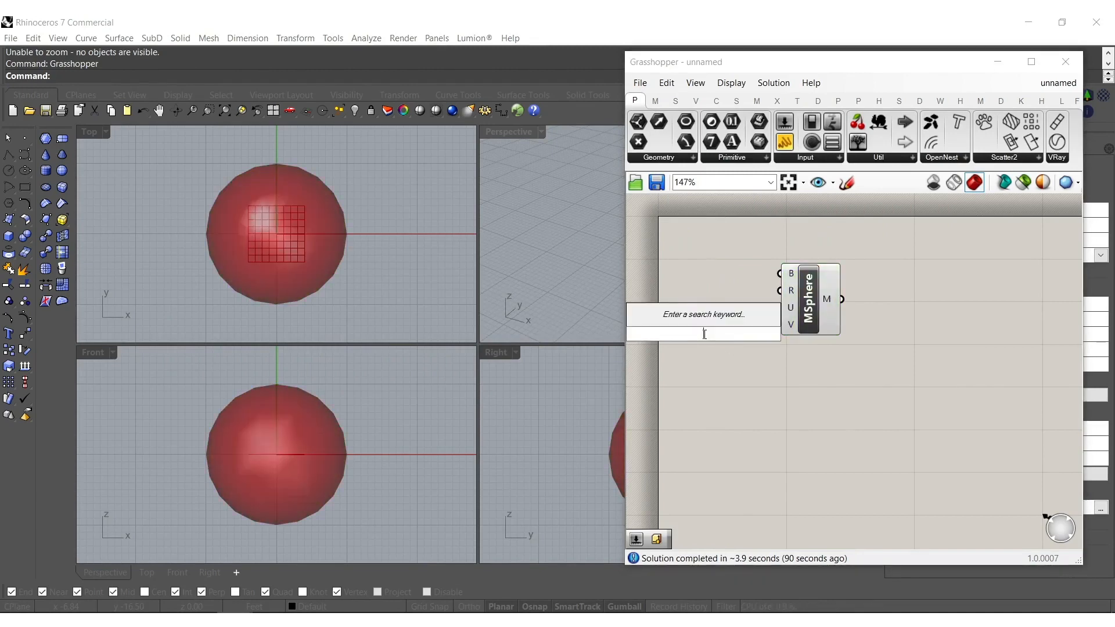
pyautogui.write('10')
pyautogui.press('Return')
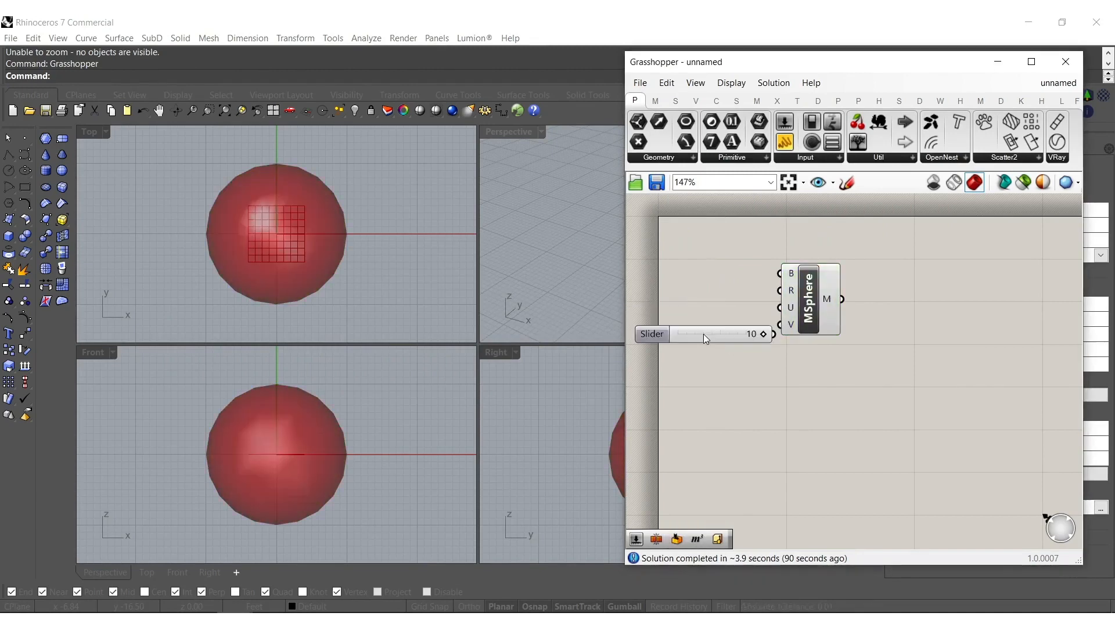
pyautogui.moveTo(781, 308); pyautogui.dragTo(713, 312)
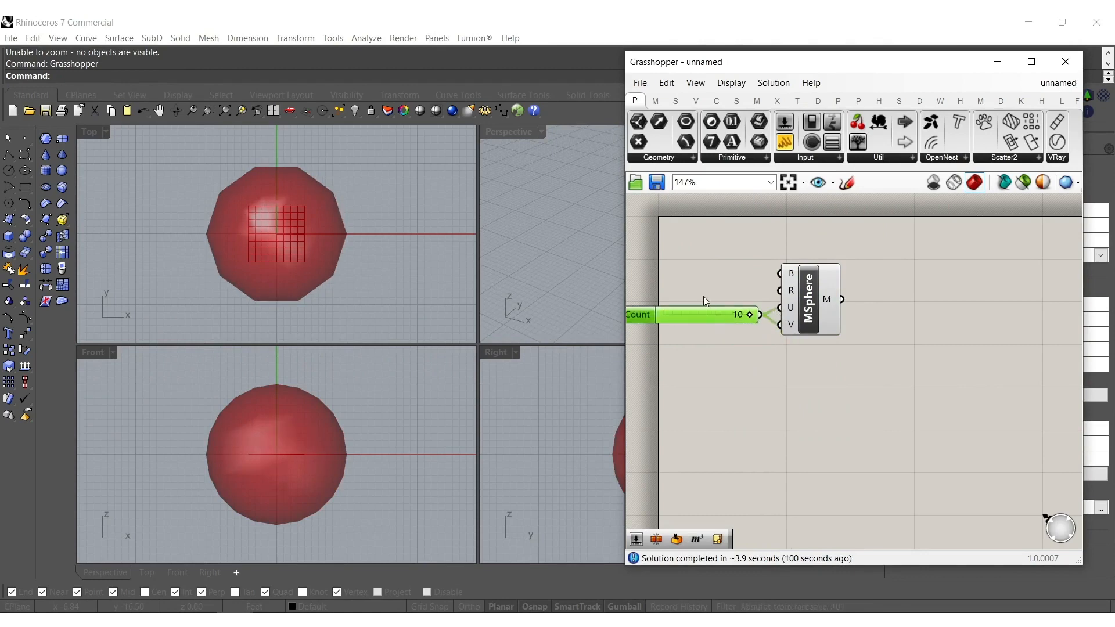
# - Add a number slider set to 15.000 and connect it to the mesh sphere's radius input
pyautogui.doubleClick(705, 297)
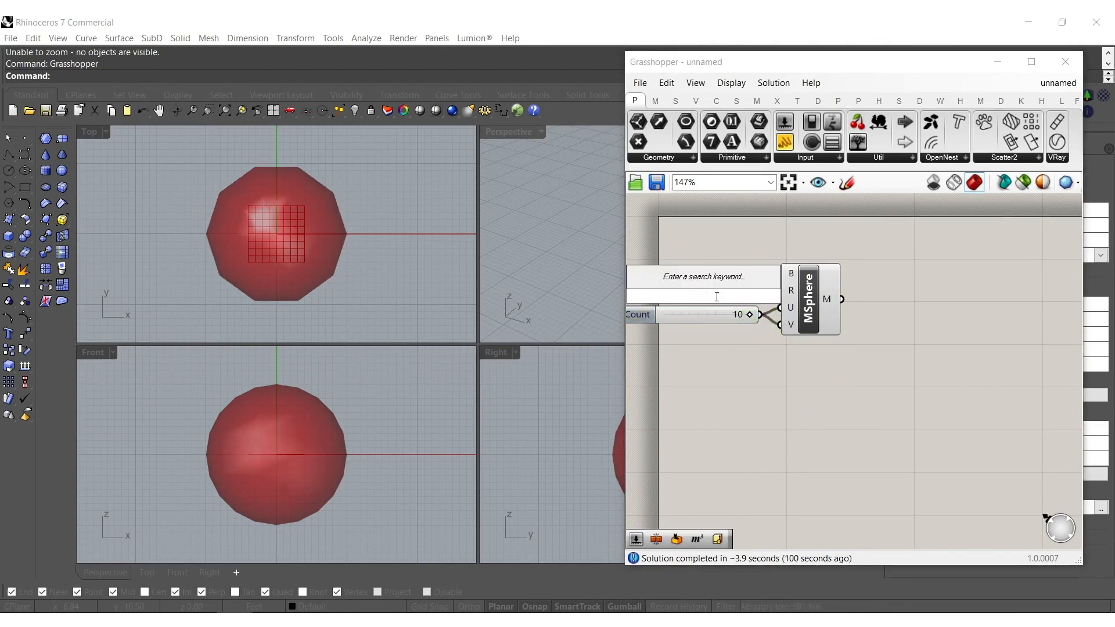
pyautogui.write('15')
pyautogui.press('Return')
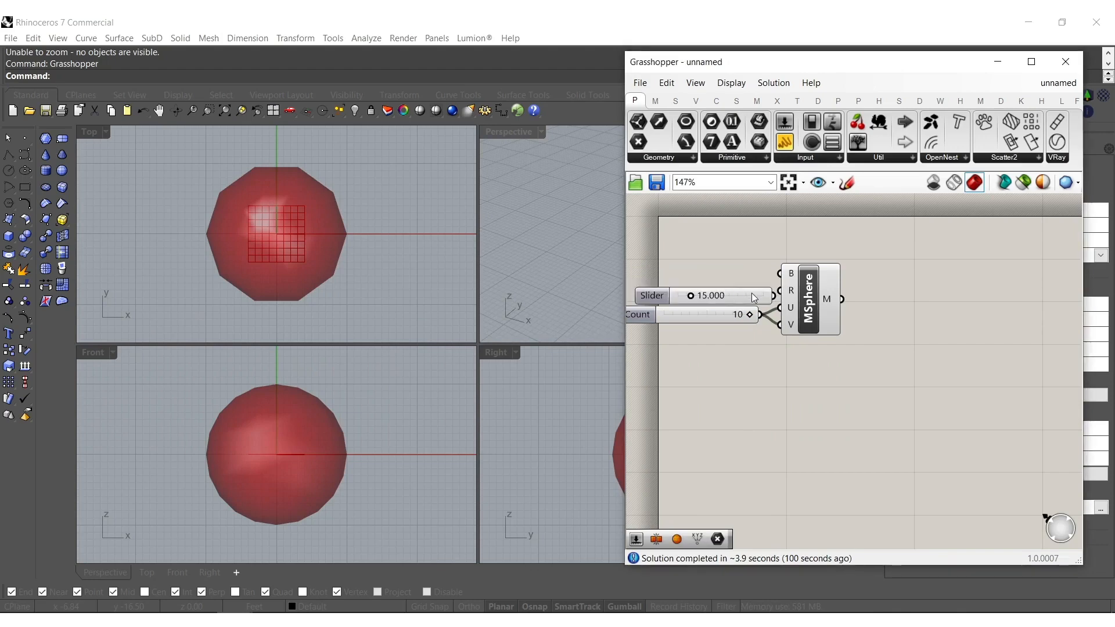
pyautogui.moveTo(780, 291); pyautogui.dragTo(755, 287)
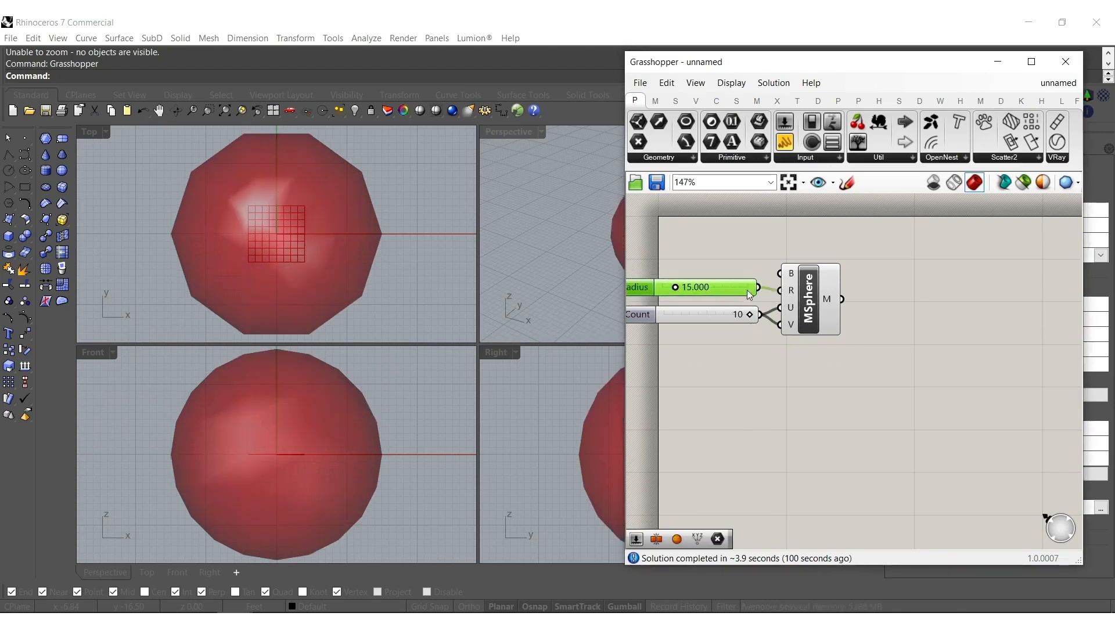
# - Left-align the Radius and U Count sliders with each other
pyautogui.moveTo(741, 328); pyautogui.dragTo(841, 328, button='right')
pyautogui.moveTo(765, 374); pyautogui.dragTo(709, 265)
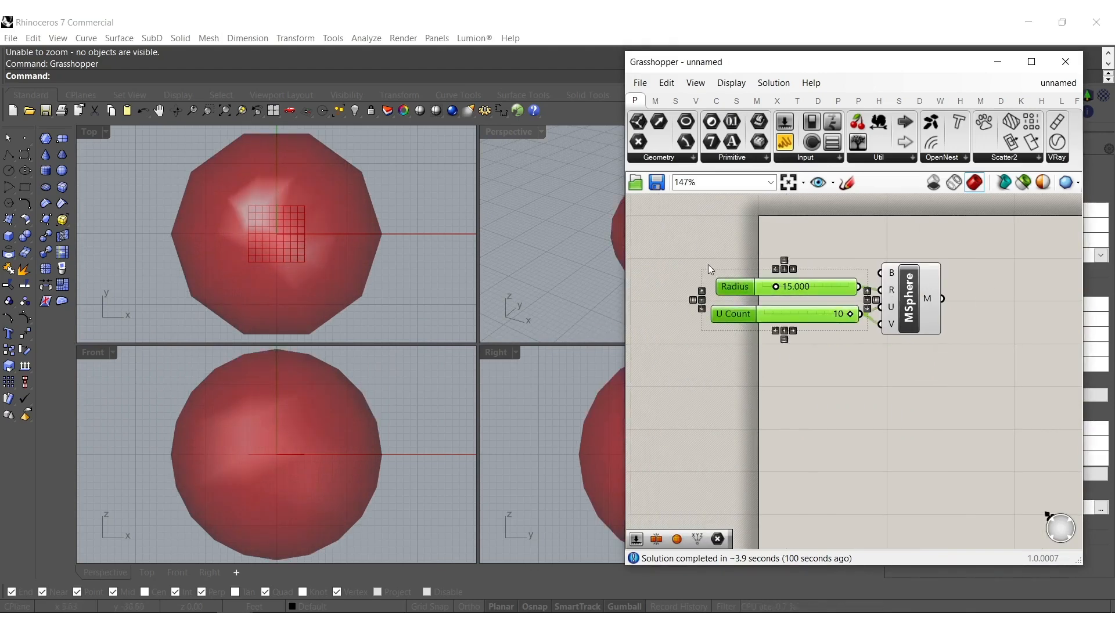
pyautogui.click(776, 272)
pyautogui.moveTo(833, 391); pyautogui.dragTo(784, 363, button='right')
pyautogui.click(841, 358)
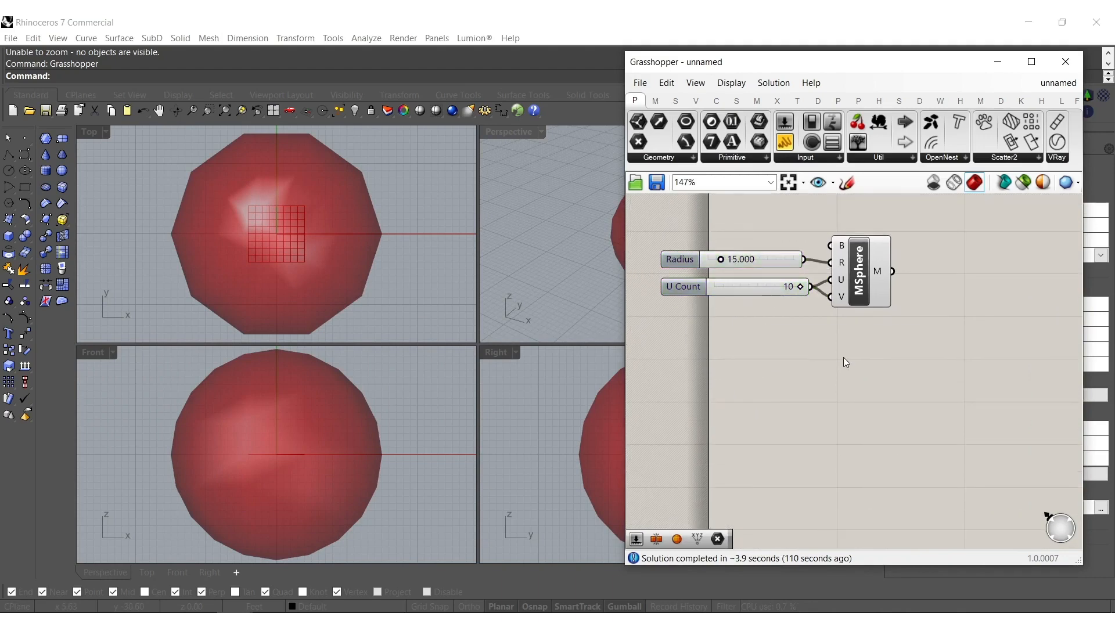
# - Add a Construct Point component below the mesh sphere
pyautogui.doubleClick(843, 357)
pyautogui.write('xyz')
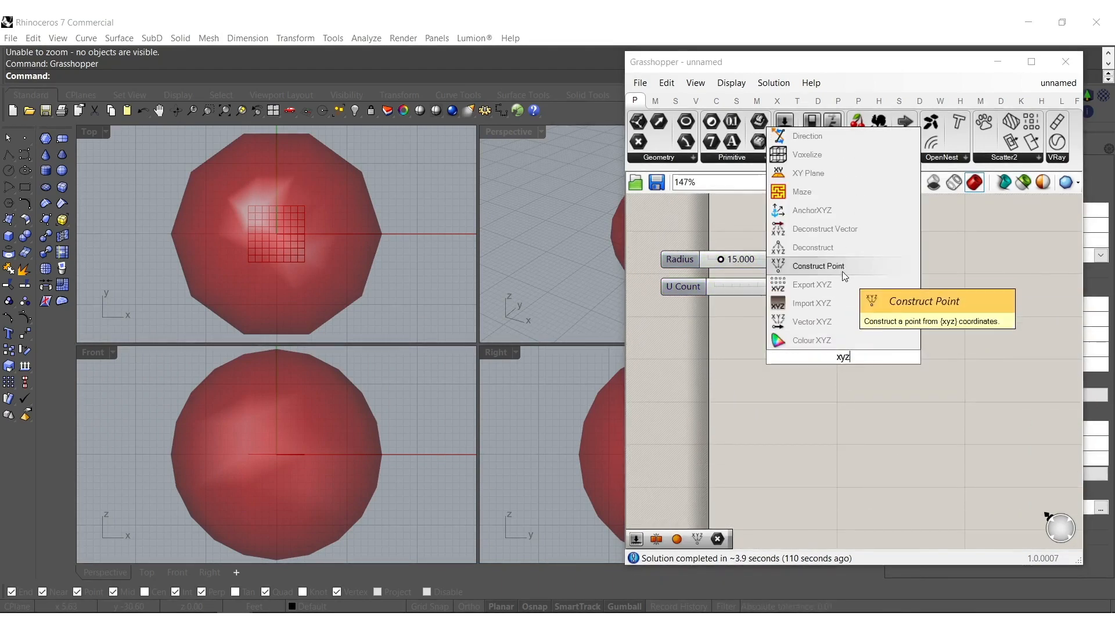
pyautogui.click(835, 268)
pyautogui.click(852, 359)
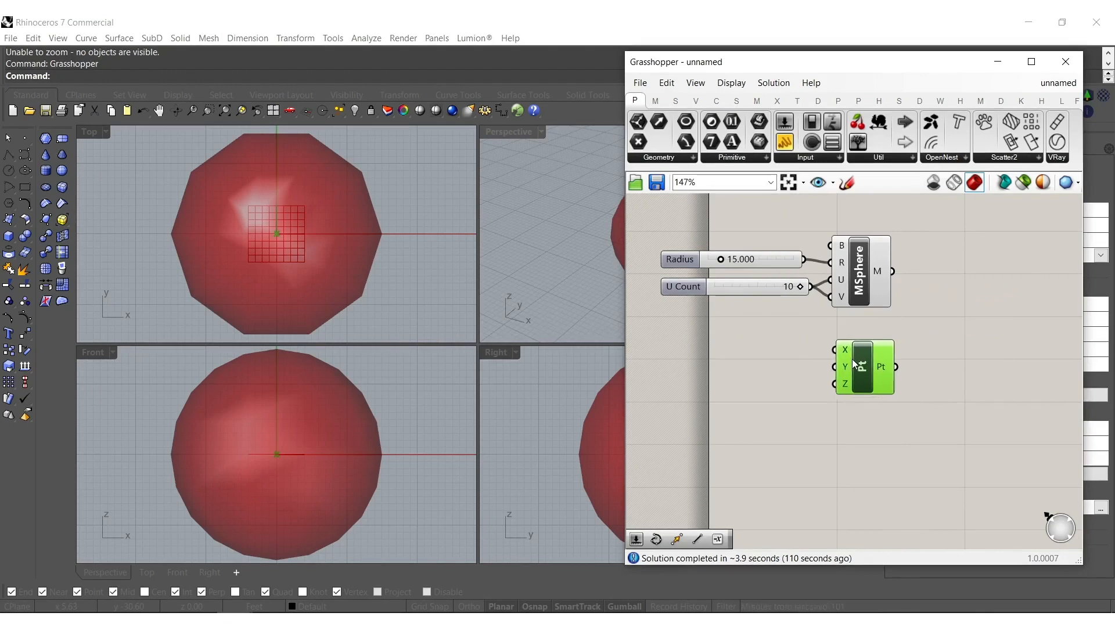
# - Add a number slider set to 11.000 beside the Construct Point component and place a copy of it below
pyautogui.doubleClick(757, 367)
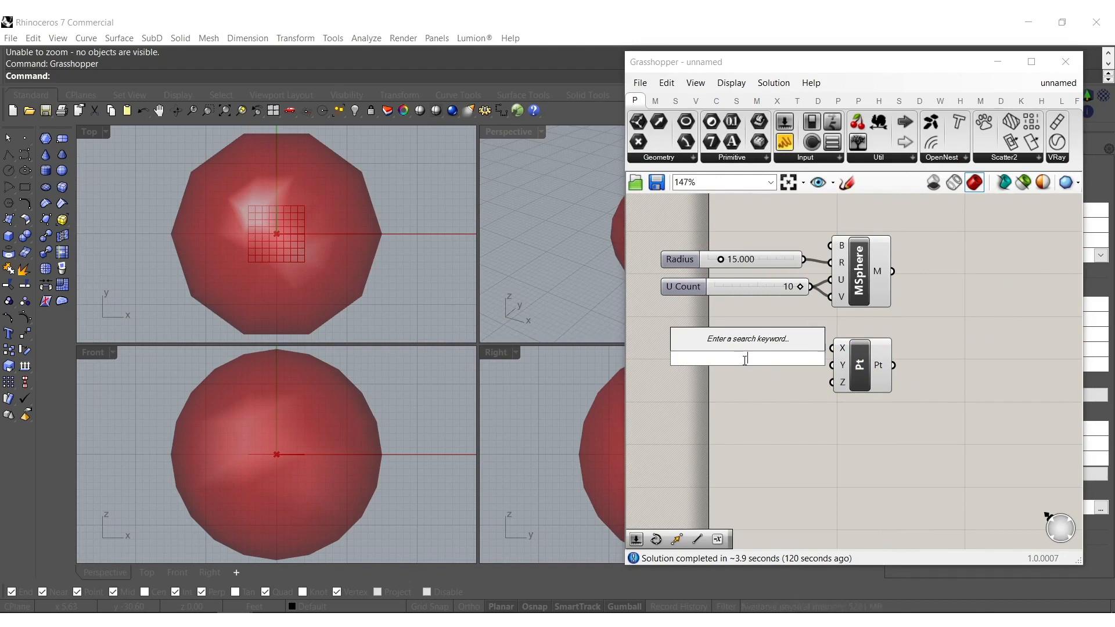
pyautogui.write('11')
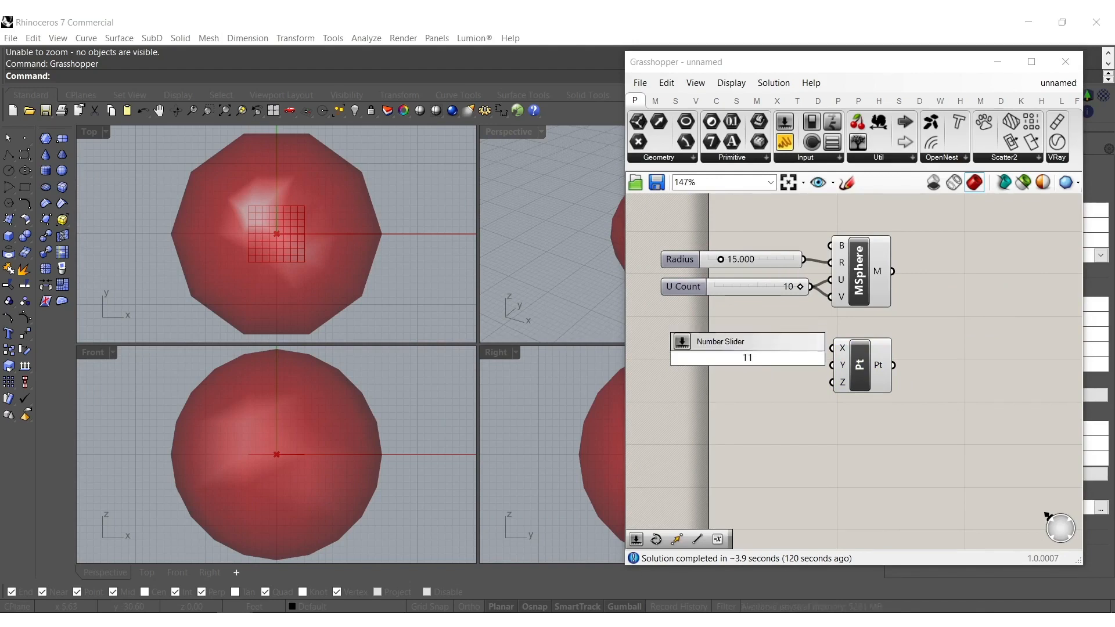
pyautogui.press('Return')
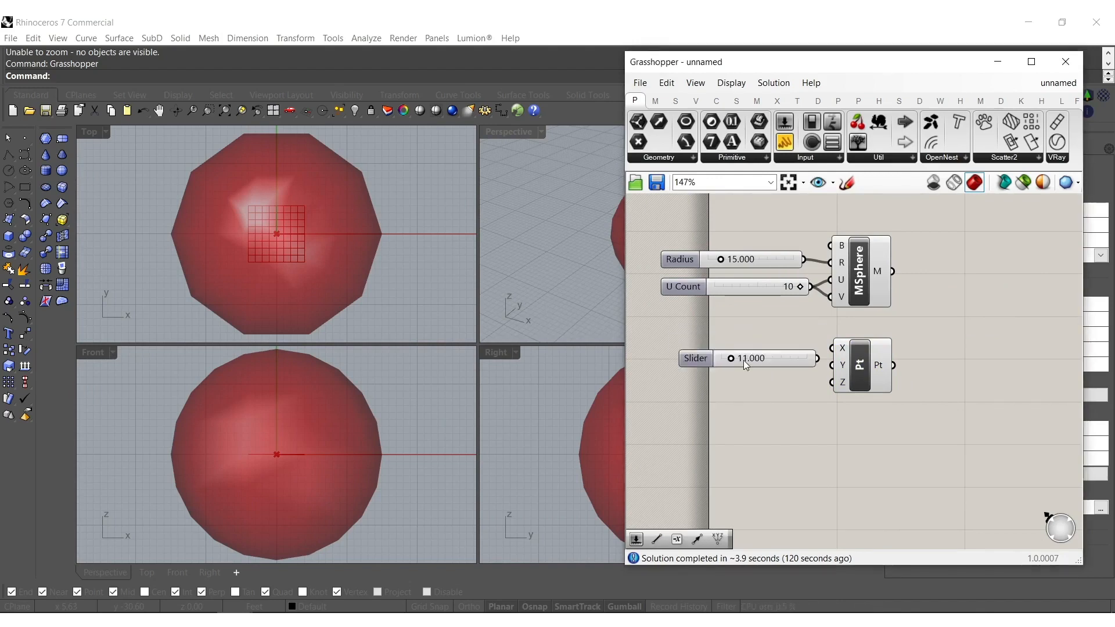
pyautogui.click(794, 360)
pyautogui.keyDown('alt'); pyautogui.moveTo(795, 360); pyautogui.dragTo(754, 396); pyautogui.keyUp('alt')
# - Add a Negative component fed by the copied slider and connect its output to the point's Z input
pyautogui.doubleClick(769, 421)
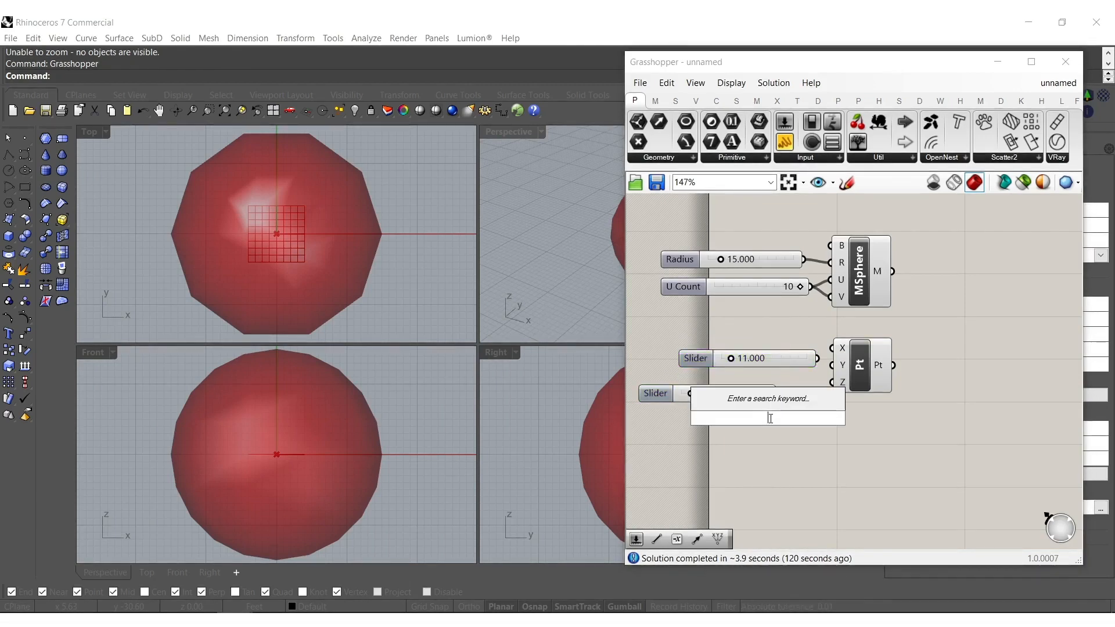
pyautogui.write('neg')
pyautogui.press('Return')
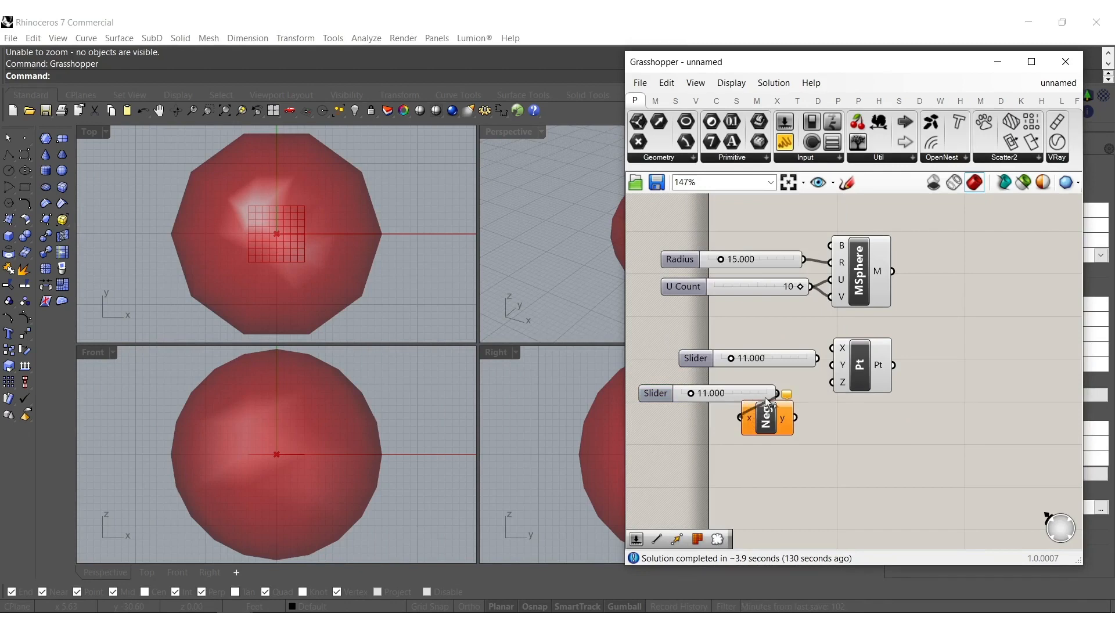
pyautogui.moveTo(795, 418); pyautogui.dragTo(828, 390)
# - Connect the first 11.000 slider to the point's X input and left-align all four sliders
pyautogui.moveTo(832, 348); pyautogui.dragTo(806, 361)
pyautogui.click(757, 361)
pyautogui.moveTo(783, 416); pyautogui.dragTo(886, 389)
pyautogui.moveTo(810, 447); pyautogui.dragTo(639, 229)
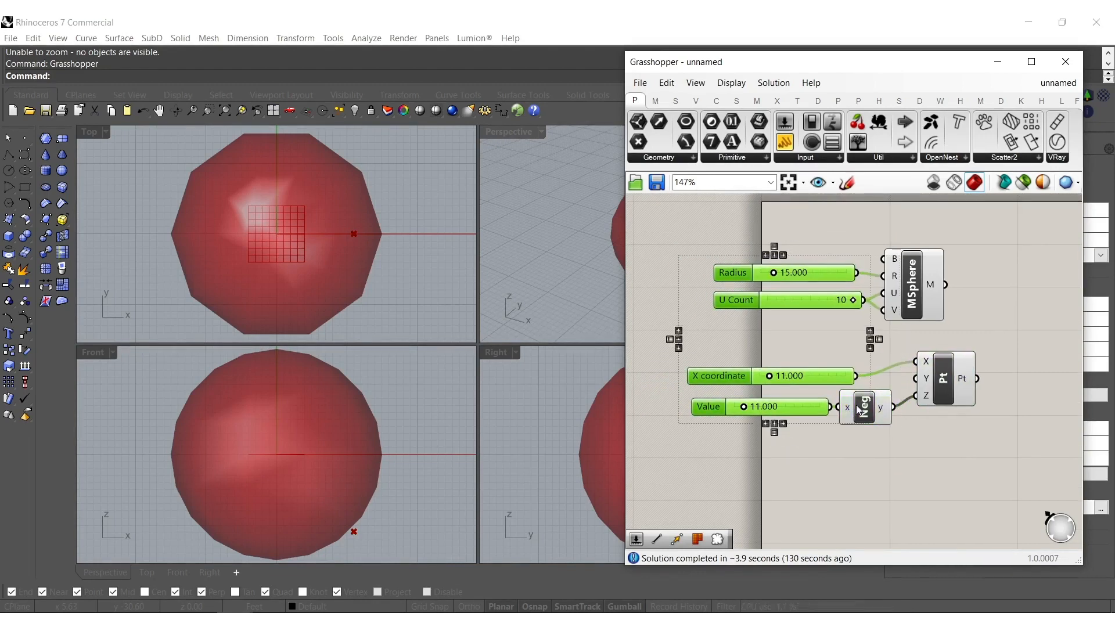
pyautogui.click(766, 255)
pyautogui.click(871, 333)
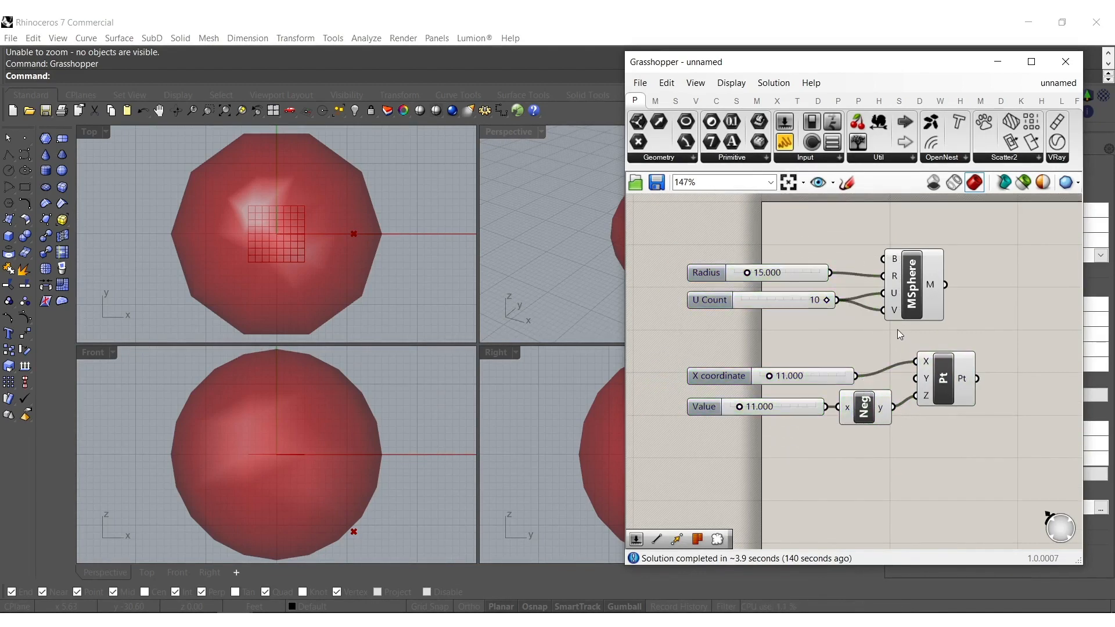
# - Copy the mesh sphere with its two sliders below the point and connect the point to the copy's base input
pyautogui.moveTo(900, 334); pyautogui.dragTo(803, 260)
pyautogui.keyDown('alt'); pyautogui.moveTo(901, 283); pyautogui.dragTo(978, 378); pyautogui.keyUp('alt')
pyautogui.click(905, 456)
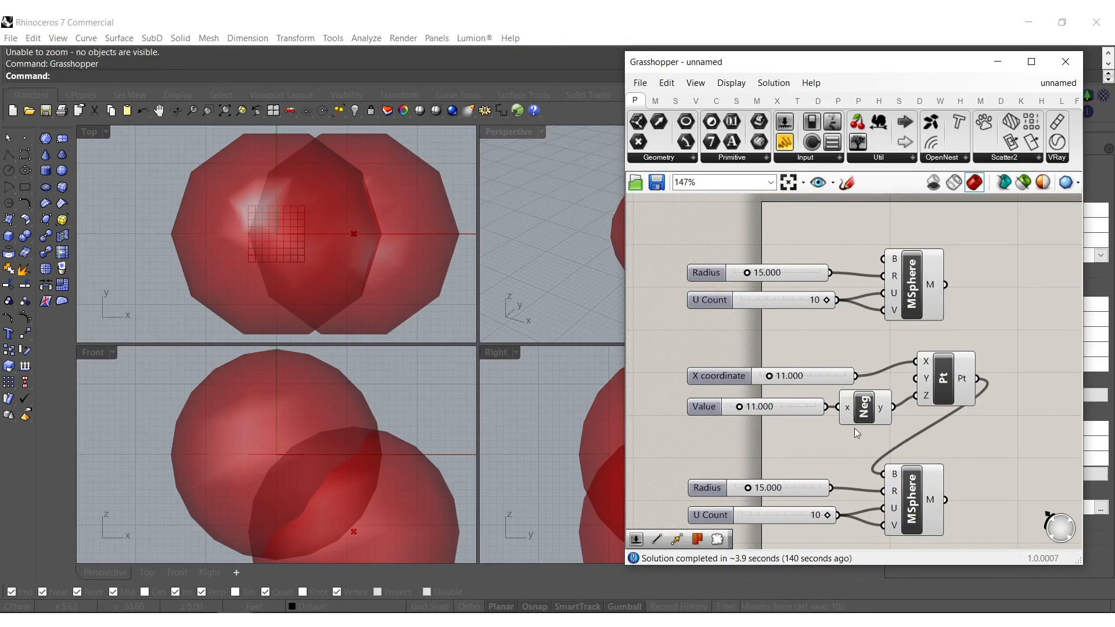
# - With the Perspective viewport maximized, set the Value slider to 6.406 and the second sphere's radius to 17.923
pyautogui.doubleClick(500, 134)
pyautogui.moveTo(592, 308); pyautogui.dragTo(473, 268, button='right')
pyautogui.moveTo(751, 400); pyautogui.dragTo(809, 395, button='right')
pyautogui.scroll(2, 811, 399)
pyautogui.scroll(1, 821, 412)
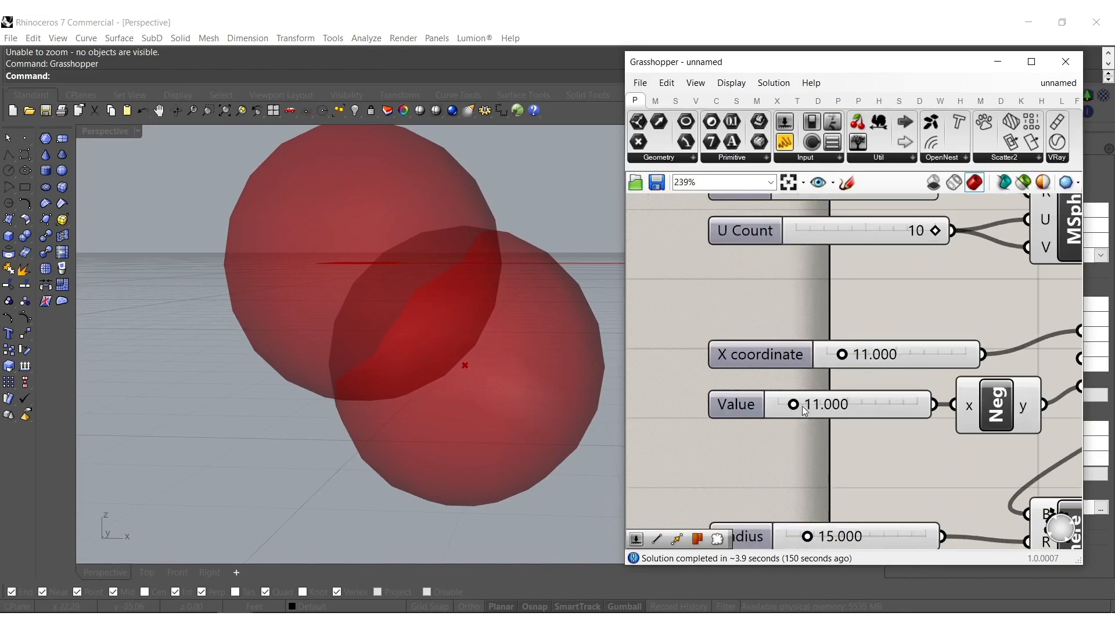
pyautogui.moveTo(793, 407); pyautogui.dragTo(787, 407)
pyautogui.moveTo(814, 510); pyautogui.dragTo(806, 403, button='right')
pyautogui.moveTo(799, 432); pyautogui.dragTo(805, 434)
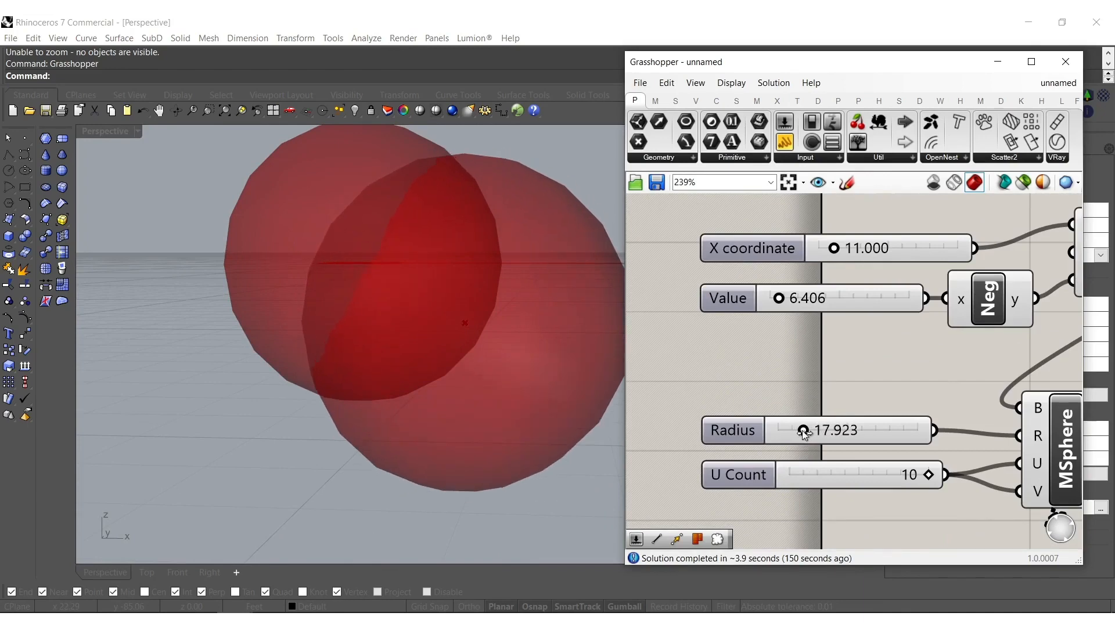
# - Left-align the two mesh sphere components and the Construct Point component
pyautogui.scroll(-7, 804, 403)
pyautogui.moveTo(911, 453); pyautogui.dragTo(869, 261)
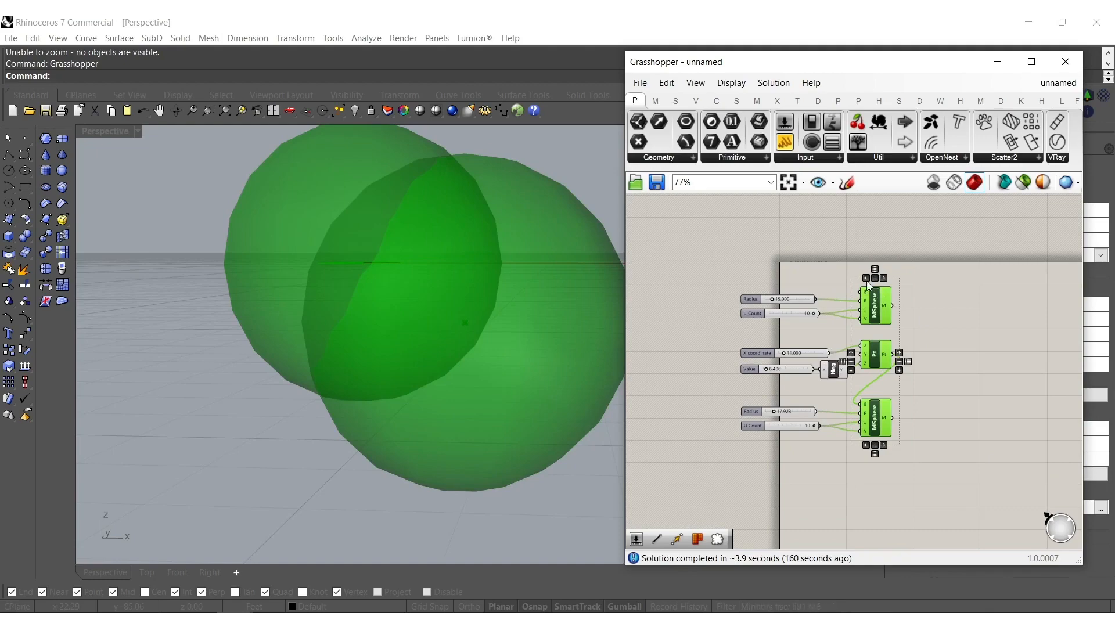
pyautogui.click(926, 331)
# - Add a Populate Geometry component beside the second mesh sphere, taking that sphere's mesh as its geometry
pyautogui.doubleClick(926, 412)
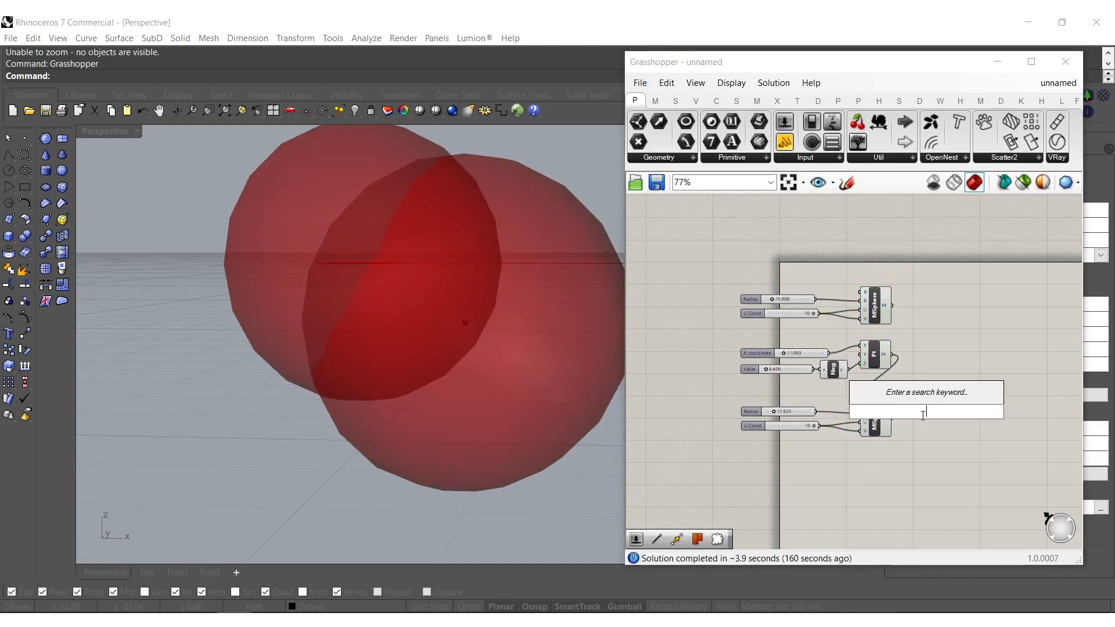
pyautogui.write('pop')
pyautogui.click(916, 398)
pyautogui.scroll(4, 910, 401)
pyautogui.moveTo(913, 397); pyautogui.dragTo(966, 475)
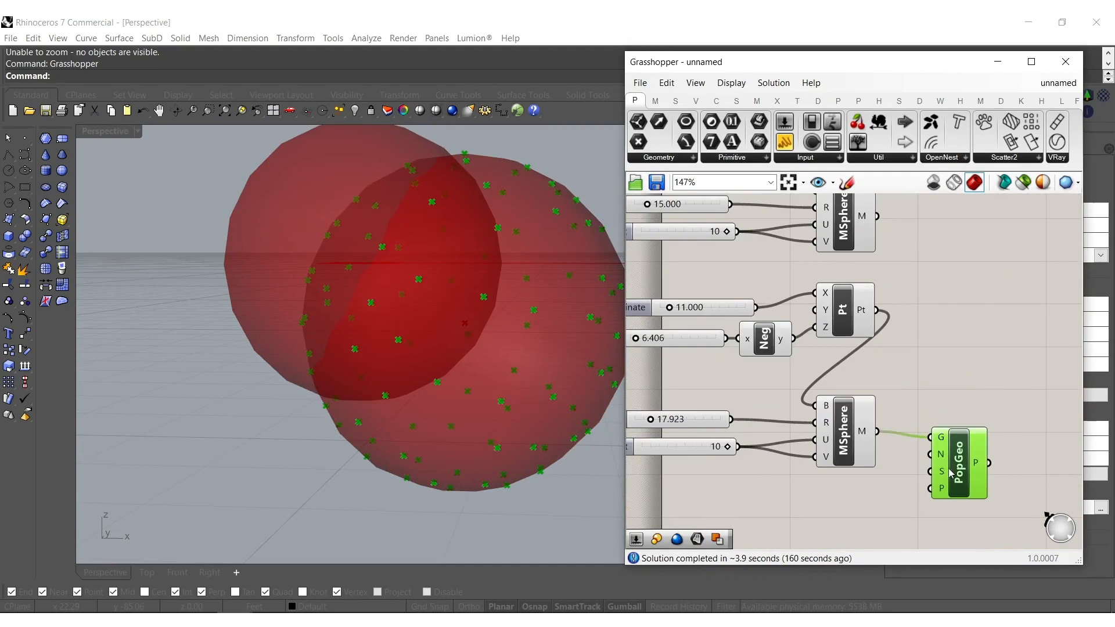
# - Add a number slider set to 125 and connect it to the count input of Populate Geometry
pyautogui.doubleClick(893, 491)
pyautogui.write('125')
pyautogui.press('Return')
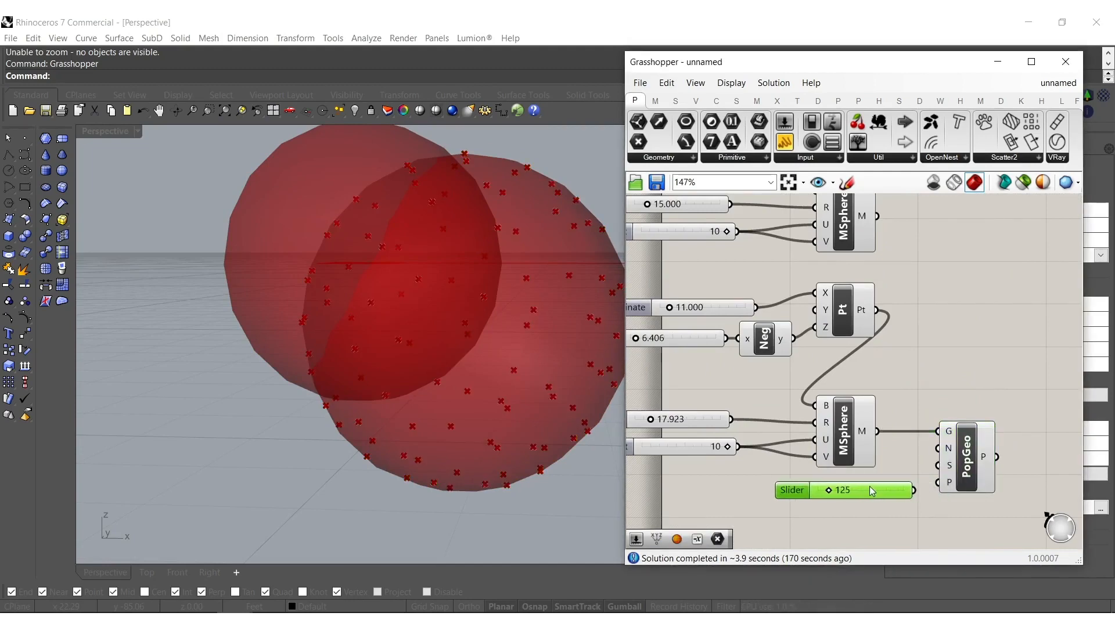
pyautogui.moveTo(913, 490); pyautogui.dragTo(937, 448)
# - Left-align the new Count slider with all the other sliders in the definition
pyautogui.moveTo(817, 526); pyautogui.dragTo(894, 496, button='right')
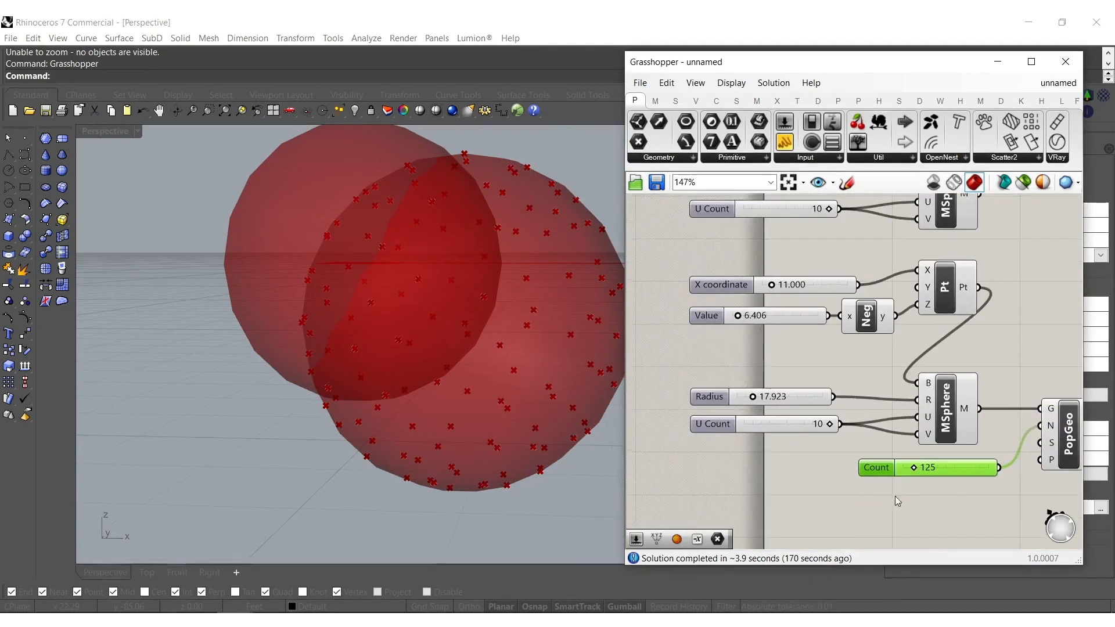
pyautogui.scroll(-3, 894, 496)
pyautogui.moveTo(880, 494); pyautogui.dragTo(753, 331)
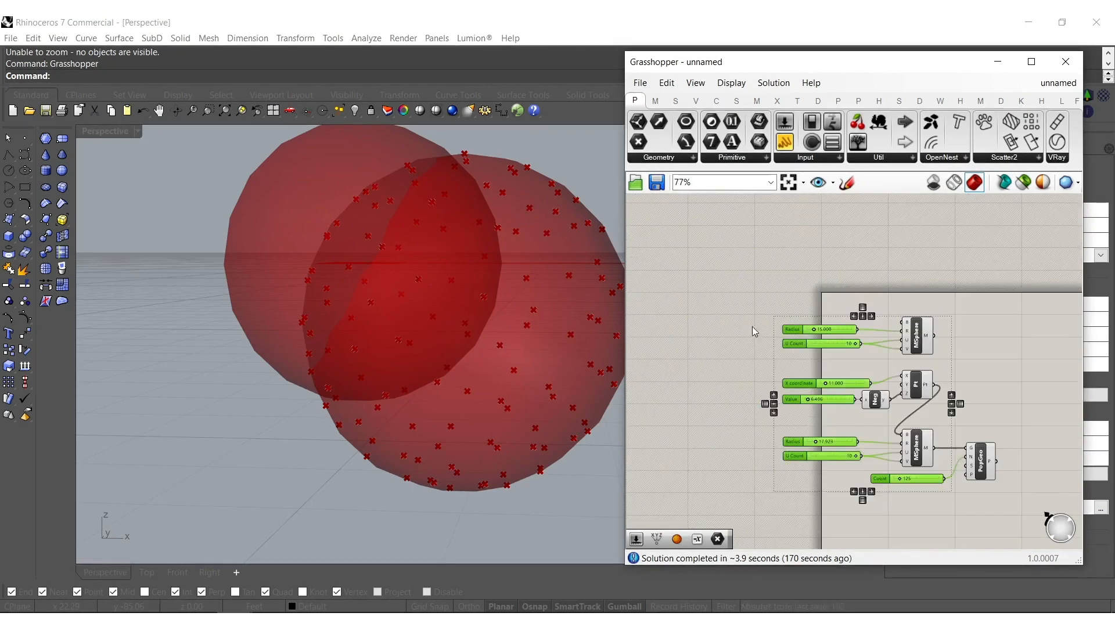
pyautogui.click(854, 317)
pyautogui.click(892, 274)
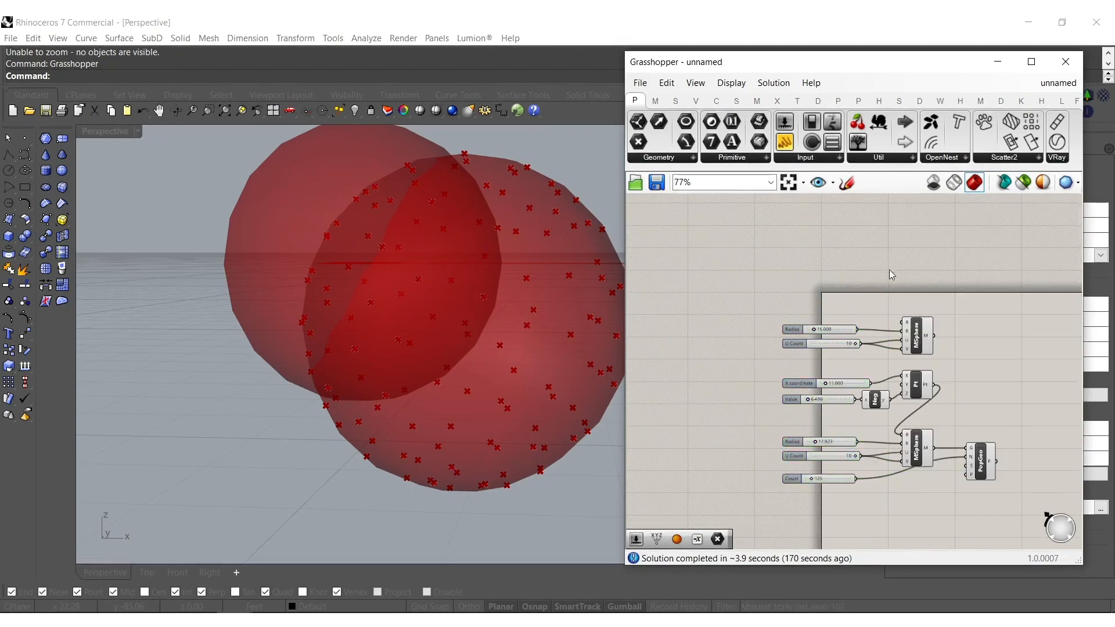
# - Copy the second mesh sphere with its Radius and U Count sliders and connect the populated points to the copy's base input
pyautogui.click(923, 447)
pyautogui.keyDown('shift'); pyautogui.moveTo(867, 428); pyautogui.dragTo(836, 461); pyautogui.keyUp('shift')
pyautogui.keyDown('alt'); pyautogui.moveTo(917, 445); pyautogui.dragTo(1060, 501); pyautogui.keyUp('alt')
pyautogui.scroll(2, 941, 411)
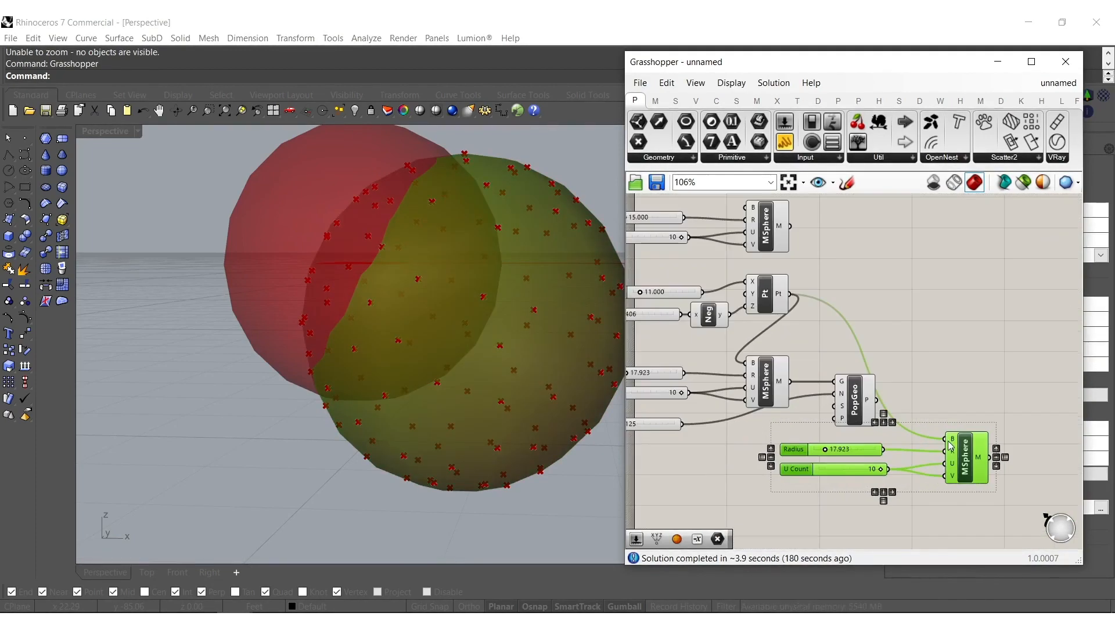
pyautogui.moveTo(877, 401); pyautogui.dragTo(946, 440)
pyautogui.moveTo(913, 477); pyautogui.dragTo(968, 438, button='right')
pyautogui.click(857, 422)
# - Set the third mesh sphere's U Count slider to 8 and its Radius slider to 4.136
pyautogui.scroll(3, 859, 425)
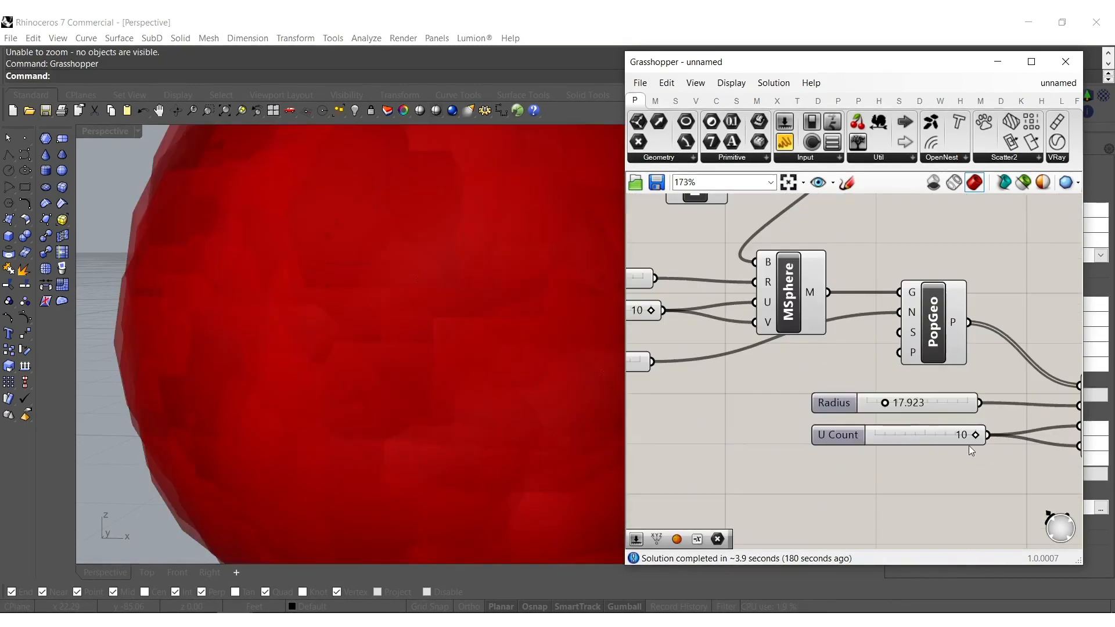
pyautogui.moveTo(975, 436); pyautogui.dragTo(957, 436)
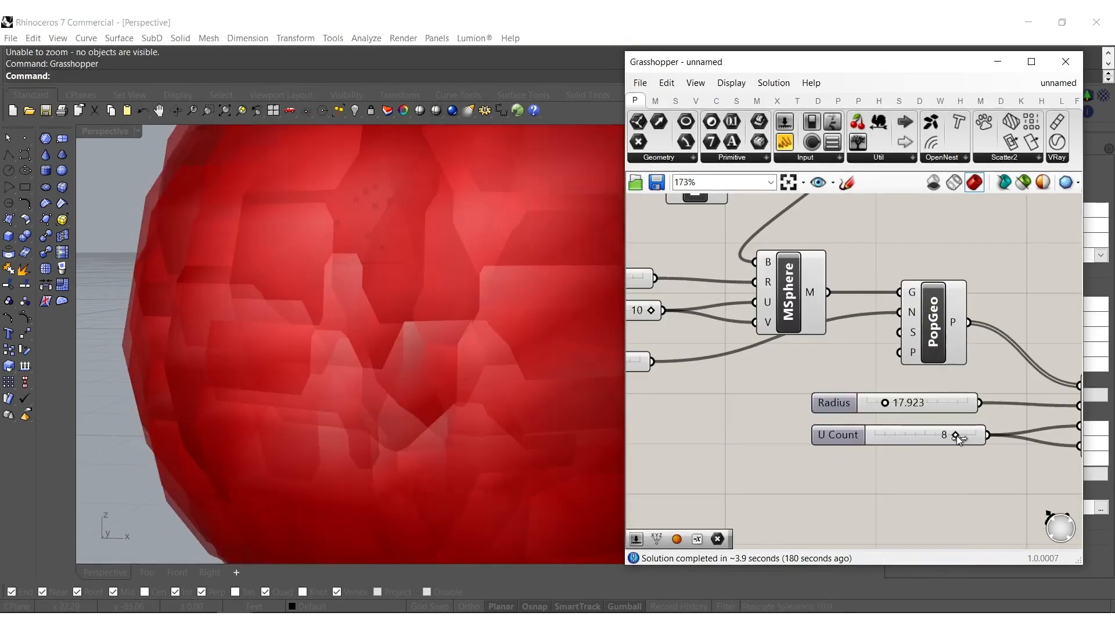
pyautogui.moveTo(886, 404)
pyautogui.mouseDown()
pyautogui.moveTo(857, 404)
pyautogui.moveTo(867, 405)
pyautogui.mouseUp()
pyautogui.scroll(8, 877, 408)
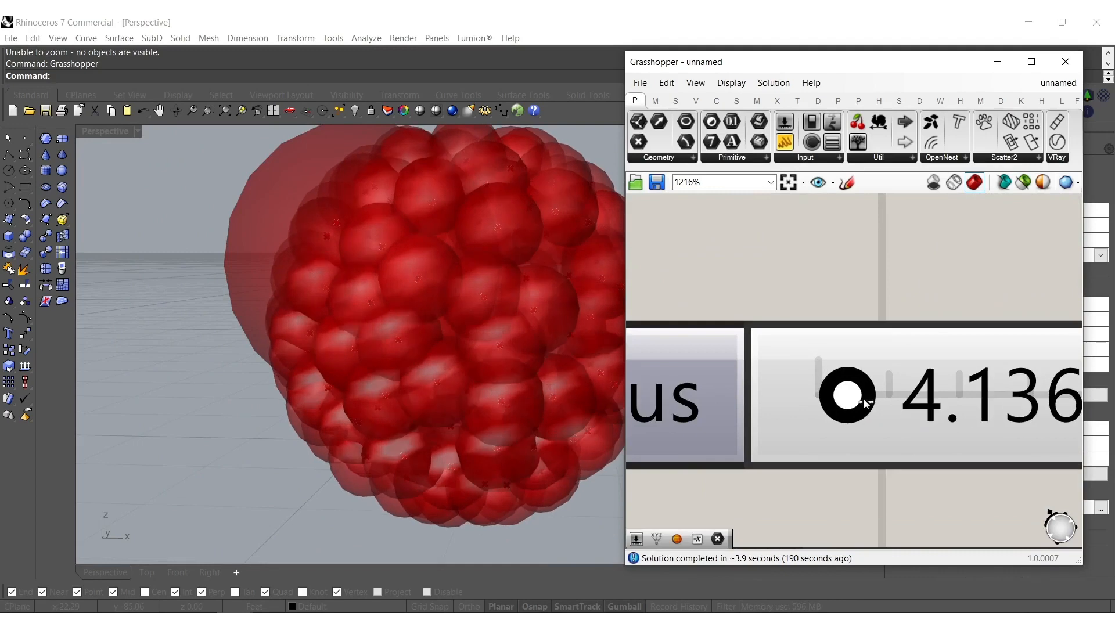
pyautogui.scroll(-8, 891, 361)
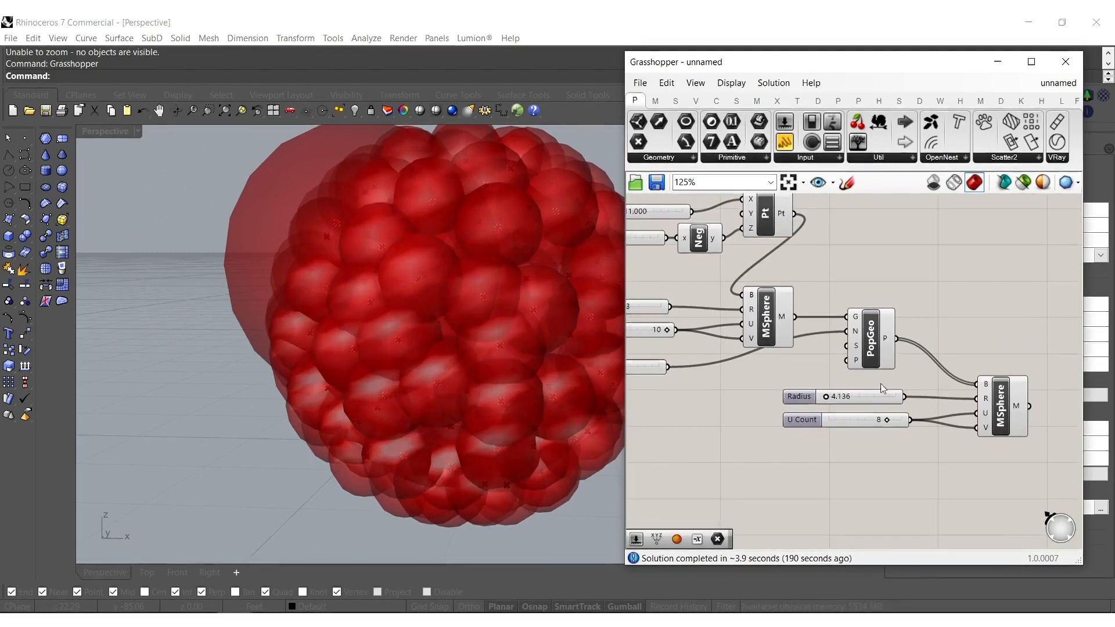
# - Hide the previews of the second mesh sphere and the Populate Geometry points
pyautogui.moveTo(911, 376); pyautogui.dragTo(648, 308)
pyautogui.middleClick(765, 319)
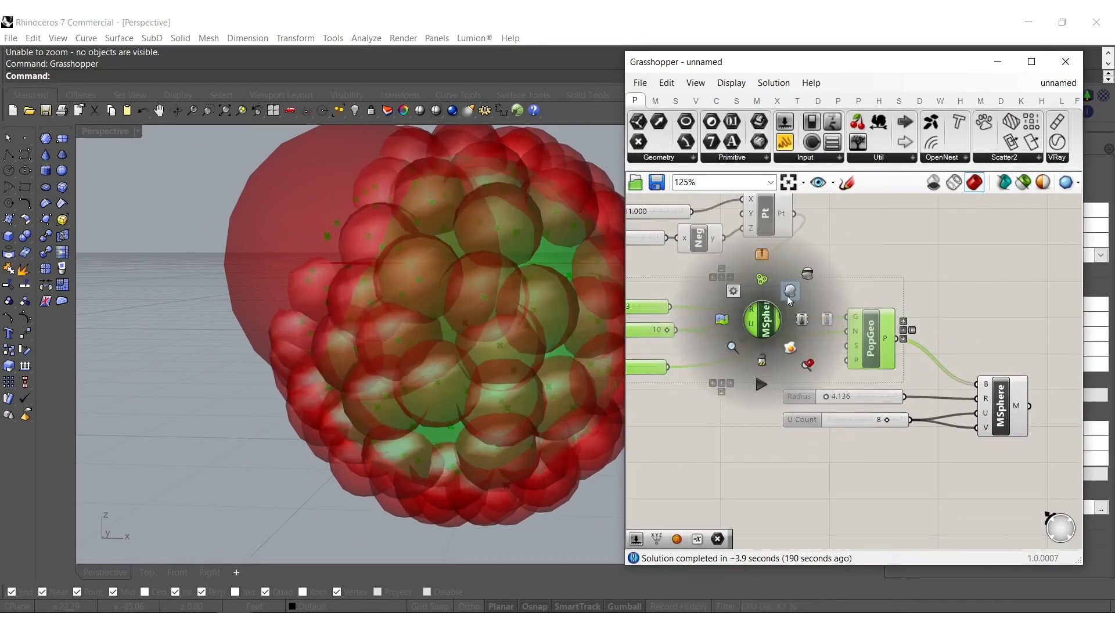
pyautogui.click(795, 291)
pyautogui.scroll(-4, 445, 286)
pyautogui.moveTo(410, 309)
pyautogui.mouseDown(button='right')
pyautogui.moveTo(487, 327)
pyautogui.moveTo(422, 298)
pyautogui.mouseUp(button='right')
pyautogui.moveTo(1020, 325); pyautogui.dragTo(928, 347, button='right')
pyautogui.click(928, 347)
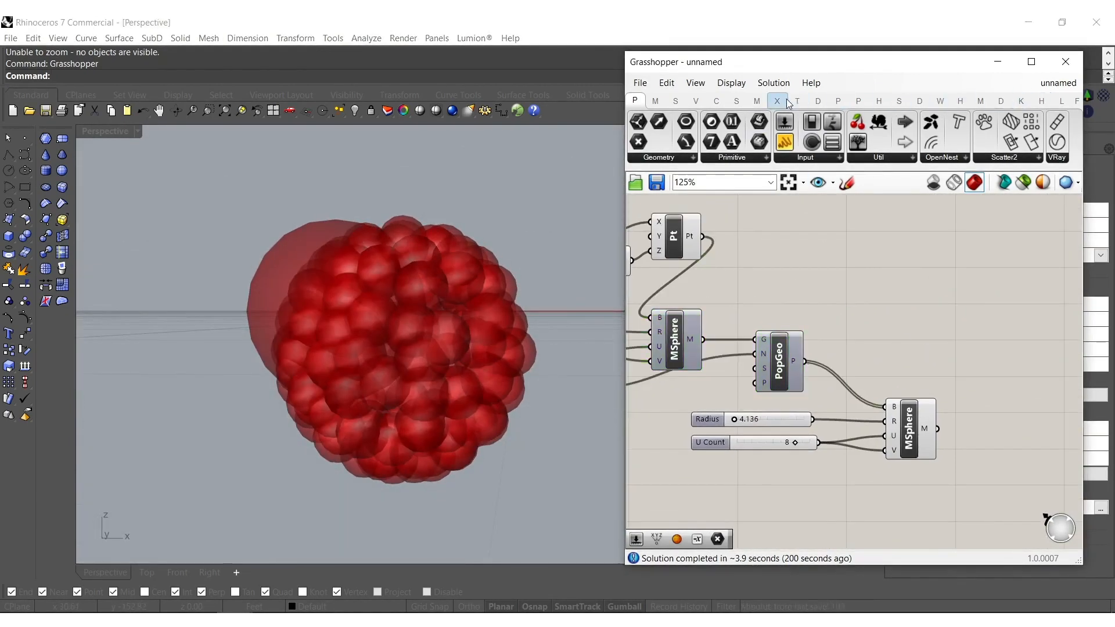
# - Add a Mesh Difference component, connecting the first mesh sphere to input A and the third mesh sphere to input B
pyautogui.click(778, 102)
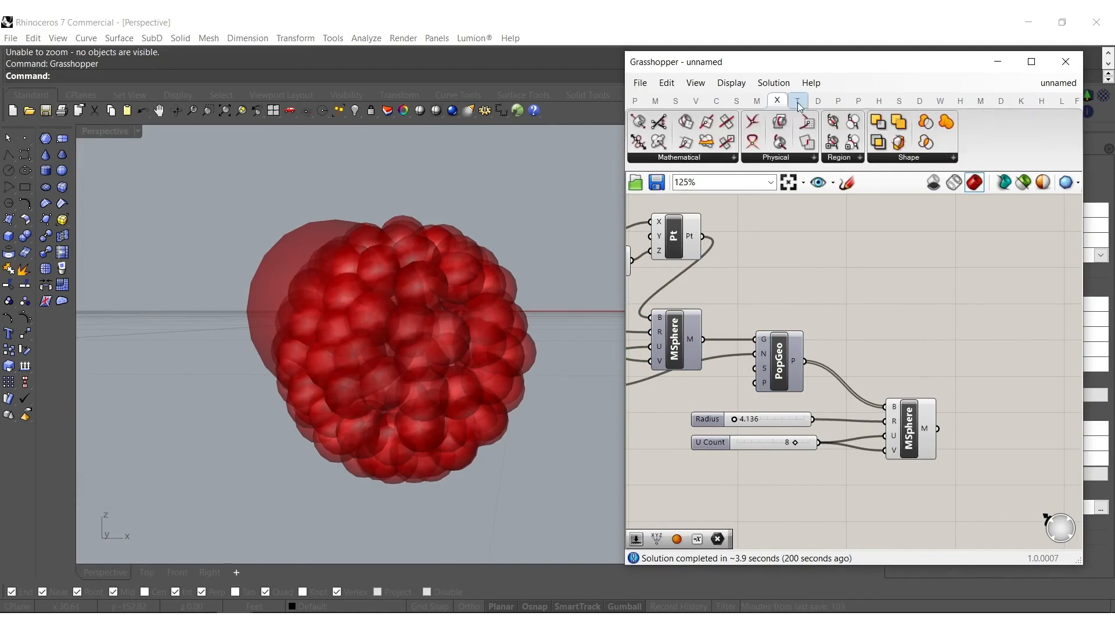
pyautogui.click(913, 165)
pyautogui.moveTo(910, 308); pyautogui.dragTo(754, 216)
pyautogui.scroll(-3, 832, 310)
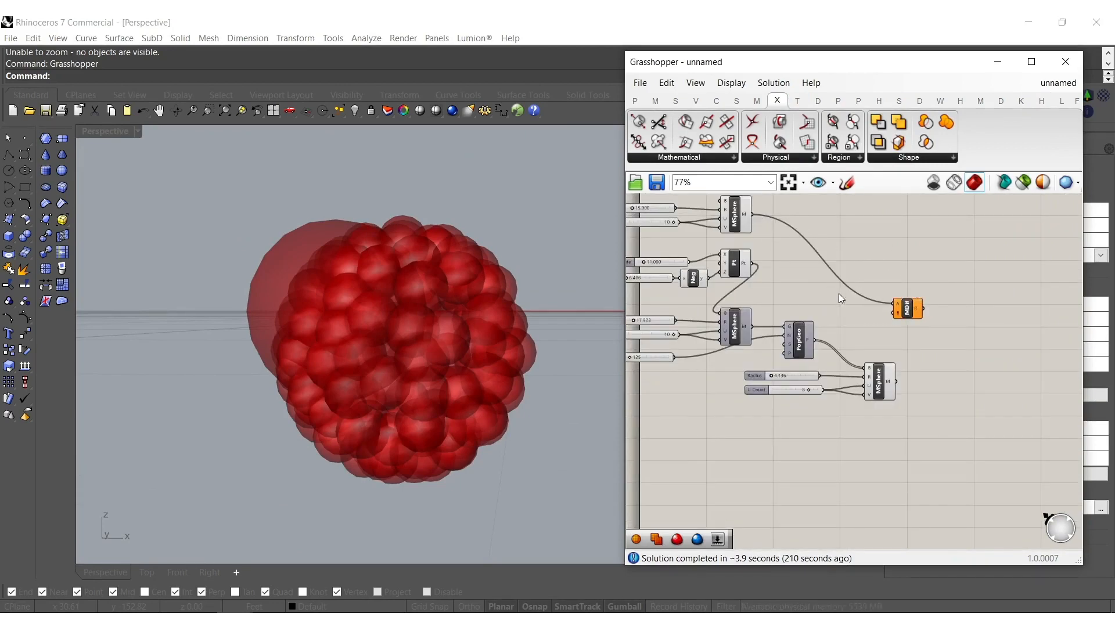
pyautogui.scroll(3, 918, 320)
pyautogui.moveTo(854, 301); pyautogui.dragTo(867, 434)
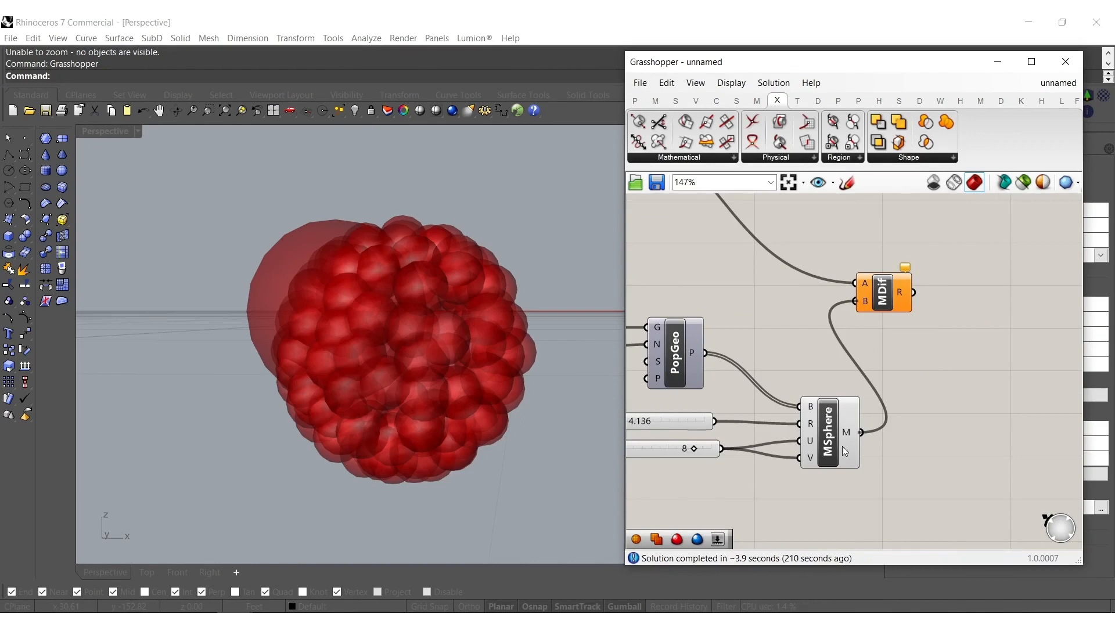
# - Hide the previews of the third and first mesh spheres so only the Mesh Difference result is displayed
pyautogui.click(829, 435)
pyautogui.moveTo(828, 431); pyautogui.dragTo(812, 374)
pyautogui.middleClick(812, 375)
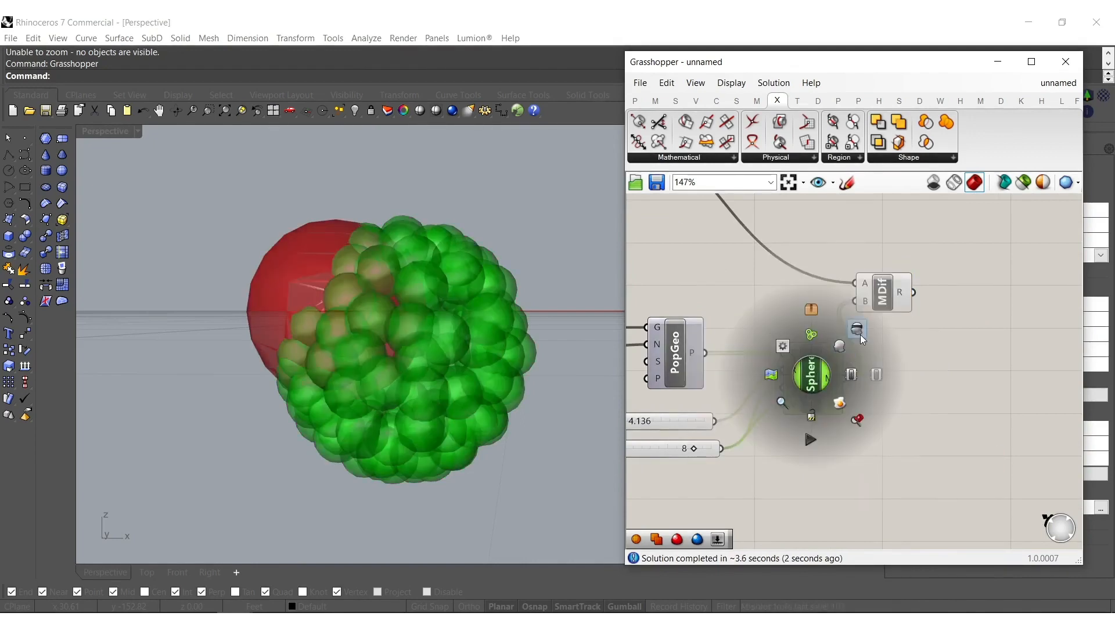
pyautogui.click(860, 336)
pyautogui.moveTo(423, 331); pyautogui.dragTo(487, 330, button='right')
pyautogui.scroll(-5, 727, 314)
pyautogui.moveTo(801, 348); pyautogui.dragTo(686, 201)
pyautogui.middleClick(743, 253)
pyautogui.click(790, 215)
pyautogui.click(858, 239)
pyautogui.moveTo(399, 347); pyautogui.dragTo(474, 319, button='right')
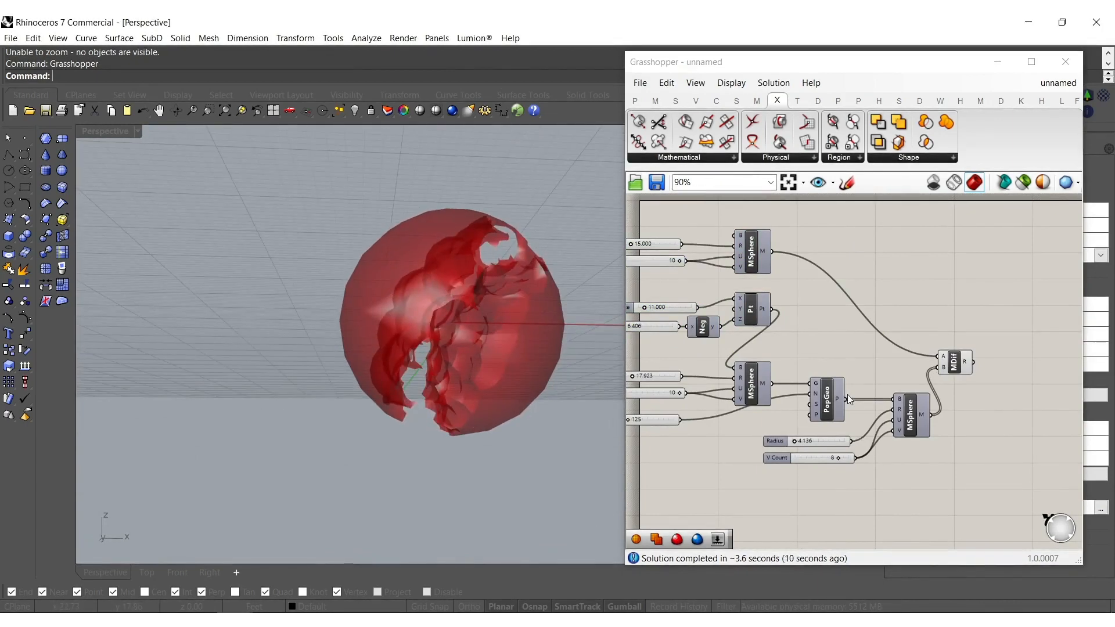
# - Bake the Mesh Difference result to examine it in the Rendered display mode, and delete the baked mesh
pyautogui.click(957, 361)
pyautogui.middleClick(957, 363)
pyautogui.click(982, 390)
pyautogui.click(981, 391)
pyautogui.middleClick(500, 330)
pyautogui.click(503, 321)
pyautogui.moveTo(504, 308); pyautogui.dragTo(468, 302, button='right')
pyautogui.click(468, 302)
pyautogui.press('Delete')
# - Set the Value slider feeding the Negative component to 7.5 and view the result in Shaded display mode
pyautogui.moveTo(716, 313); pyautogui.dragTo(732, 329, button='right')
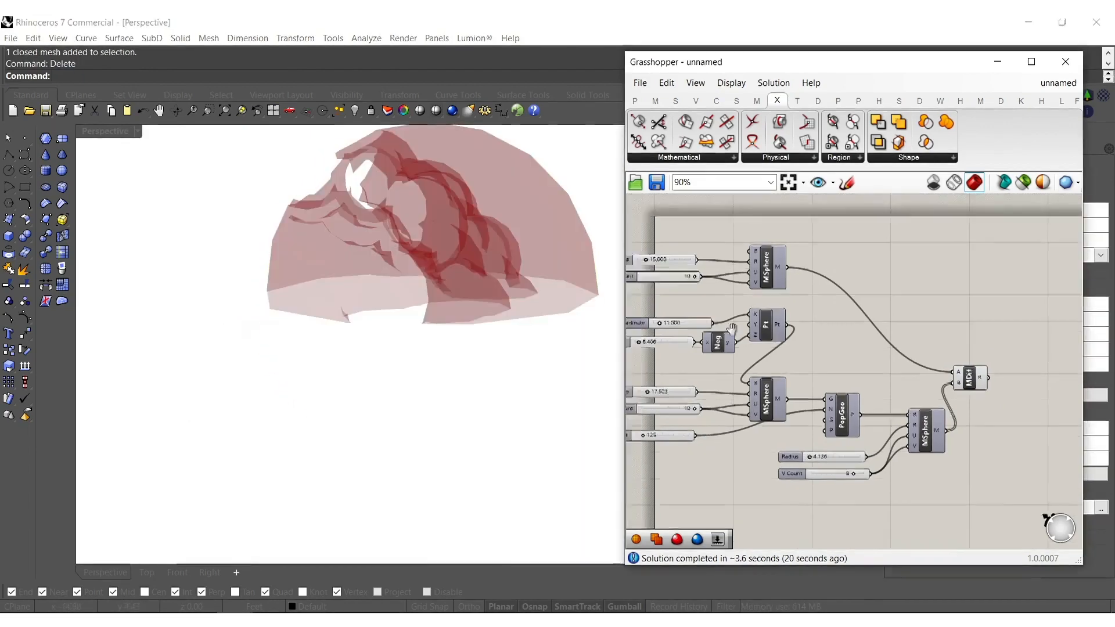
pyautogui.scroll(4, 772, 349)
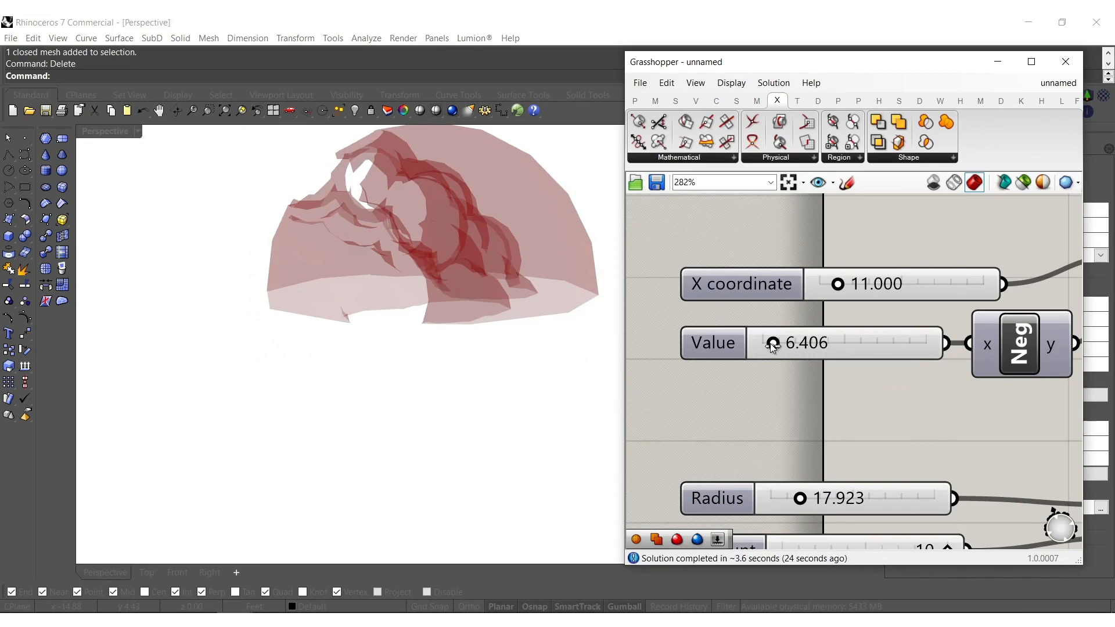
pyautogui.moveTo(778, 370); pyautogui.dragTo(806, 393)
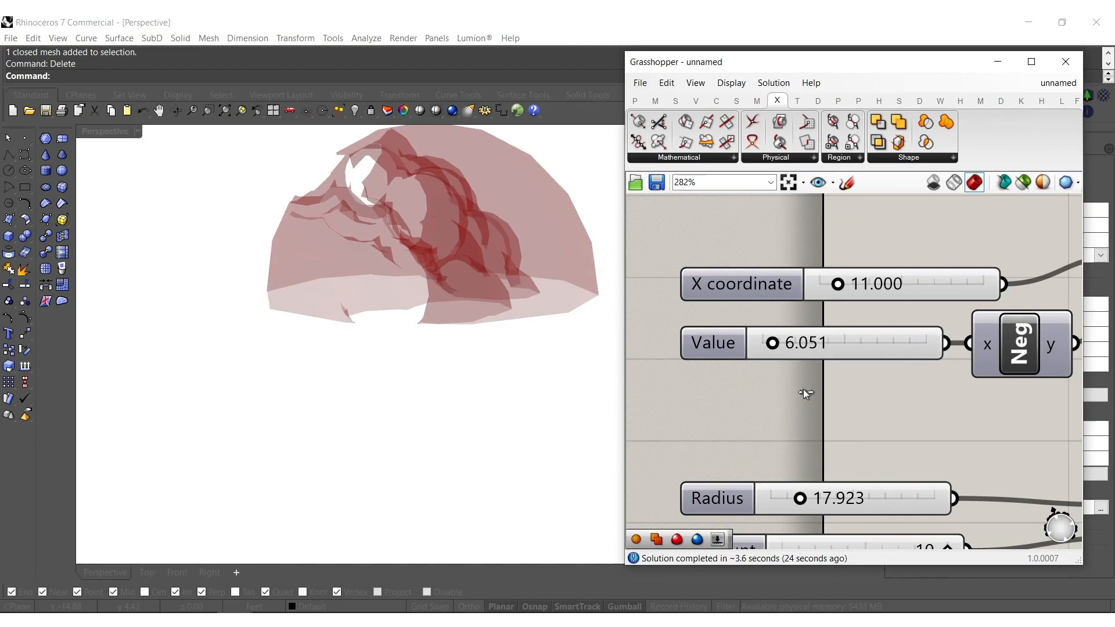
pyautogui.moveTo(807, 394); pyautogui.dragTo(802, 391)
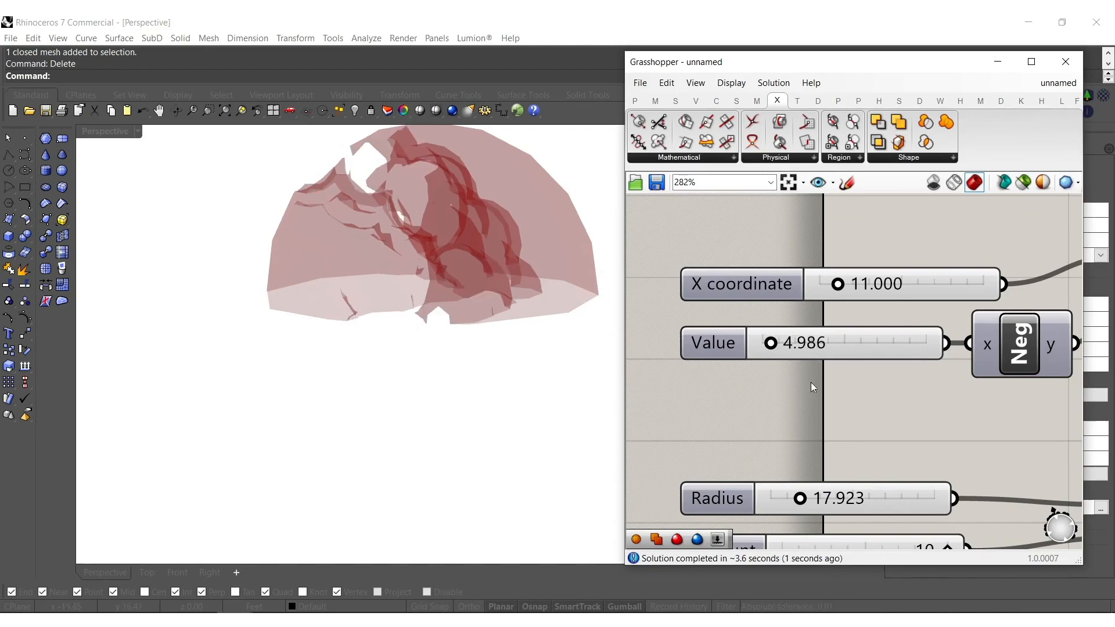
pyautogui.moveTo(812, 388); pyautogui.dragTo(784, 395, button='right')
pyautogui.doubleClick(811, 353)
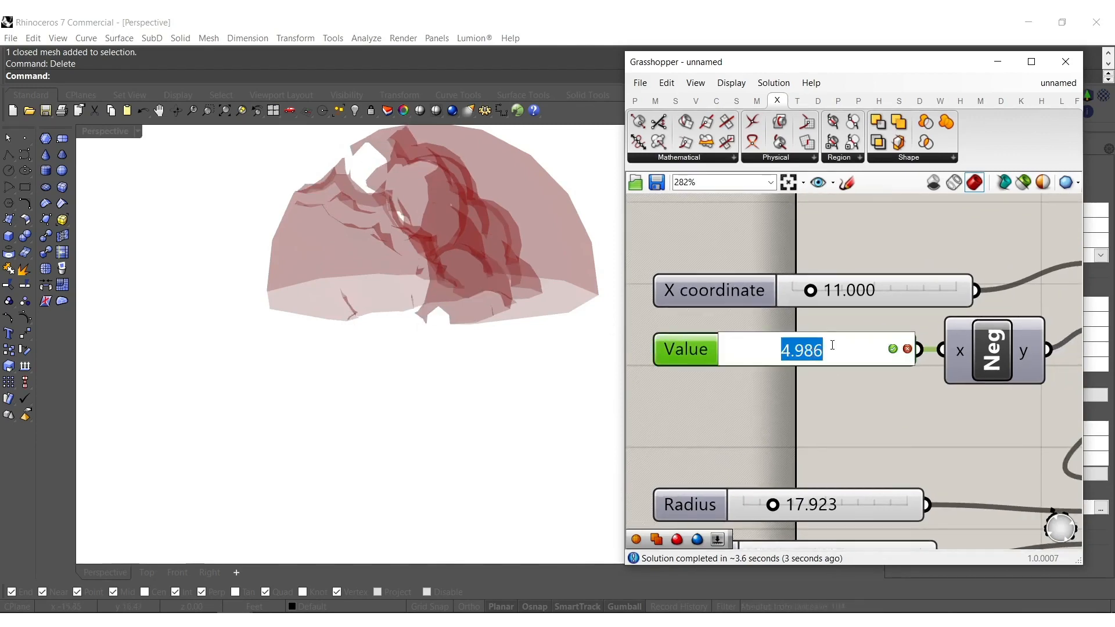
pyautogui.write('7.5')
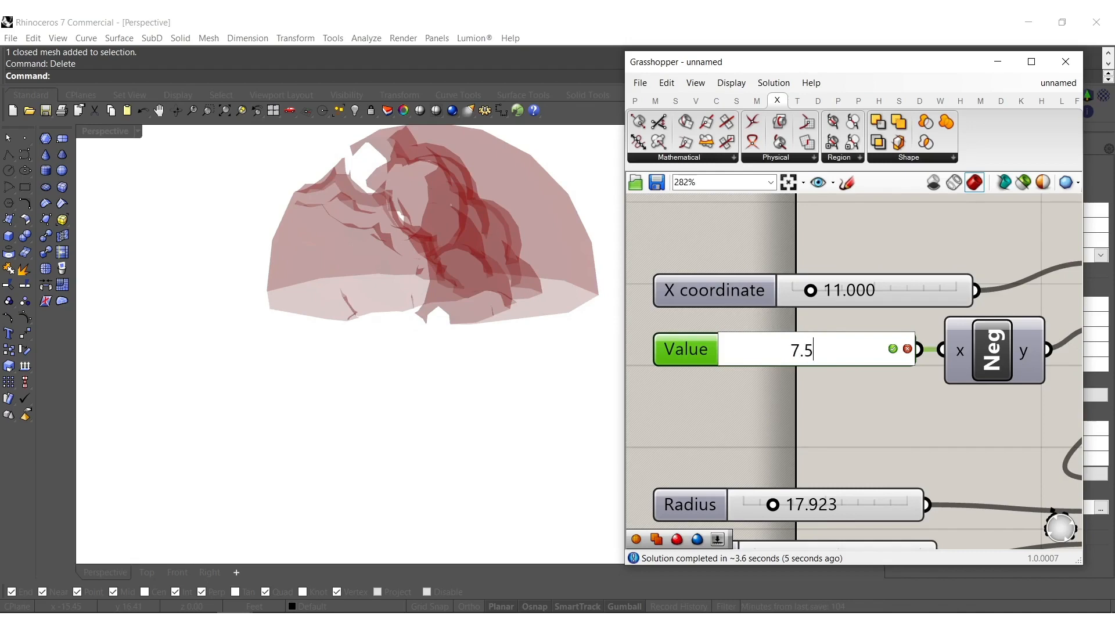
pyautogui.press('Return')
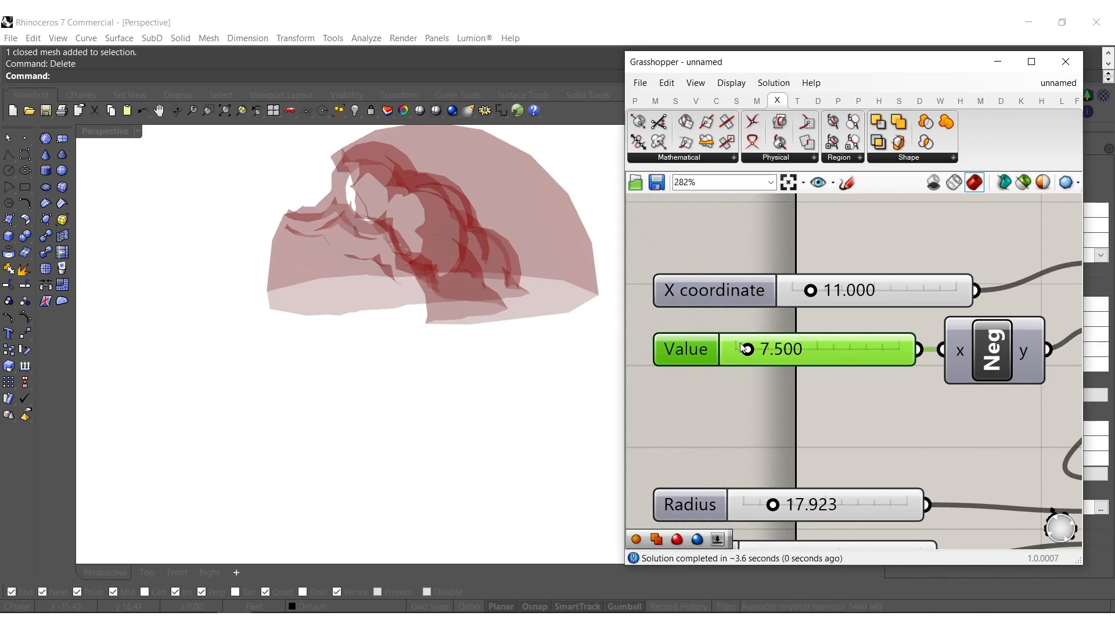
pyautogui.middleClick(375, 314)
pyautogui.click(451, 299)
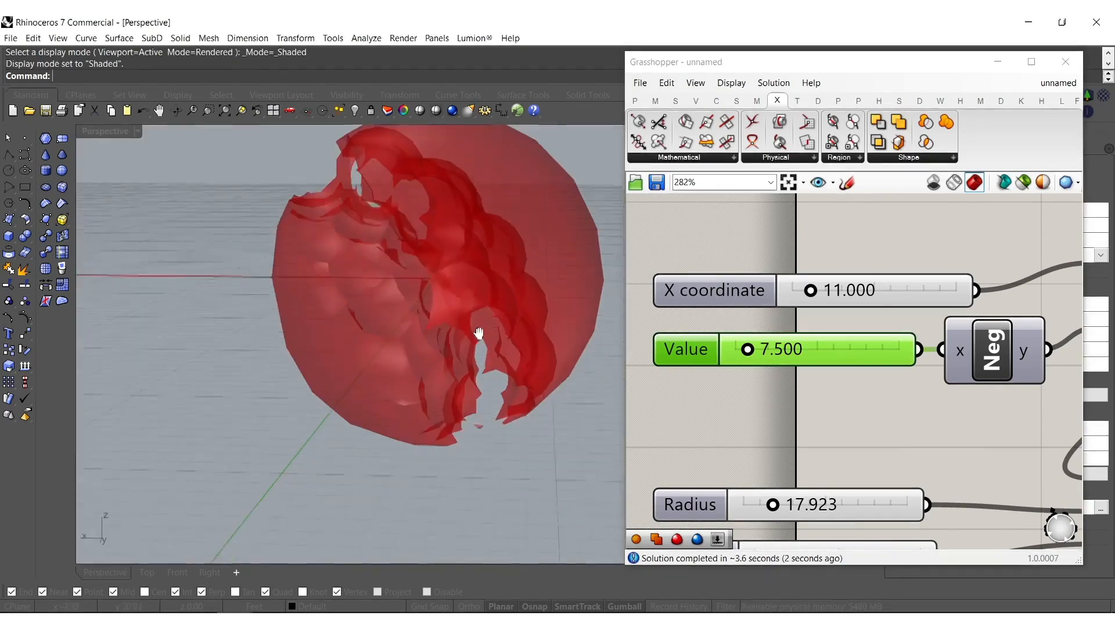
# - Set the second mesh sphere's Radius slider to 18.5
pyautogui.moveTo(829, 514); pyautogui.dragTo(778, 452, button='right')
pyautogui.doubleClick(778, 452)
pyautogui.write('18.5')
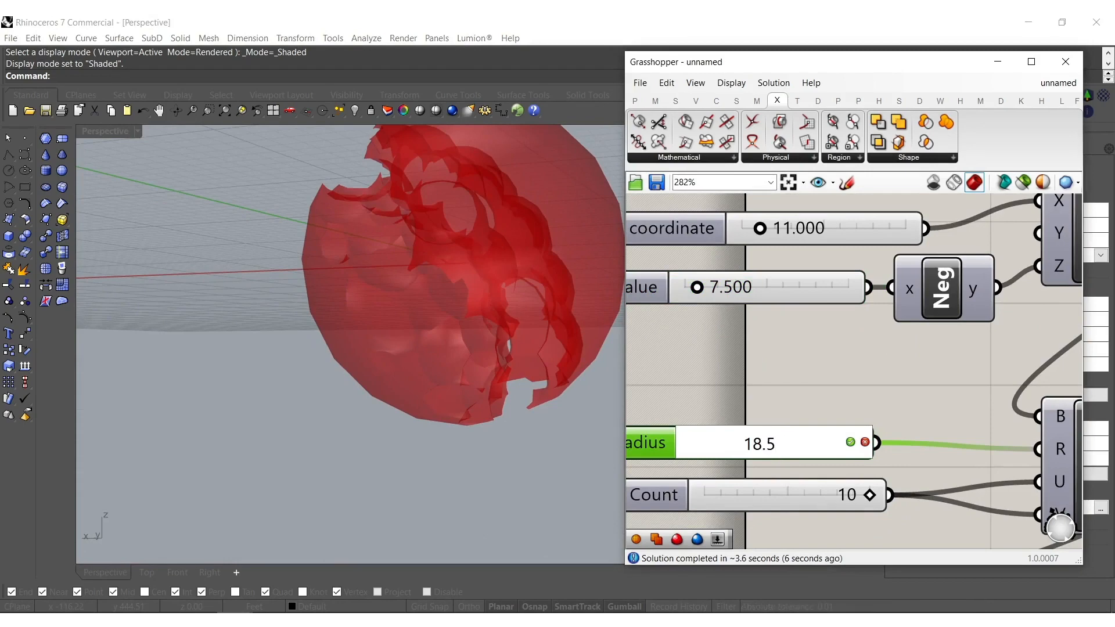
pyautogui.press('Return')
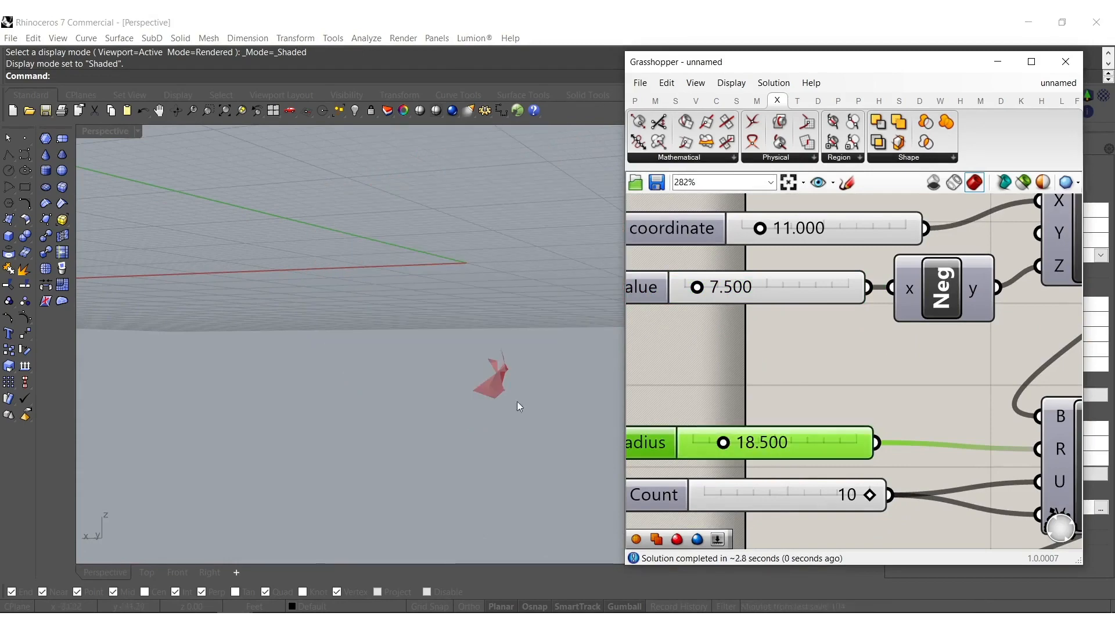
# - Set the Value slider feeding the Negative component to 7.0
pyautogui.moveTo(755, 316); pyautogui.dragTo(796, 347, button='right')
pyautogui.click(799, 336)
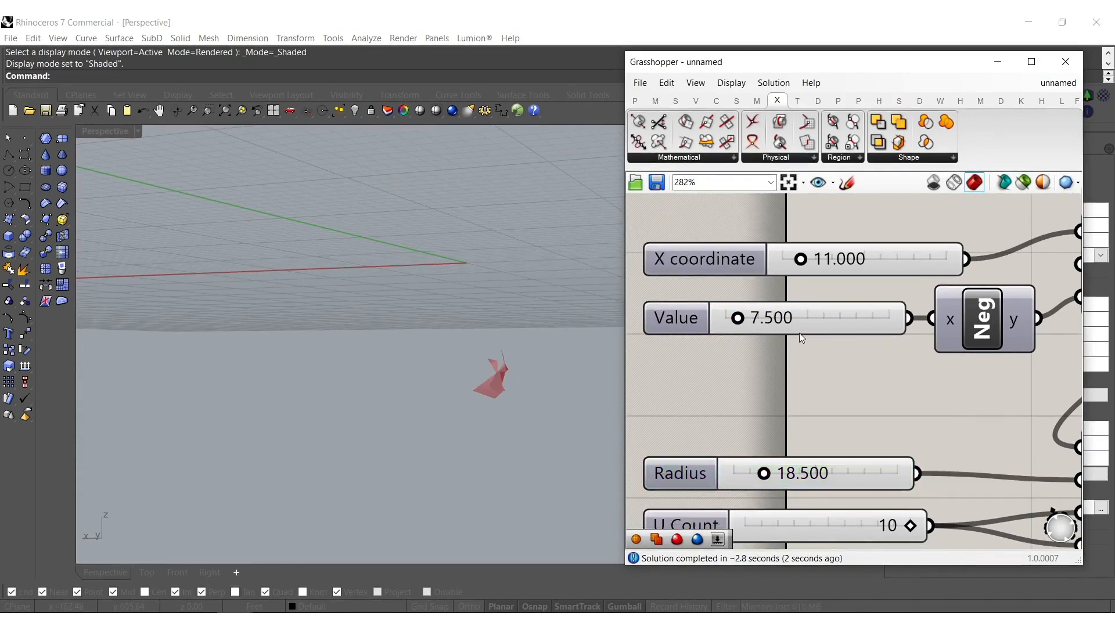
pyautogui.doubleClick(803, 330)
pyautogui.write('7.0')
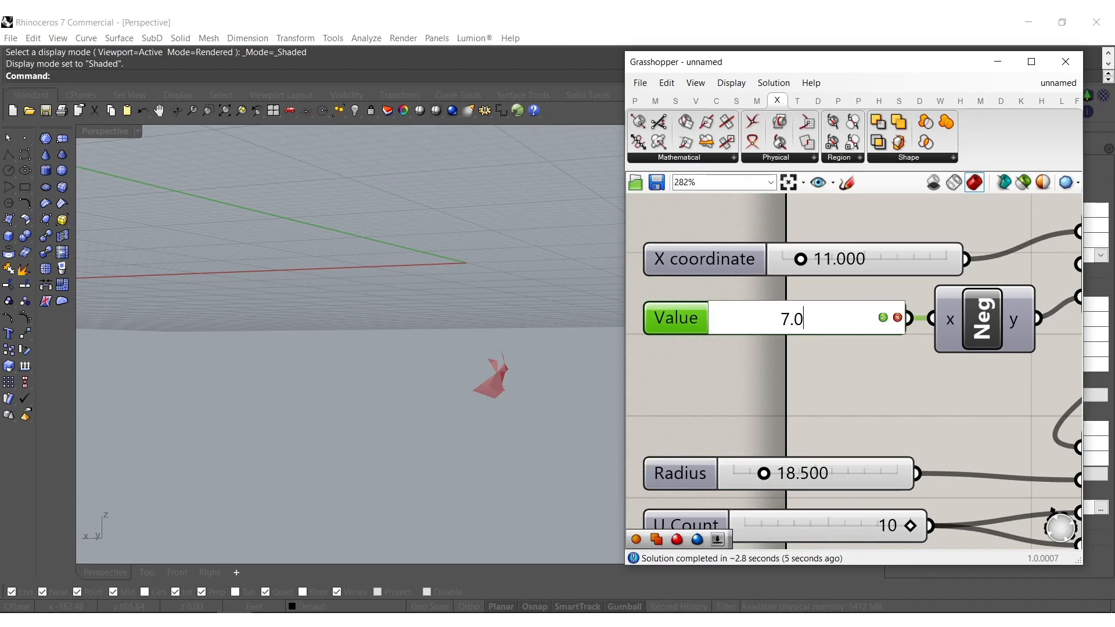
pyautogui.press('Return')
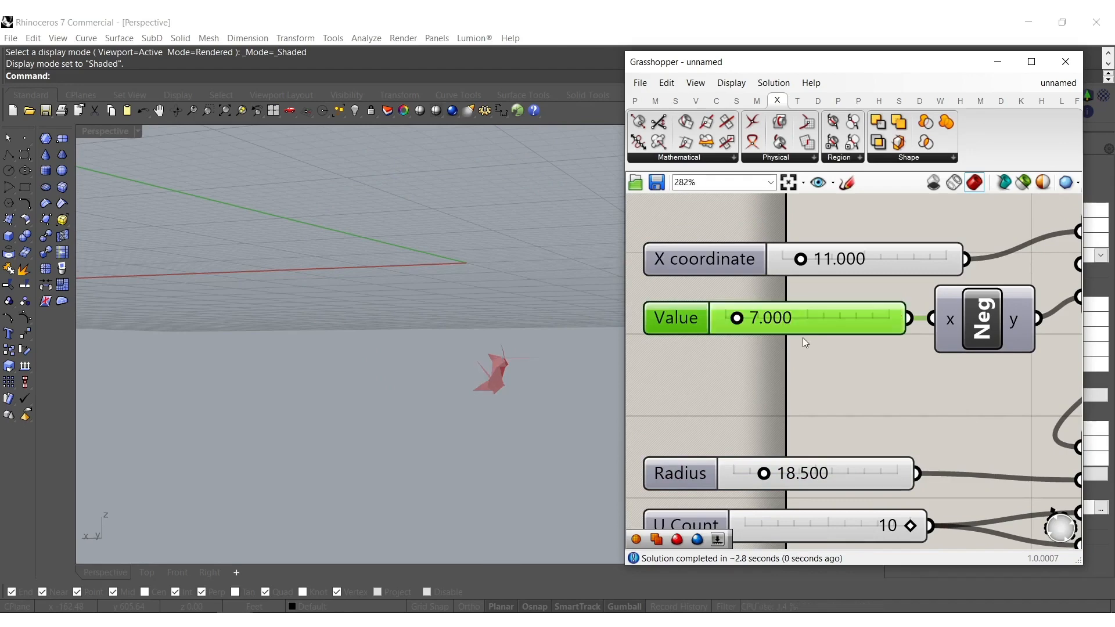
# - Set the second mesh sphere's Radius slider to 18 and examine the carved sphere from other angles
pyautogui.click(775, 480)
pyautogui.doubleClick(776, 480)
pyautogui.write('1')
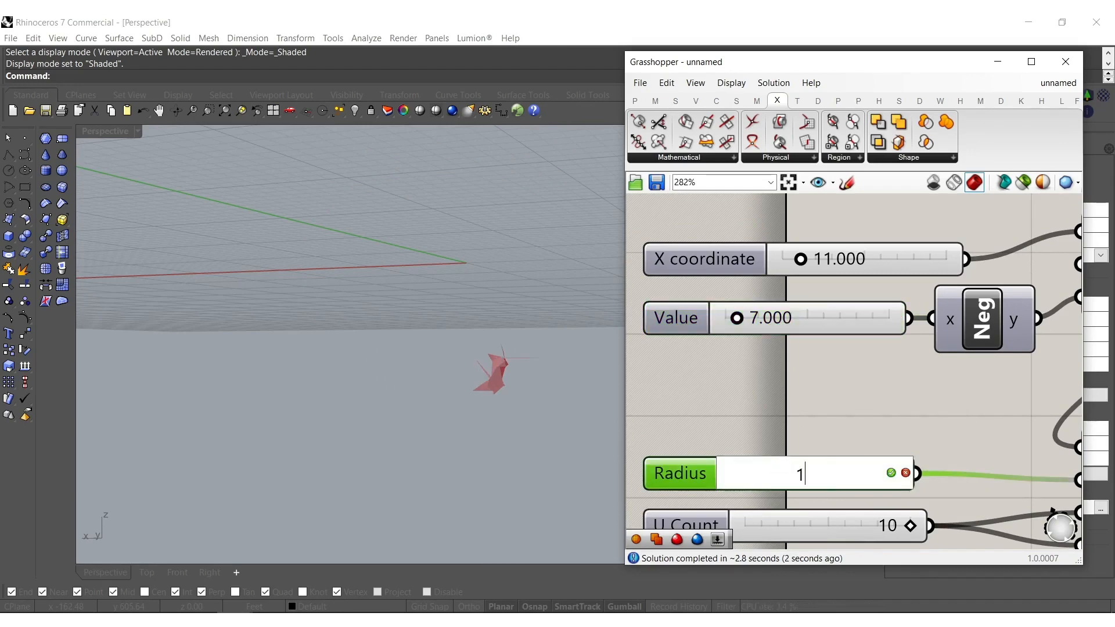
pyautogui.write('8')
pyautogui.press('Return')
pyautogui.moveTo(461, 308); pyautogui.dragTo(622, 345, button='right')
pyautogui.moveTo(833, 254); pyautogui.dragTo(816, 334, button='right')
pyautogui.scroll(1, 816, 334)
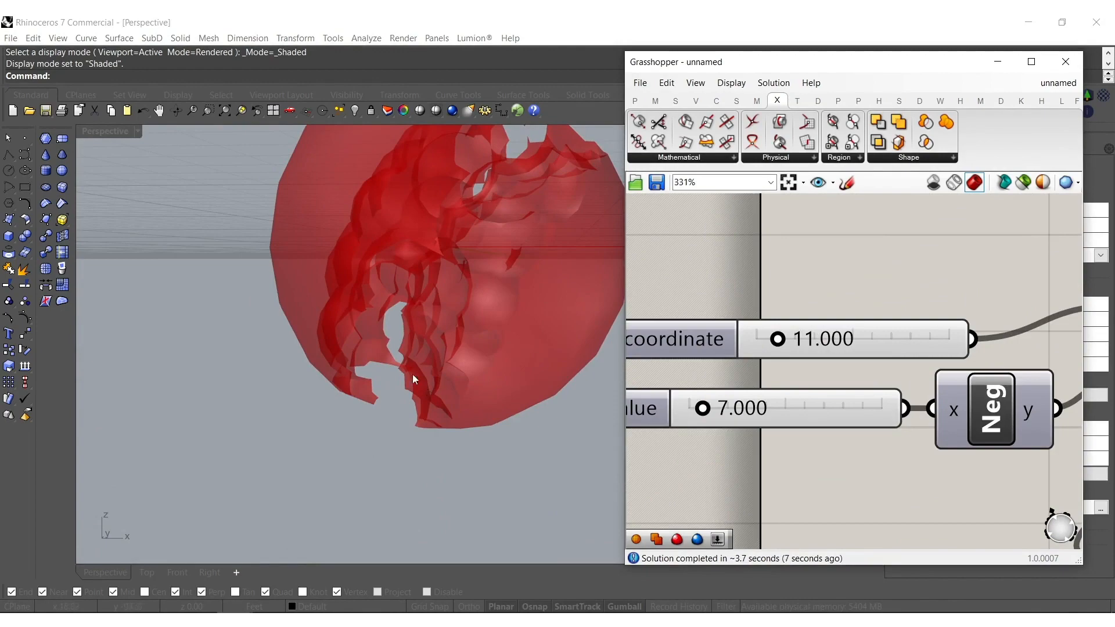
pyautogui.moveTo(614, 165); pyautogui.dragTo(632, 275, button='right')
# - Set the first mesh sphere's U Count slider to 5
pyautogui.scroll(-7, 680, 366)
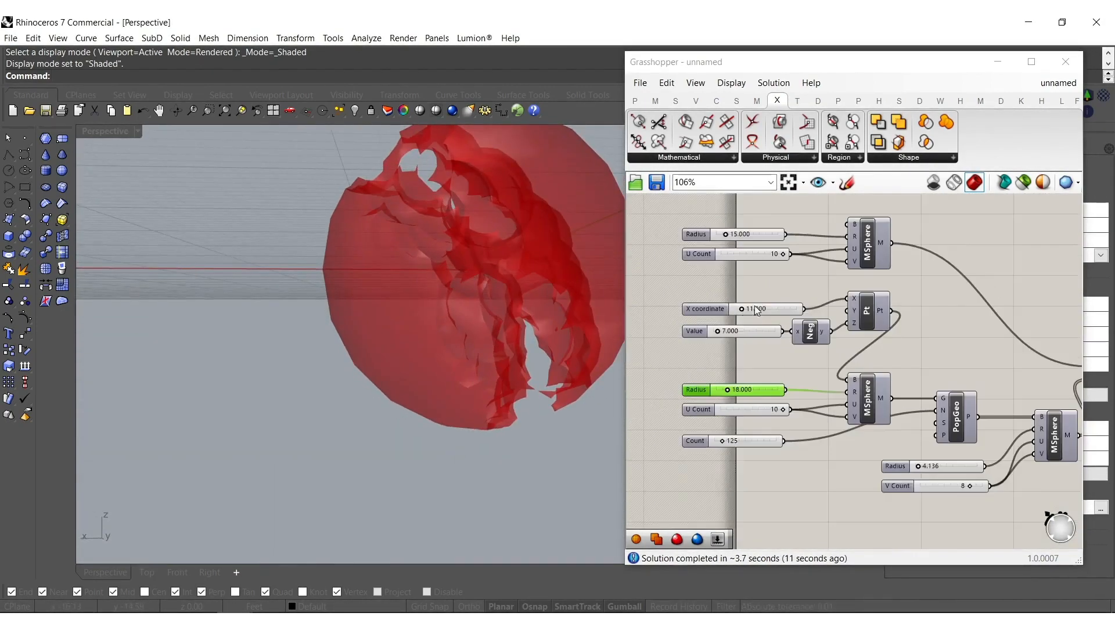
pyautogui.moveTo(890, 350); pyautogui.dragTo(828, 343, button='right')
pyautogui.scroll(5, 668, 313)
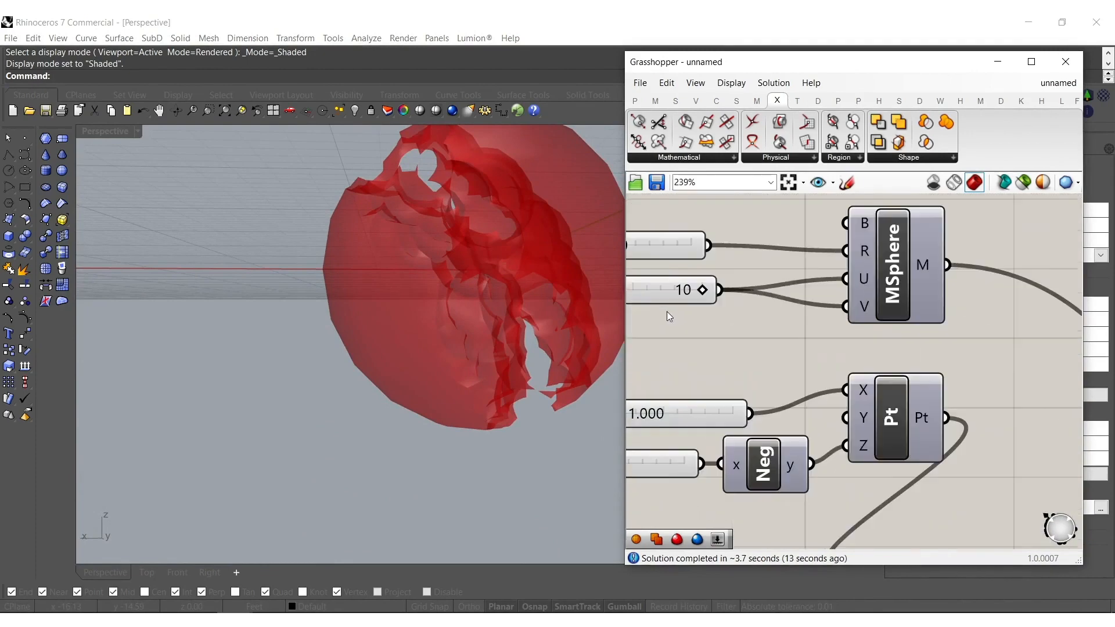
pyautogui.doubleClick(714, 294)
pyautogui.write('5')
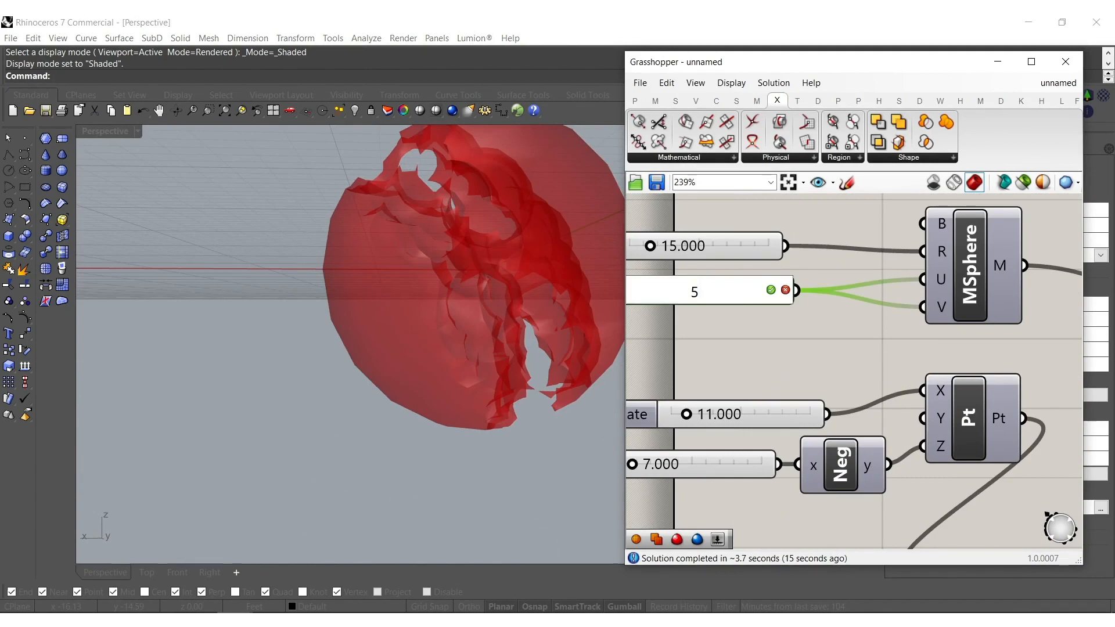
pyautogui.moveTo(494, 340); pyautogui.dragTo(371, 324, button='right')
# - Bake the coarser carved sphere, switch the viewport to Rendered display mode to check it, and delete the baked mesh
pyautogui.scroll(-8, 753, 312)
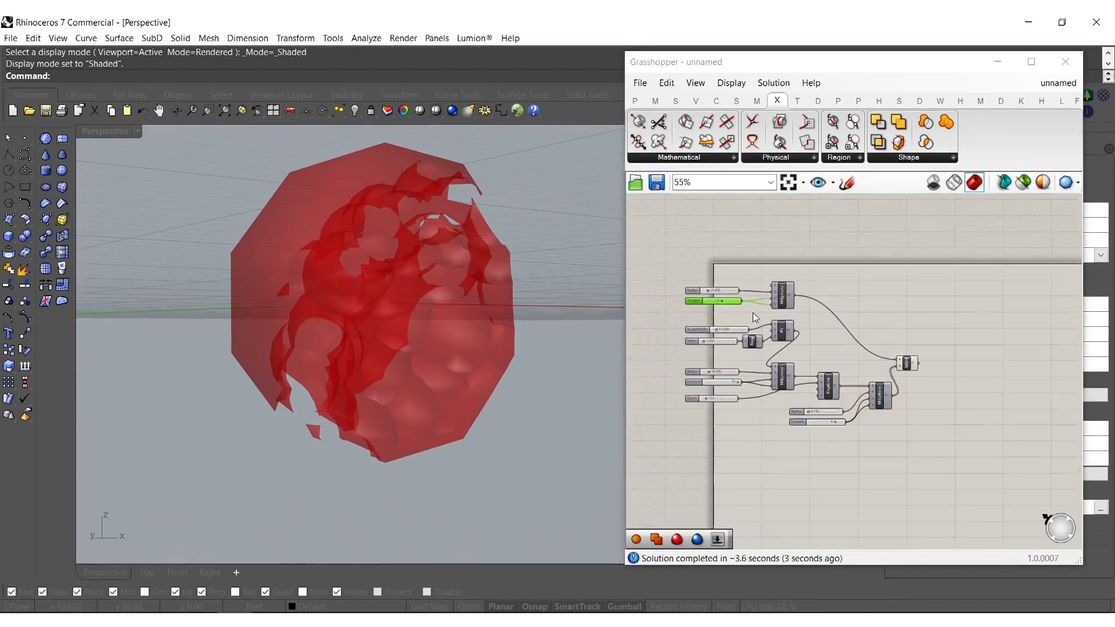
pyautogui.scroll(5, 870, 389)
pyautogui.click(838, 384)
pyautogui.middleClick(839, 383)
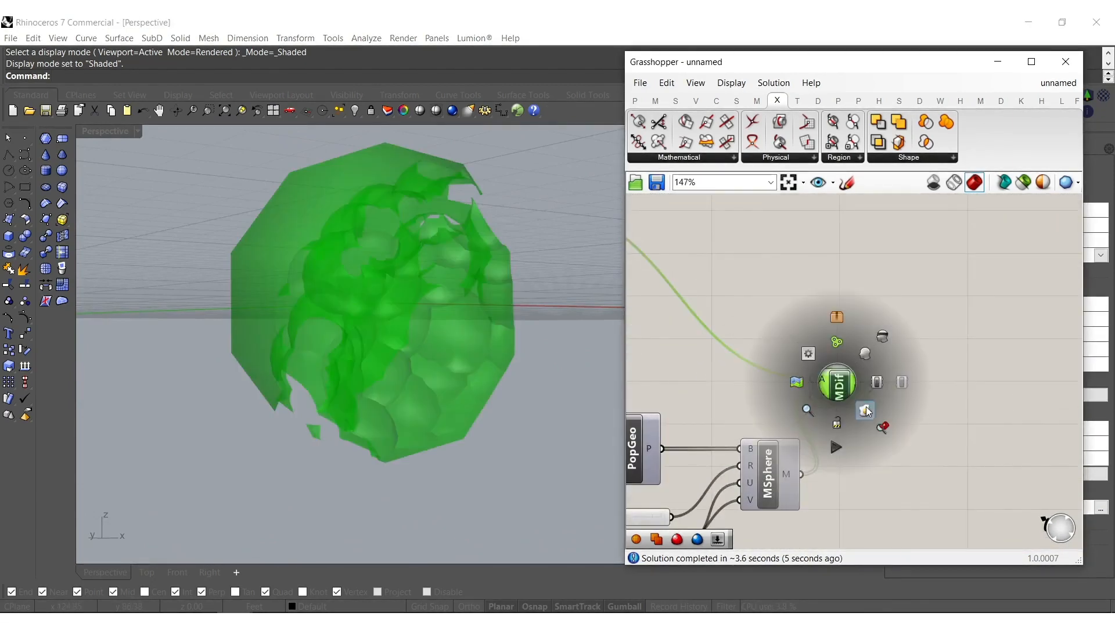
pyautogui.click(640, 312)
pyautogui.middleClick(374, 344)
pyautogui.click(364, 332)
pyautogui.moveTo(363, 332); pyautogui.dragTo(410, 309, button='right')
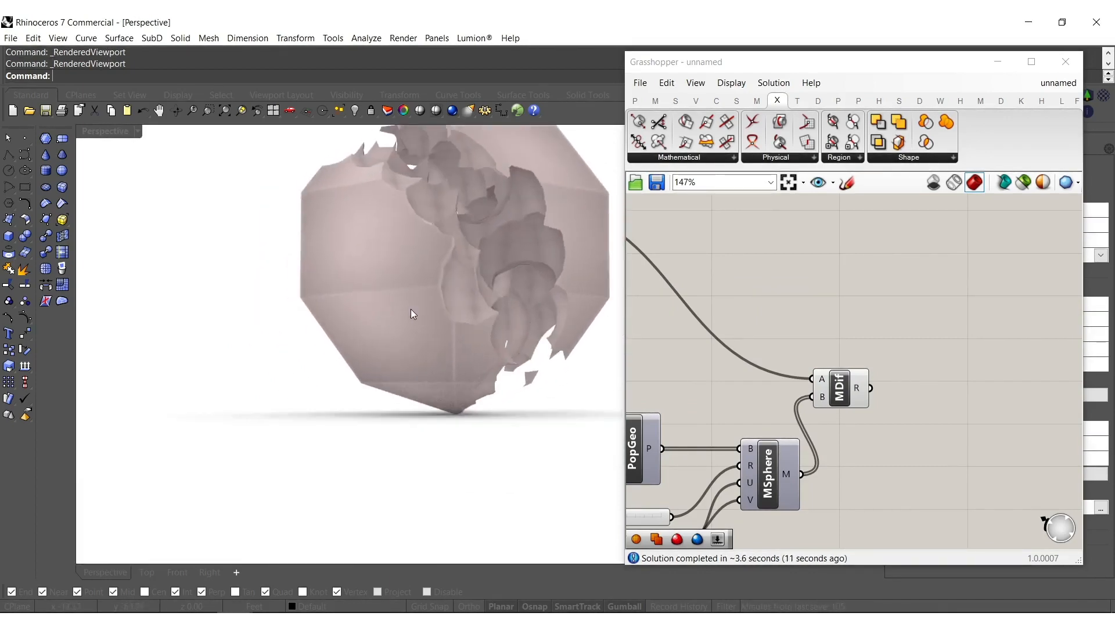
pyautogui.click(410, 309)
pyautogui.press('Delete')
# - Add a Weaverbird Loop Subdivision component and connect the first mesh sphere to its mesh input
pyautogui.moveTo(686, 241); pyautogui.dragTo(809, 326, button='right')
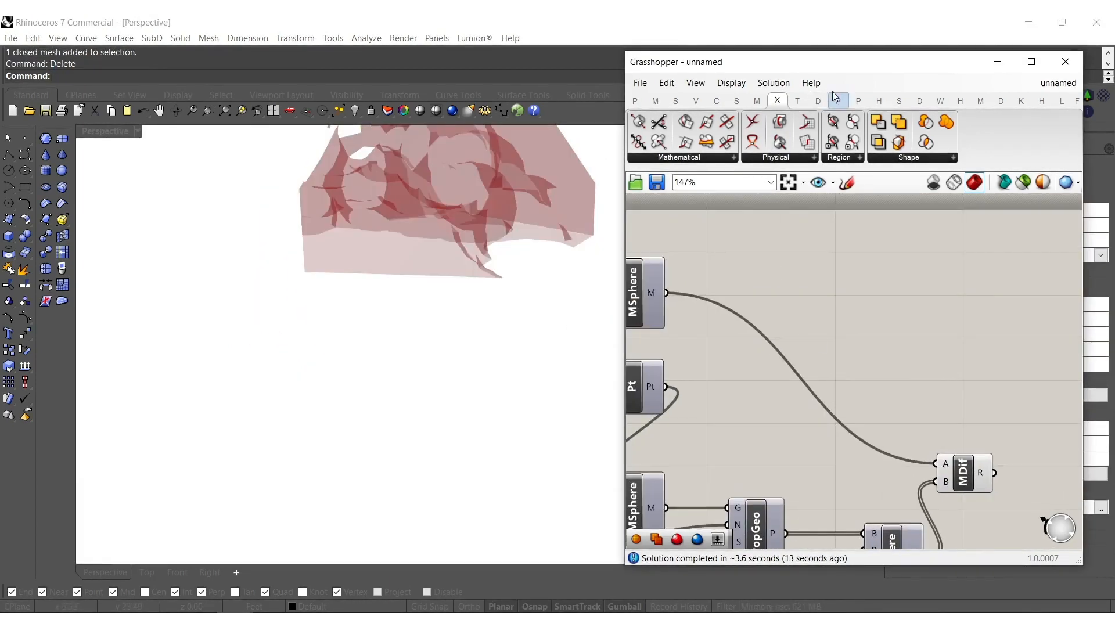
pyautogui.click(940, 100)
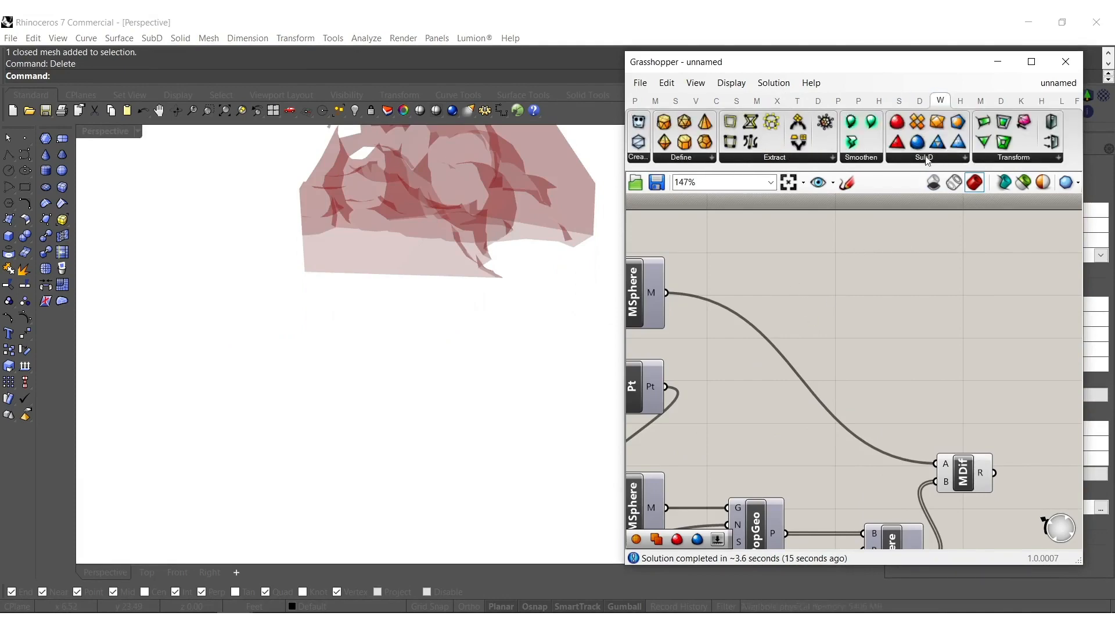
pyautogui.moveTo(919, 145); pyautogui.dragTo(681, 294)
pyautogui.scroll(3, 772, 268)
pyautogui.scroll(-5, 757, 281)
pyautogui.click(735, 309)
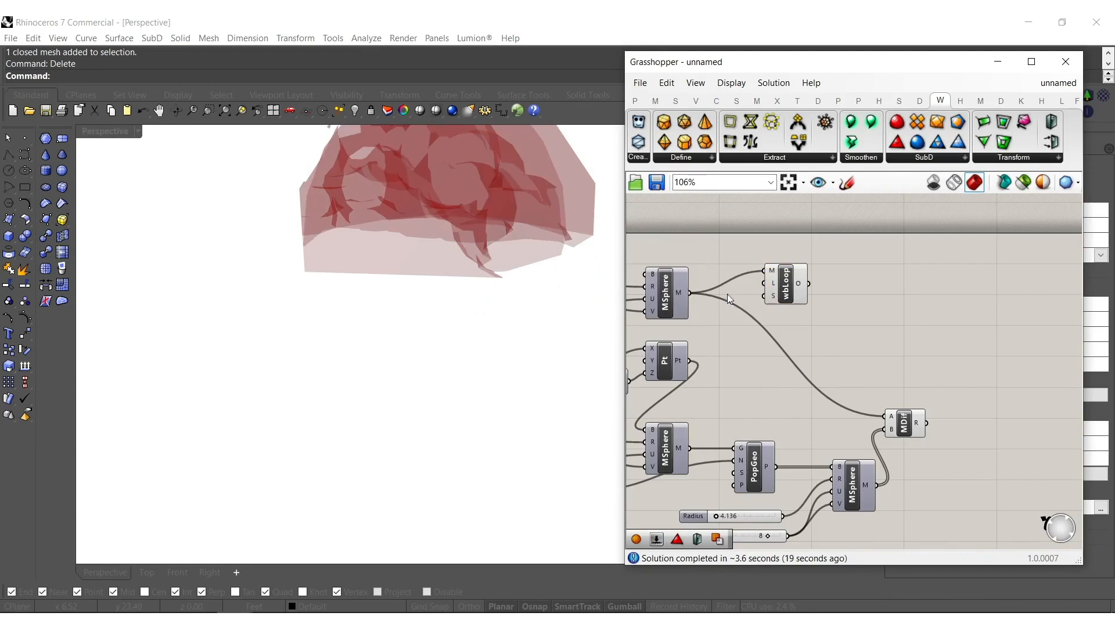
# - Hide the Loop Subdivision preview and connect its output to Mesh Difference input A, replacing the direct sphere connection
pyautogui.moveTo(787, 285); pyautogui.dragTo(757, 310)
pyautogui.middleClick(759, 302)
pyautogui.click(827, 283)
pyautogui.keyDown('shift'); pyautogui.moveTo(781, 313); pyautogui.dragTo(888, 416); pyautogui.keyUp('shift')
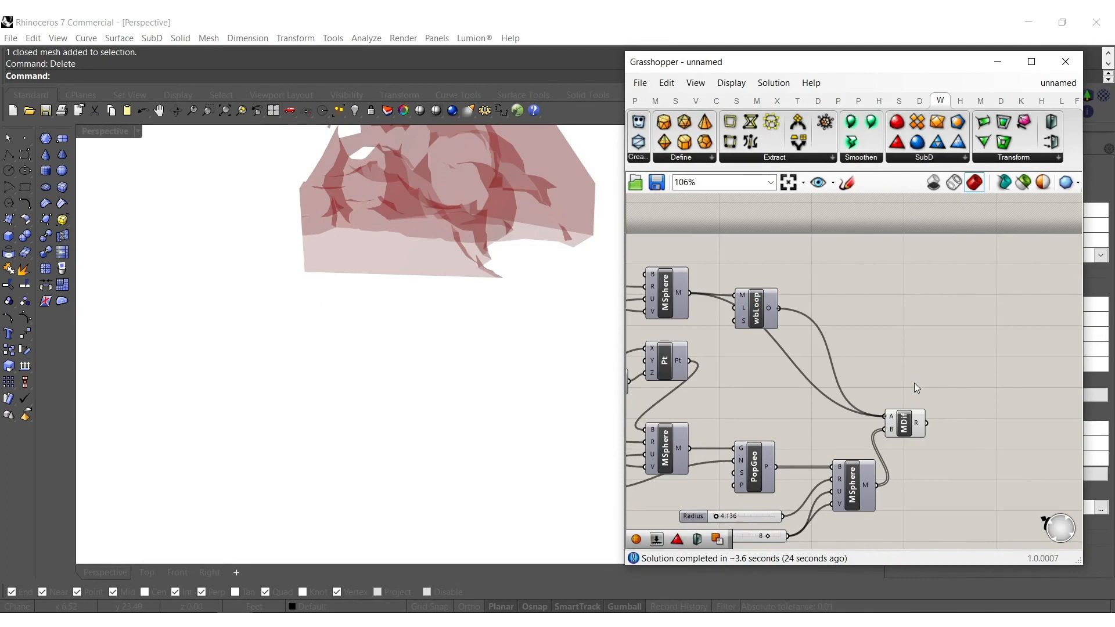
# - Bake the subdivided Mesh Difference result and close the Grasshopper window to inspect the baked mesh in the rendered viewport
pyautogui.click(905, 424)
pyautogui.middleClick(903, 426)
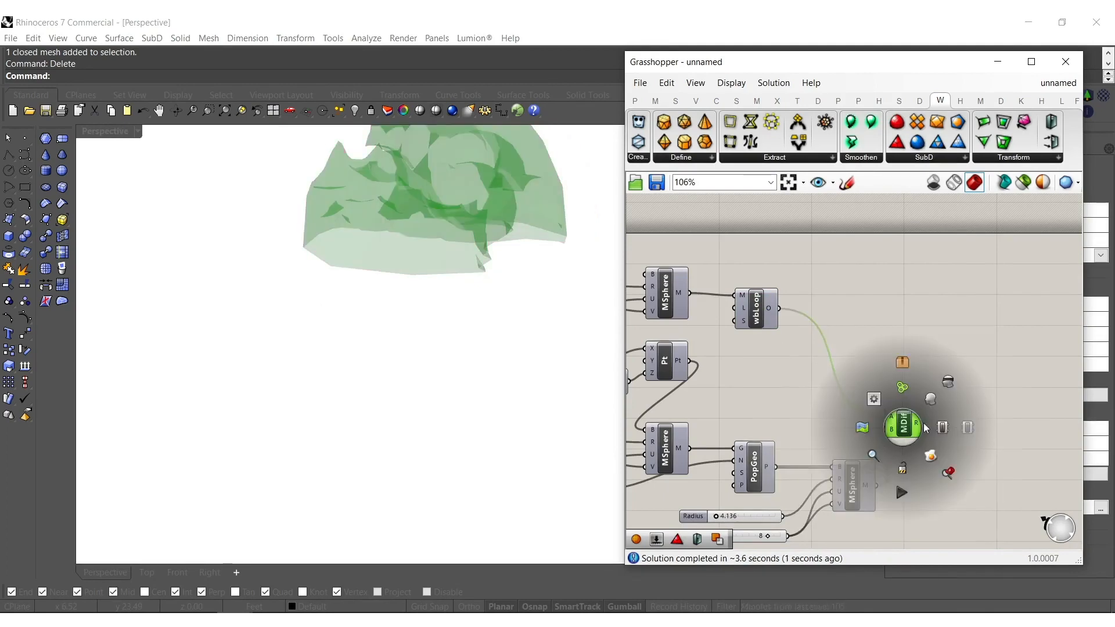
pyautogui.click(935, 455)
pyautogui.click(902, 317)
pyautogui.click(1066, 62)
pyautogui.moveTo(546, 323); pyautogui.dragTo(530, 358, button='right')
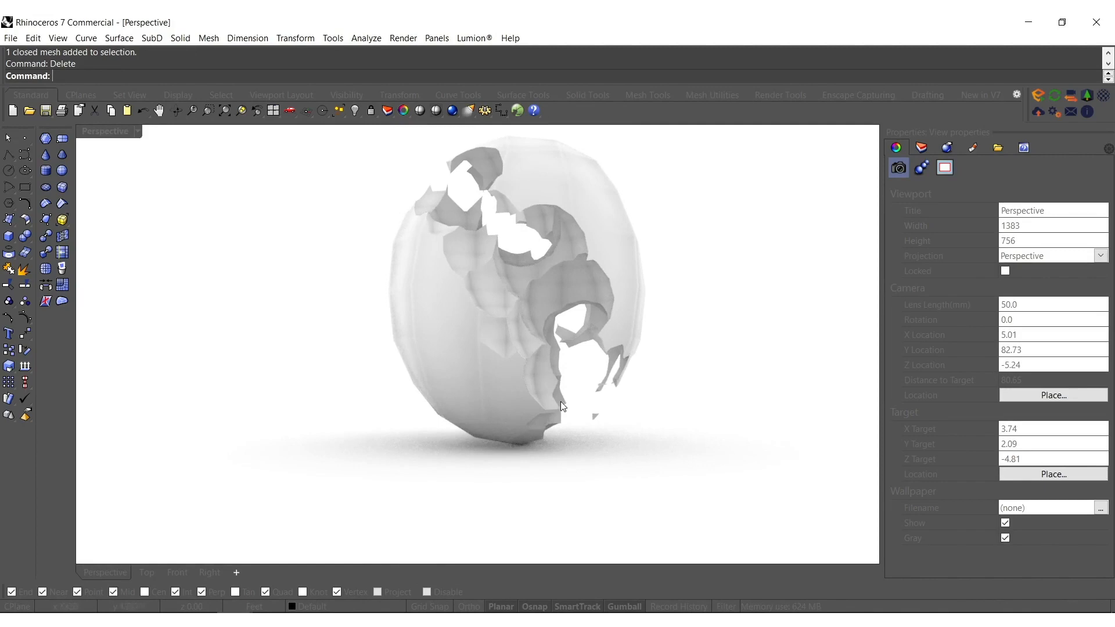
# - Reopen Grasshopper and set the Value slider feeding the Negative component to 4
pyautogui.write('Grasshopper')
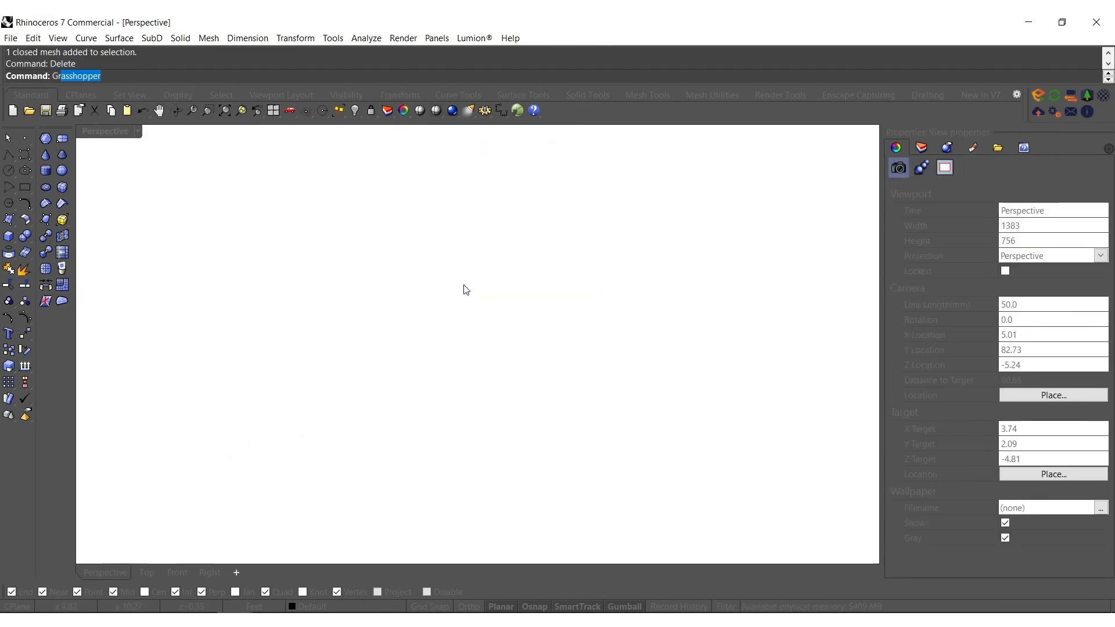
pyautogui.press('Return')
pyautogui.moveTo(741, 336); pyautogui.dragTo(797, 395, button='right')
pyautogui.scroll(3, 779, 390)
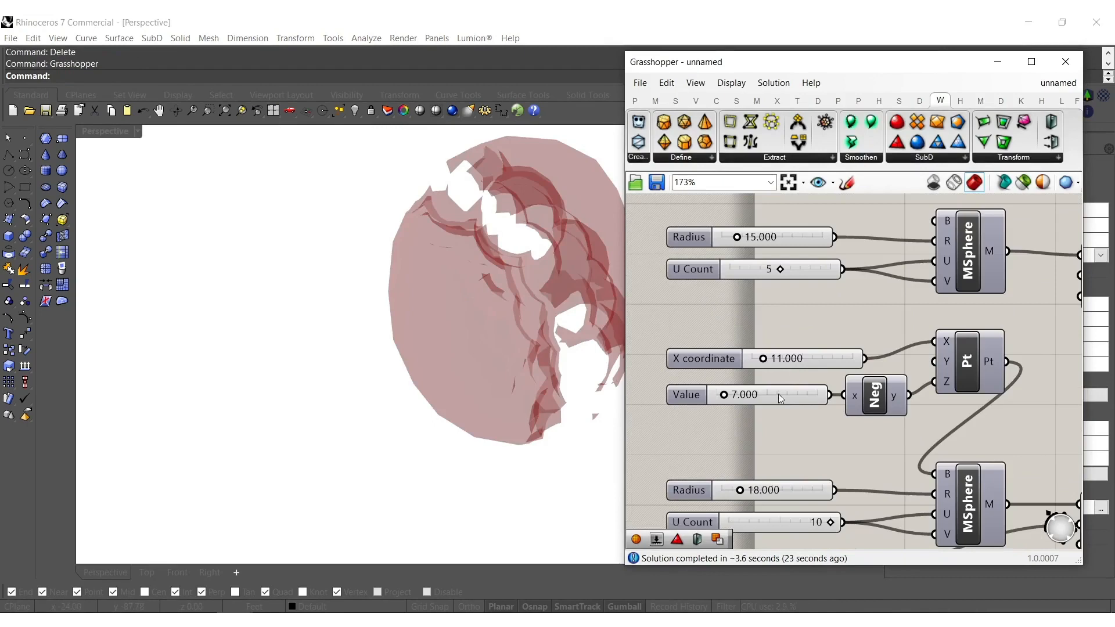
pyautogui.doubleClick(775, 398)
pyautogui.write('4')
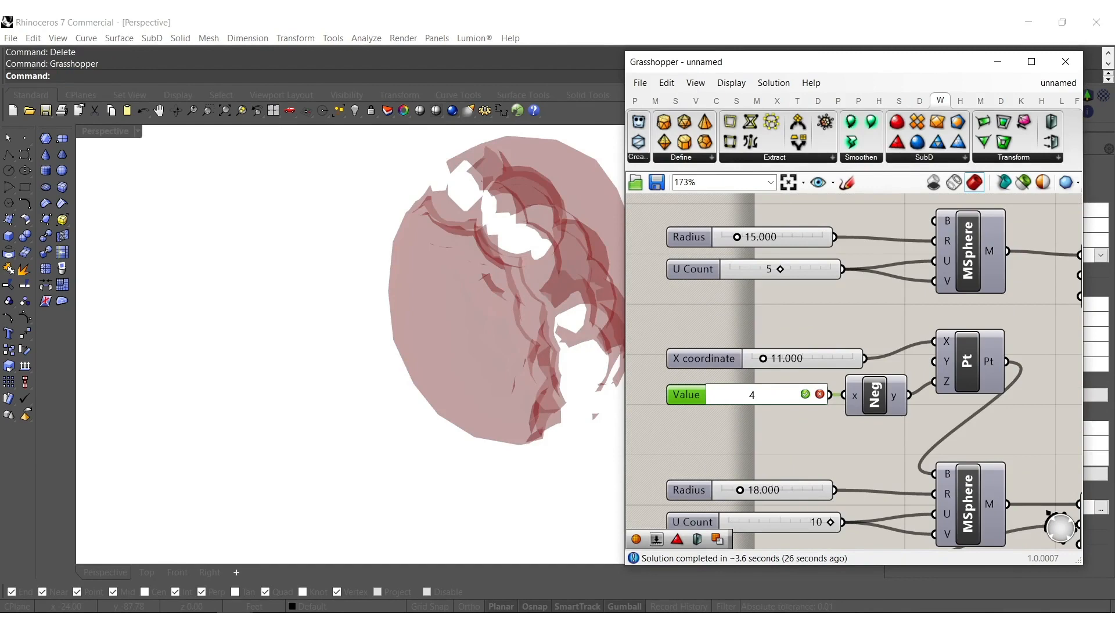
pyautogui.press('Return')
# - Set the Value slider feeding the Negative component to 9 and check the carved preview
pyautogui.doubleClick(774, 398)
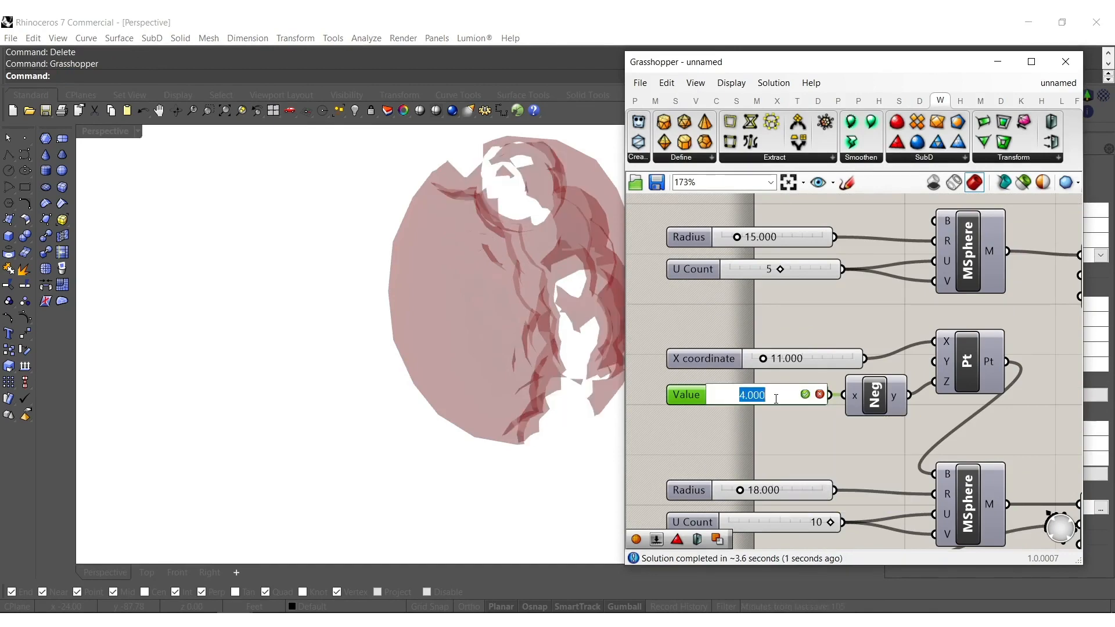
pyautogui.write('9')
pyautogui.press('Return')
pyautogui.moveTo(433, 309); pyautogui.dragTo(206, 320, button='right')
pyautogui.doubleClick(768, 389)
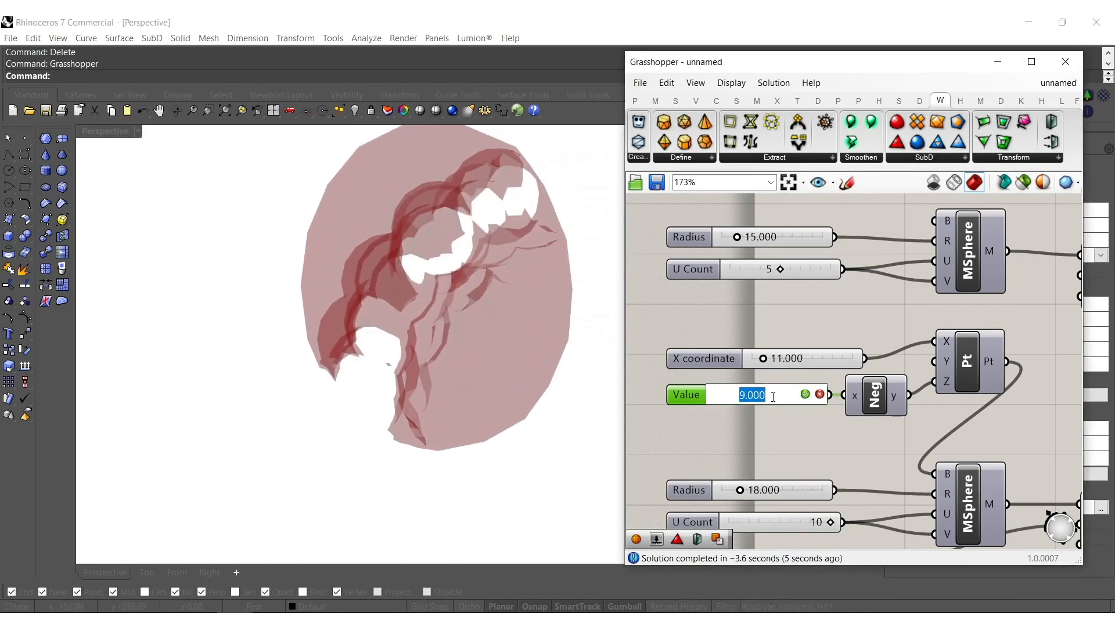
# - Set the Radius slider of the larger cutting mesh sphere to 18.25
pyautogui.moveTo(779, 499); pyautogui.dragTo(786, 483, button='right')
pyautogui.doubleClick(786, 479)
pyautogui.write('1')
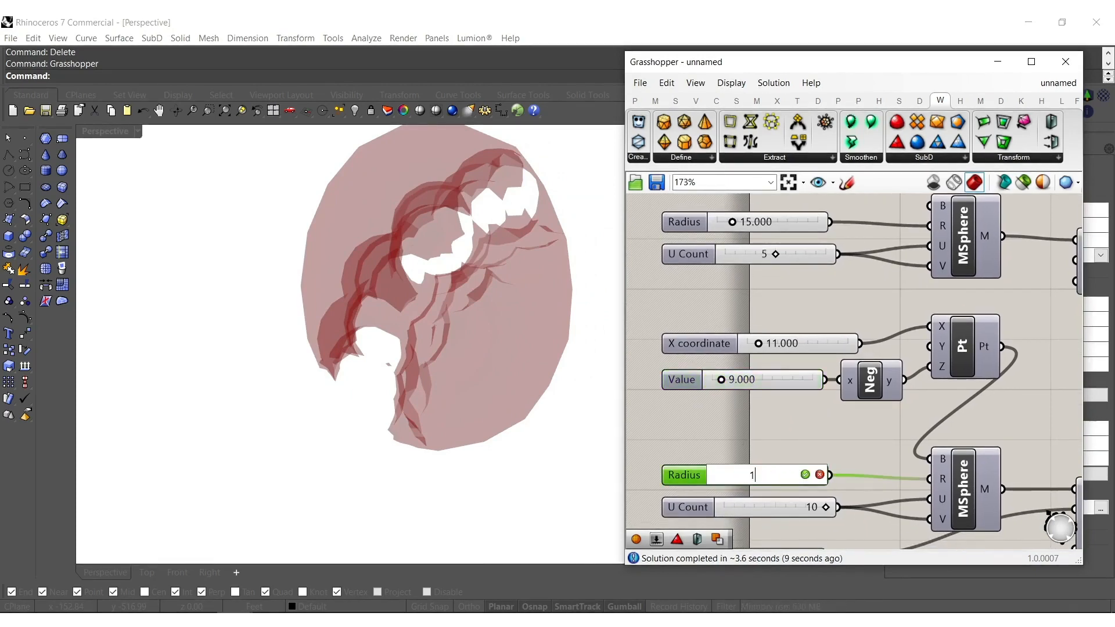
pyautogui.write('8.25')
pyautogui.press('Return')
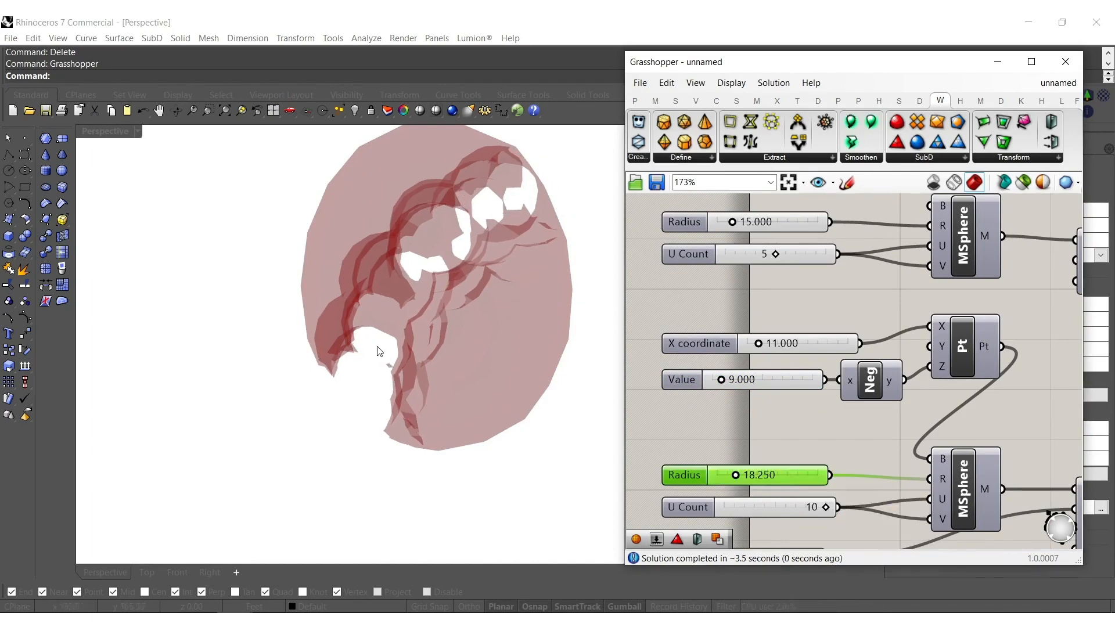
# - Set the Value slider feeding the Negative component to 5 and the point's X coordinate slider to 15
pyautogui.moveTo(707, 355); pyautogui.dragTo(696, 354, button='right')
pyautogui.keyDown('shift'); pyautogui.moveTo(621, 404); pyautogui.dragTo(581, 341, button='right'); pyautogui.keyUp('shift')
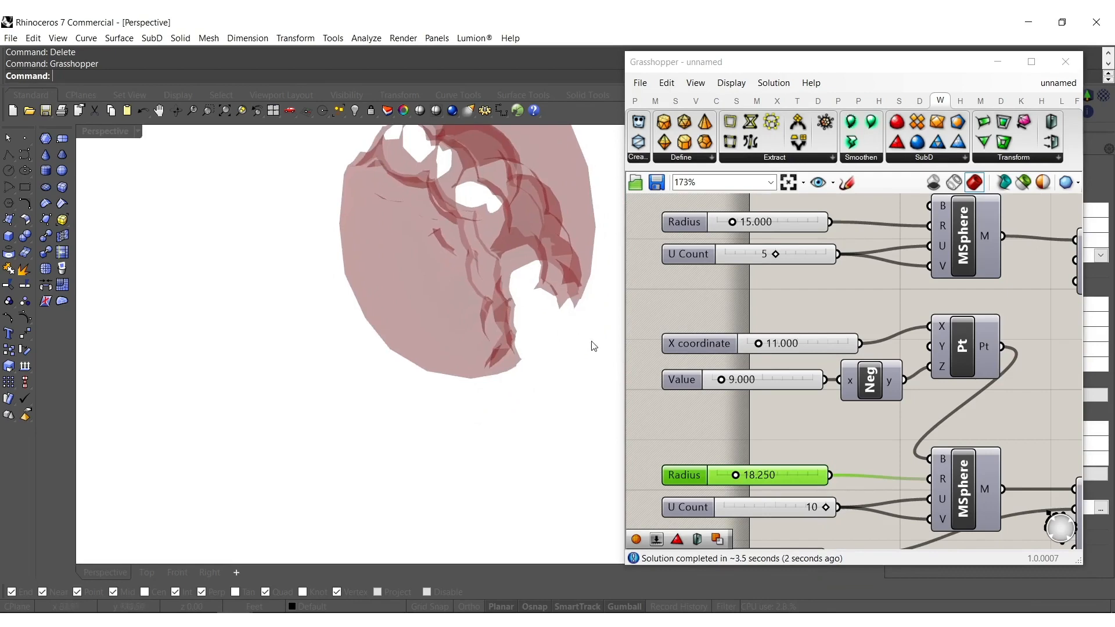
pyautogui.doubleClick(782, 379)
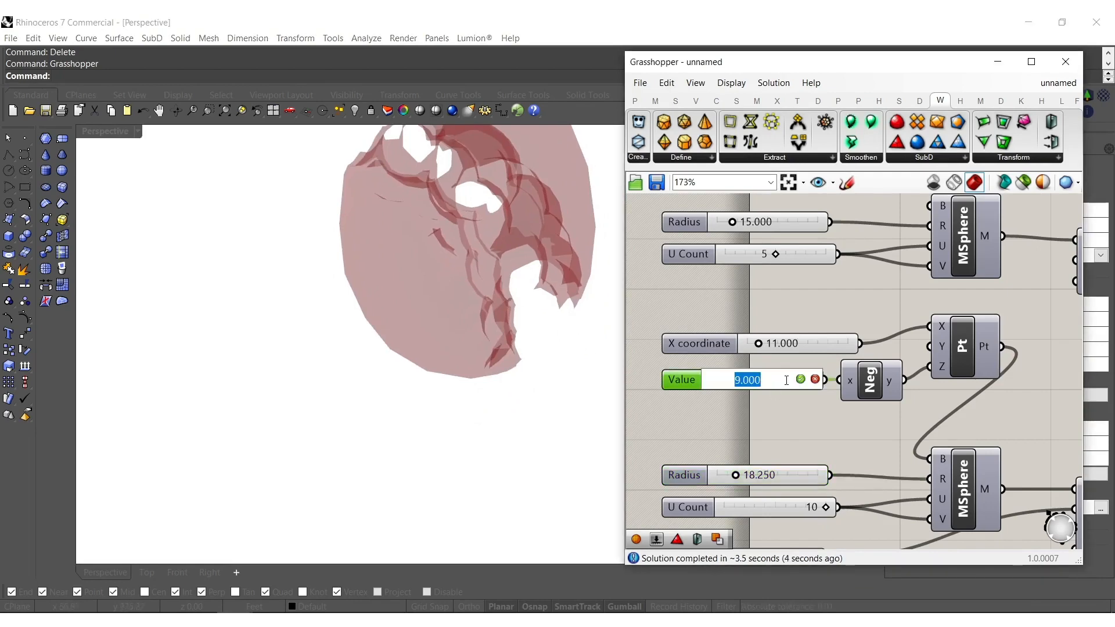
pyautogui.write('5')
pyautogui.press('Return')
pyautogui.moveTo(468, 241); pyautogui.dragTo(584, 326, button='right')
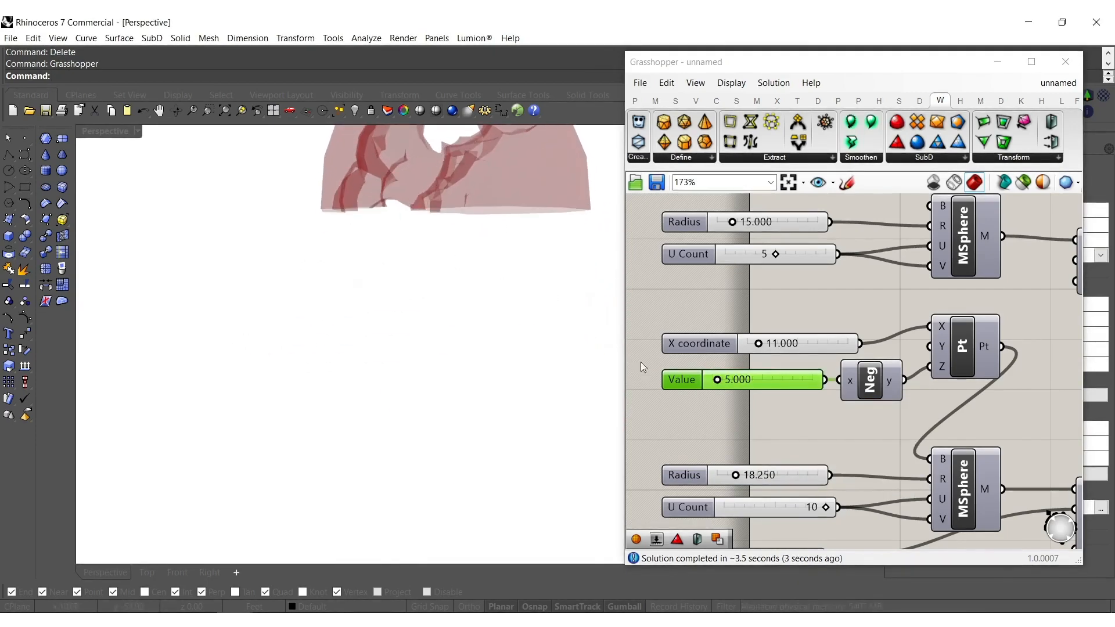
pyautogui.doubleClick(816, 343)
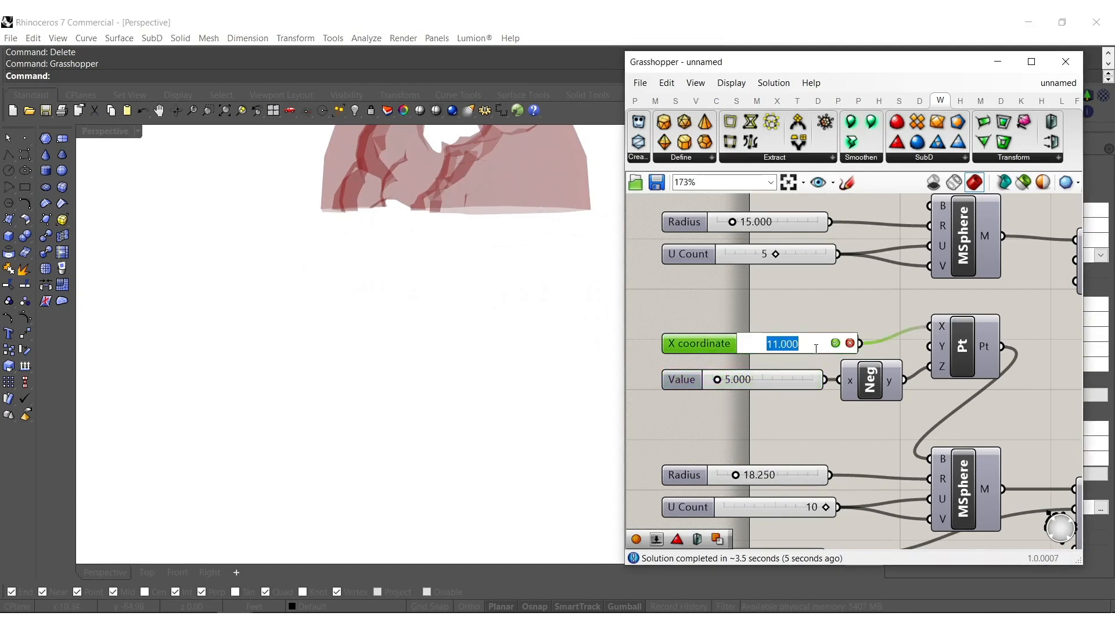
pyautogui.write('15')
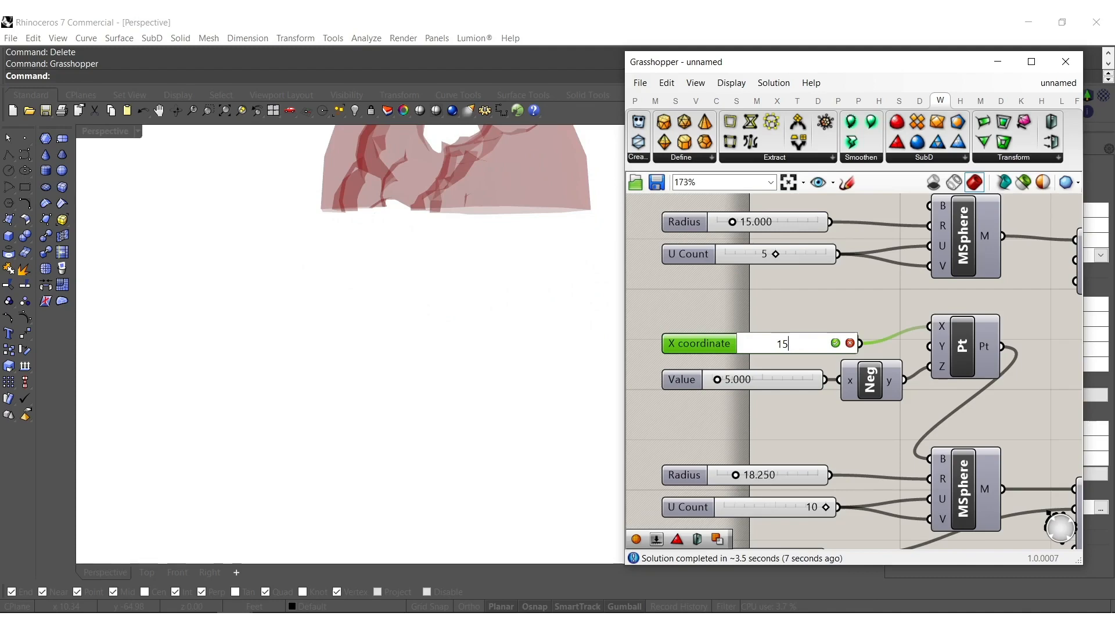
pyautogui.press('Return')
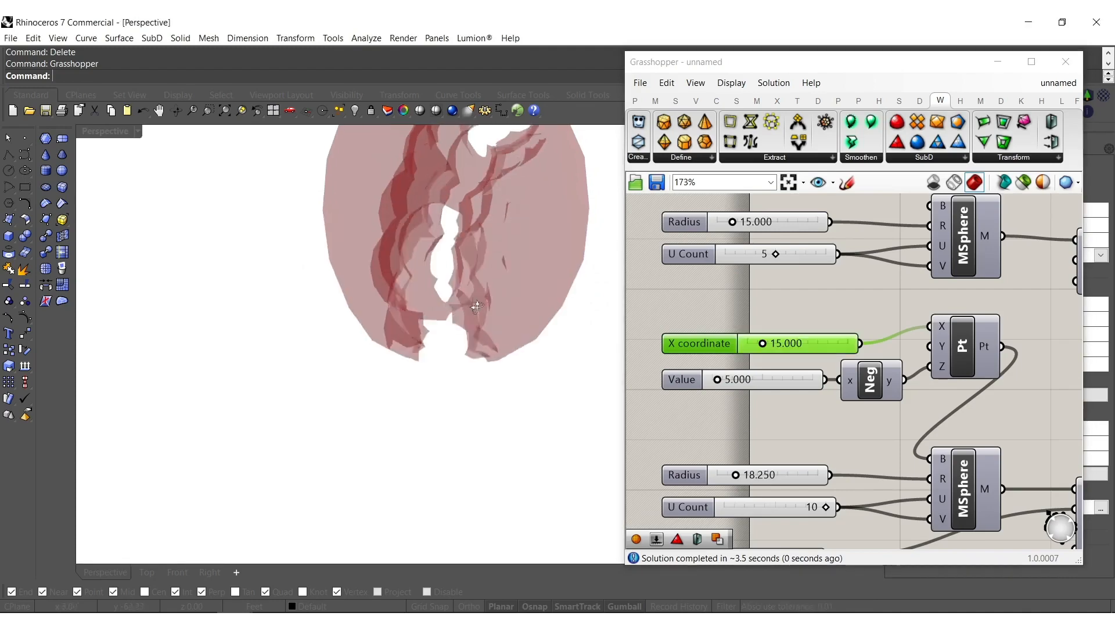
# - Bake the Mesh Difference result and close the Grasshopper window
pyautogui.scroll(-7, 750, 344)
pyautogui.scroll(7, 900, 378)
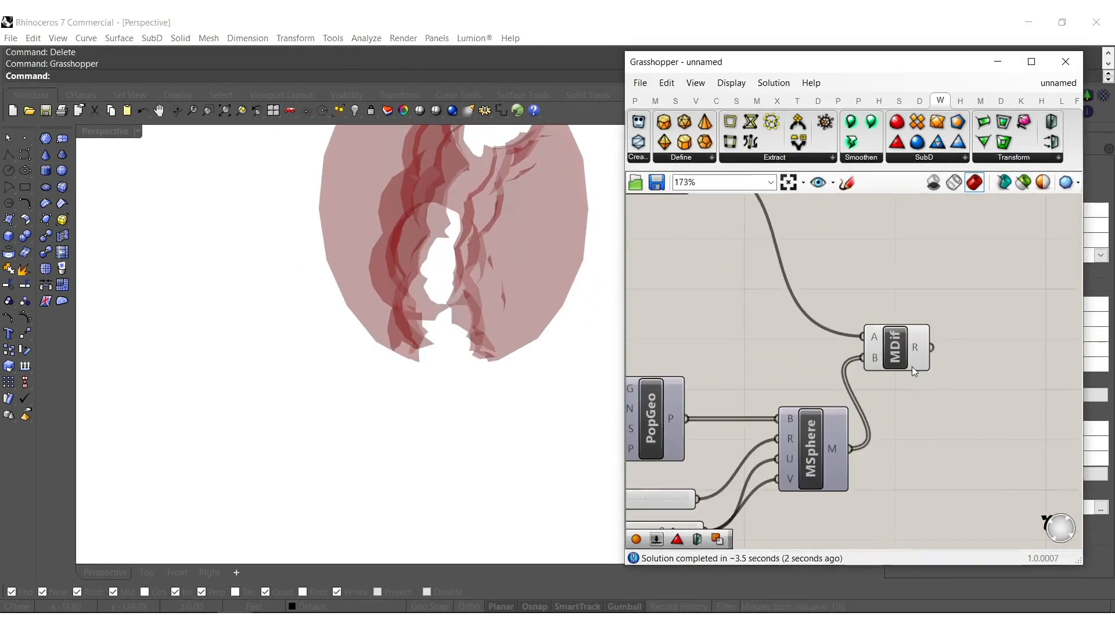
pyautogui.click(905, 363)
pyautogui.middleClick(903, 363)
pyautogui.click(927, 387)
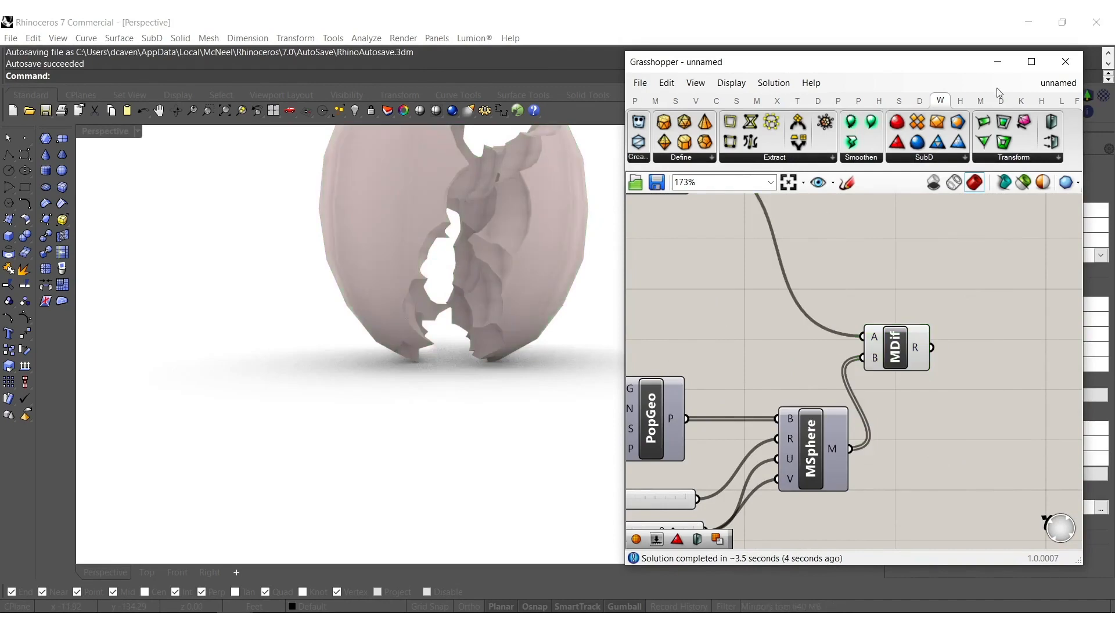
pyautogui.click(1065, 62)
# - Examine the carved opening and shell of the baked mesh from several sides and distances
pyautogui.moveTo(531, 206); pyautogui.dragTo(296, 315, button='right')
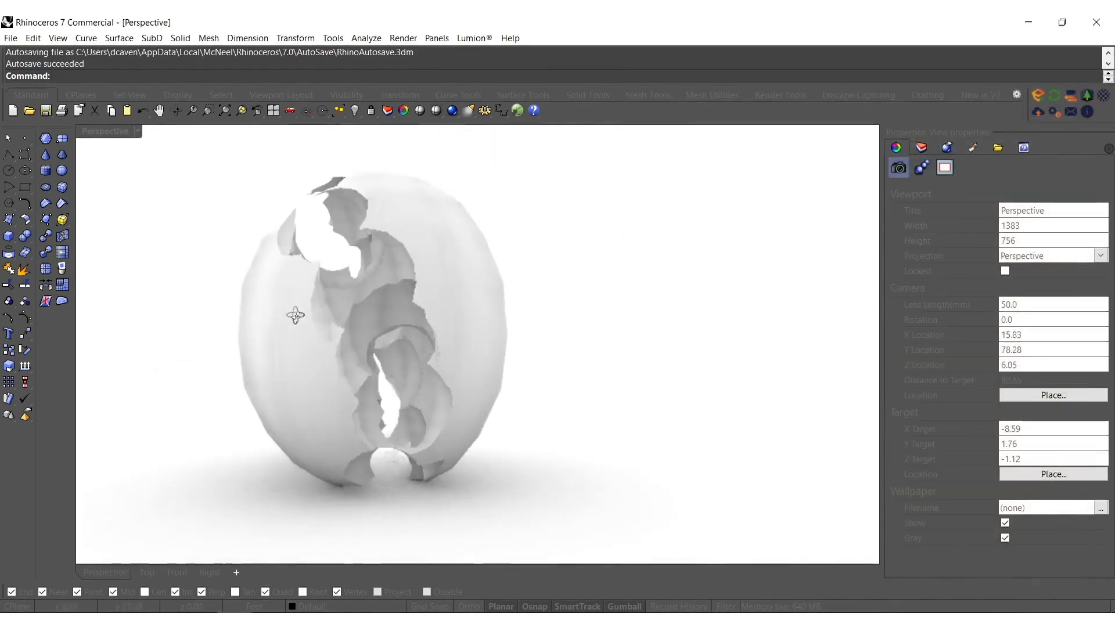
pyautogui.scroll(5, 480, 352)
pyautogui.scroll(-6, 593, 346)
pyautogui.moveTo(581, 377); pyautogui.dragTo(433, 349, button='right')
pyautogui.keyDown('shift'); pyautogui.moveTo(433, 349); pyautogui.dragTo(480, 331, button='right'); pyautogui.keyUp('shift')
pyautogui.scroll(4, 448, 371)
pyautogui.scroll(-5, 517, 356)
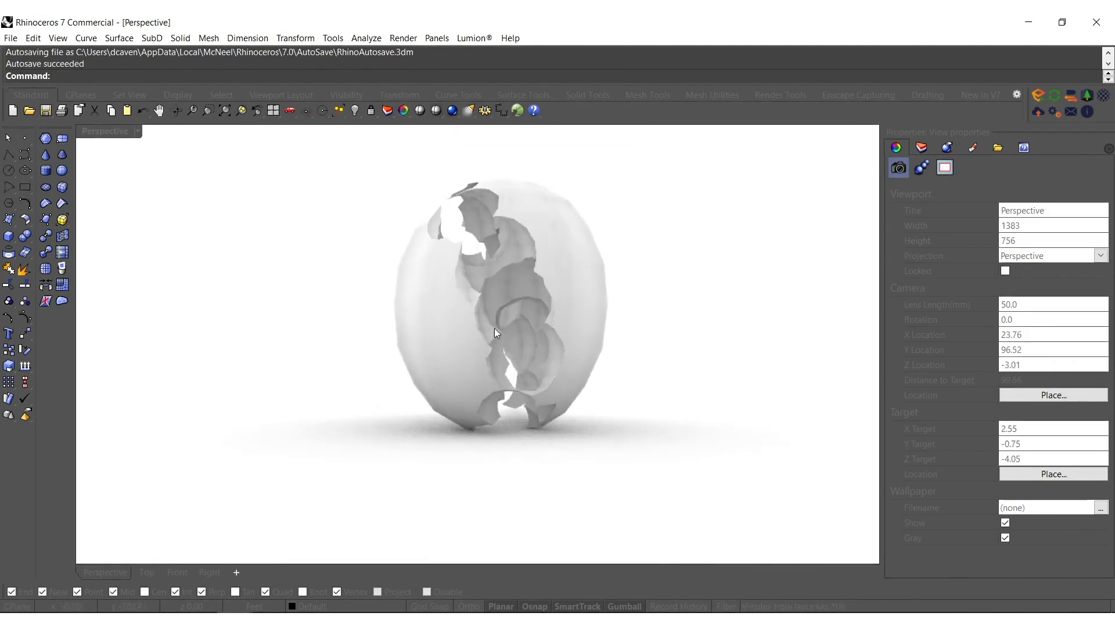
# - Delete the baked carved mesh and reopen Grasshopper
pyautogui.click(583, 291)
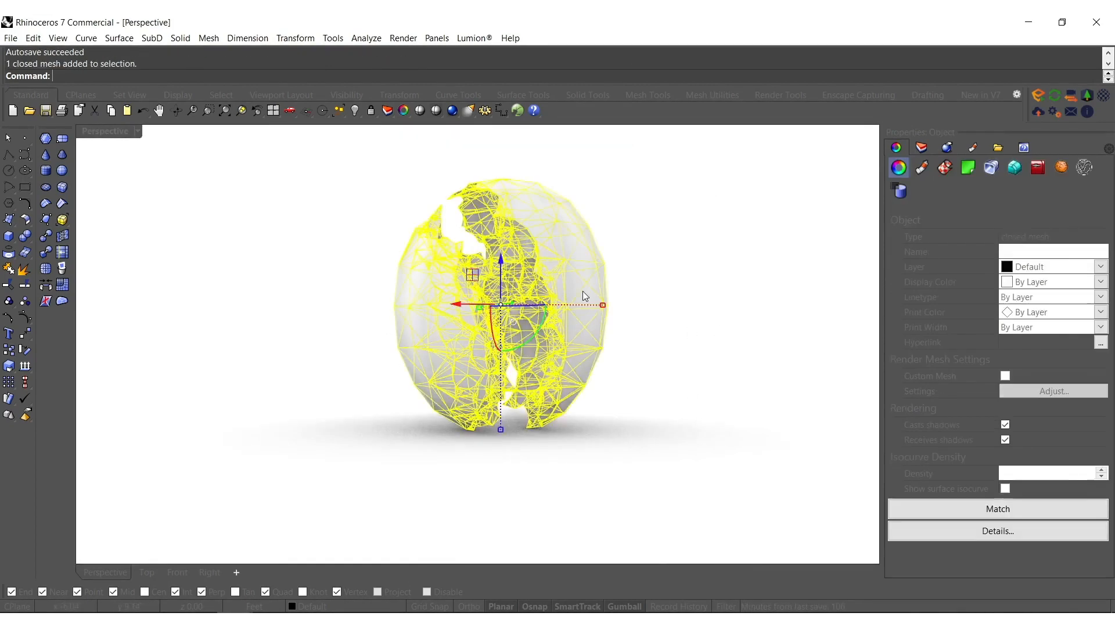
pyautogui.press('Delete')
pyautogui.write('Gea')
pyautogui.press('Escape')
pyautogui.write('Grasshopper')
pyautogui.press('Return')
# - Disconnect the 15.000 slider from the point's X input, keeping the Negative output wired to Z
pyautogui.moveTo(674, 347); pyautogui.dragTo(911, 326, button='right')
pyautogui.scroll(-5, 911, 326)
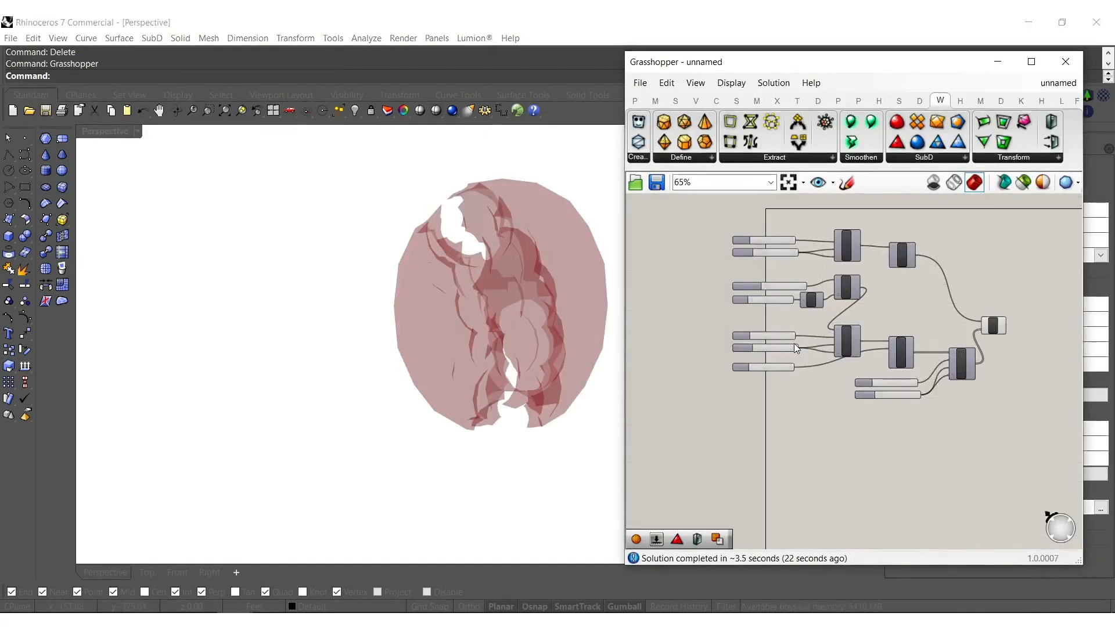
pyautogui.scroll(4, 795, 331)
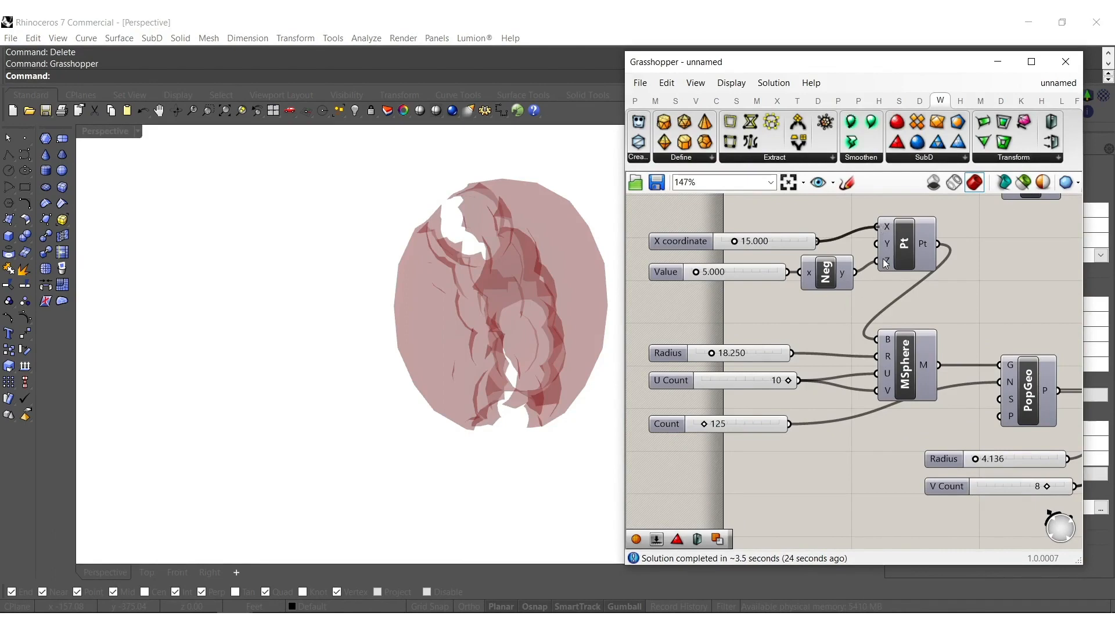
pyautogui.moveTo(558, 286); pyautogui.dragTo(373, 295, button='right')
pyautogui.moveTo(876, 312); pyautogui.dragTo(794, 325)
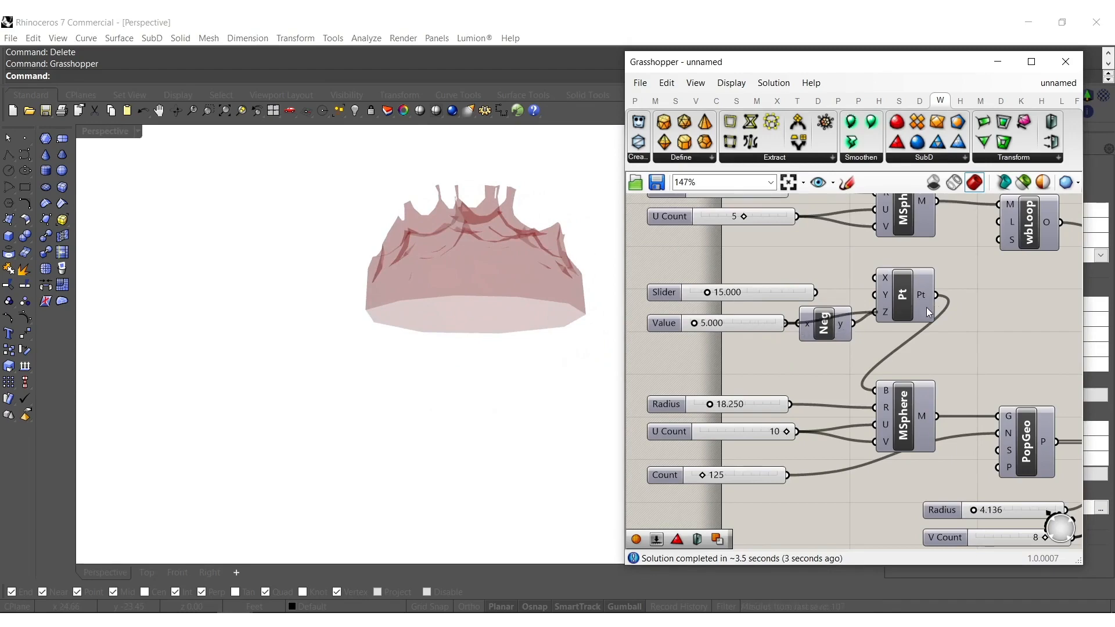
pyautogui.moveTo(513, 321)
pyautogui.mouseDown(button='right')
pyautogui.moveTo(505, 308)
pyautogui.moveTo(521, 326)
pyautogui.mouseUp(button='right')
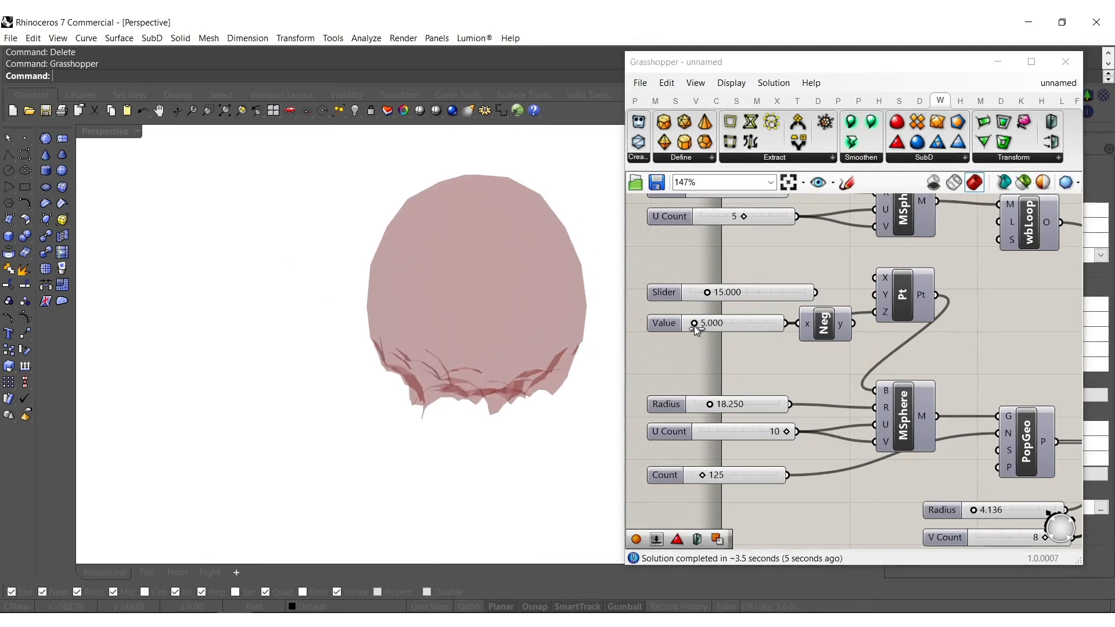
# - Turn on the previews of the larger cutting mesh sphere and the Loop Subdivision component to compare their positions
pyautogui.scroll(-2, 895, 334)
pyautogui.click(904, 403)
pyautogui.middleClick(907, 399)
pyautogui.click(931, 371)
pyautogui.scroll(-5, 468, 369)
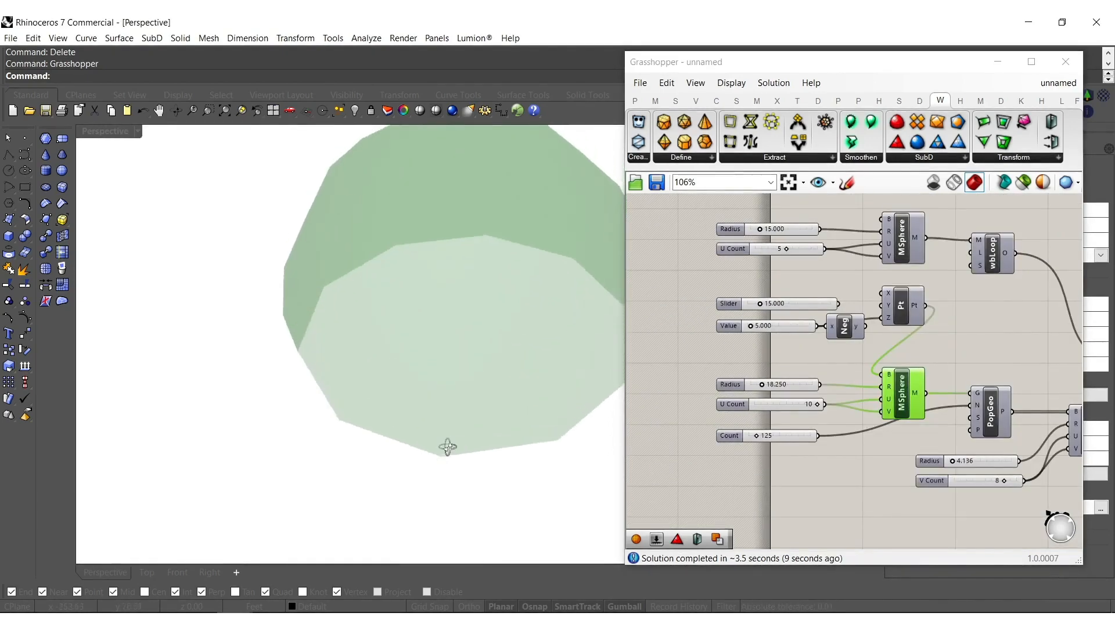
pyautogui.click(991, 257)
pyautogui.middleClick(991, 257)
pyautogui.click(1015, 231)
pyautogui.moveTo(488, 374)
pyautogui.mouseDown(button='right')
pyautogui.moveTo(498, 282)
pyautogui.moveTo(485, 374)
pyautogui.mouseUp(button='right')
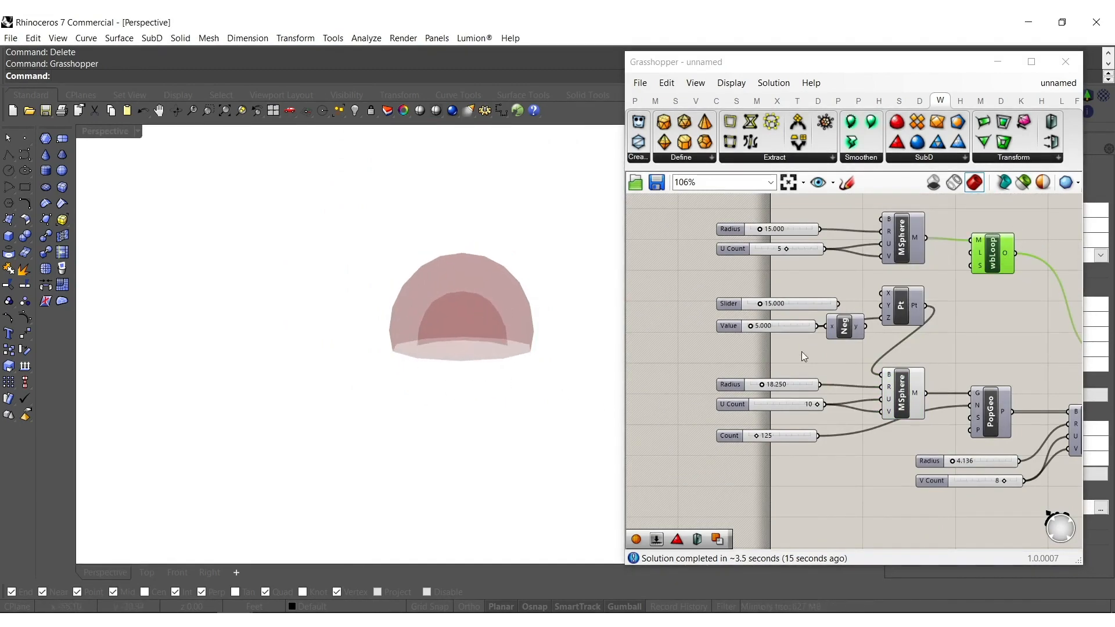
# - Set the Value slider feeding the Negative component to 15 and check the carved preview
pyautogui.scroll(3, 800, 340)
pyautogui.doubleClick(775, 325)
pyautogui.write('15')
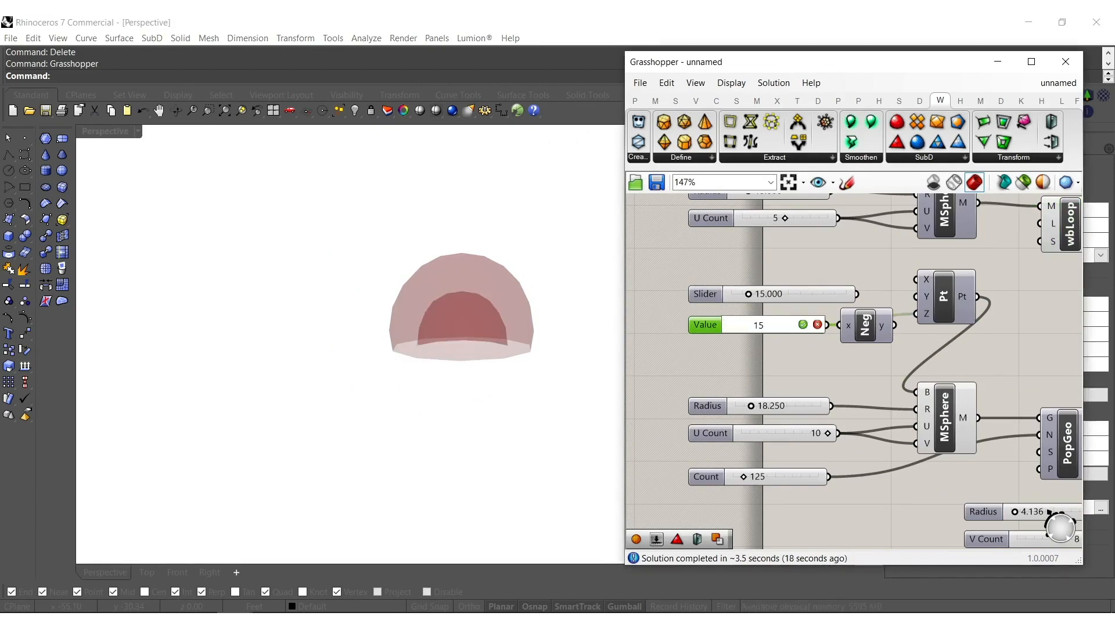
pyautogui.press('Return')
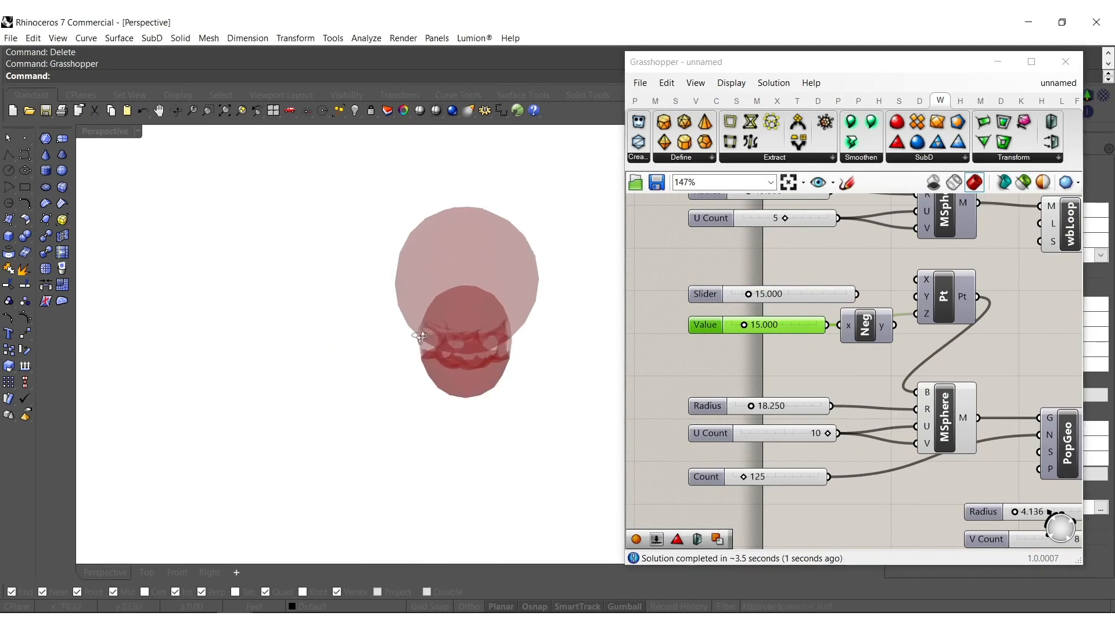
pyautogui.scroll(5, 455, 349)
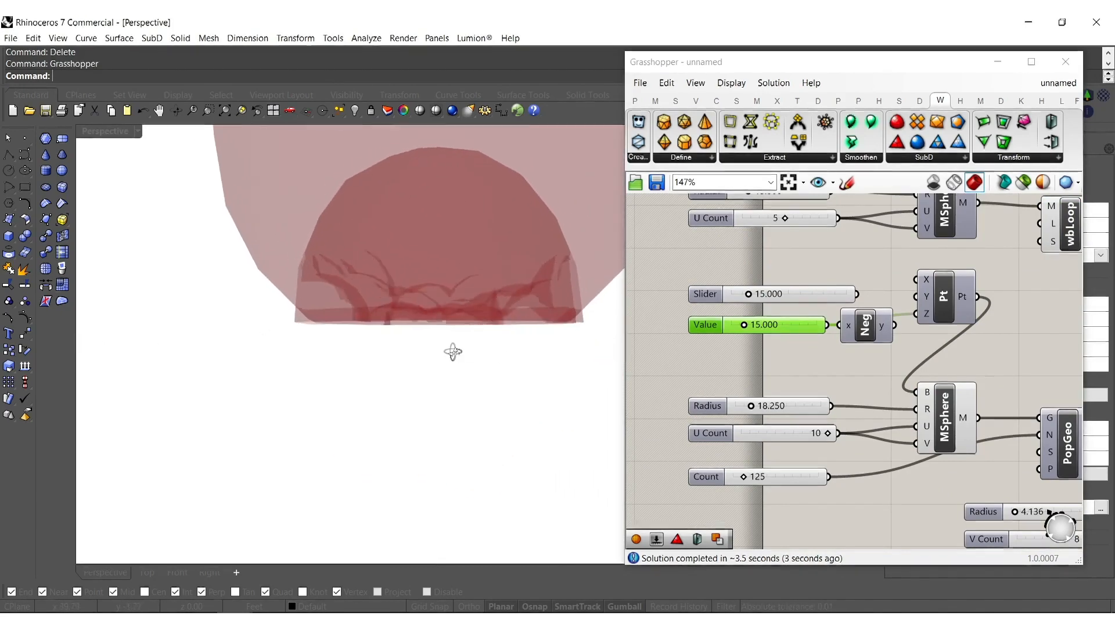
pyautogui.scroll(-8, 753, 351)
pyautogui.scroll(5, 841, 355)
# - Bake the Mesh Difference result with the lowered cutting sphere and close the Grasshopper window
pyautogui.moveTo(841, 354); pyautogui.dragTo(800, 355, button='right')
pyautogui.scroll(1, 796, 352)
pyautogui.click(789, 347)
pyautogui.middleClick(786, 347)
pyautogui.click(813, 377)
pyautogui.click(833, 341)
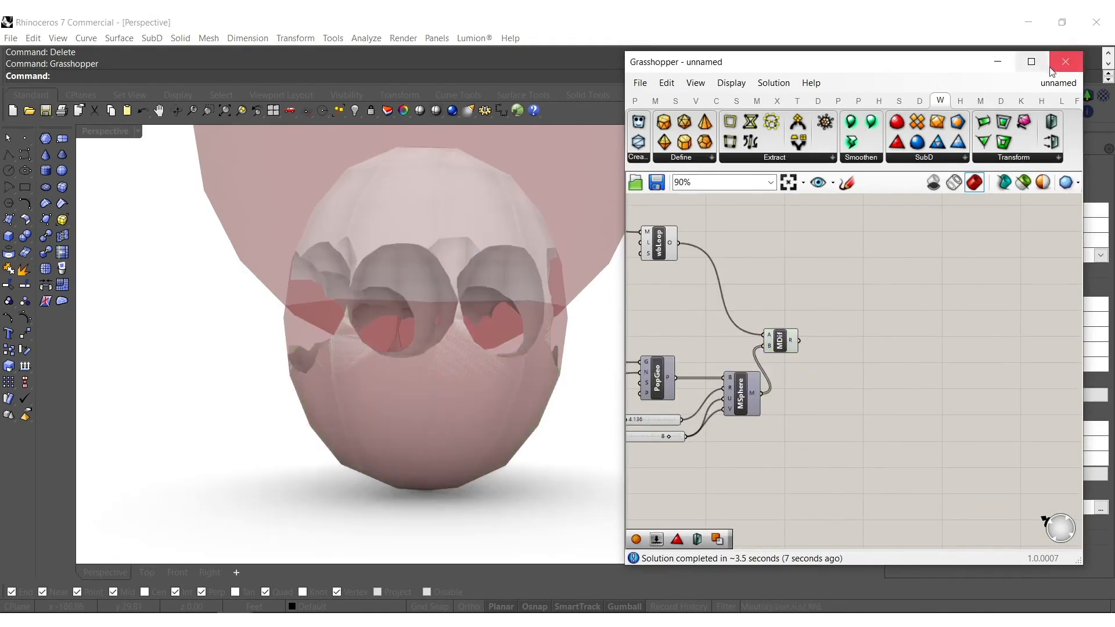
pyautogui.click(1065, 62)
# - Delete the newly baked mesh with the horizontal band of openings and reopen Grasshopper
pyautogui.moveTo(503, 341); pyautogui.dragTo(447, 336, button='right')
pyautogui.click(447, 336)
pyautogui.press('Delete')
pyautogui.write('Grasshopper')
pyautogui.press('Return')
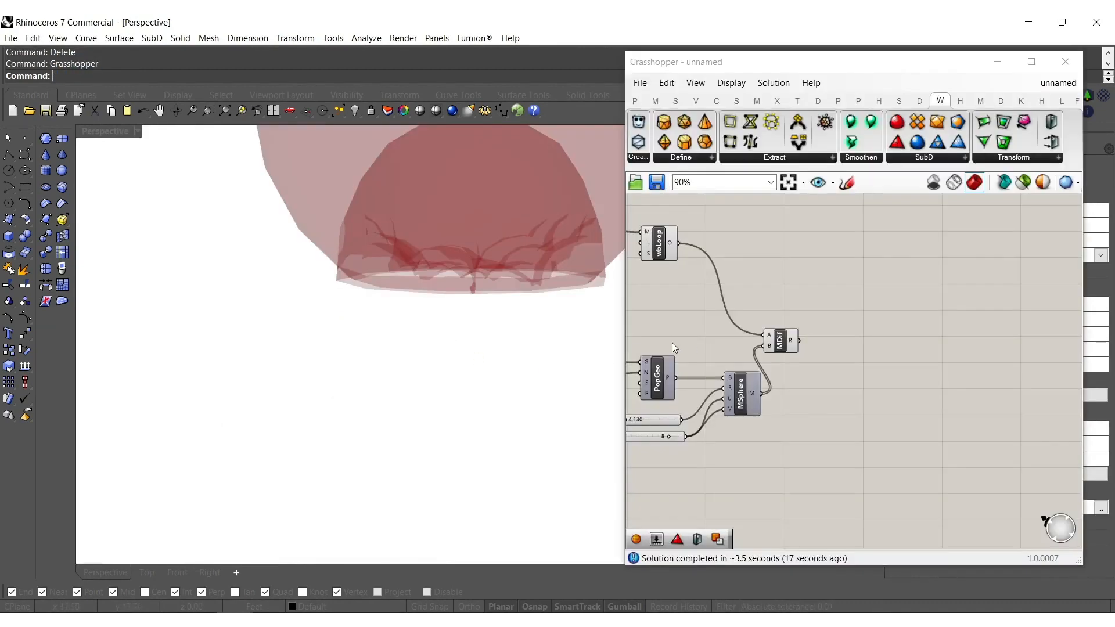
# - Adjust the X coordinate slider and reconnect it to the point's X input
pyautogui.scroll(5, 695, 302)
pyautogui.moveTo(692, 302)
pyautogui.mouseDown()
pyautogui.moveTo(668, 302)
pyautogui.moveTo(709, 303)
pyautogui.mouseUp()
pyautogui.scroll(-2, 709, 305)
pyautogui.moveTo(876, 316); pyautogui.dragTo(761, 310, button='right')
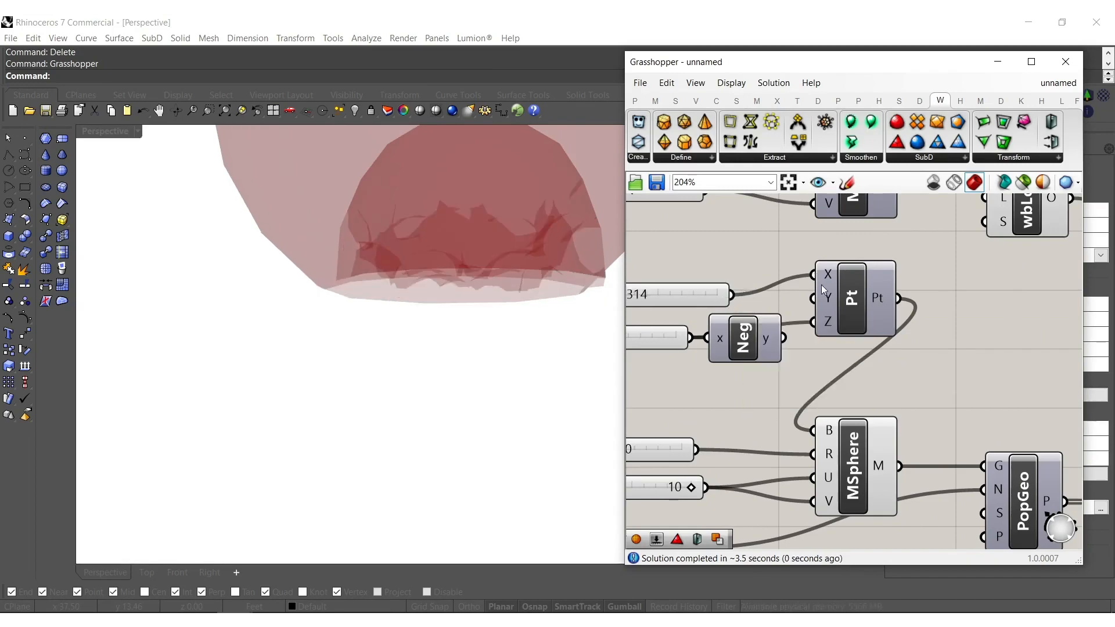
# - Bake the updated Mesh Difference result and close the Grasshopper window
pyautogui.scroll(-5, 922, 310)
pyautogui.click(900, 331)
pyautogui.middleClick(900, 332)
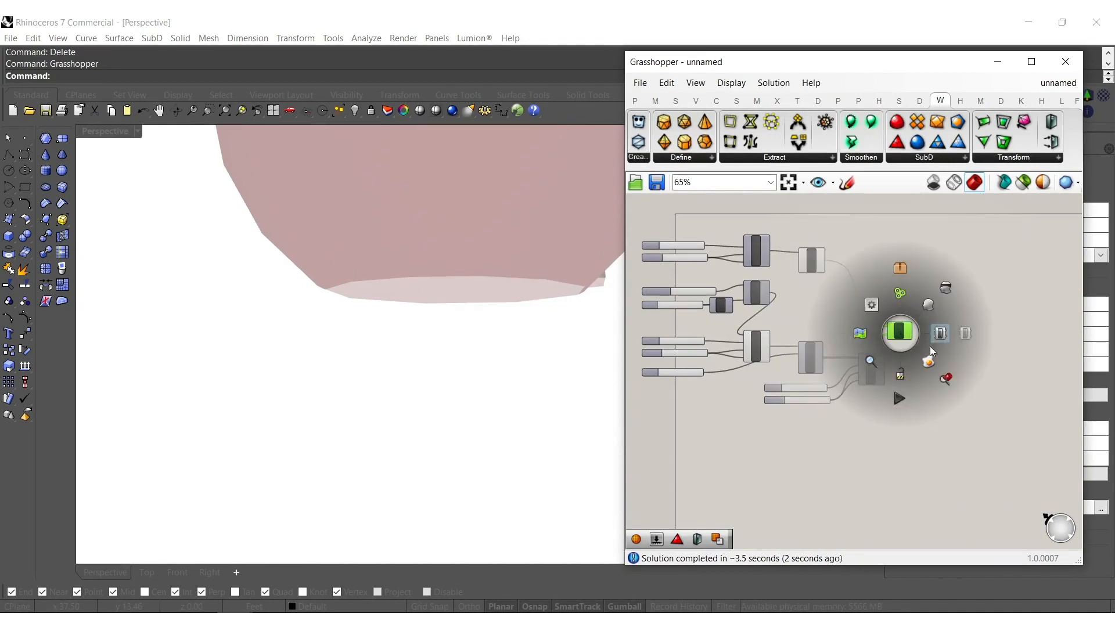
pyautogui.click(928, 362)
pyautogui.click(1065, 64)
# - Rotate the baked carved mesh in two small adjustments so that its carved opening runs diagonally
pyautogui.moveTo(761, 221); pyautogui.dragTo(552, 406, button='right')
pyautogui.click(509, 364)
pyautogui.moveTo(502, 353); pyautogui.dragTo(486, 350)
pyautogui.click(691, 349)
pyautogui.moveTo(691, 349); pyautogui.dragTo(279, 388, button='right')
pyautogui.moveTo(456, 388); pyautogui.dragTo(572, 405, button='right')
pyautogui.click(547, 354)
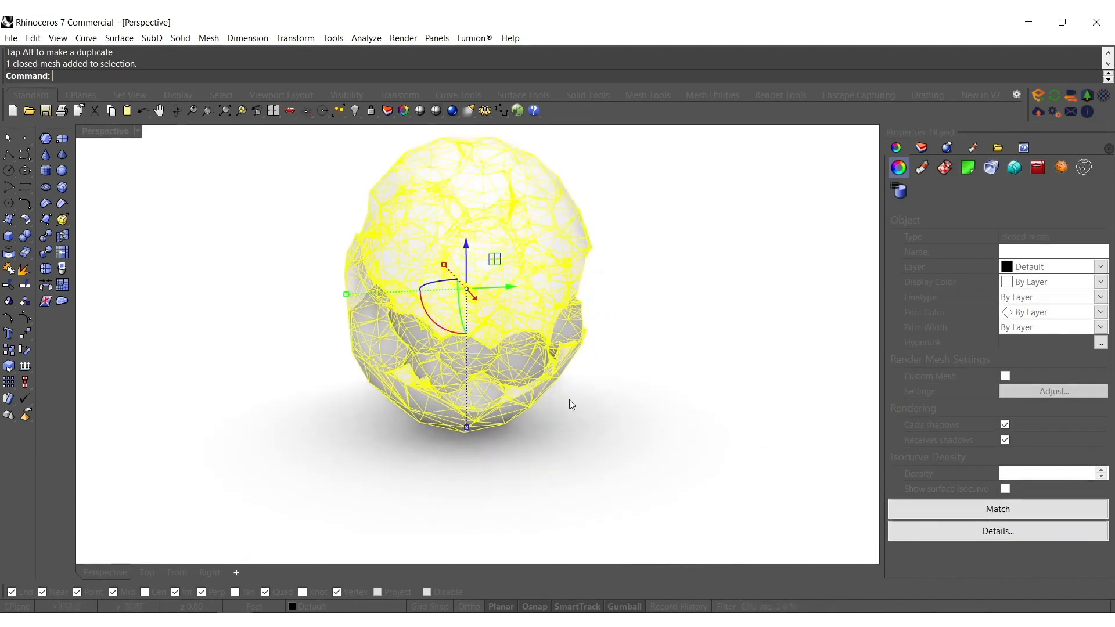
pyautogui.moveTo(450, 347); pyautogui.dragTo(486, 354, button='right')
pyautogui.moveTo(404, 348); pyautogui.dragTo(397, 347)
pyautogui.click(553, 381)
pyautogui.moveTo(553, 381); pyautogui.dragTo(482, 429, button='right')
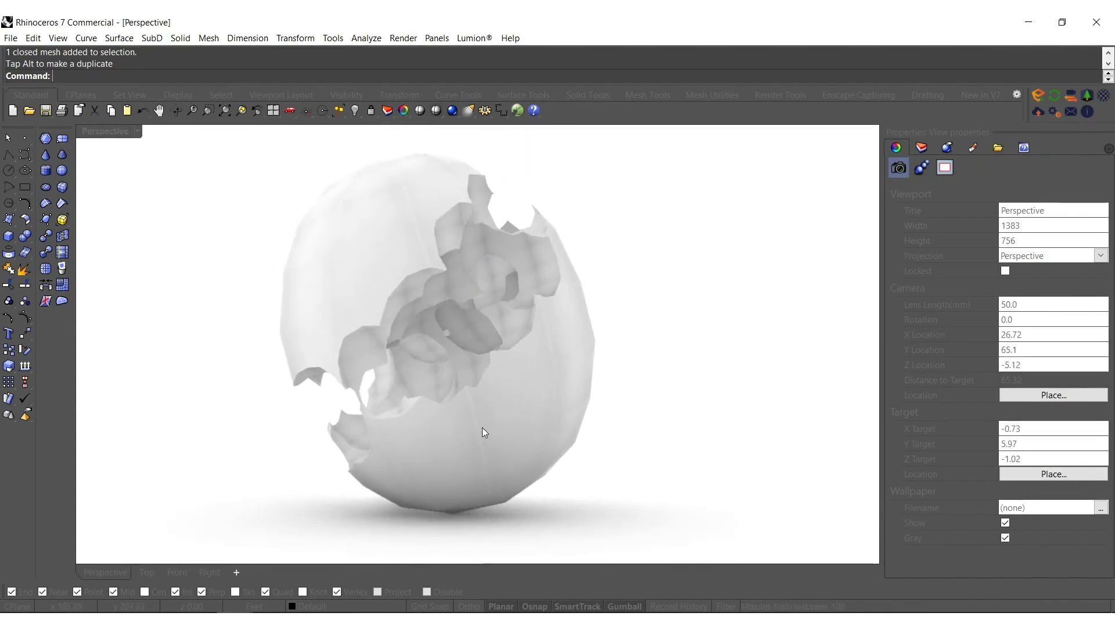
# - Explode the rotated carved mesh and join its inner carved pieces, leaving out the two outer shell pieces
pyautogui.click(482, 429)
pyautogui.middleClick(481, 427)
pyautogui.click(494, 440)
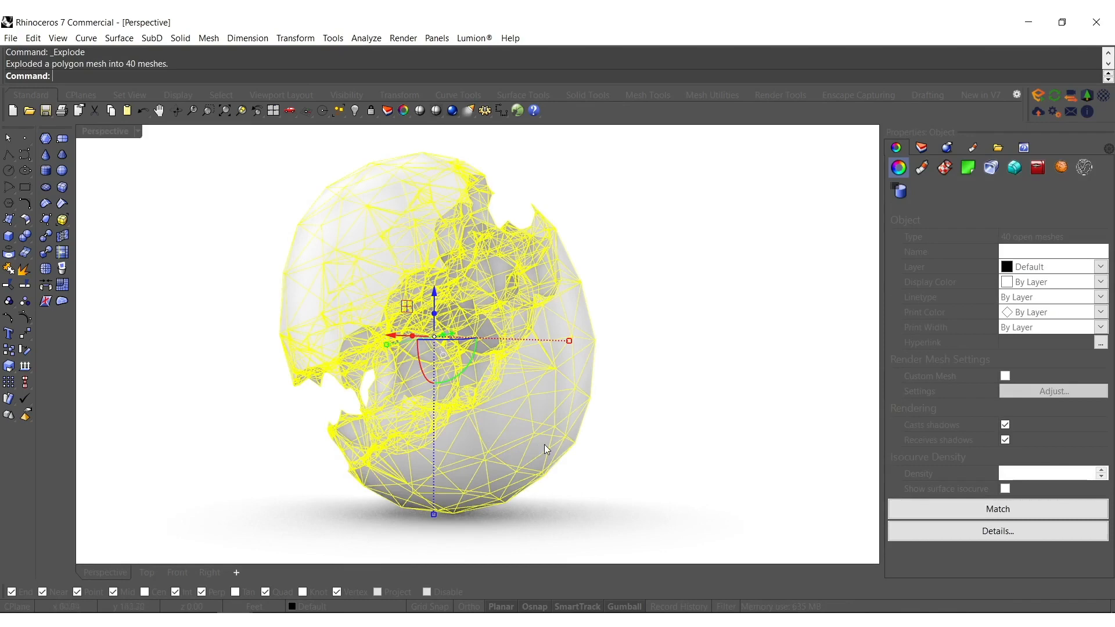
pyautogui.keyDown('ctrl'); pyautogui.click(510, 438); pyautogui.keyUp('ctrl')
pyautogui.keyDown('ctrl'); pyautogui.click(337, 228); pyautogui.keyUp('ctrl')
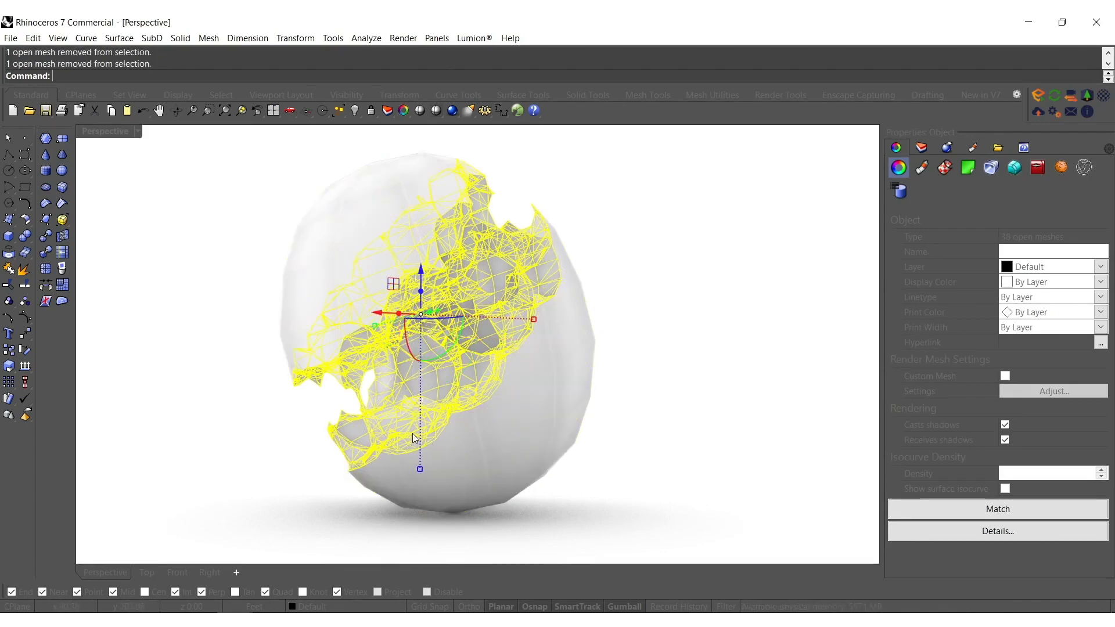
pyautogui.press('Escape')
# - Join the two outer shell pieces into one mesh and switch the viewport to Shaded display
pyautogui.click(356, 174)
pyautogui.keyDown('shift'); pyautogui.click(515, 429); pyautogui.keyUp('shift')
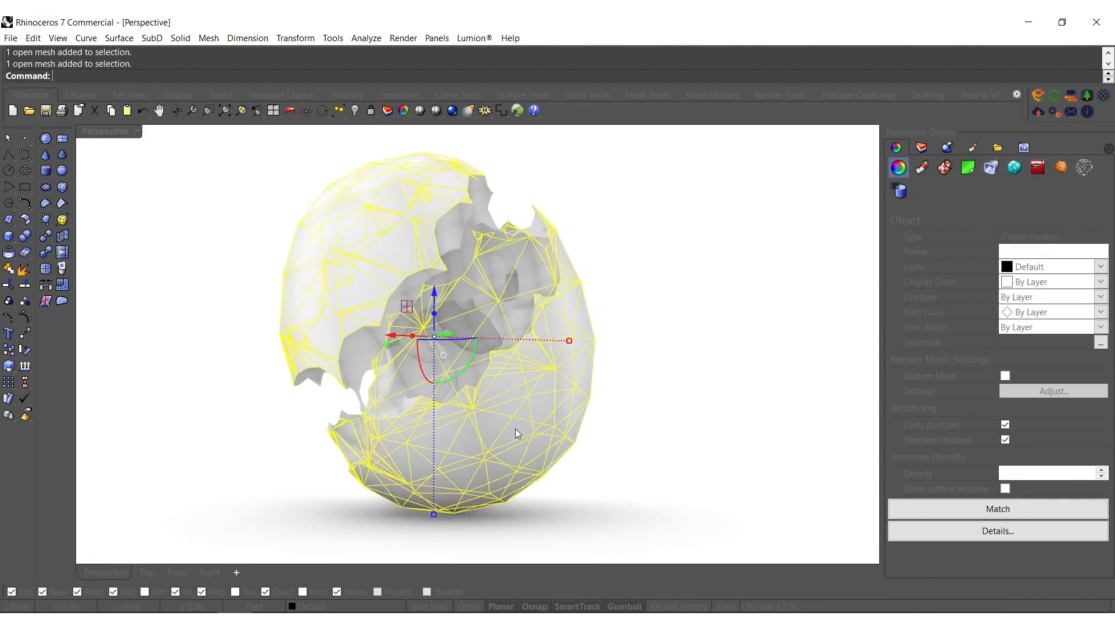
pyautogui.hotkey('ctrl', 'j')
pyautogui.keyDown('shift'); pyautogui.moveTo(518, 430); pyautogui.dragTo(539, 429, button='right'); pyautogui.keyUp('shift')
pyautogui.middleClick(541, 419)
pyautogui.click(563, 411)
pyautogui.press('Escape')
# - Move the joined inner carved mesh to the ROCK layer
pyautogui.moveTo(436, 431); pyautogui.dragTo(368, 428, button='right')
pyautogui.click(439, 381)
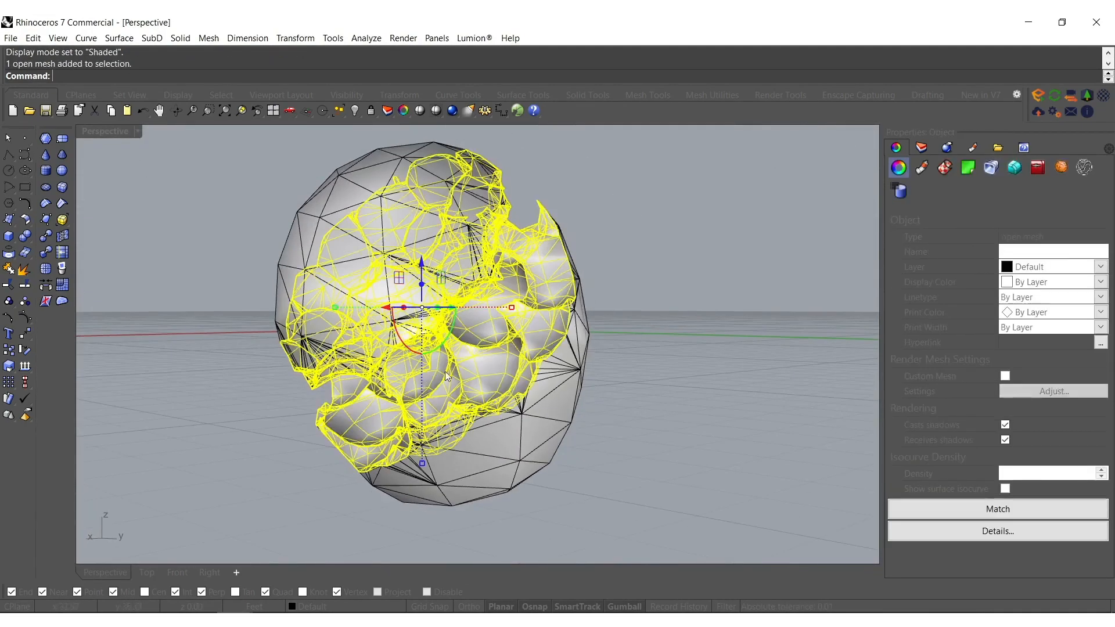
pyautogui.click(927, 153)
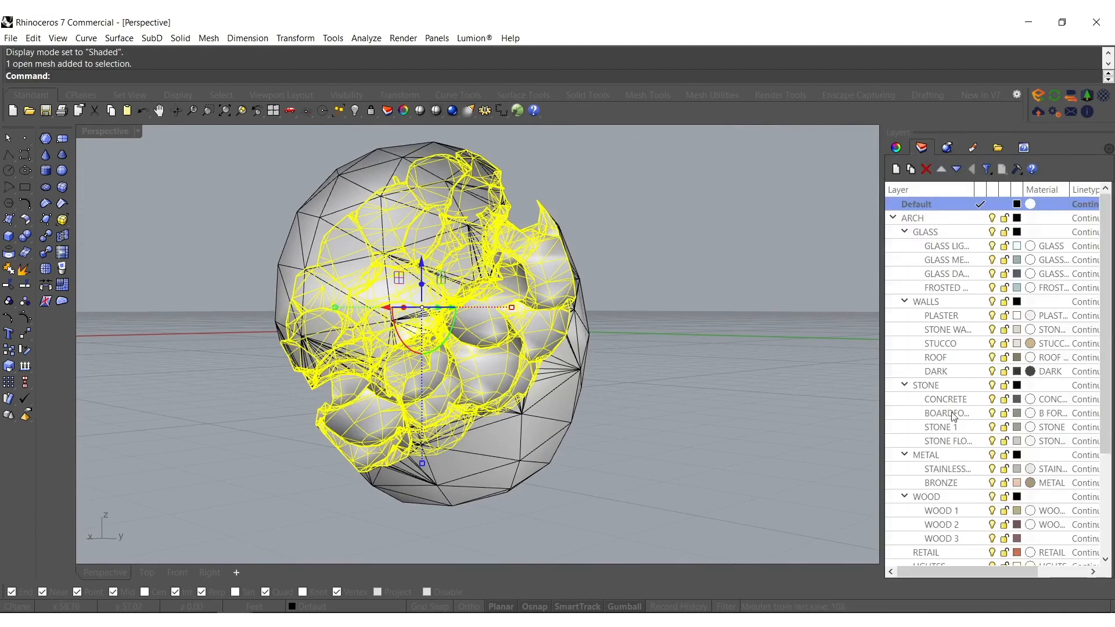
pyautogui.scroll(-3, 979, 500)
pyautogui.rightClick(928, 529)
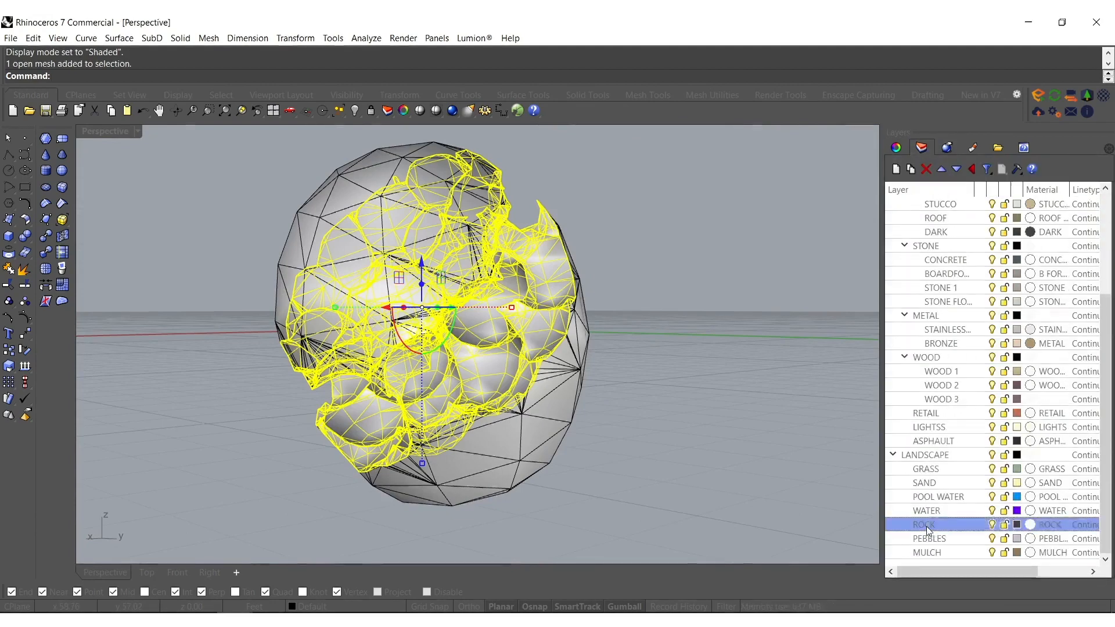
pyautogui.click(997, 485)
# - Move the outer shell mesh to the CONCRETE layer
pyautogui.click(436, 306)
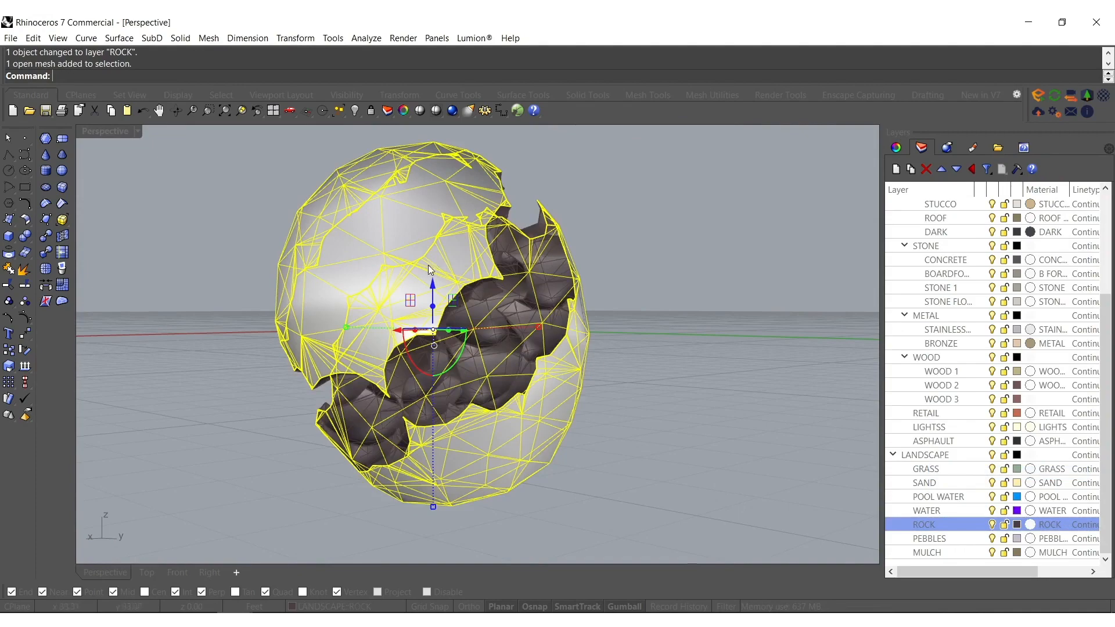
pyautogui.rightClick(945, 260)
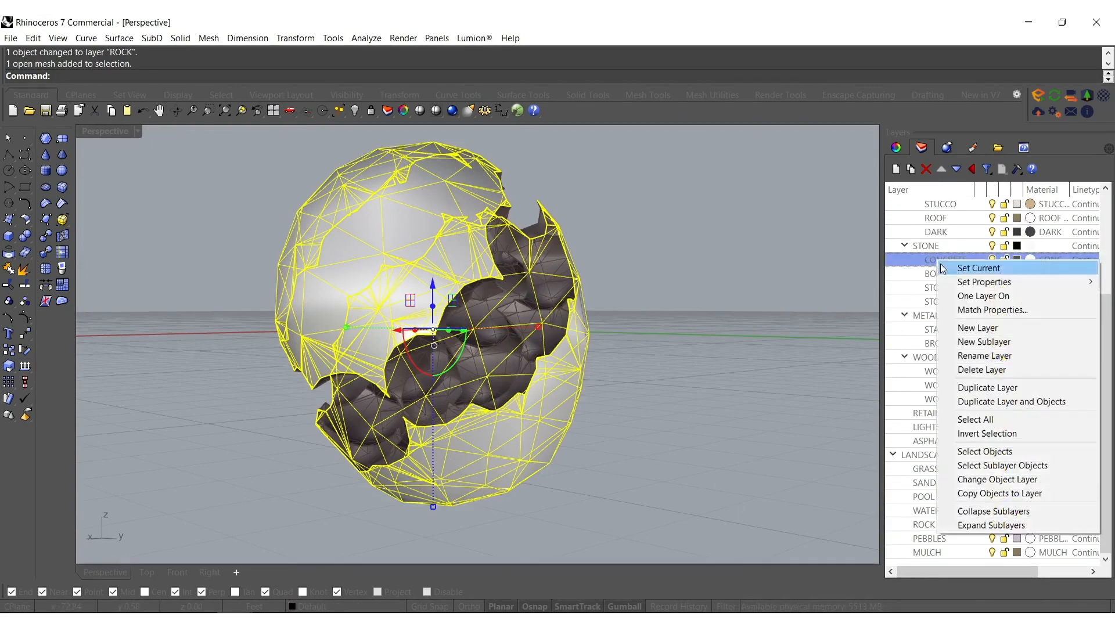
pyautogui.click(997, 486)
pyautogui.moveTo(459, 453); pyautogui.dragTo(589, 410, button='right')
pyautogui.press('Escape')
# - Contour the inner carved mesh vertically in the Right view of the four-viewport layout, with a spacing of about 1.57
pyautogui.moveTo(405, 417); pyautogui.dragTo(453, 381, button='right')
pyautogui.scroll(5, 366, 392)
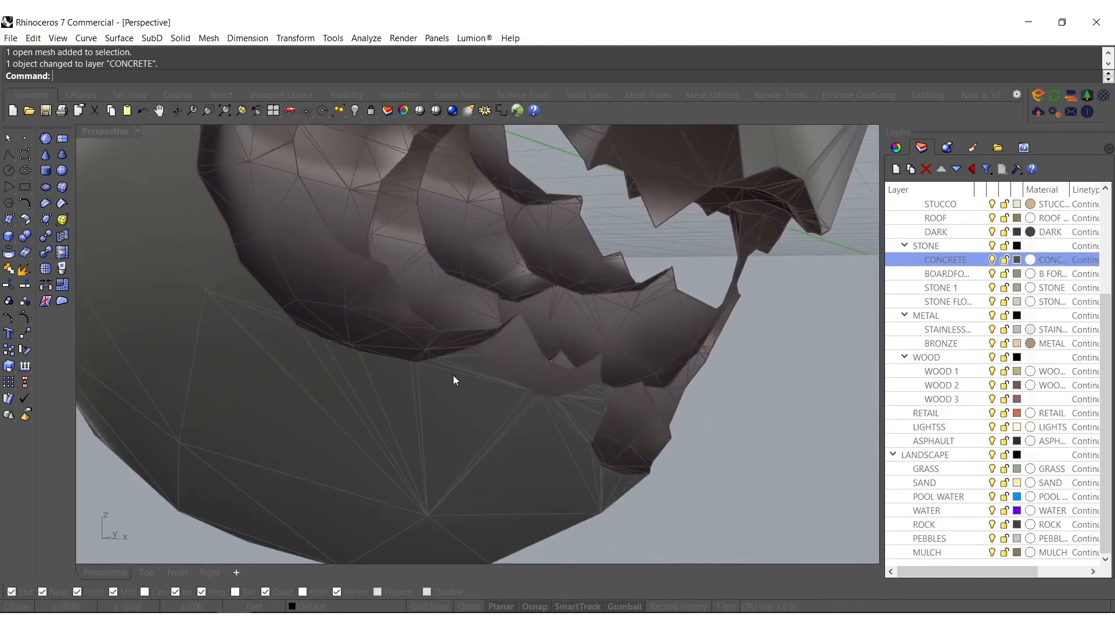
pyautogui.click(389, 300)
pyautogui.doubleClick(112, 132)
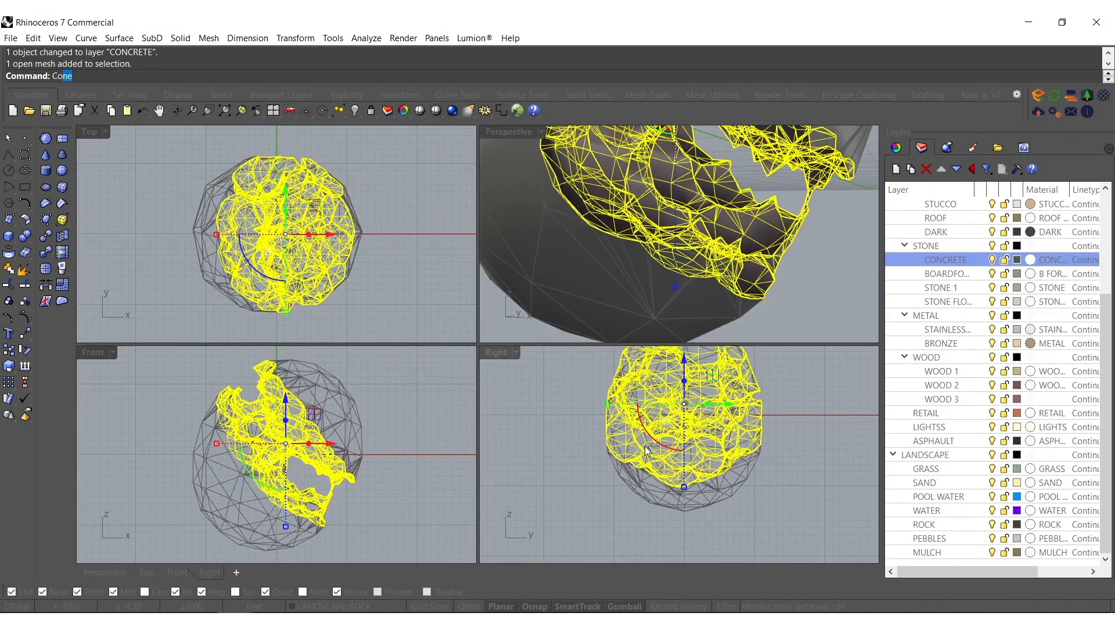
pyautogui.press('Return')
pyautogui.click(577, 486)
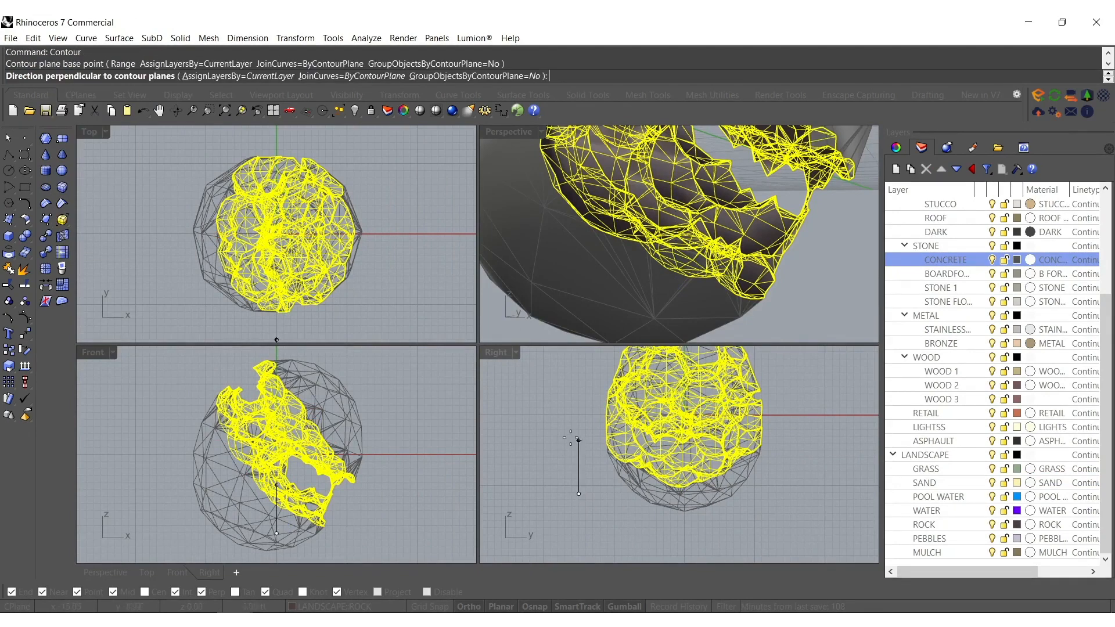
pyautogui.click(576, 417)
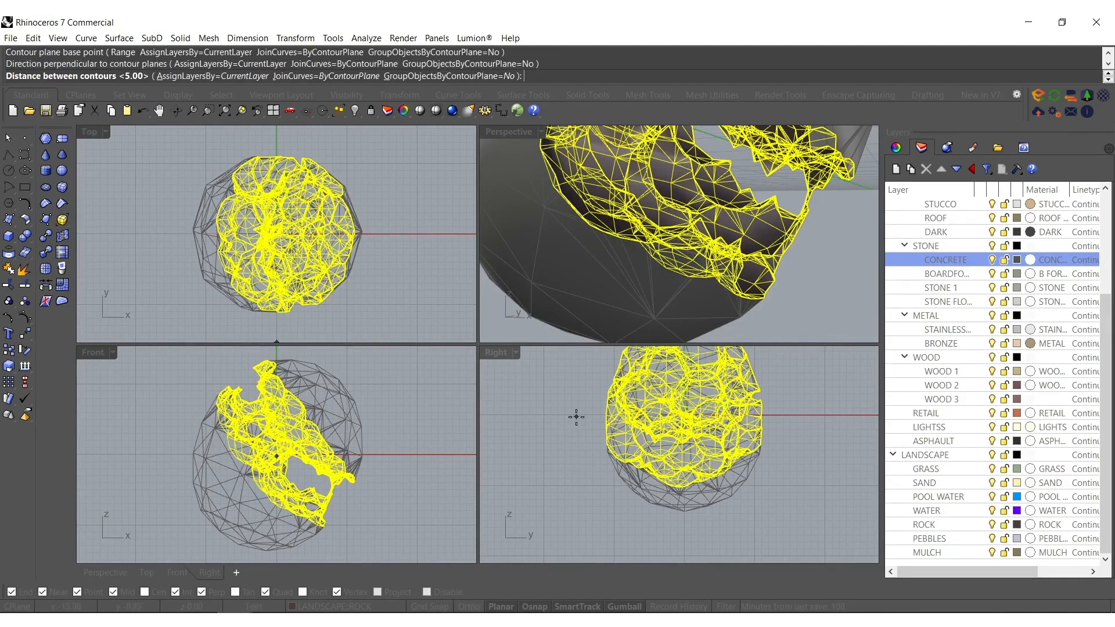
pyautogui.click(567, 451)
pyautogui.click(568, 441)
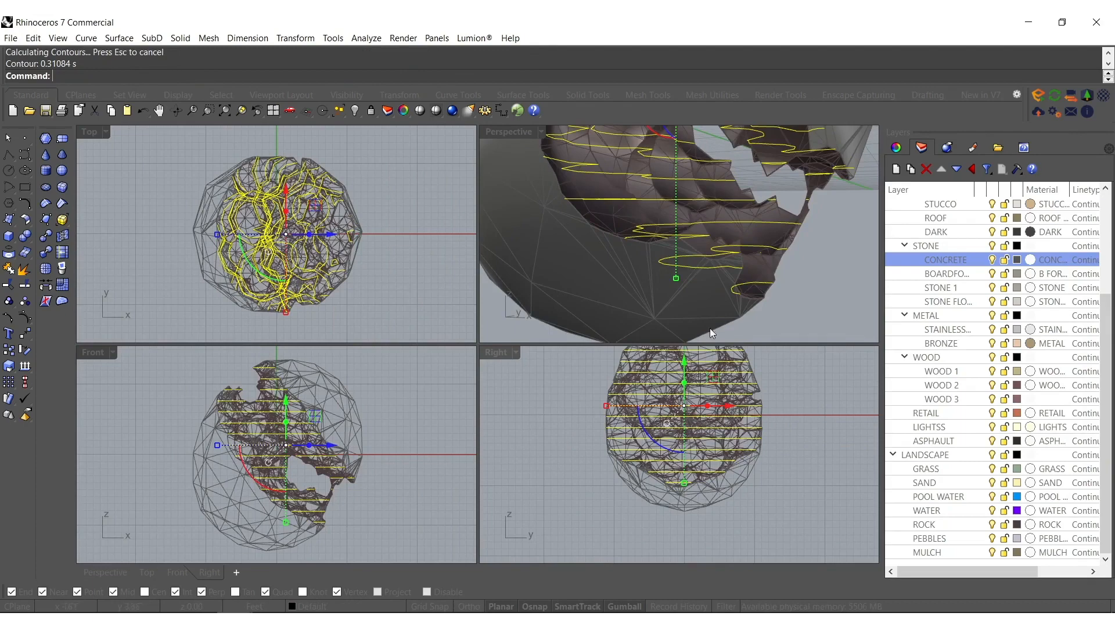
# - Delete the coarse contour curves and contour the carved mesh vertically again with a much finer picked spacing
pyautogui.moveTo(719, 235); pyautogui.dragTo(657, 226, button='right')
pyautogui.press('Delete')
pyautogui.click(648, 392)
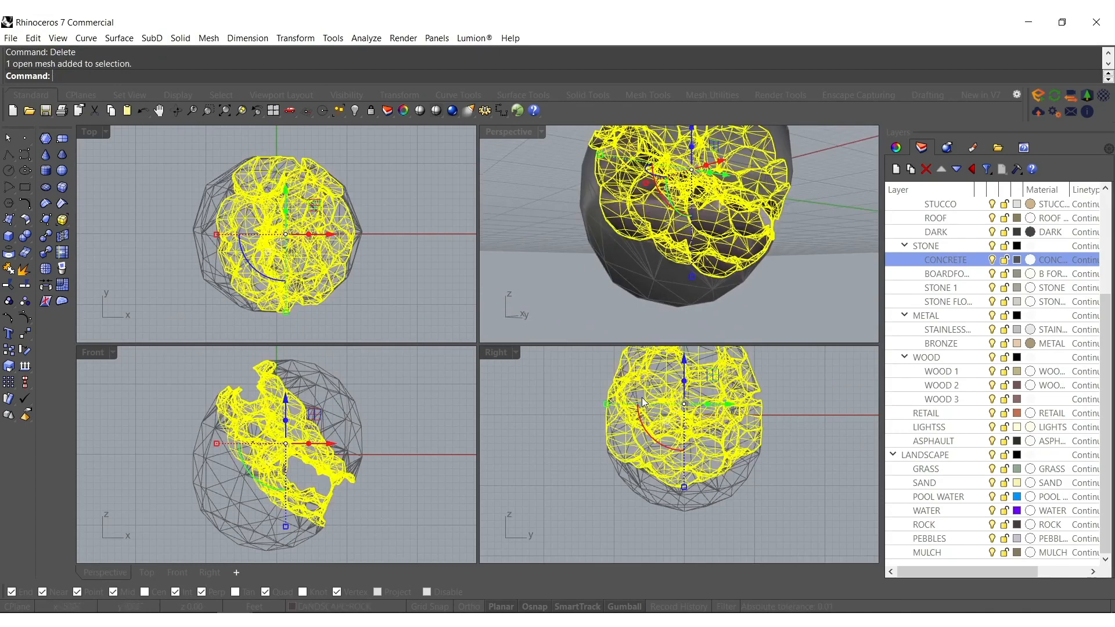
pyautogui.press('Return')
pyautogui.click(571, 517)
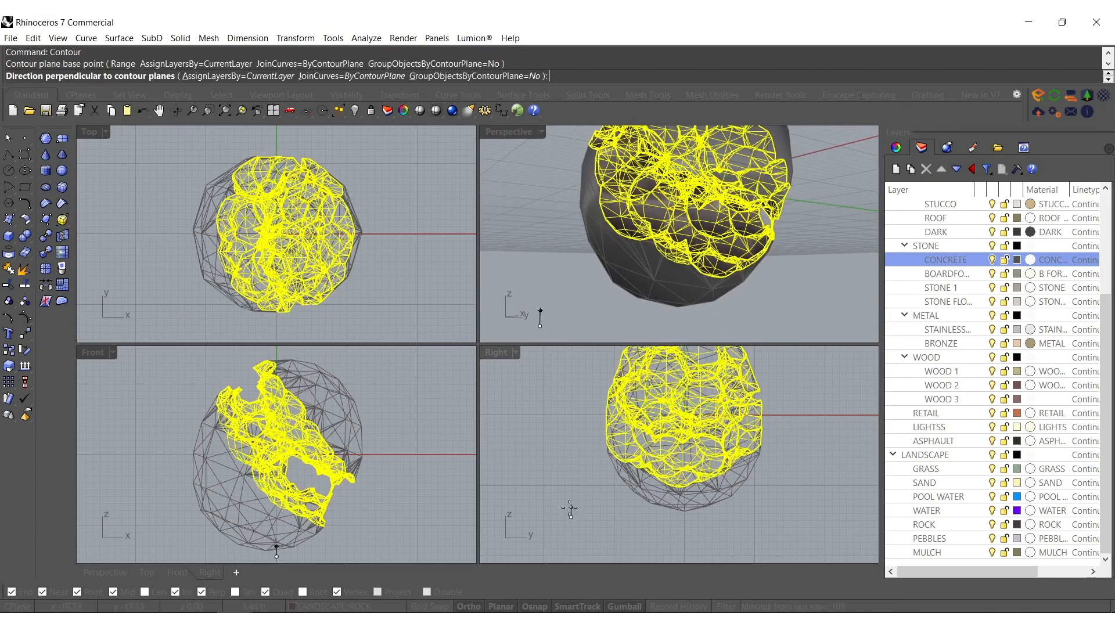
pyautogui.click(570, 509)
pyautogui.scroll(4, 570, 500)
pyautogui.click(571, 486)
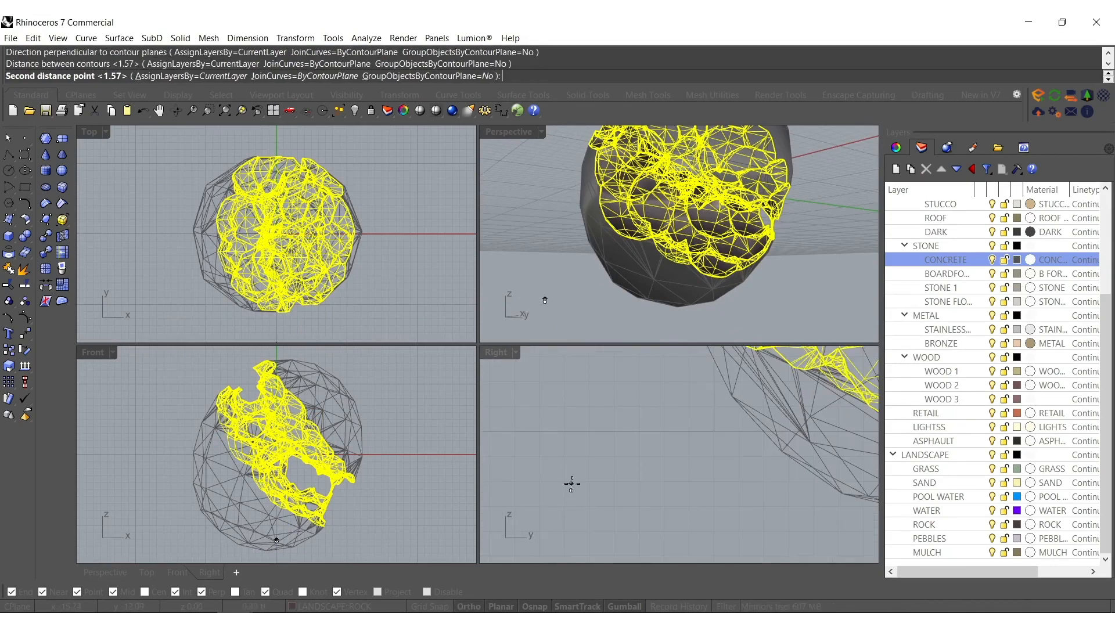
pyautogui.click(571, 484)
# - Create planar surfaces from the fine contours with PlanarSrf, maximize the Perspective view and delete the selected contour curves
pyautogui.moveTo(660, 222); pyautogui.dragTo(744, 276, button='right')
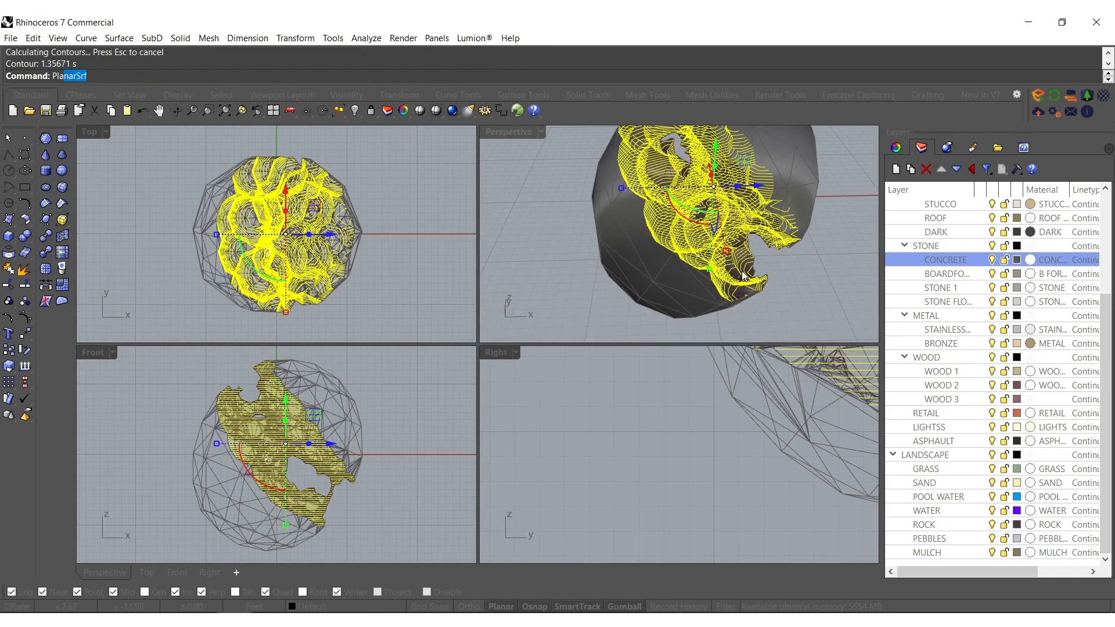
pyautogui.press('Return')
pyautogui.press('Return')
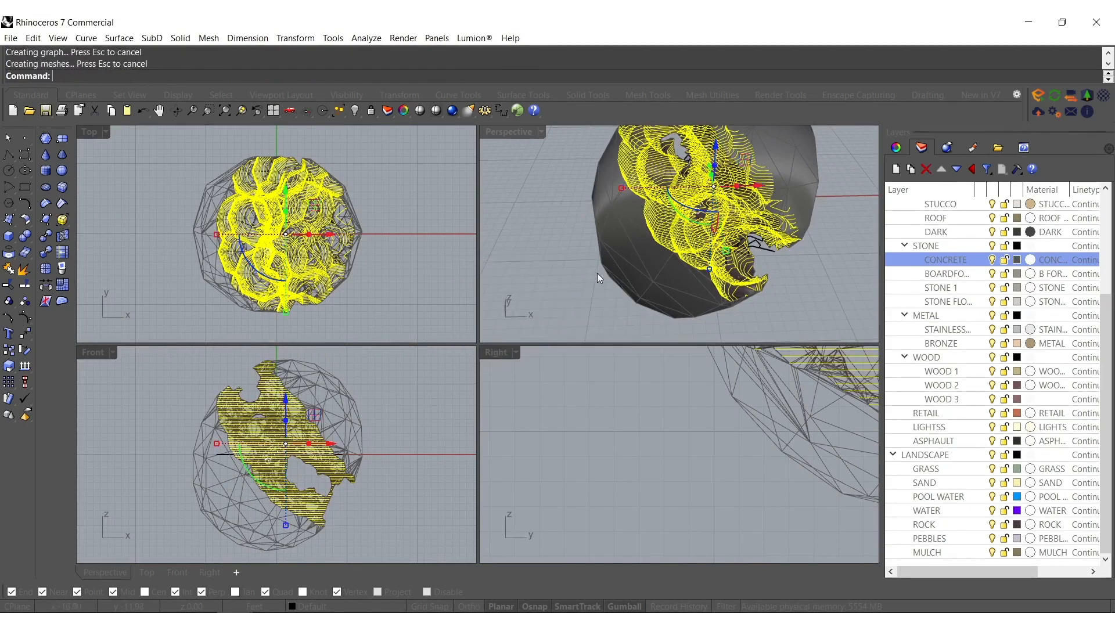
pyautogui.moveTo(653, 279); pyautogui.dragTo(579, 140, button='right')
pyautogui.doubleClick(511, 134)
pyautogui.moveTo(526, 177); pyautogui.dragTo(581, 203, button='right')
pyautogui.press('Delete')
# - Make a slightly vertically scaled duplicate of the inner carved mesh and move it to the GRASS layer
pyautogui.keyDown('shift'); pyautogui.moveTo(552, 329); pyautogui.dragTo(541, 383, button='right'); pyautogui.keyUp('shift')
pyautogui.click(550, 321)
pyautogui.scroll(2, 537, 399)
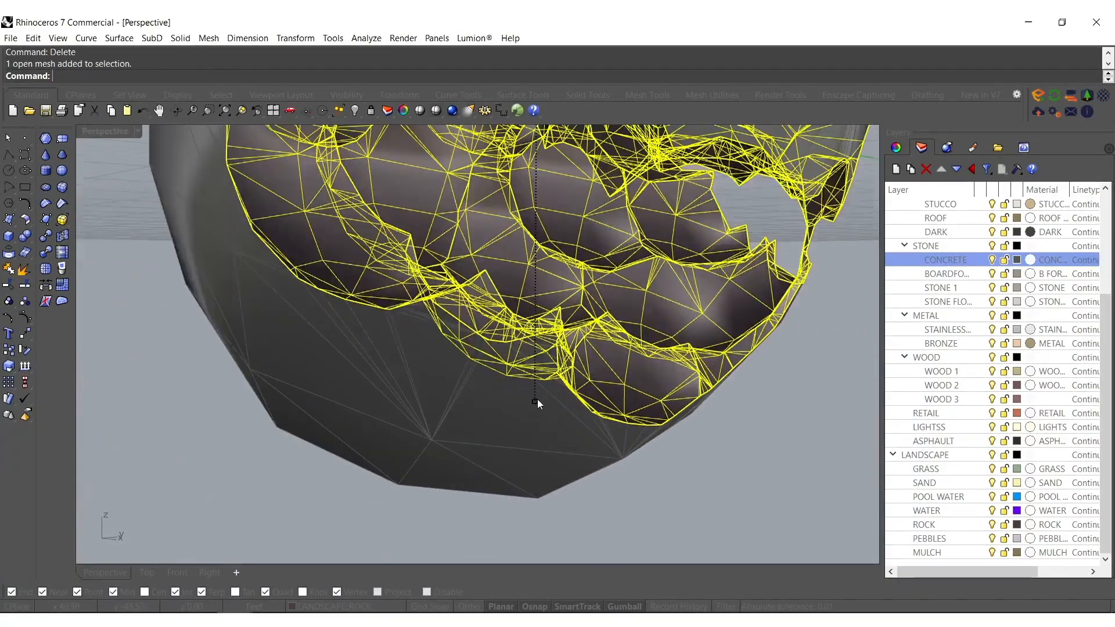
pyautogui.moveTo(535, 401); pyautogui.dragTo(536, 399)
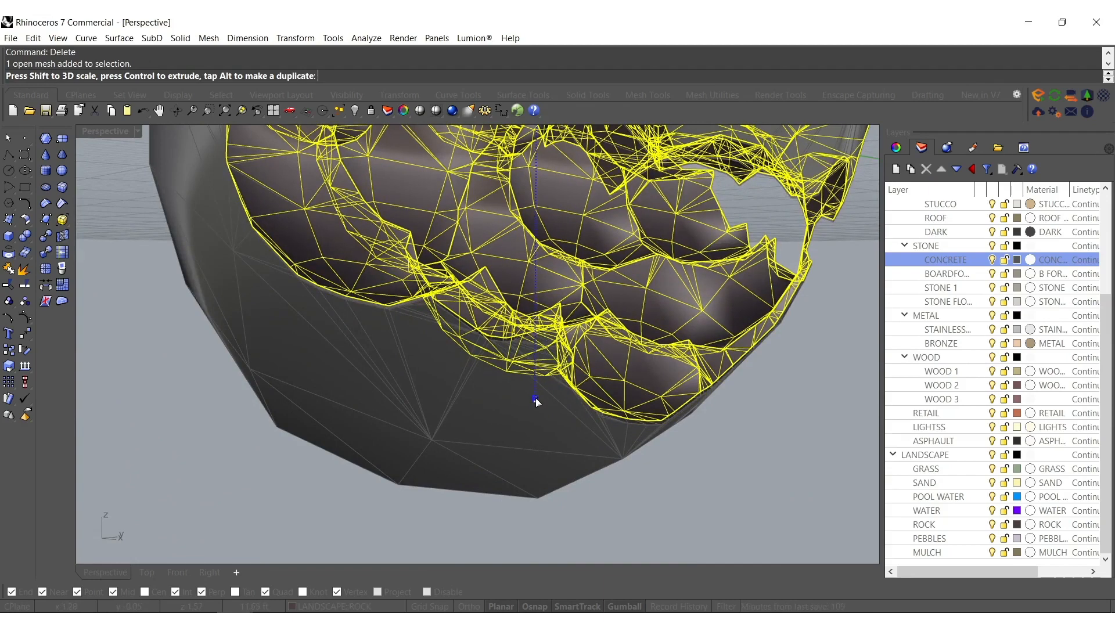
pyautogui.moveTo(536, 399); pyautogui.dragTo(536, 403)
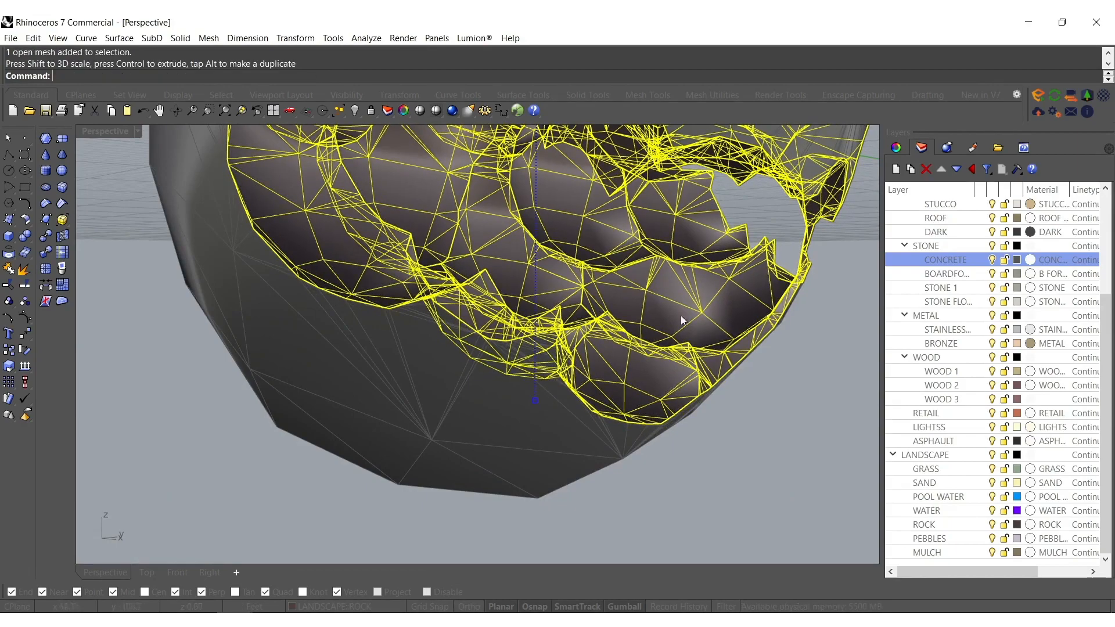
pyautogui.rightClick(927, 469)
pyautogui.click(962, 420)
# - Scale the grass copy uniformly by small amounts against the rock mesh
pyautogui.scroll(-5, 569, 314)
pyautogui.moveTo(459, 232); pyautogui.dragTo(526, 270, button='right')
pyautogui.scroll(5, 592, 251)
pyautogui.moveTo(592, 254); pyautogui.dragTo(496, 343, button='right')
pyautogui.keyDown('shift'); pyautogui.moveTo(440, 396); pyautogui.dragTo(440, 392); pyautogui.keyUp('shift')
pyautogui.moveTo(440, 392); pyautogui.dragTo(463, 309, button='right')
pyautogui.scroll(2, 464, 310)
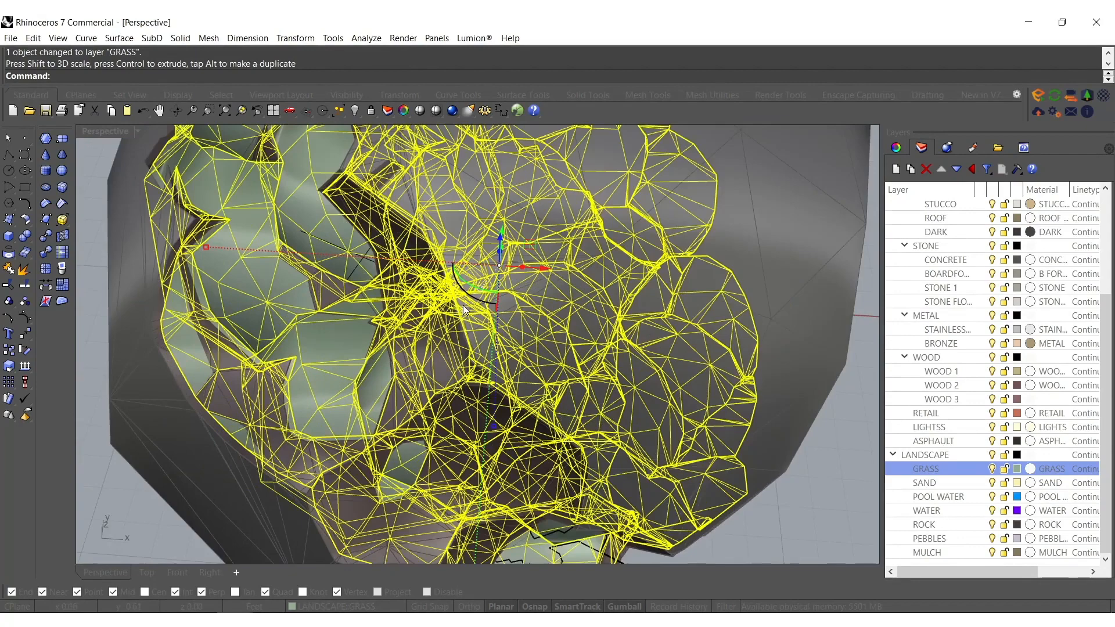
pyautogui.keyDown('shift'); pyautogui.moveTo(475, 303); pyautogui.dragTo(474, 302); pyautogui.keyUp('shift')
# - Fine-tune the grass copy's vertical fit over the rock mesh with small adjustments and deselect it
pyautogui.moveTo(474, 313); pyautogui.dragTo(417, 317, button='right')
pyautogui.keyDown('shift'); pyautogui.moveTo(591, 503); pyautogui.dragTo(531, 423, button='right'); pyautogui.keyUp('shift')
pyautogui.scroll(5, 531, 420)
pyautogui.moveTo(532, 413); pyautogui.dragTo(532, 423)
pyautogui.scroll(-5, 533, 424)
pyautogui.moveTo(532, 424); pyautogui.dragTo(431, 425, button='right')
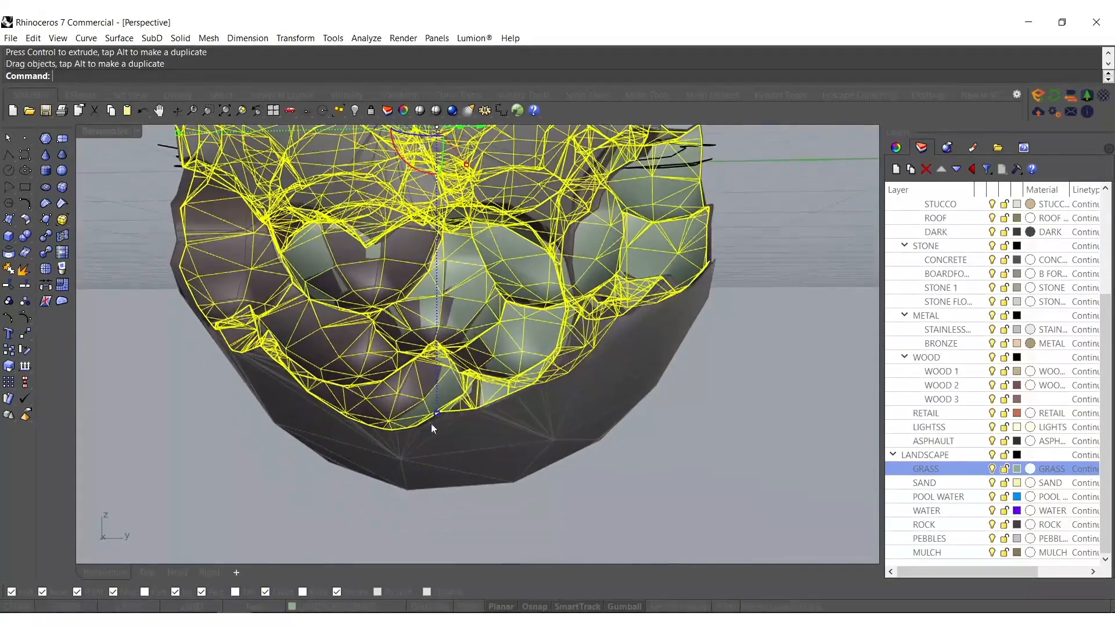
pyautogui.scroll(3, 437, 417)
pyautogui.moveTo(438, 412); pyautogui.dragTo(438, 413)
pyautogui.scroll(-5, 438, 413)
pyautogui.moveTo(438, 413); pyautogui.dragTo(435, 336, button='right')
pyautogui.press('Escape')
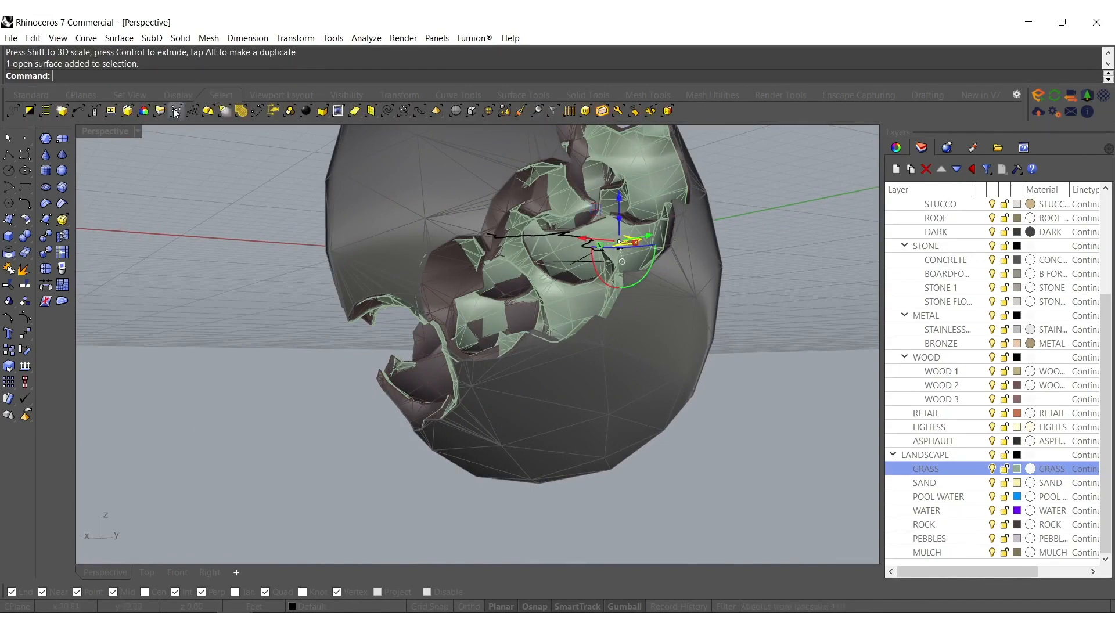
# - Select all leftover planar surfaces in the model and delete them
pyautogui.click(148, 110)
pyautogui.moveTo(311, 236); pyautogui.dragTo(444, 274, button='right')
pyautogui.press('Delete')
# - Examine the carved form and its layered edges from several sides in Arctic and then Rendered display
pyautogui.click(94, 137)
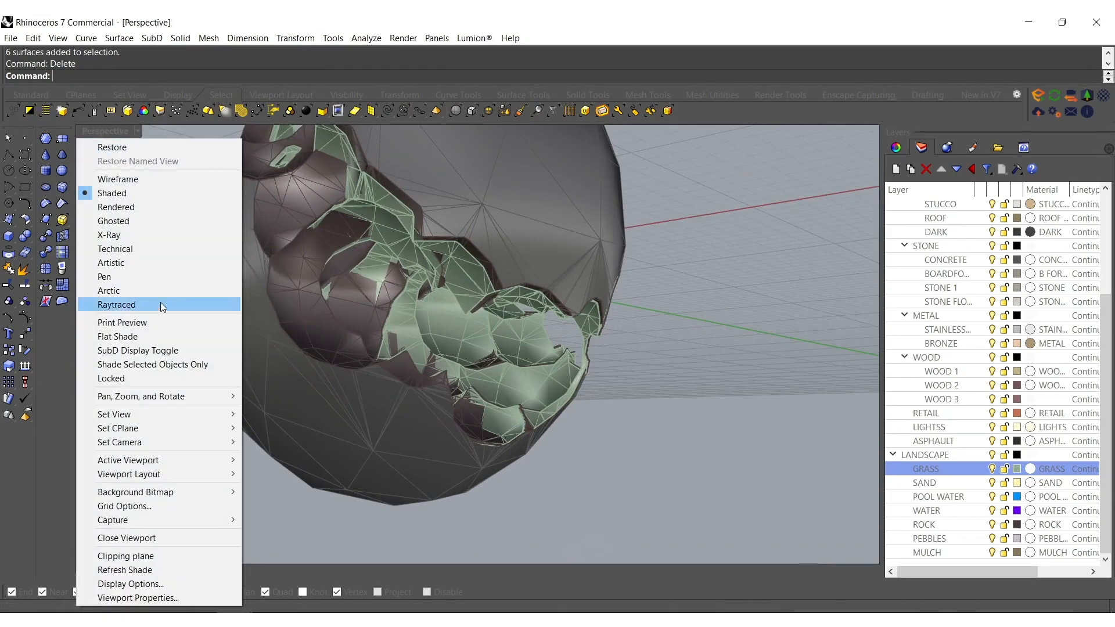
pyautogui.click(124, 295)
pyautogui.moveTo(459, 302); pyautogui.dragTo(214, 314, button='right')
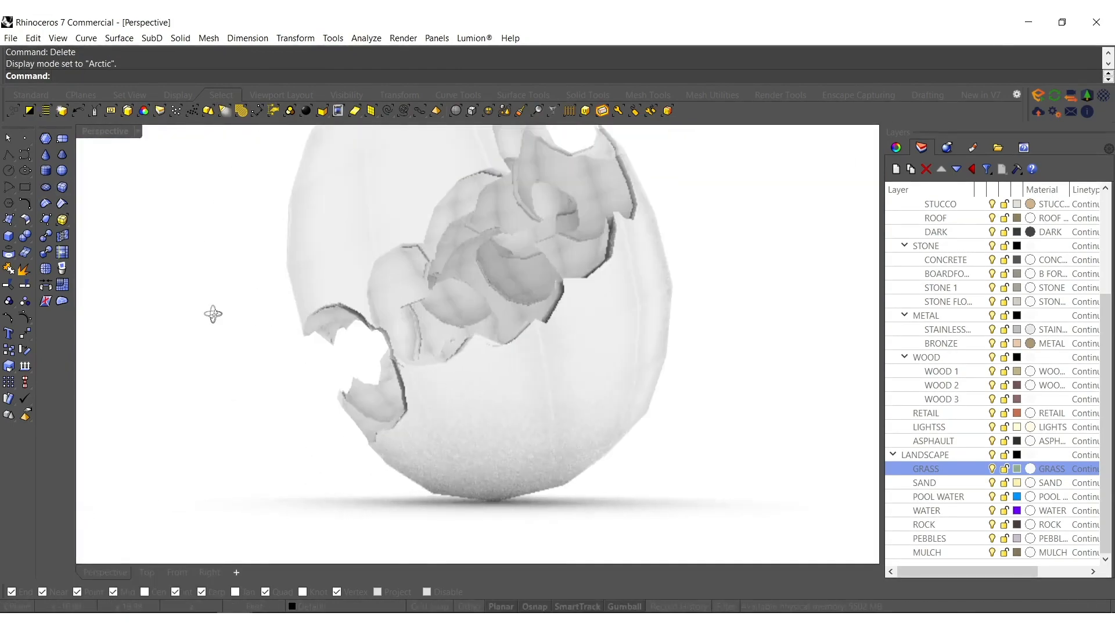
pyautogui.moveTo(435, 326); pyautogui.dragTo(356, 329, button='right')
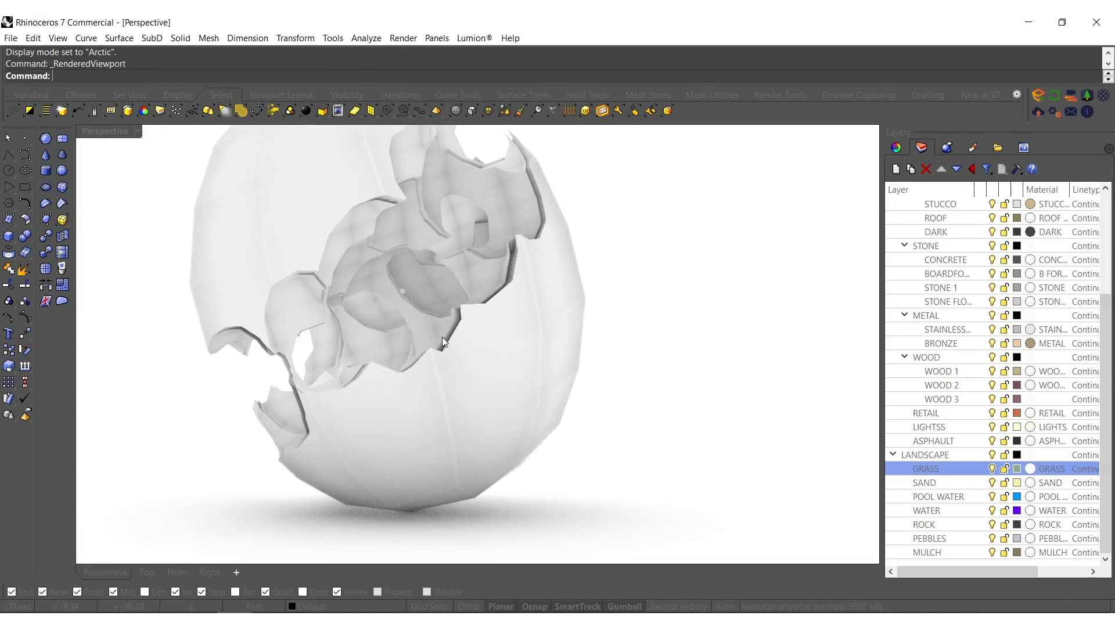
pyautogui.moveTo(442, 337); pyautogui.dragTo(265, 373, button='right')
pyautogui.scroll(-6, 546, 331)
pyautogui.scroll(4, 409, 381)
pyautogui.moveTo(413, 381); pyautogui.dragTo(522, 376, button='right')
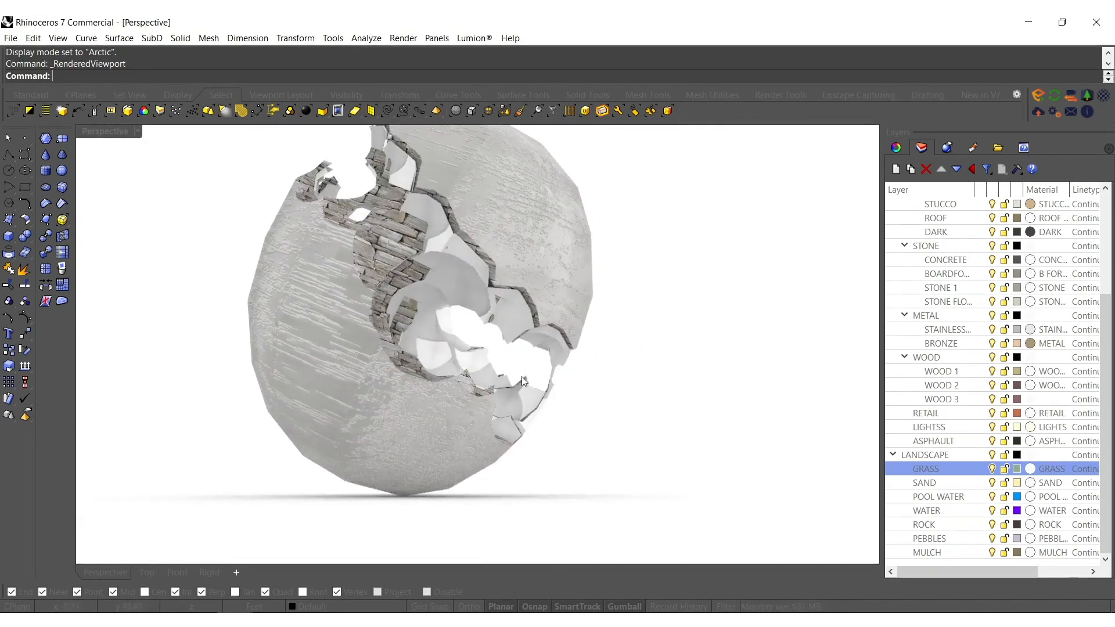
# - Delete the grass copy of the carved mesh and return the viewport to Shaded display
pyautogui.click(457, 240)
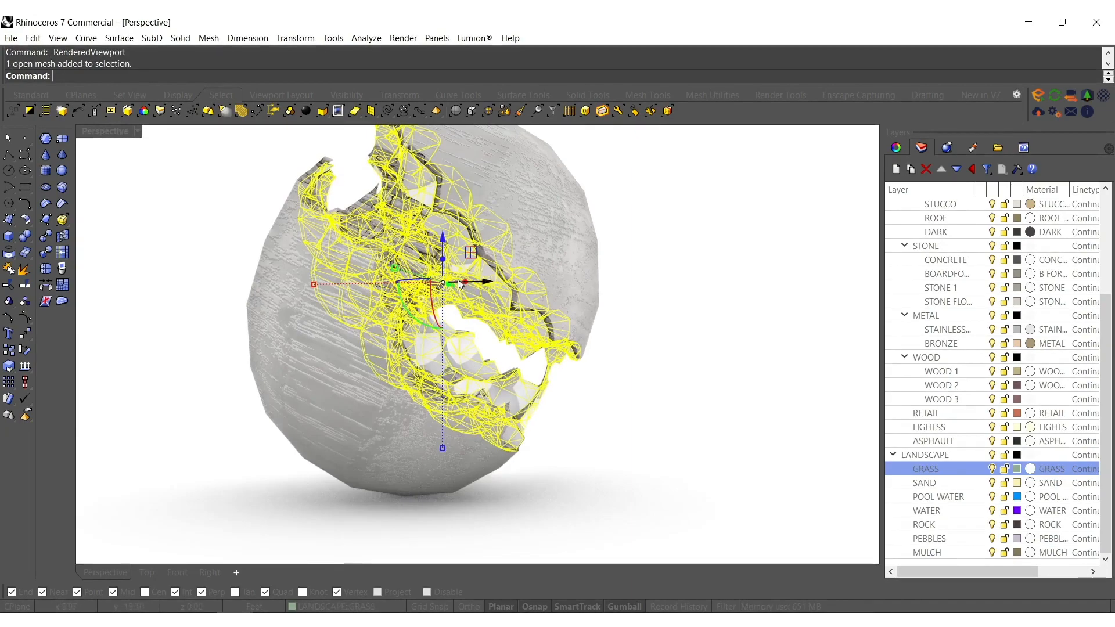
pyautogui.click(491, 274)
pyautogui.press('Delete')
pyautogui.moveTo(494, 344); pyautogui.dragTo(469, 237, button='right')
# - Offset the outer shell mesh by a small picked distance with Solid=Yes to give it thickness
pyautogui.click(469, 237)
pyautogui.moveTo(402, 326)
pyautogui.mouseDown(button='right')
pyautogui.moveTo(474, 290)
pyautogui.moveTo(579, 317)
pyautogui.mouseUp(button='right')
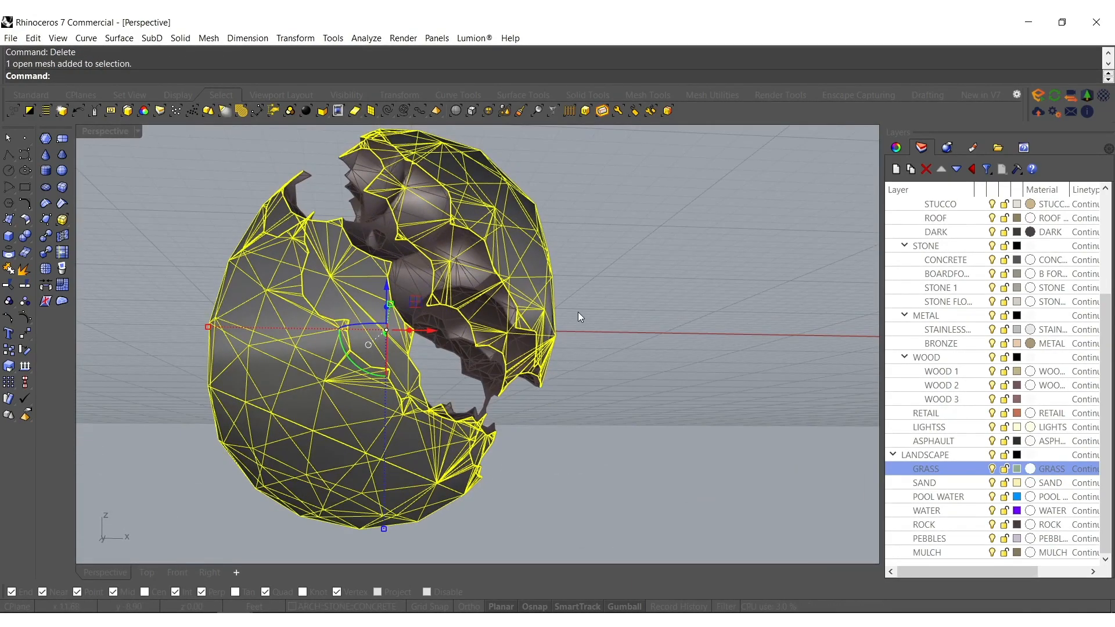
pyautogui.write('Mesh')
pyautogui.press('Return')
pyautogui.moveTo(595, 296); pyautogui.dragTo(625, 374, button='right')
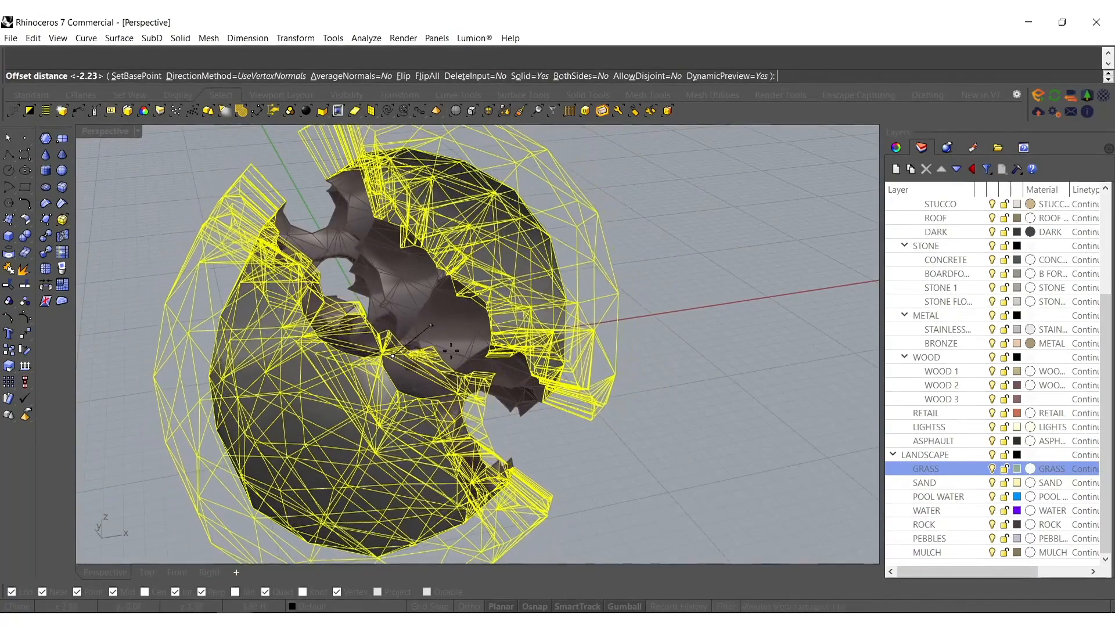
pyautogui.scroll(3, 443, 381)
pyautogui.scroll(3, 407, 337)
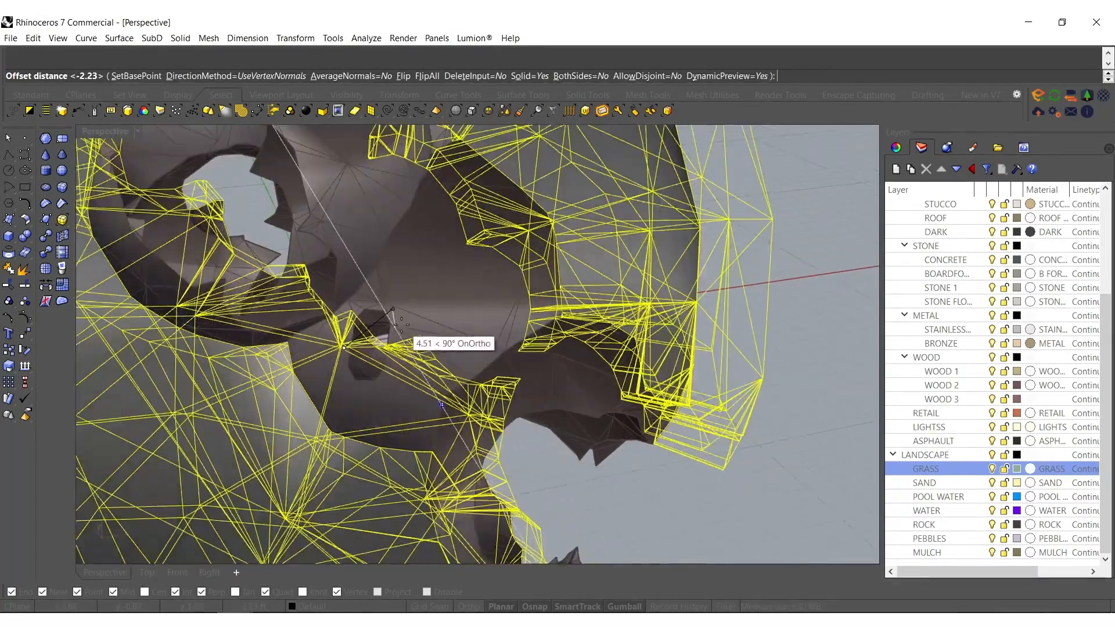
pyautogui.scroll(4, 397, 318)
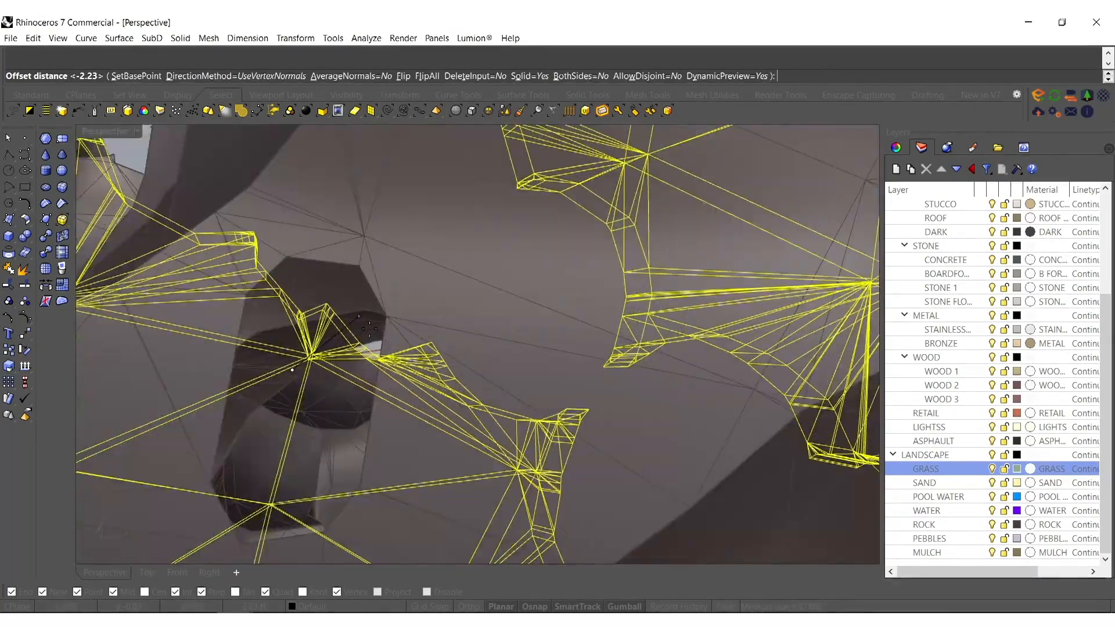
pyautogui.click(308, 365)
pyautogui.scroll(-10, 324, 349)
# - Explode the thickened shell mesh, isolate the narrow rim faces along the carved edges and join them into one mesh
pyautogui.moveTo(378, 302); pyautogui.dragTo(333, 314, button='right')
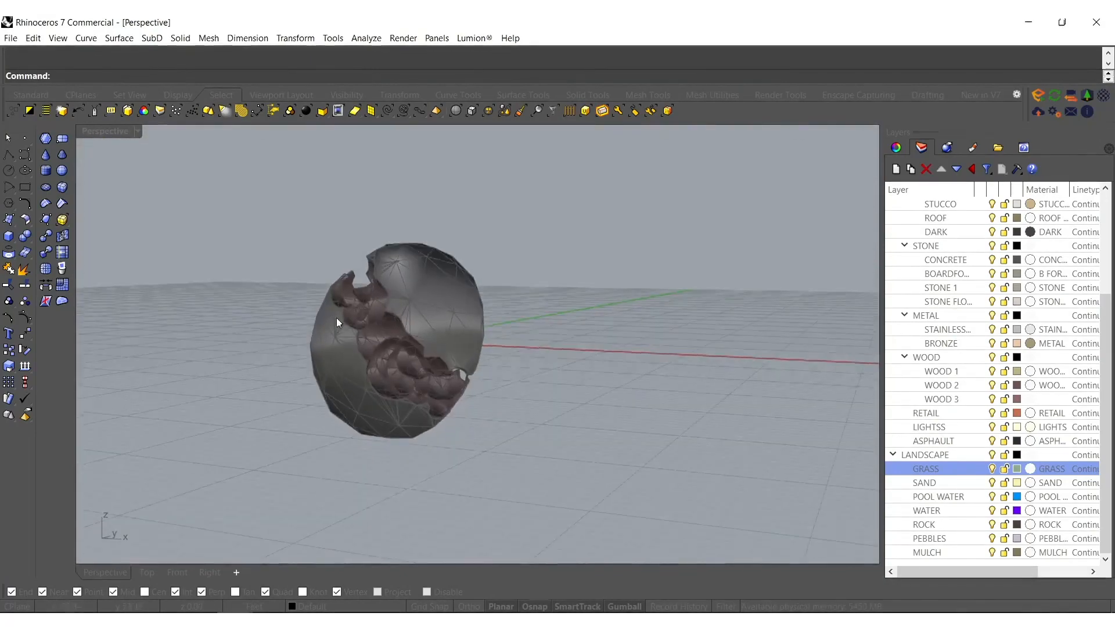
pyautogui.scroll(5, 333, 312)
pyautogui.click(346, 392)
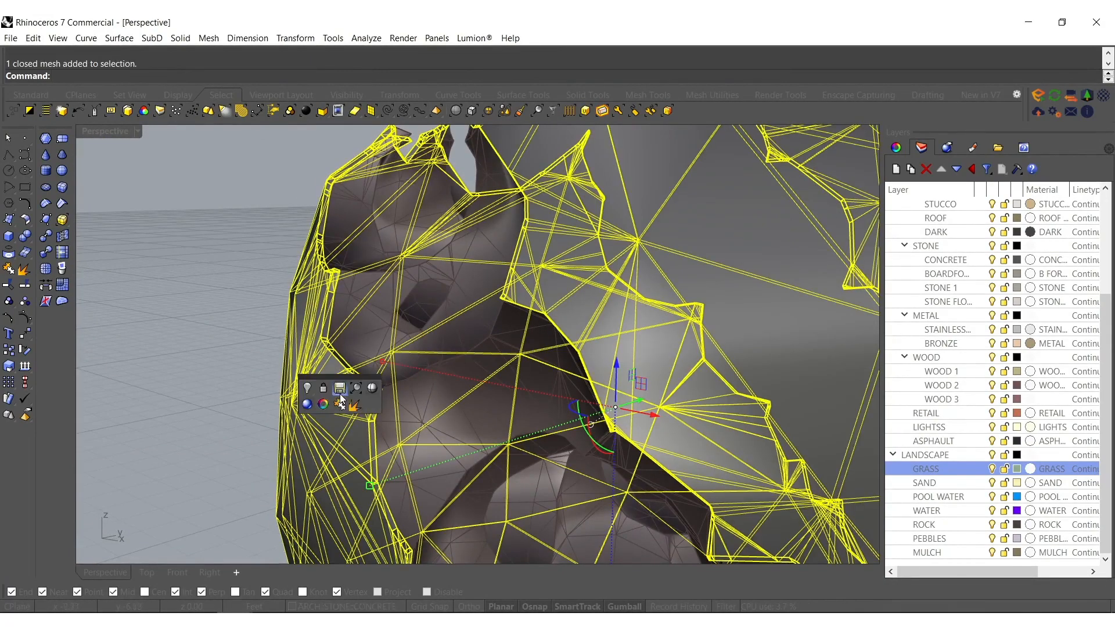
pyautogui.scroll(-5, 348, 392)
pyautogui.moveTo(348, 393); pyautogui.dragTo(433, 372, button='right')
pyautogui.keyDown('ctrl'); pyautogui.click(386, 453); pyautogui.keyUp('ctrl')
pyautogui.keyDown('ctrl'); pyautogui.click(385, 453); pyautogui.keyUp('ctrl')
pyautogui.keyDown('ctrl'); pyautogui.click(567, 294); pyautogui.keyUp('ctrl')
pyautogui.moveTo(567, 294); pyautogui.dragTo(468, 269, button='right')
pyautogui.hotkey('ctrl', 'j')
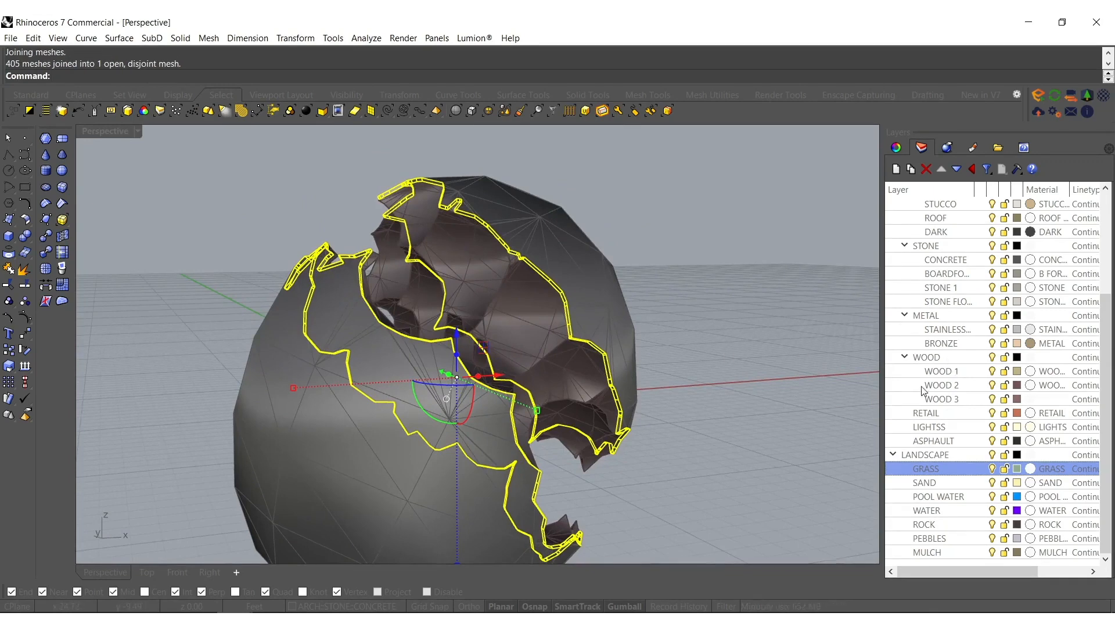
# - Assign the joined rim mesh to the BRONZE layer
pyautogui.click(941, 344)
pyautogui.rightClick(941, 343)
pyautogui.click(987, 288)
# - Select the remaining loose shell mesh pieces and join them into one mesh
pyautogui.moveTo(670, 355); pyautogui.dragTo(683, 192, button='right')
pyautogui.click(683, 193)
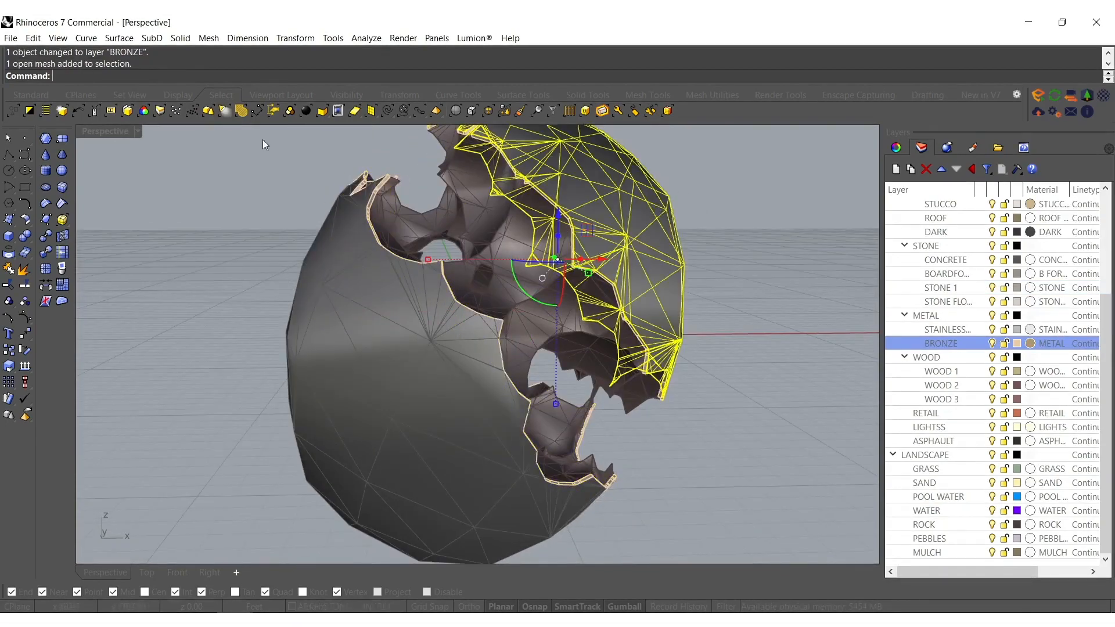
pyautogui.click(143, 110)
pyautogui.moveTo(325, 279); pyautogui.dragTo(419, 318, button='right')
pyautogui.click(605, 382)
pyautogui.moveTo(605, 381); pyautogui.dragTo(501, 367, button='right')
pyautogui.scroll(-4, 490, 323)
# - Create a bounding box around the three sphere meshes, explode it and delete every face except the bottom one
pyautogui.moveTo(717, 522); pyautogui.dragTo(457, 337)
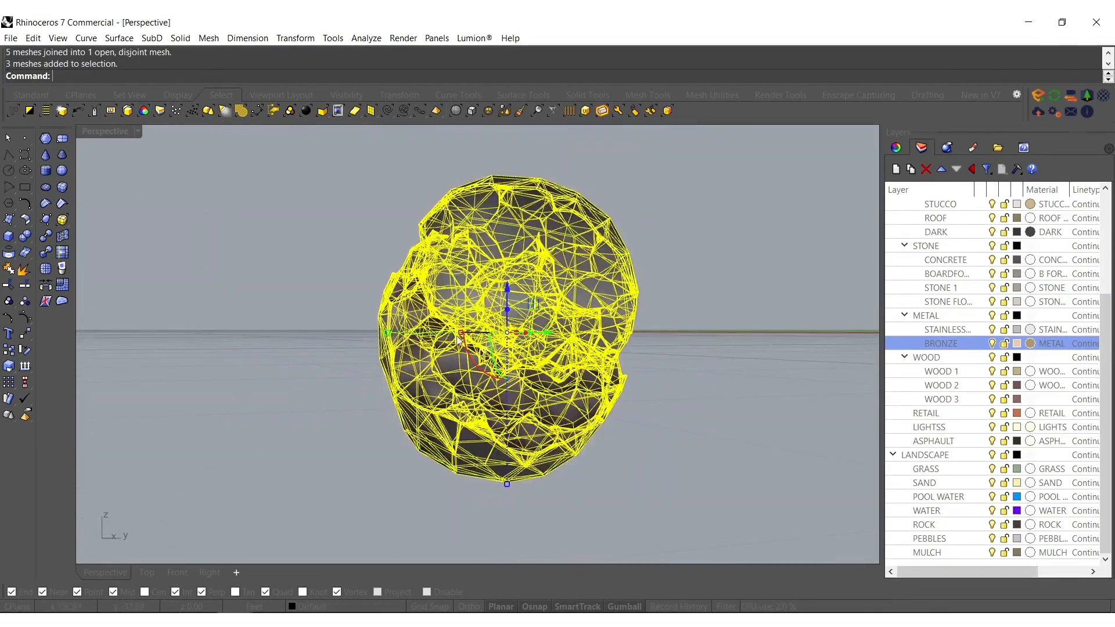
pyautogui.moveTo(458, 340); pyautogui.dragTo(442, 335, button='right')
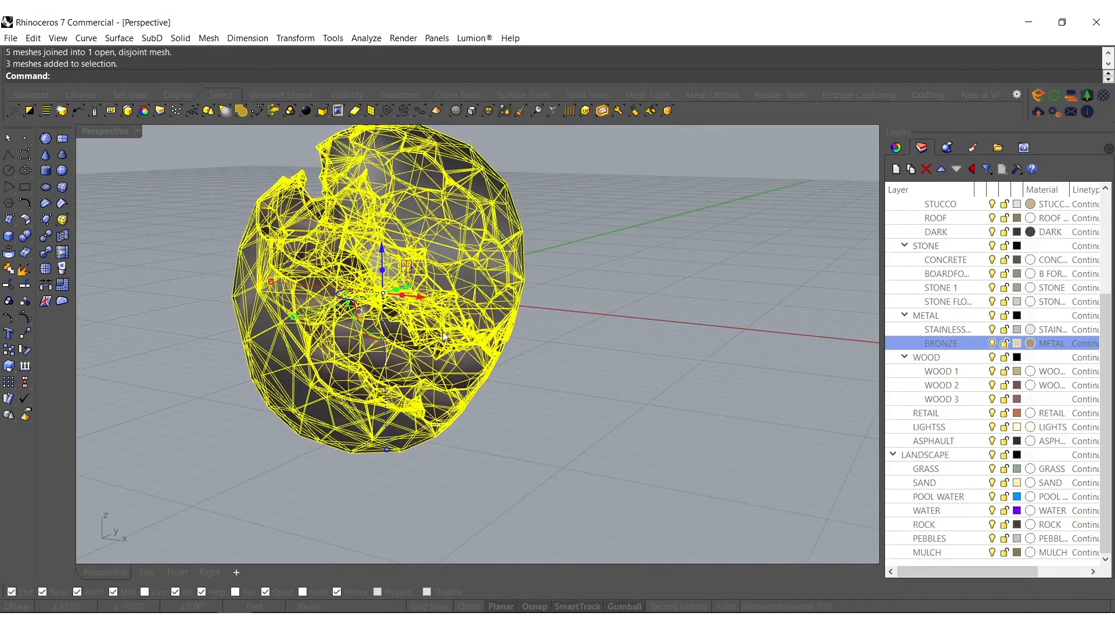
pyautogui.press('Return')
pyautogui.moveTo(414, 409); pyautogui.dragTo(459, 349, button='right')
pyautogui.press('Escape')
pyautogui.click(424, 430)
pyautogui.middleClick(424, 430)
pyautogui.click(441, 440)
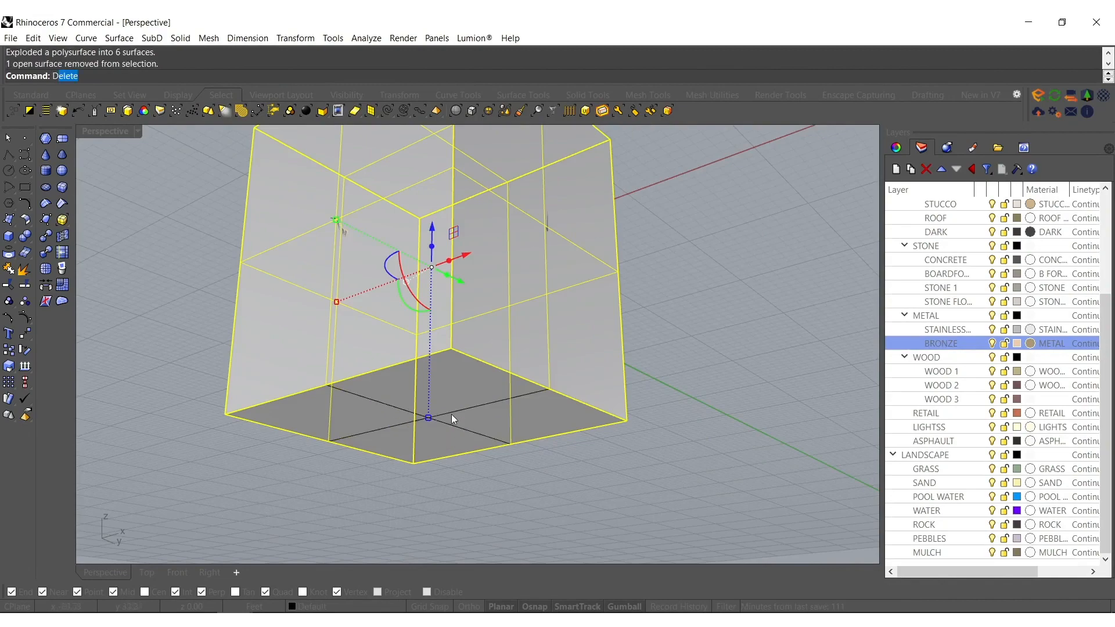
pyautogui.press('Return')
# - Scale the remaining bottom plane up uniformly into a large ground surface beneath the sphere
pyautogui.moveTo(452, 413); pyautogui.dragTo(458, 458, button='right')
pyautogui.click(457, 457)
pyautogui.scroll(-8, 448, 421)
pyautogui.moveTo(439, 337); pyautogui.dragTo(445, 344, button='right')
pyautogui.keyDown('shift'); pyautogui.moveTo(378, 323); pyautogui.dragTo(381, 413); pyautogui.keyUp('shift')
pyautogui.keyDown('shift'); pyautogui.moveTo(304, 512); pyautogui.dragTo(381, 413, button='right'); pyautogui.keyUp('shift')
pyautogui.keyDown('shift'); pyautogui.moveTo(381, 413); pyautogui.dragTo(260, 534); pyautogui.keyUp('shift')
pyautogui.scroll(-10, 409, 395)
pyautogui.press('Escape')
# - Select the three carved sphere meshes and rotate them slightly over the ground plane
pyautogui.scroll(12, 415, 334)
pyautogui.scroll(10, 489, 322)
pyautogui.keyDown('shift'); pyautogui.moveTo(490, 297); pyautogui.dragTo(474, 383, button='right'); pyautogui.keyUp('shift')
pyautogui.moveTo(474, 384); pyautogui.dragTo(583, 373, button='right')
pyautogui.moveTo(628, 405); pyautogui.dragTo(331, 230)
pyautogui.moveTo(449, 314); pyautogui.dragTo(462, 374, button='right')
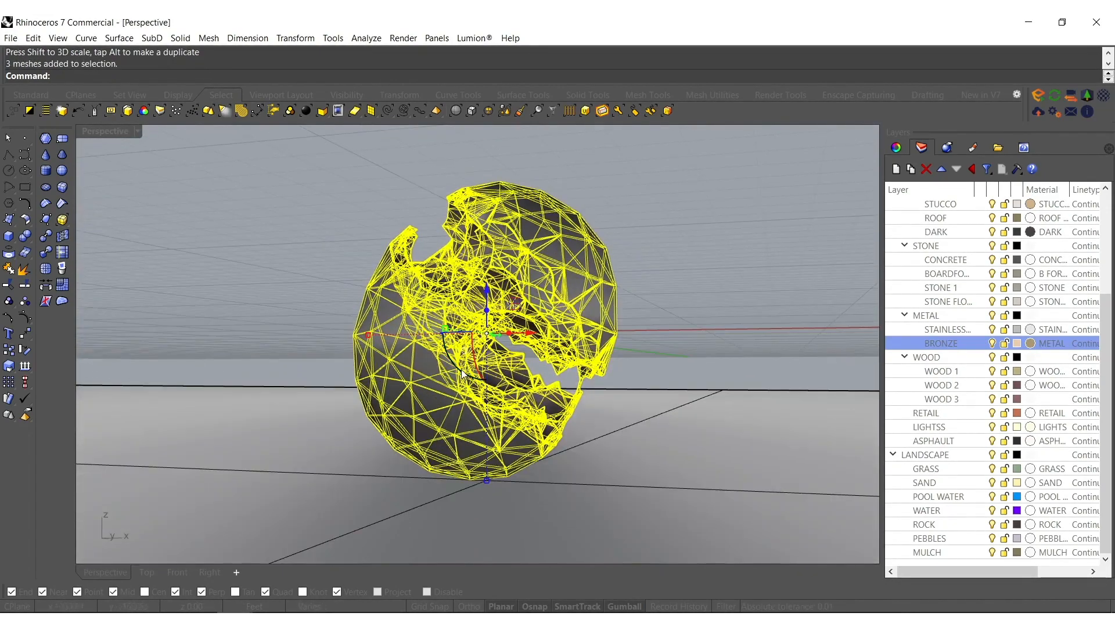
pyautogui.moveTo(464, 381); pyautogui.dragTo(456, 372)
pyautogui.moveTo(456, 371); pyautogui.dragTo(473, 410, button='right')
pyautogui.scroll(5, 357, 379)
pyautogui.scroll(-4, 500, 379)
pyautogui.press('Escape')
pyautogui.scroll(-5, 473, 410)
# - Rebuild the ground plane with 125 points in U and V, degree 3 in U and 2 in V
pyautogui.click(504, 482)
pyautogui.moveTo(505, 481); pyautogui.dragTo(205, 338, button='right')
pyautogui.write('Rebuild')
pyautogui.press('Return')
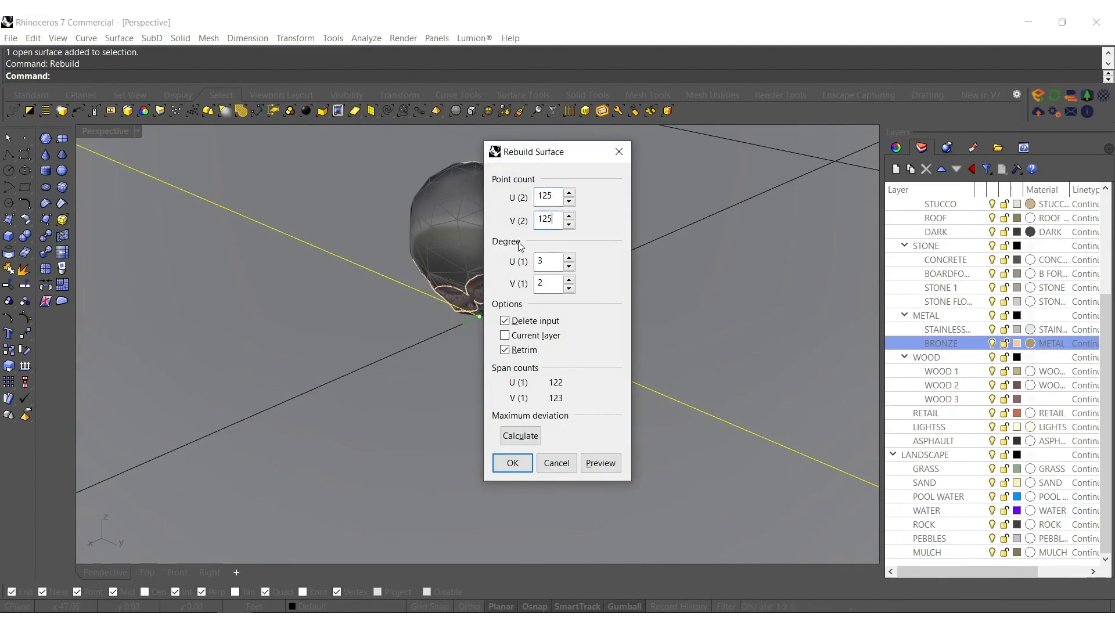
pyautogui.click(513, 463)
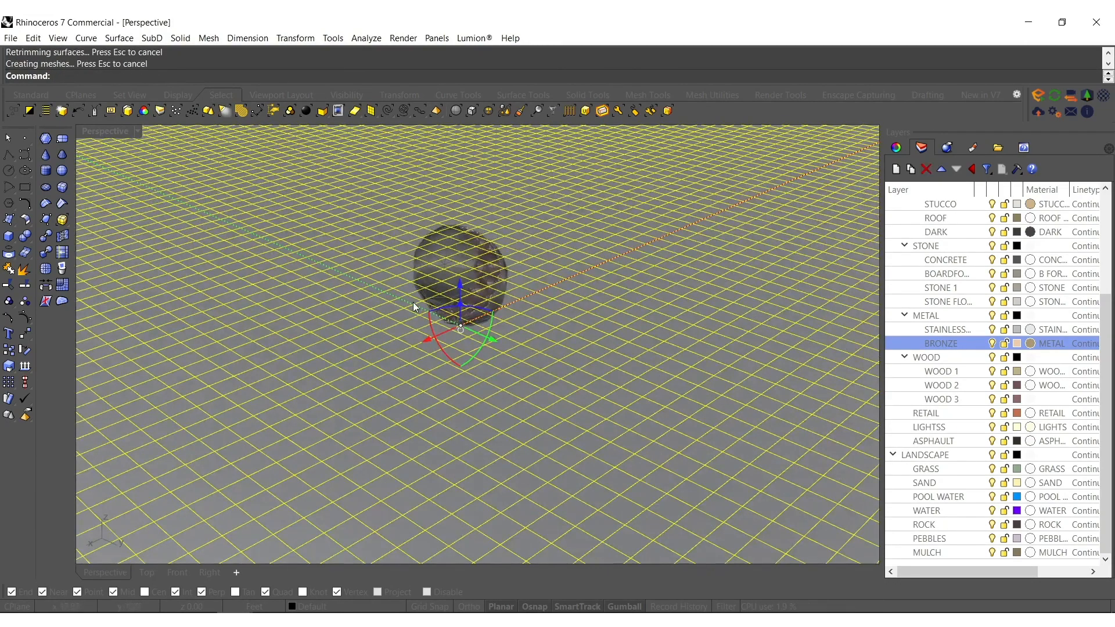
# - Lock everything except the rebuilt ground surface and show its control points
pyautogui.moveTo(413, 302); pyautogui.dragTo(397, 320, button='right')
pyautogui.write('Invert')
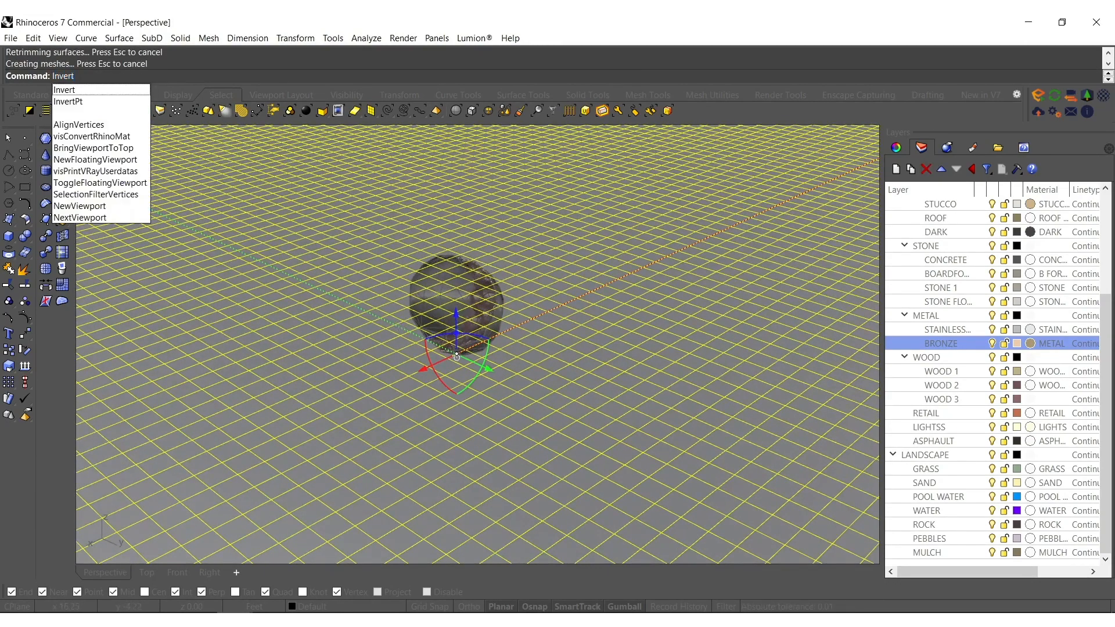
pyautogui.press('Return')
pyautogui.hotkey('ctrl', 'l')
pyautogui.click(392, 375)
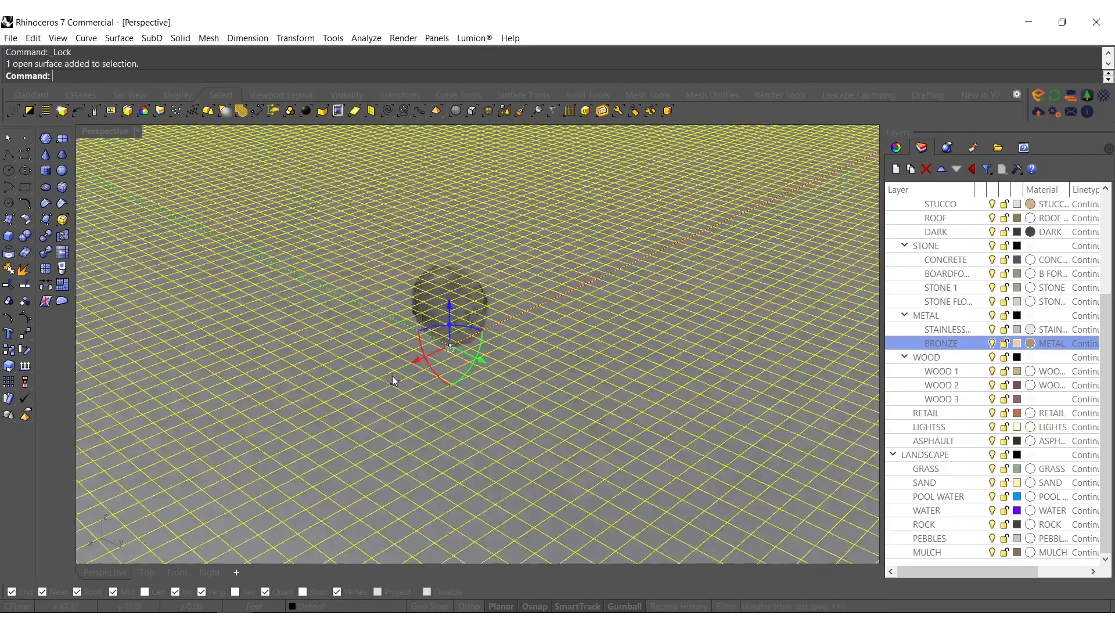
pyautogui.press('F10')
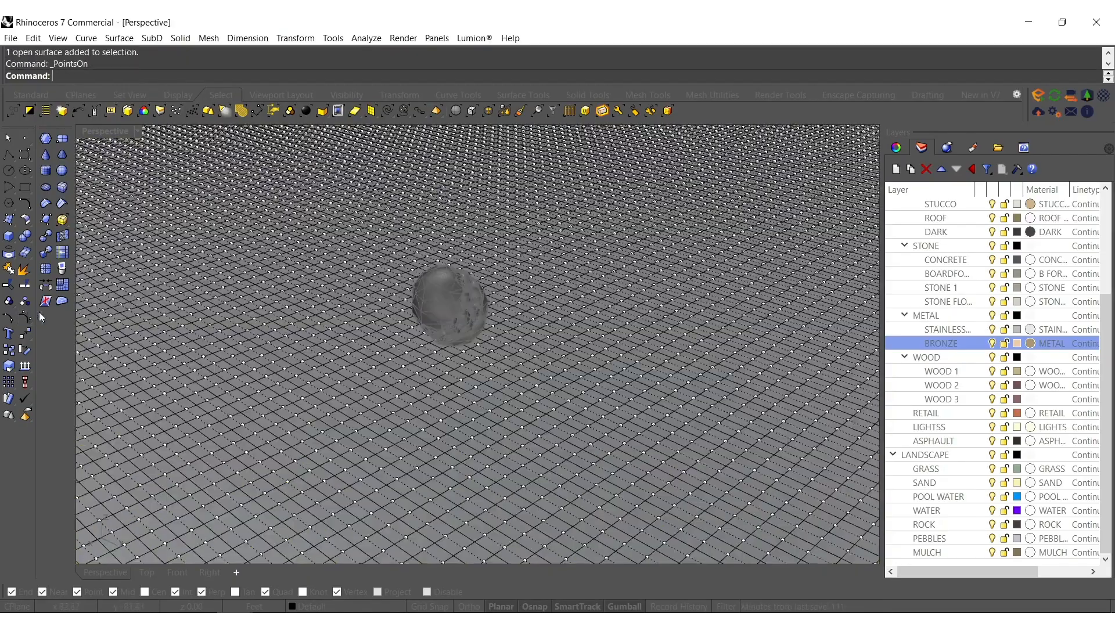
# - Brush-select several winding bands of control points across the ground surface, using a brush width of 68
pyautogui.click(521, 111)
pyautogui.scroll(-3, 471, 311)
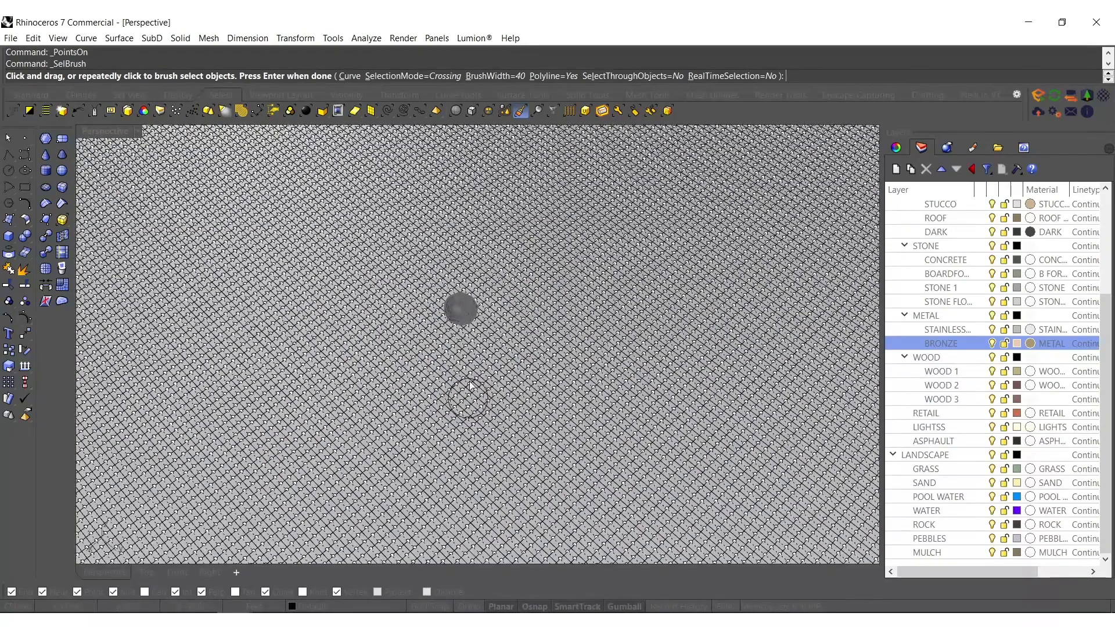
pyautogui.moveTo(662, 538)
pyautogui.mouseDown()
pyautogui.moveTo(598, 219)
pyautogui.moveTo(325, 140)
pyautogui.mouseUp()
pyautogui.moveTo(446, 203)
pyautogui.mouseDown()
pyautogui.moveTo(324, 308)
pyautogui.moveTo(235, 510)
pyautogui.mouseUp()
pyautogui.press('Return')
pyautogui.moveTo(333, 439); pyautogui.dragTo(361, 371, button='right')
pyautogui.moveTo(381, 360)
pyautogui.mouseDown()
pyautogui.moveTo(846, 394)
pyautogui.moveTo(834, 294)
pyautogui.mouseUp()
pyautogui.moveTo(834, 294); pyautogui.dragTo(656, 381, button='right')
pyautogui.moveTo(689, 229)
pyautogui.mouseDown()
pyautogui.moveTo(577, 200)
pyautogui.moveTo(581, 162)
pyautogui.mouseUp()
pyautogui.moveTo(581, 161); pyautogui.dragTo(648, 381, button='right')
pyautogui.press('Return')
pyautogui.moveTo(498, 299)
pyautogui.mouseDown()
pyautogui.moveTo(242, 305)
pyautogui.moveTo(186, 505)
pyautogui.mouseUp()
pyautogui.press('Return')
pyautogui.moveTo(186, 505)
pyautogui.mouseDown(button='right')
pyautogui.moveTo(512, 247)
pyautogui.moveTo(522, 413)
pyautogui.moveTo(511, 494)
pyautogui.mouseUp(button='right')
pyautogui.scroll(6, 531, 256)
pyautogui.scroll(-6, 407, 308)
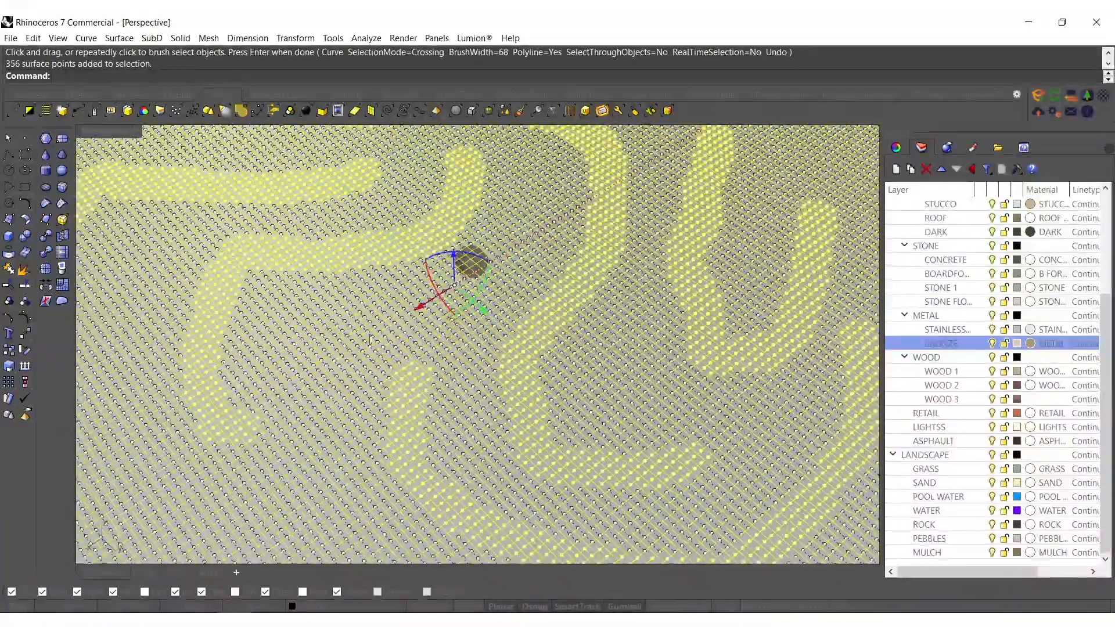
pyautogui.press('Return')
pyautogui.moveTo(360, 327); pyautogui.dragTo(437, 327)
pyautogui.press('Return')
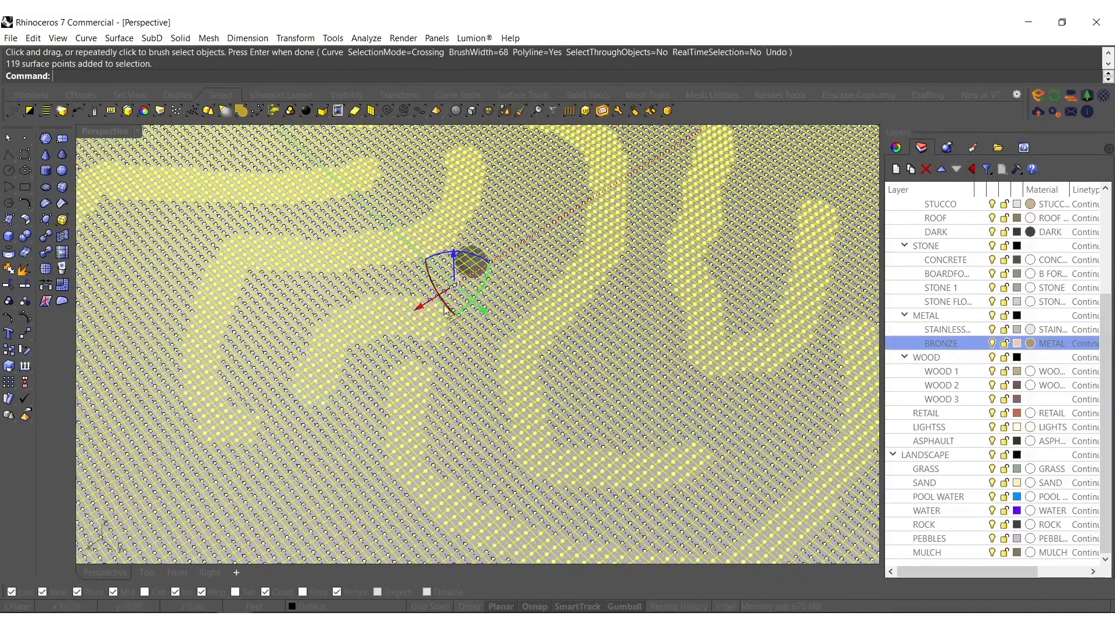
# - Raise the brushed control points vertically to form dune-like ridges around the sphere
pyautogui.scroll(8, 459, 311)
pyautogui.moveTo(484, 302)
pyautogui.mouseDown(button='right')
pyautogui.moveTo(500, 367)
pyautogui.moveTo(454, 381)
pyautogui.mouseUp(button='right')
pyautogui.moveTo(452, 398); pyautogui.dragTo(453, 387)
pyautogui.moveTo(533, 433); pyautogui.dragTo(530, 399, button='right')
pyautogui.press('Escape')
# - Smooth the dune surface in X, Y and Z with fixed boundaries, factor 0.025149 and 15 smooth steps
pyautogui.click(405, 428)
pyautogui.write('Smi')
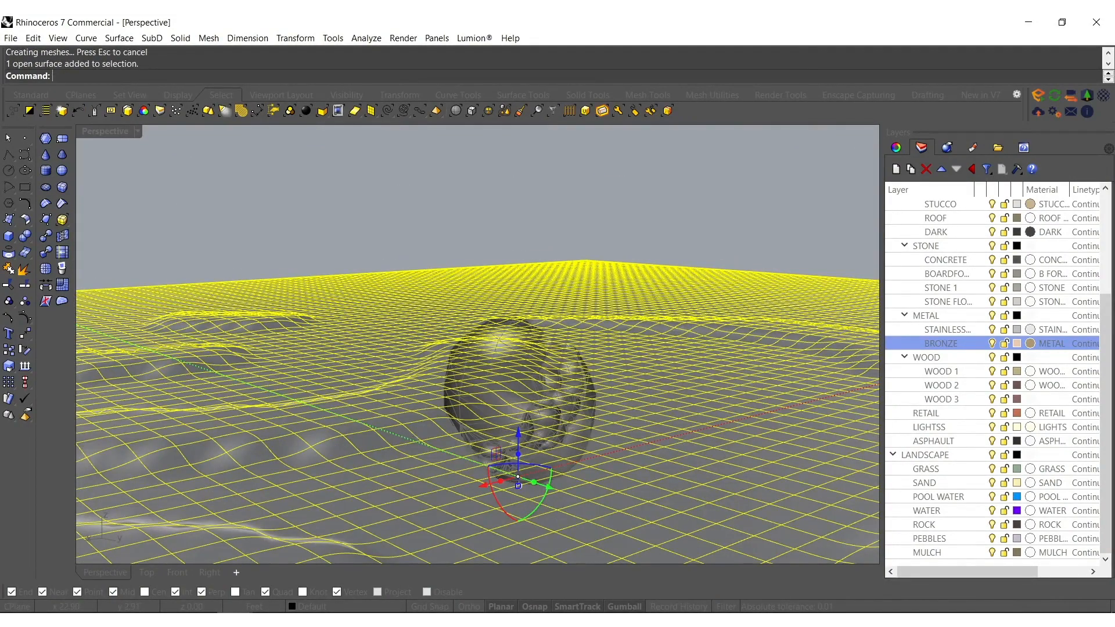
pyautogui.press('Return')
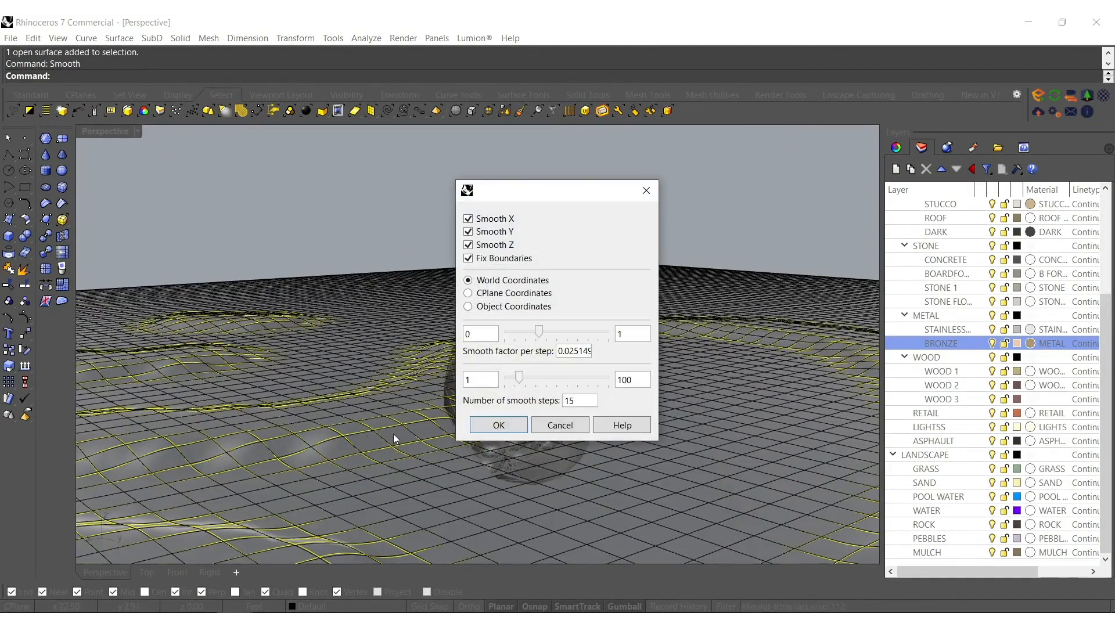
pyautogui.click(512, 423)
# - Smooth the dune surface again with Smooth X off, a factor of about 0.05 and 15 smooth steps
pyautogui.press('space')
pyautogui.press('space')
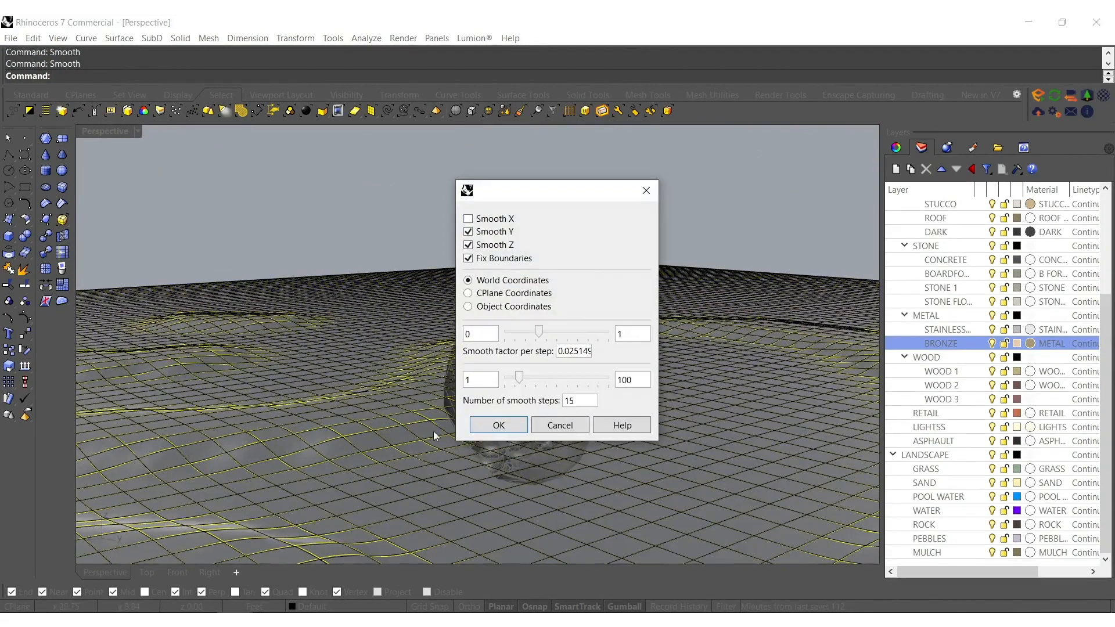
pyautogui.moveTo(547, 338); pyautogui.dragTo(553, 339)
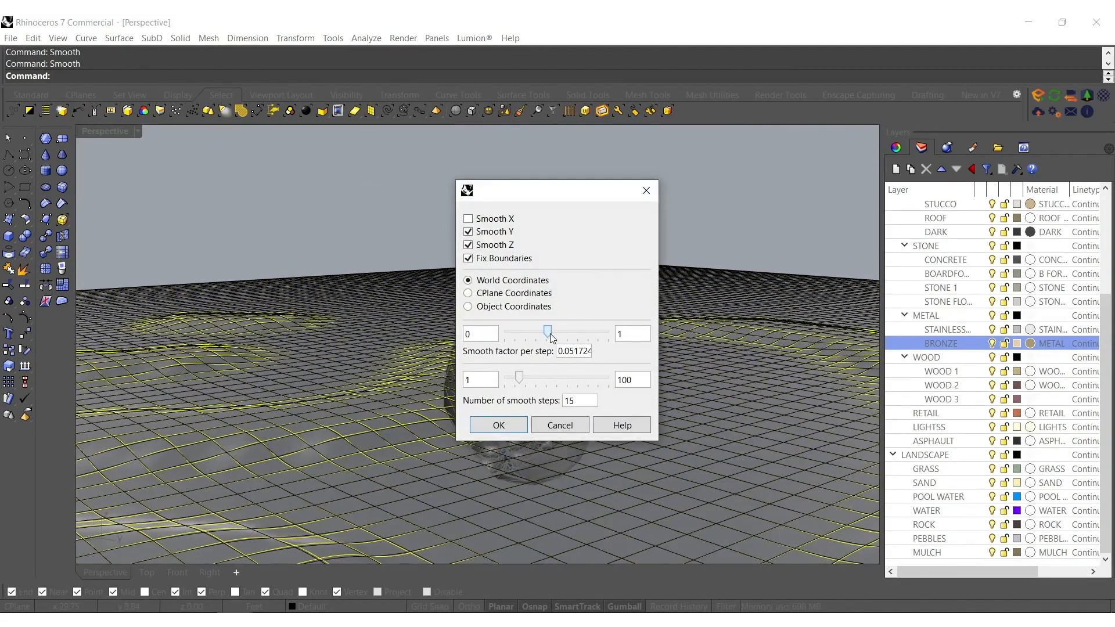
pyautogui.click(514, 423)
pyautogui.press('Escape')
pyautogui.moveTo(490, 394); pyautogui.dragTo(469, 380, button='right')
# - Draw a flat plane from corner to corner across the full extent of the dune surface
pyautogui.click(318, 324)
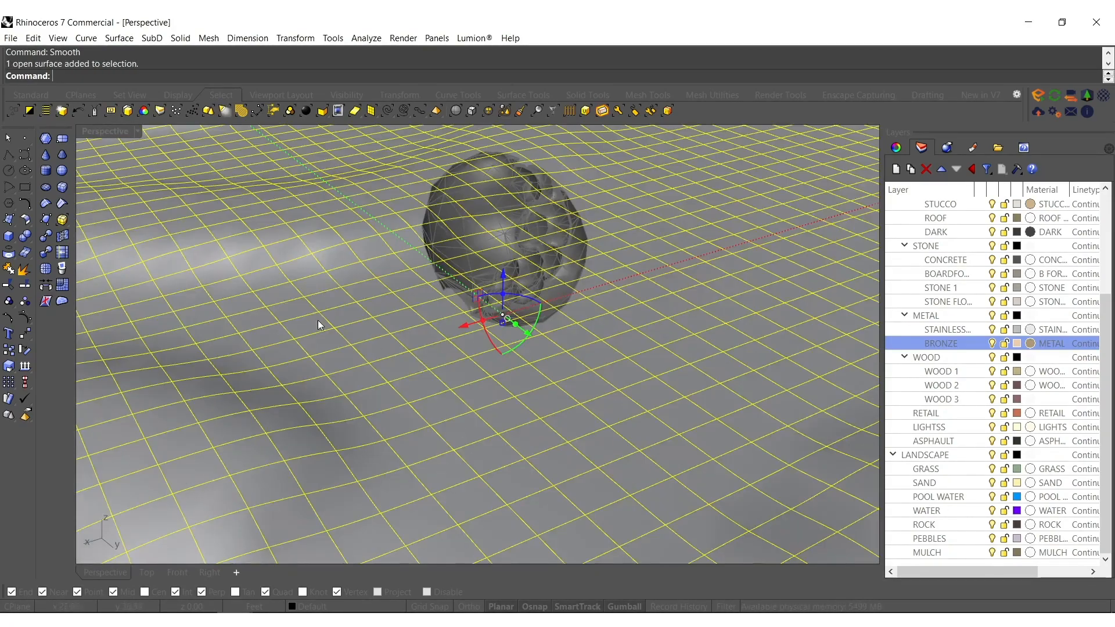
pyautogui.click(8, 220)
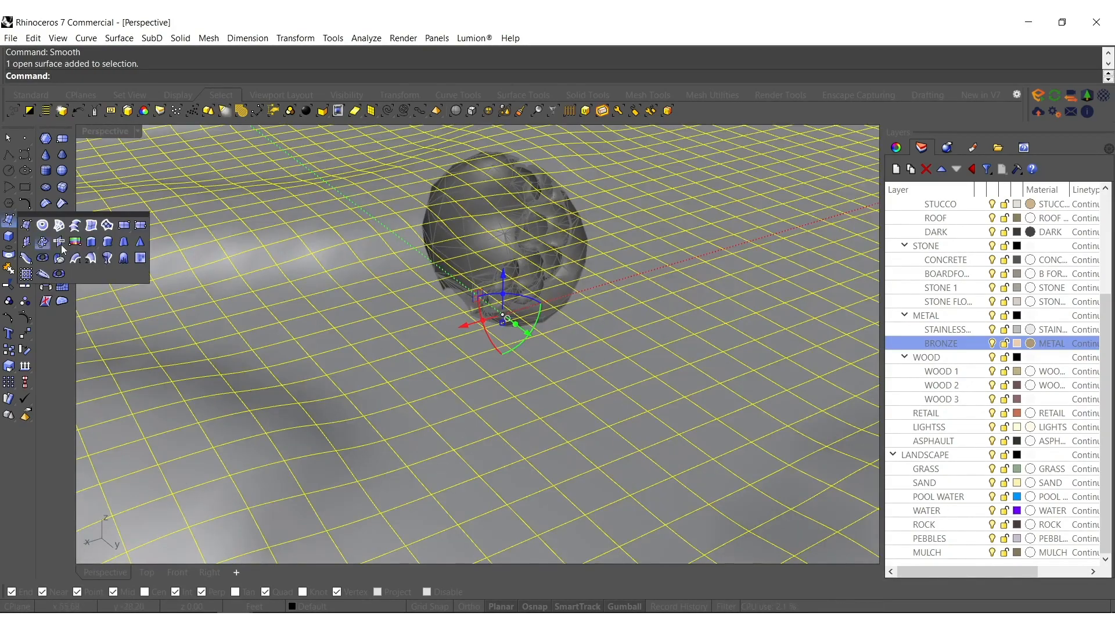
pyautogui.click(7, 222)
pyautogui.click(121, 228)
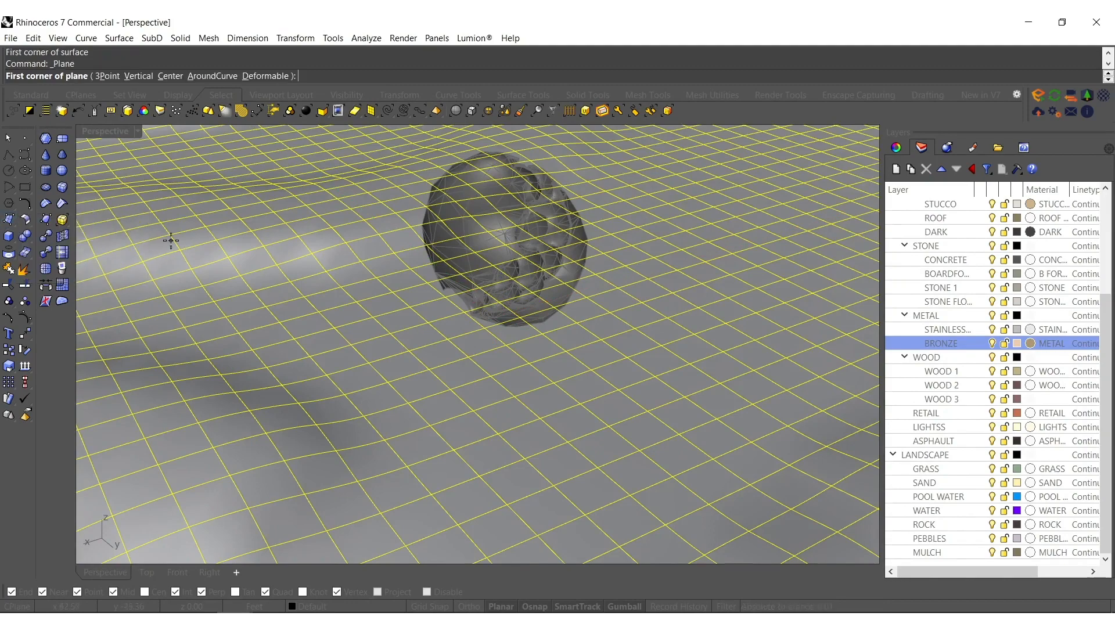
pyautogui.scroll(-5, 286, 249)
pyautogui.click(201, 251)
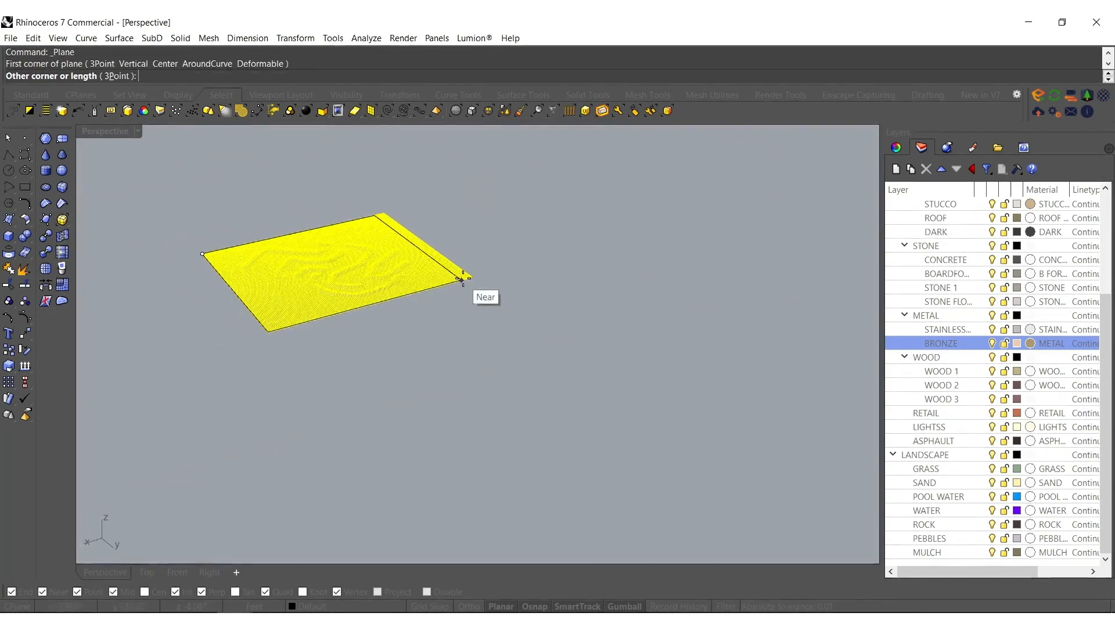
pyautogui.click(470, 278)
# - Scale the new flat plane down to a small square patch around the sphere's base
pyautogui.click(399, 298)
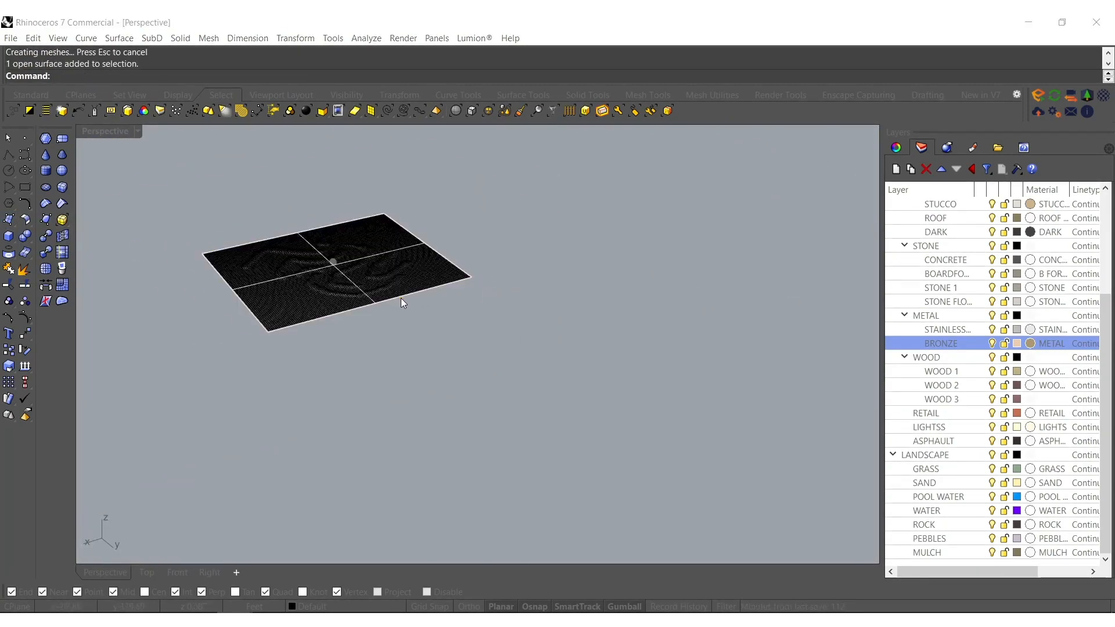
pyautogui.click(424, 336)
pyautogui.moveTo(318, 255); pyautogui.dragTo(328, 338, button='right')
pyautogui.moveTo(422, 229); pyautogui.dragTo(348, 294)
pyautogui.scroll(10, 348, 293)
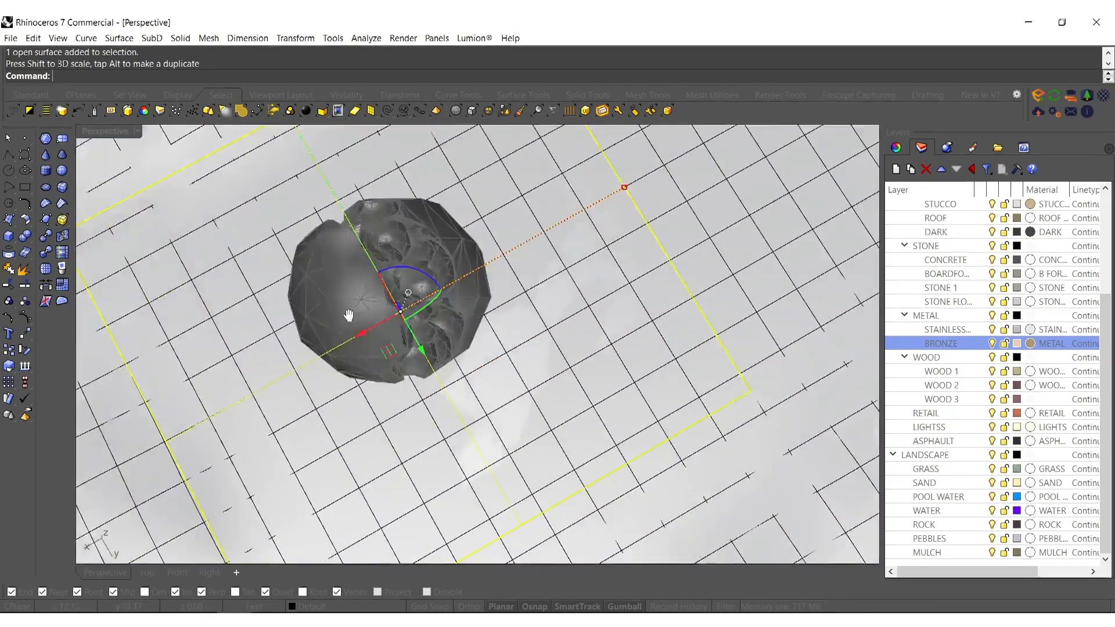
# - Rebuild the small plane with 55 points in U and V, degree 3 in U and 2 in V
pyautogui.write('ZS')
pyautogui.press('Return')
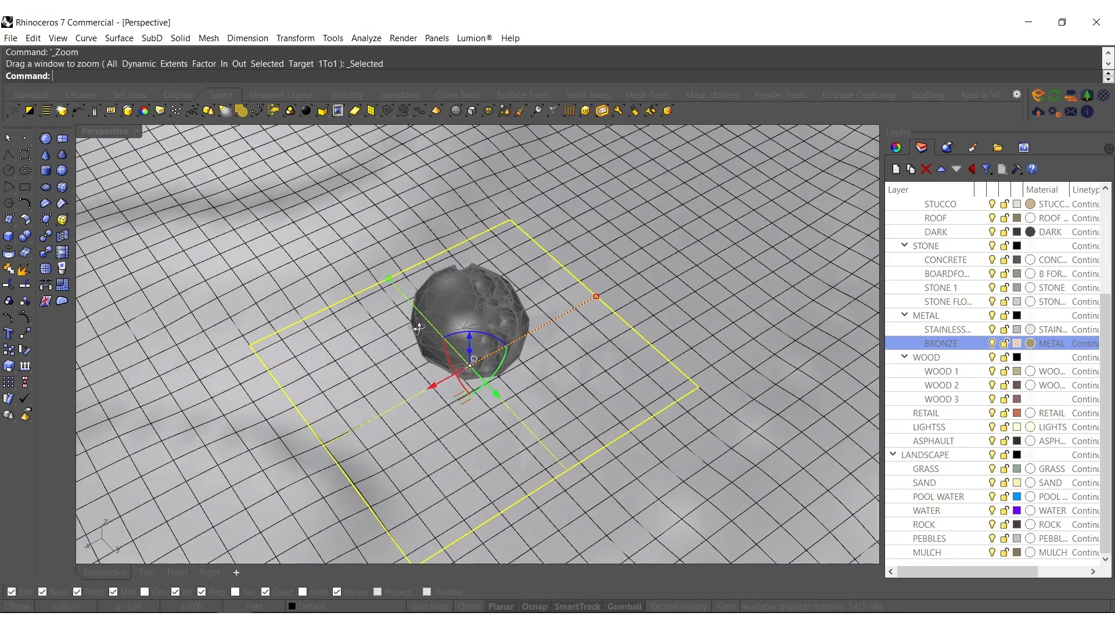
pyautogui.press('Return')
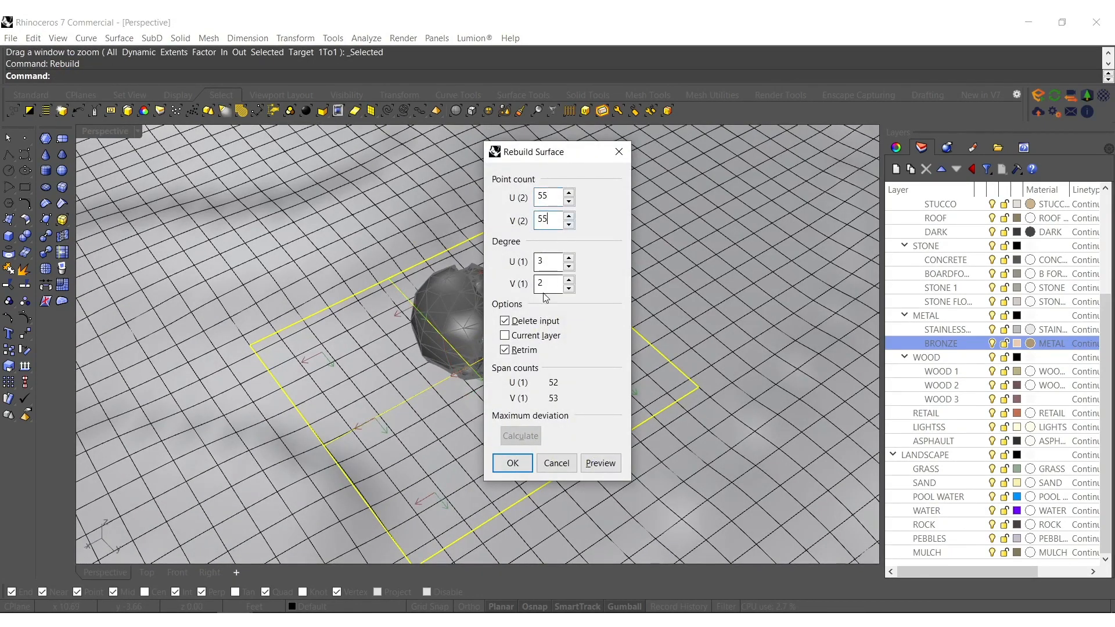
pyautogui.click(512, 463)
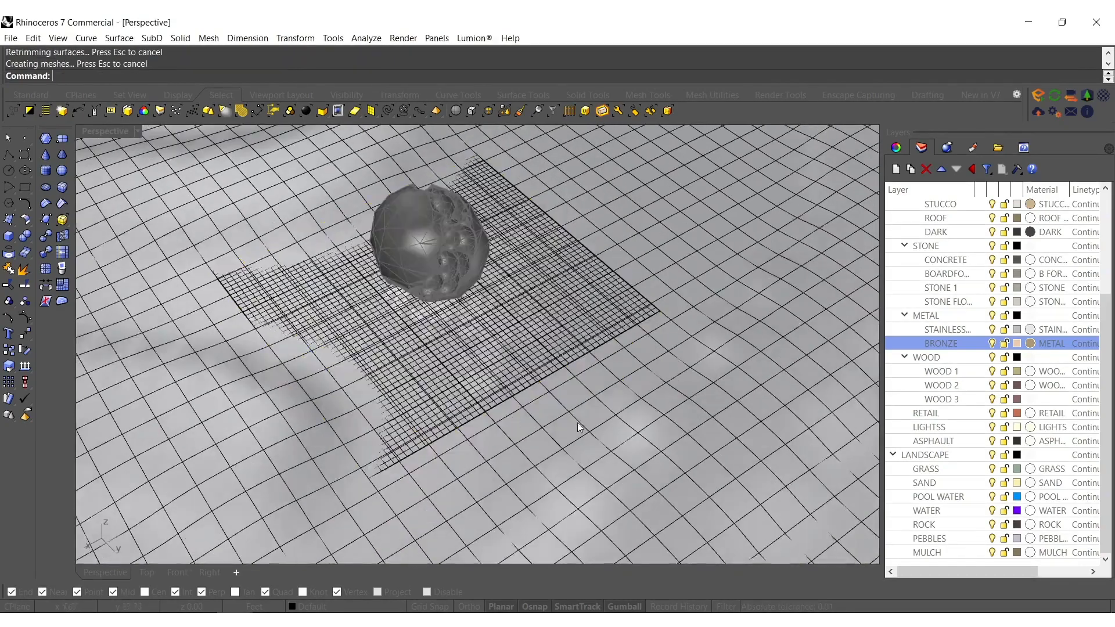
# - Move the dune surface to the SAND layer and lock it
pyautogui.moveTo(557, 388); pyautogui.dragTo(584, 388, button='right')
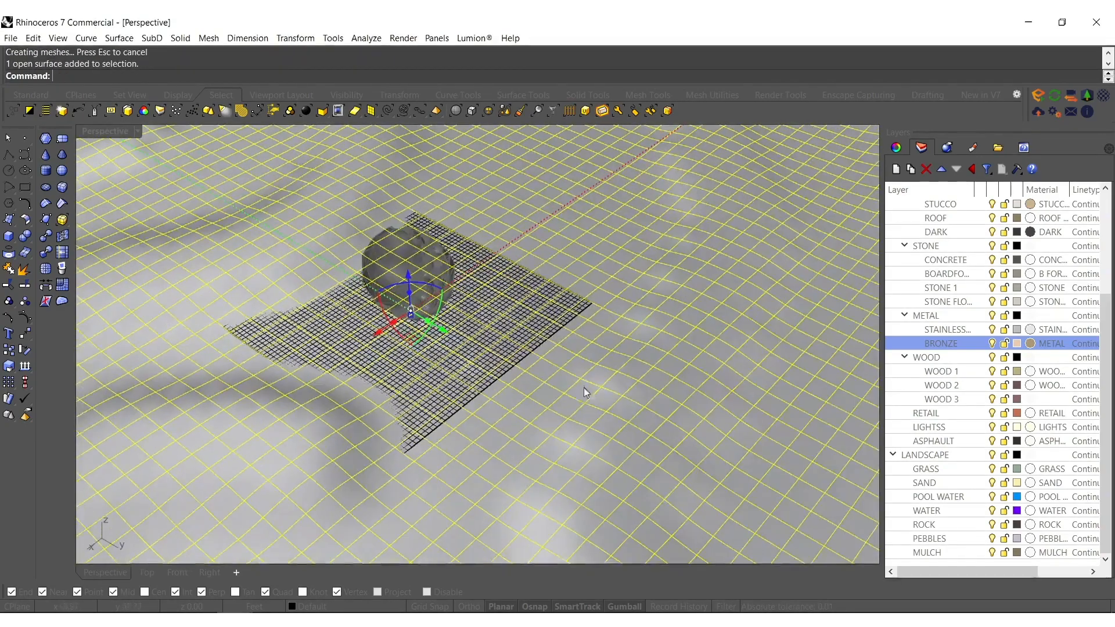
pyautogui.rightClick(934, 490)
pyautogui.click(978, 437)
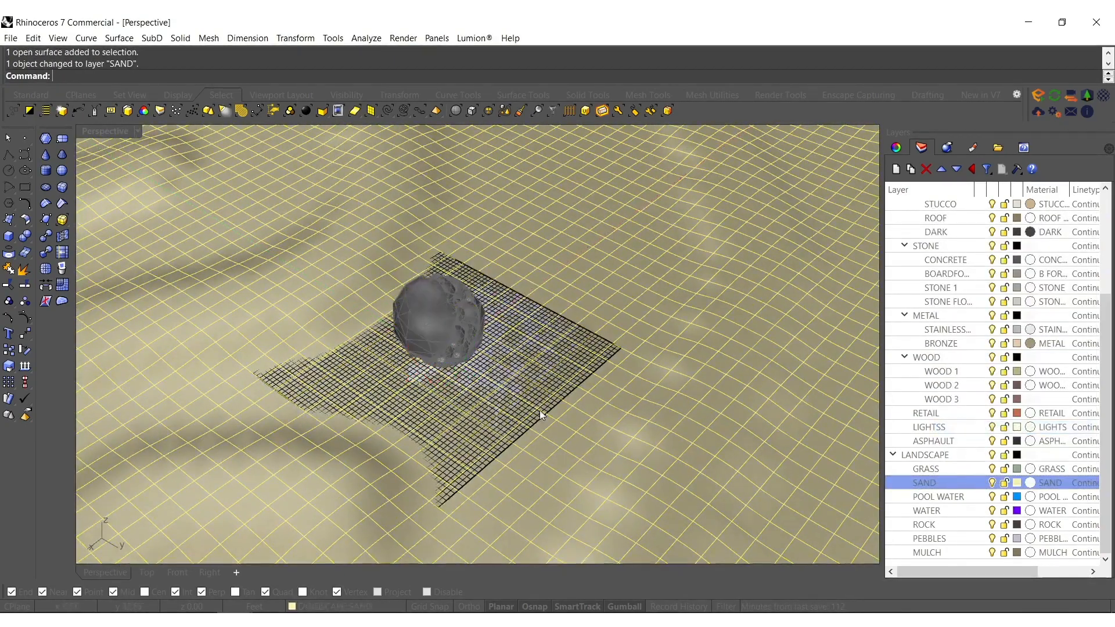
pyautogui.click(530, 416)
pyautogui.rightClick(535, 368)
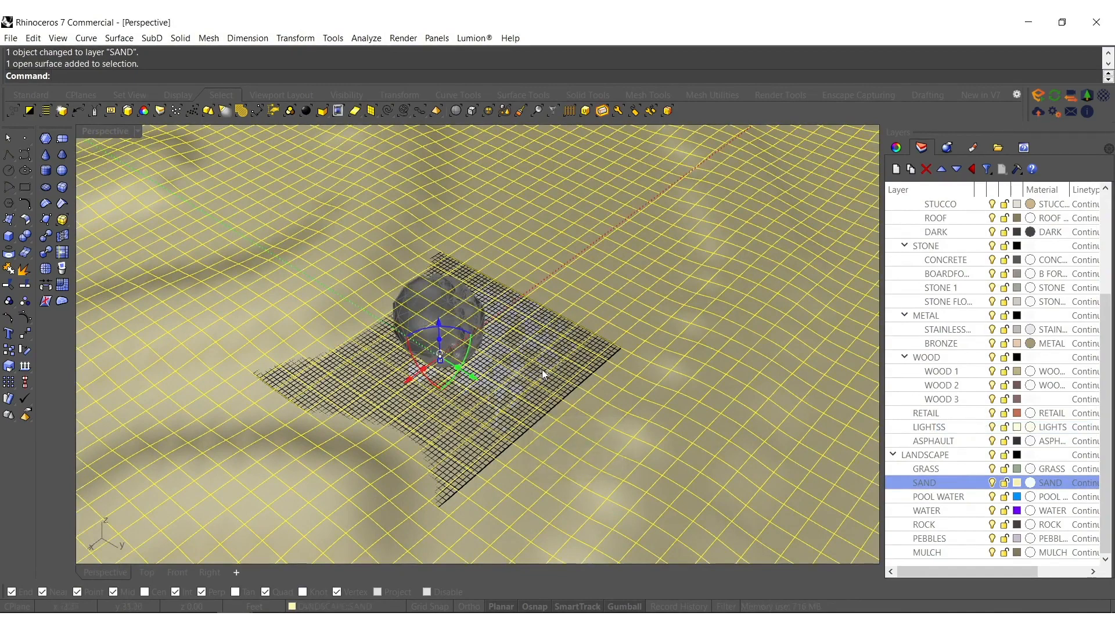
pyautogui.hotkey('ctrl', 'l')
# - Rebuild the small flat plane again with a lower point count for a coarser grid
pyautogui.click(483, 428)
pyautogui.keyDown('shift'); pyautogui.moveTo(516, 423); pyautogui.dragTo(540, 397, button='right'); pyautogui.keyUp('shift')
pyautogui.moveTo(540, 397); pyautogui.dragTo(482, 345, button='right')
pyautogui.scroll(4, 474, 331)
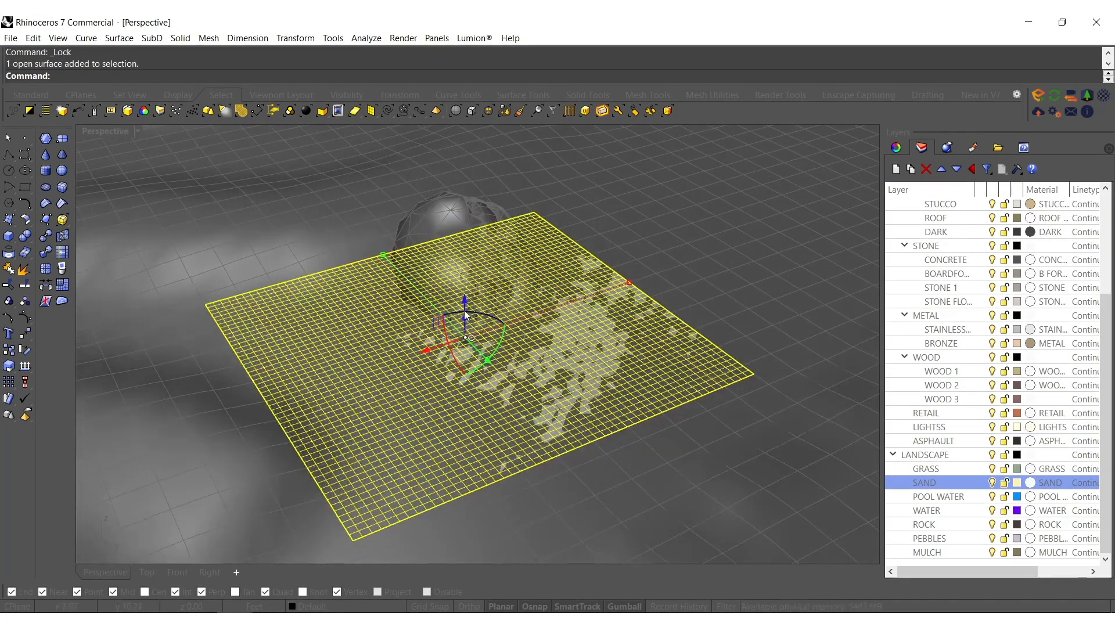
pyautogui.press('Return')
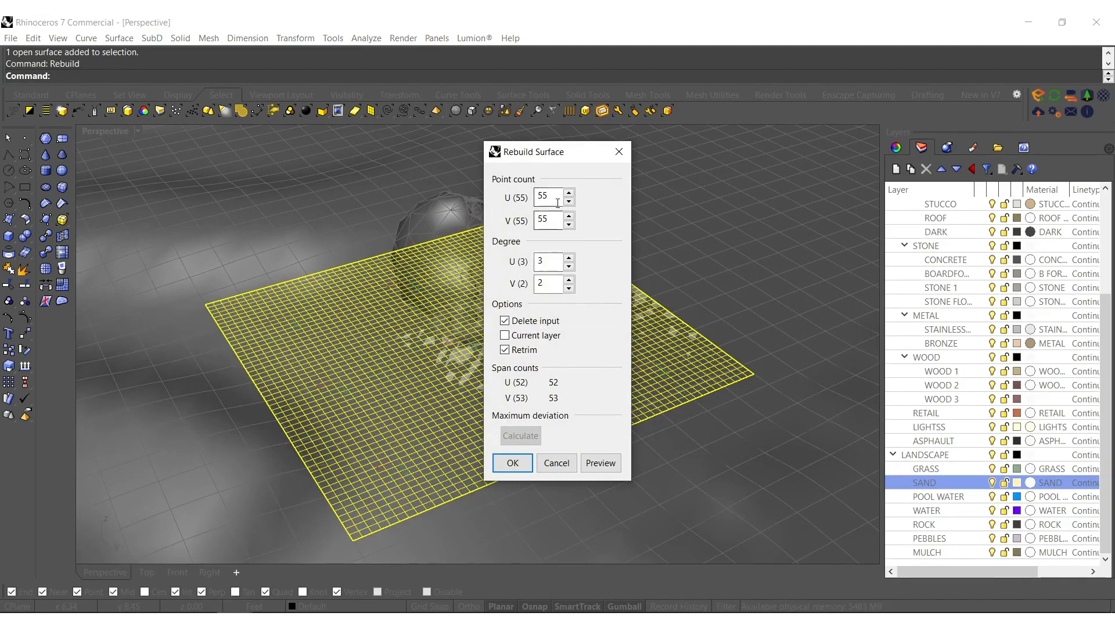
pyautogui.click(517, 461)
pyautogui.keyDown('shift'); pyautogui.moveTo(472, 456); pyautogui.dragTo(357, 350, button='right'); pyautogui.keyUp('shift')
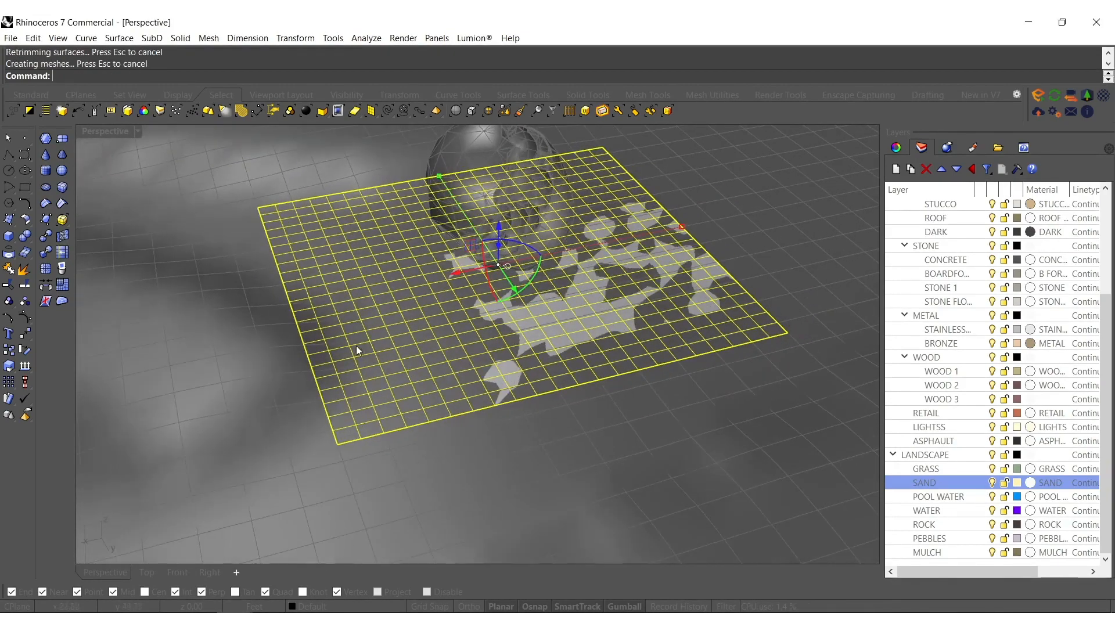
# - Show the small plane's control points, brush-select a band of them in front of the sphere's base and raise it
pyautogui.click(27, 322)
pyautogui.moveTo(290, 278); pyautogui.dragTo(428, 298, button='right')
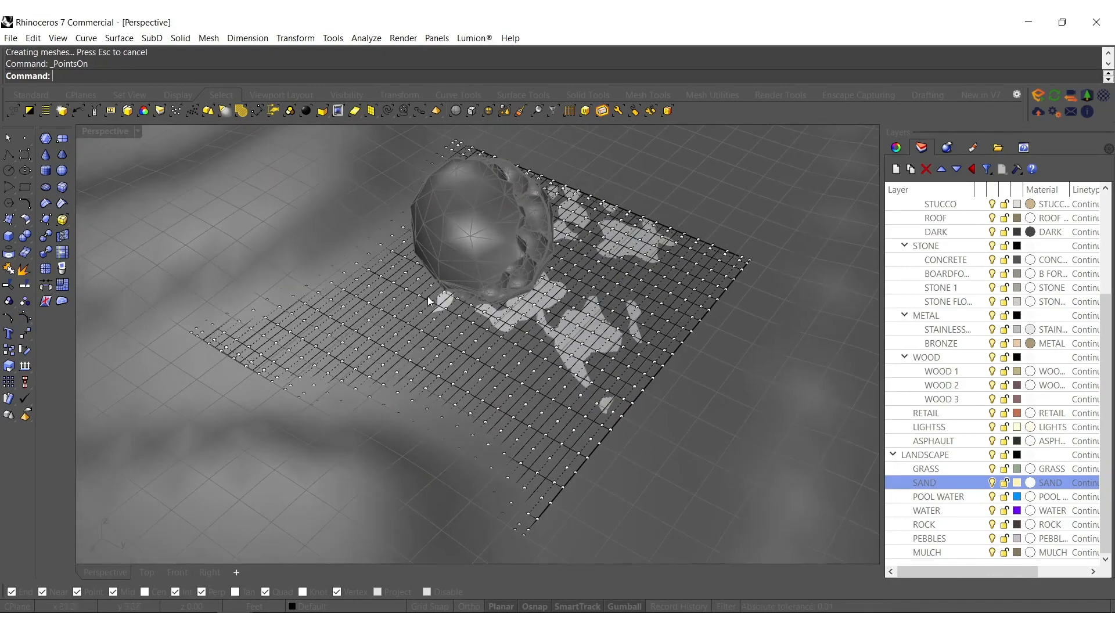
pyautogui.click(521, 111)
pyautogui.moveTo(517, 297); pyautogui.dragTo(493, 363, button='right')
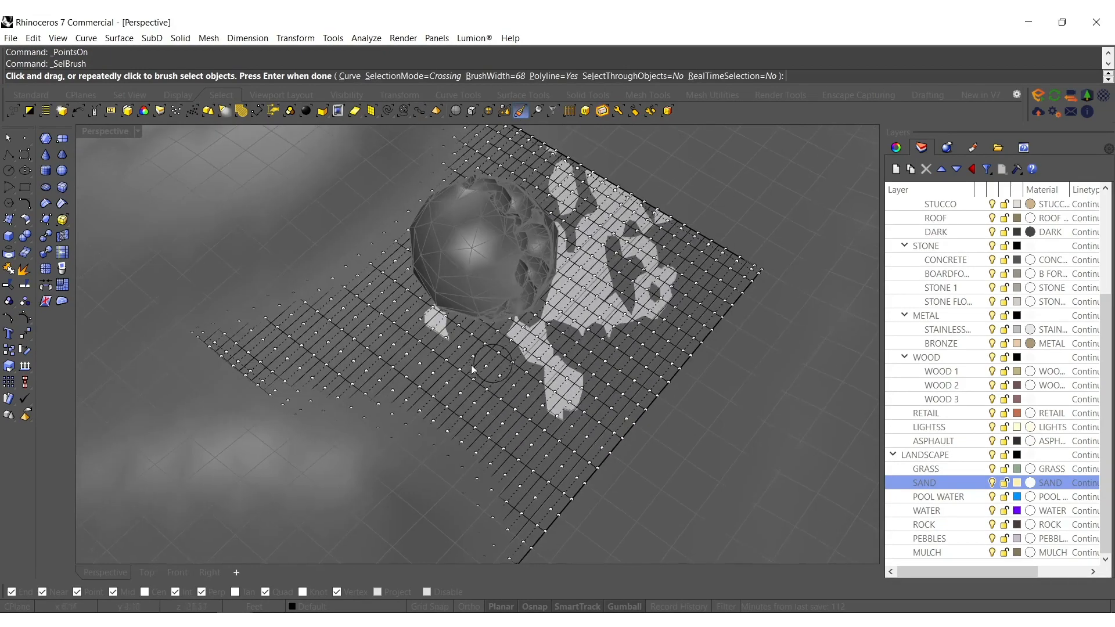
pyautogui.rightClick(504, 309)
pyautogui.moveTo(504, 309); pyautogui.dragTo(402, 310)
pyautogui.rightClick(504, 310)
pyautogui.rightClick(402, 310)
pyautogui.rightClick(504, 314)
pyautogui.moveTo(568, 315); pyautogui.dragTo(621, 315)
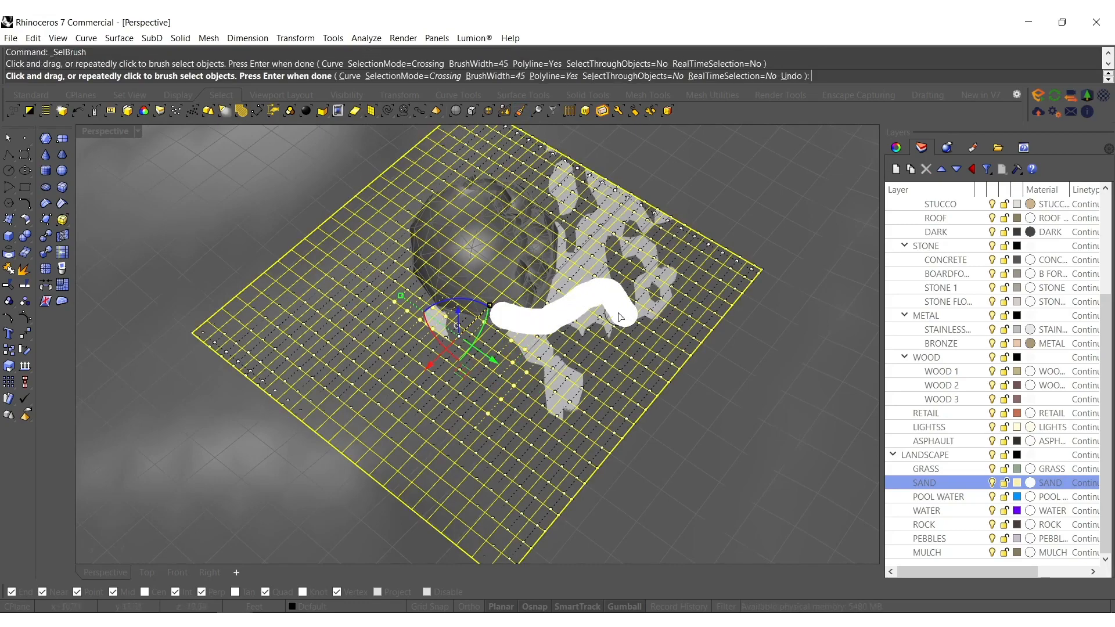
pyautogui.rightClick(621, 314)
pyautogui.moveTo(534, 330)
pyautogui.mouseDown(button='right')
pyautogui.moveTo(520, 308)
pyautogui.moveTo(503, 311)
pyautogui.mouseUp(button='right')
pyautogui.scroll(3, 503, 311)
pyautogui.scroll(4, 503, 312)
pyautogui.moveTo(506, 253); pyautogui.dragTo(506, 242)
# - Brush-select a second group of control points on the small surface and raise them to form another mound
pyautogui.moveTo(510, 285)
pyautogui.mouseDown(button='right')
pyautogui.moveTo(526, 316)
pyautogui.moveTo(475, 347)
pyautogui.mouseUp(button='right')
pyautogui.press('Escape')
pyautogui.rightClick(517, 318)
pyautogui.moveTo(462, 329)
pyautogui.mouseDown()
pyautogui.moveTo(517, 329)
pyautogui.moveTo(509, 398)
pyautogui.mouseUp()
pyautogui.moveTo(690, 325); pyautogui.dragTo(690, 325)
pyautogui.rightClick(662, 325)
pyautogui.moveTo(660, 325); pyautogui.dragTo(636, 273, button='right')
pyautogui.moveTo(569, 288); pyautogui.dragTo(574, 255)
# - Brush-select a few control points close to the sphere's base, exclude the surface itself, and lift them into a taller ridge
pyautogui.moveTo(553, 290); pyautogui.dragTo(522, 354, button='right')
pyautogui.press('Escape')
pyautogui.rightClick(517, 353)
pyautogui.moveTo(526, 341); pyautogui.dragTo(495, 368)
pyautogui.rightClick(501, 372)
pyautogui.moveTo(526, 406); pyautogui.dragTo(542, 366, button='right')
pyautogui.keyDown('ctrl'); pyautogui.click(545, 367); pyautogui.keyUp('ctrl')
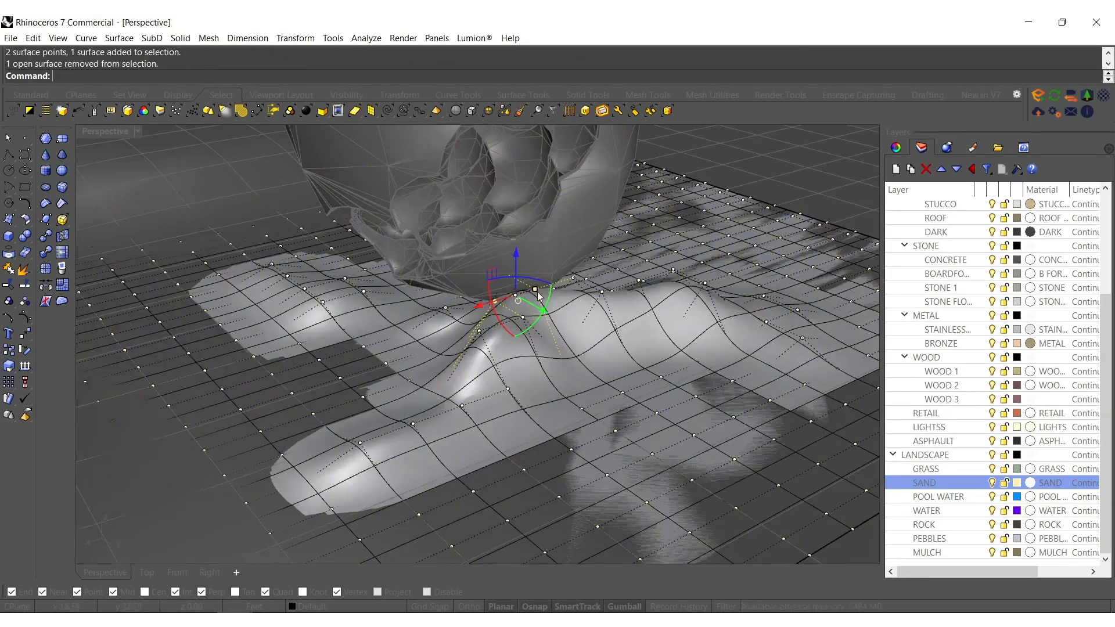
pyautogui.moveTo(519, 260); pyautogui.dragTo(532, 212)
# - Run the Smooth command on the sculpted small surface
pyautogui.click(511, 333)
pyautogui.write('Smooth')
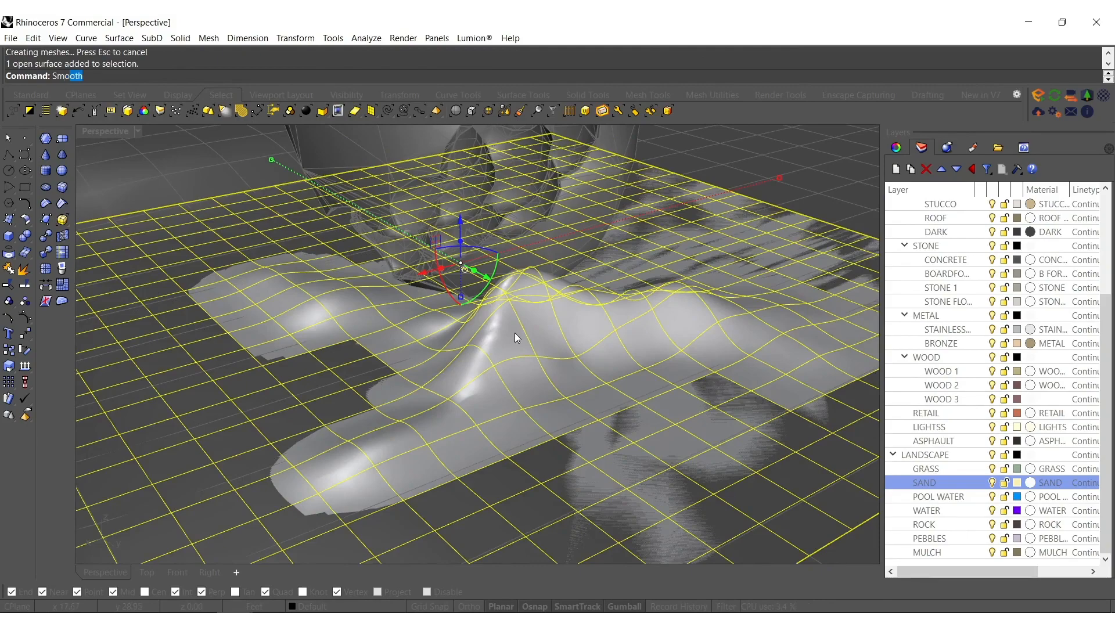
pyautogui.press('Return')
pyautogui.click(488, 424)
# - Scale the sculpted surface and shift it so the mounds sit beneath the sphere's base
pyautogui.moveTo(485, 423); pyautogui.dragTo(498, 350, button='right')
pyautogui.moveTo(455, 242); pyautogui.dragTo(457, 243)
pyautogui.moveTo(485, 284); pyautogui.dragTo(519, 331, button='right')
pyautogui.moveTo(549, 329); pyautogui.dragTo(377, 290)
pyautogui.moveTo(421, 291); pyautogui.dragTo(506, 385, button='right')
pyautogui.scroll(2, 507, 383)
pyautogui.moveTo(392, 326); pyautogui.dragTo(392, 404)
pyautogui.moveTo(507, 399); pyautogui.dragTo(401, 474, button='right')
pyautogui.moveTo(402, 475); pyautogui.dragTo(490, 450)
pyautogui.moveTo(434, 451); pyautogui.dragTo(466, 375, button='right')
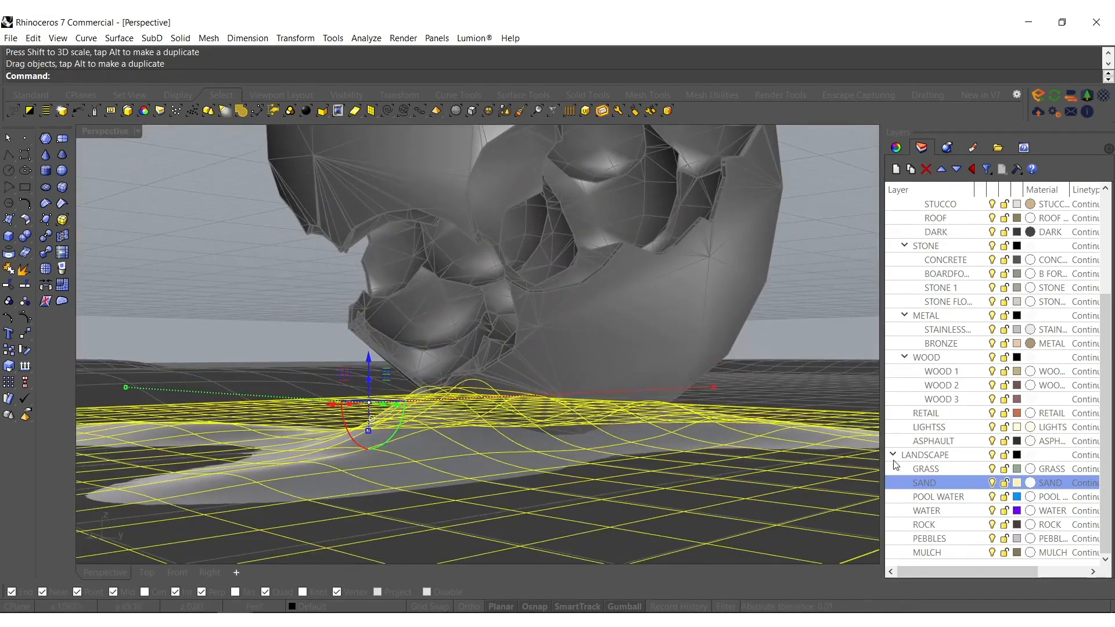
# - Move the sculpted surface to the GRASS layer and deselect it
pyautogui.rightClick(930, 470)
pyautogui.click(980, 416)
pyautogui.press('Escape')
pyautogui.moveTo(453, 372); pyautogui.dragTo(558, 442, button='right')
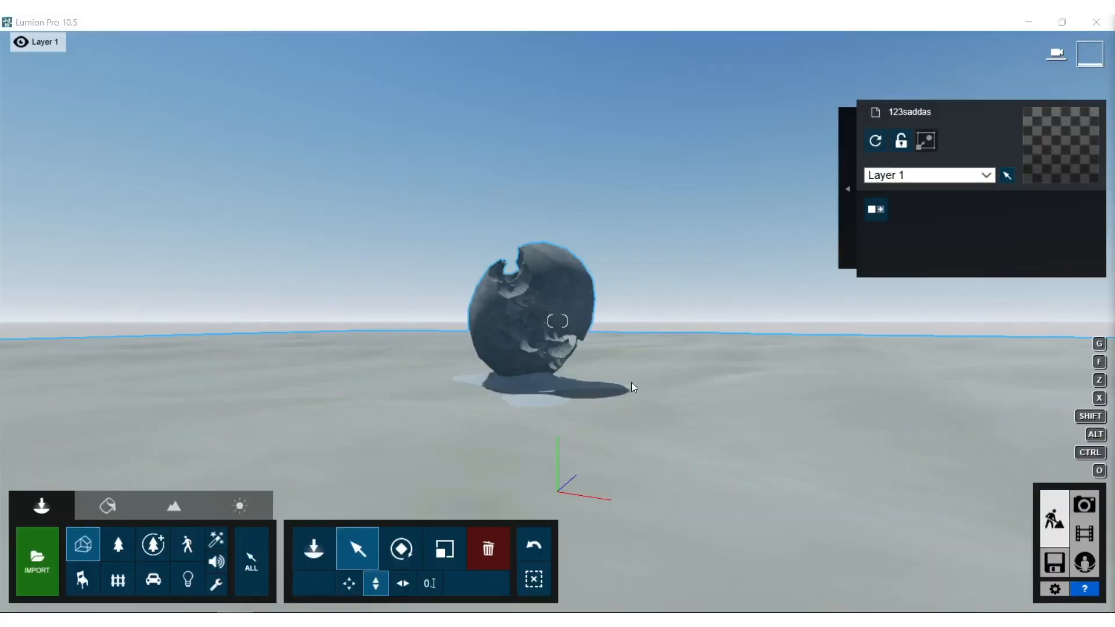
# - Switch to Lumion and assign the Evermotion Sand 001 2048 soil material to the large dune surface
pyautogui.click(632, 383)
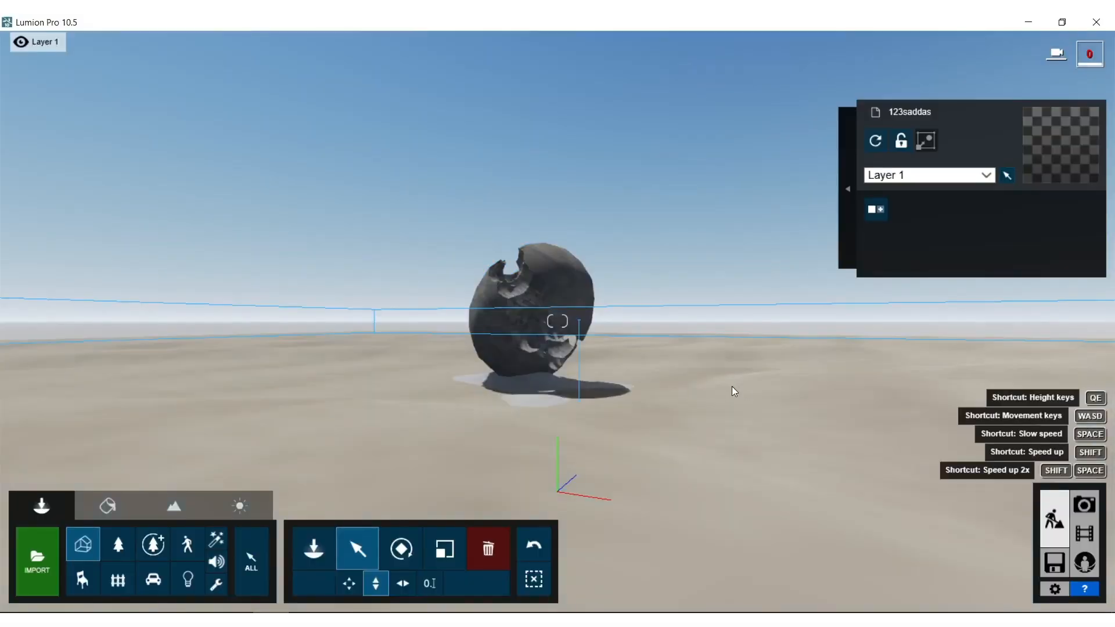
pyautogui.moveTo(700, 379); pyautogui.dragTo(172, 248, button='right')
pyautogui.scroll(3, 700, 352)
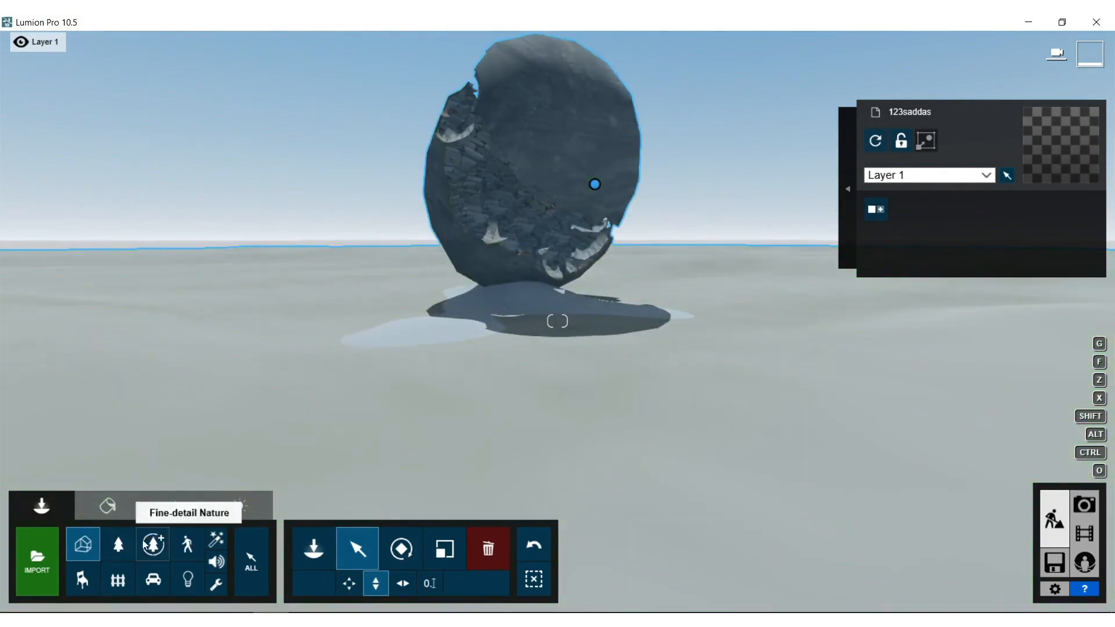
pyautogui.click(107, 506)
pyautogui.click(551, 440)
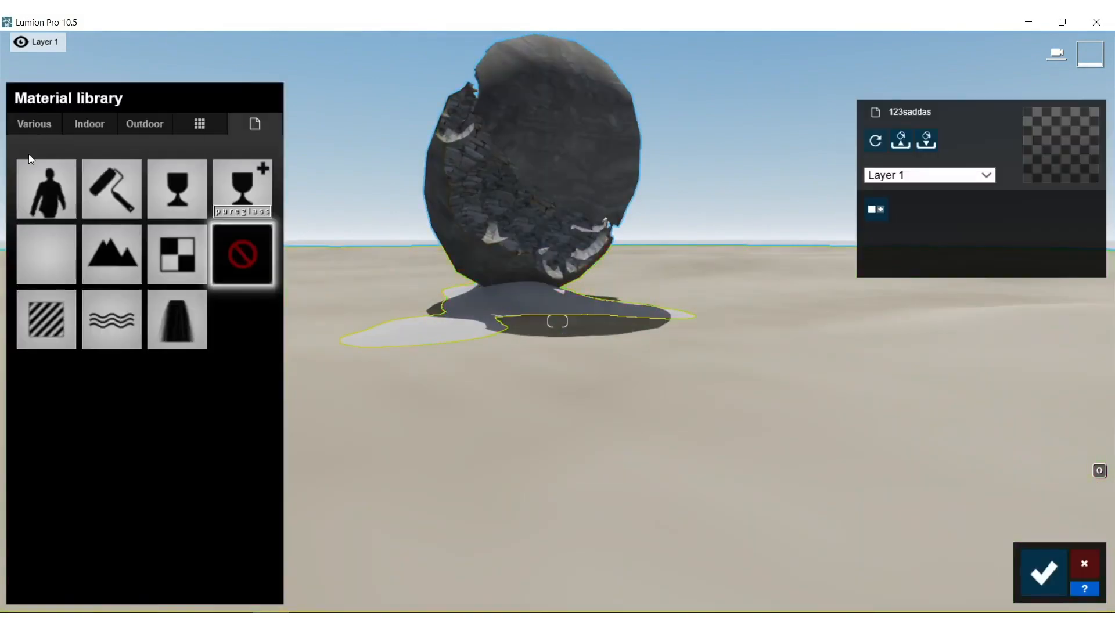
pyautogui.click(40, 124)
pyautogui.click(205, 184)
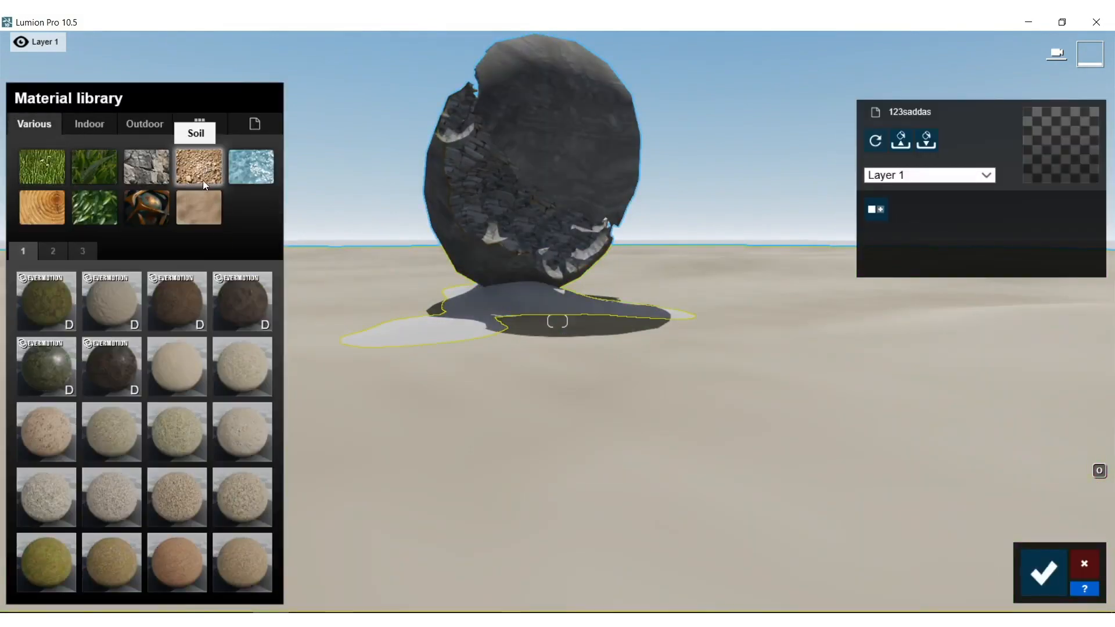
pyautogui.click(108, 312)
# - Increase the map scale of the dune's sand material
pyautogui.moveTo(601, 427); pyautogui.dragTo(564, 473, button='right')
pyautogui.click(128, 306)
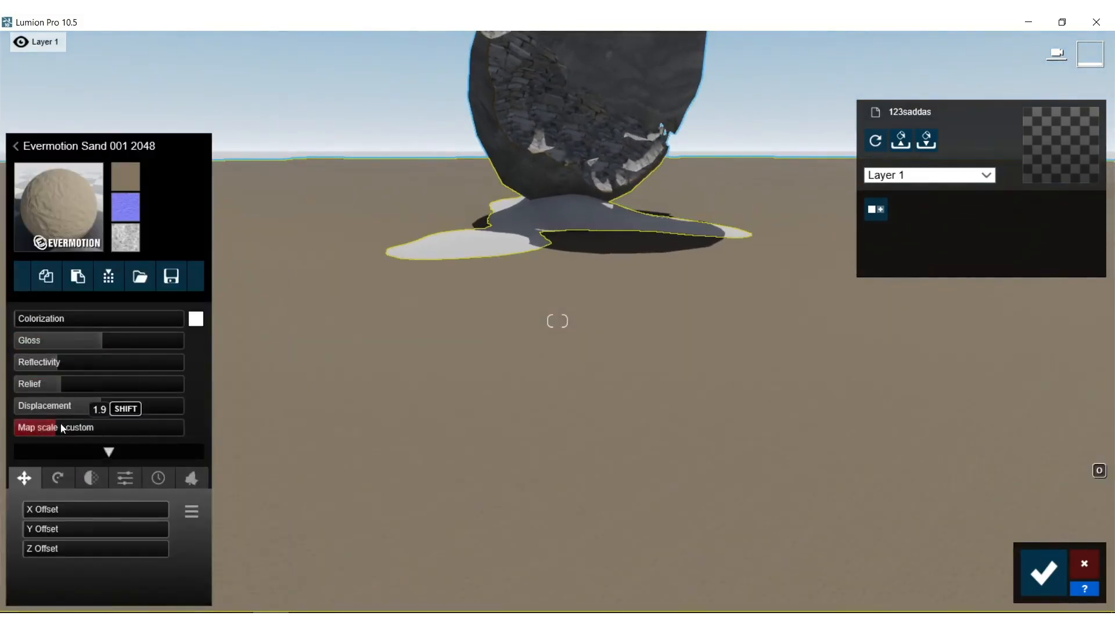
pyautogui.moveTo(51, 434); pyautogui.dragTo(68, 434)
# - Assign Wild Grass 02 to the mound surface beneath the sphere and adjust its grass settings
pyautogui.click(471, 252)
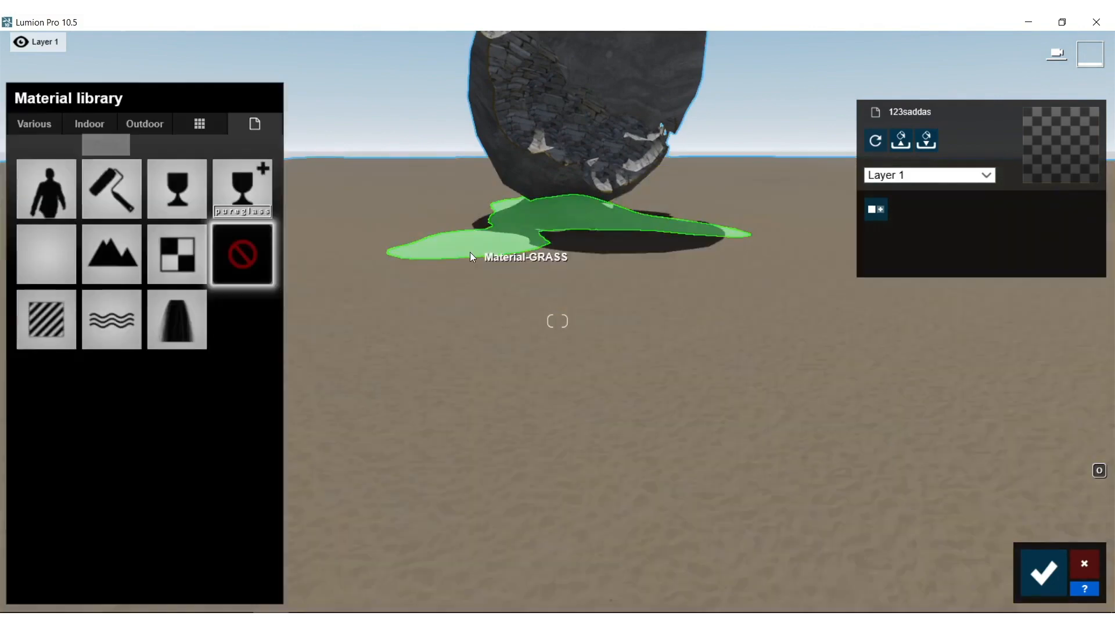
pyautogui.click(44, 121)
pyautogui.click(98, 170)
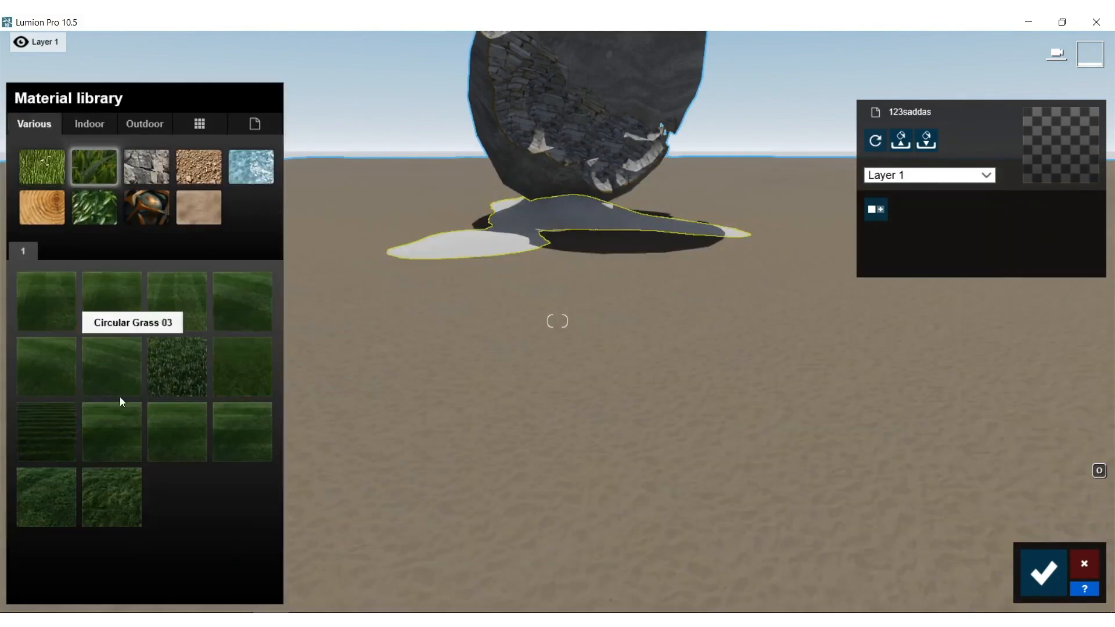
pyautogui.click(107, 502)
pyautogui.moveTo(498, 260); pyautogui.dragTo(441, 431, button='right')
pyautogui.press('w')
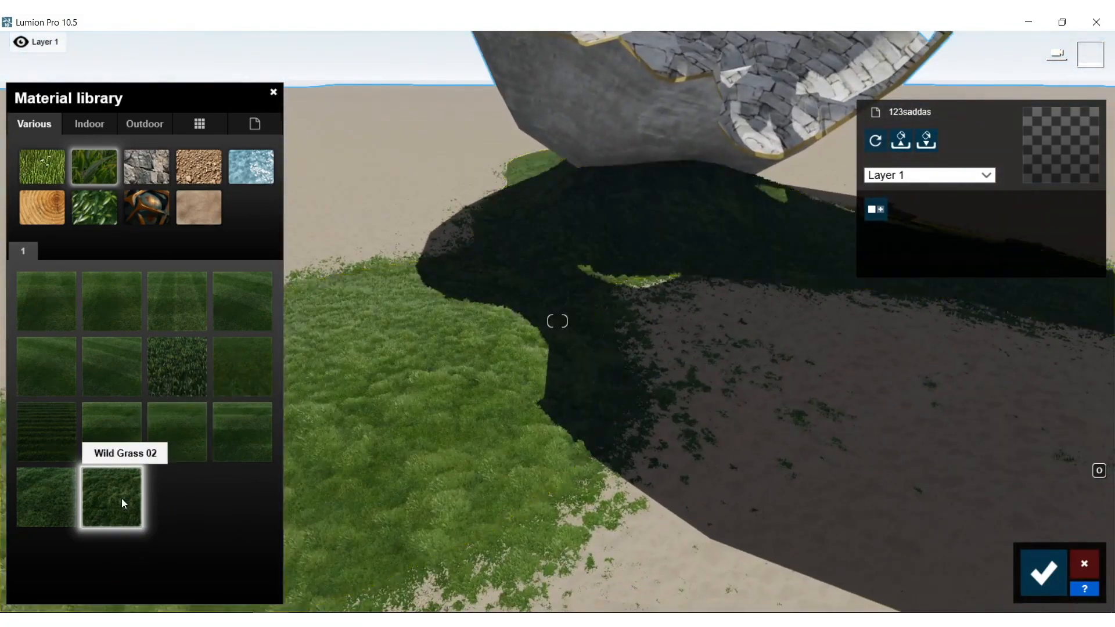
pyautogui.click(121, 498)
pyautogui.moveTo(221, 470); pyautogui.dragTo(197, 466)
# - Assign the Landscape 05 E rock material to the sphere's carved interior and increase its map scale
pyautogui.moveTo(537, 308); pyautogui.dragTo(586, 161, button='right')
pyautogui.click(575, 354)
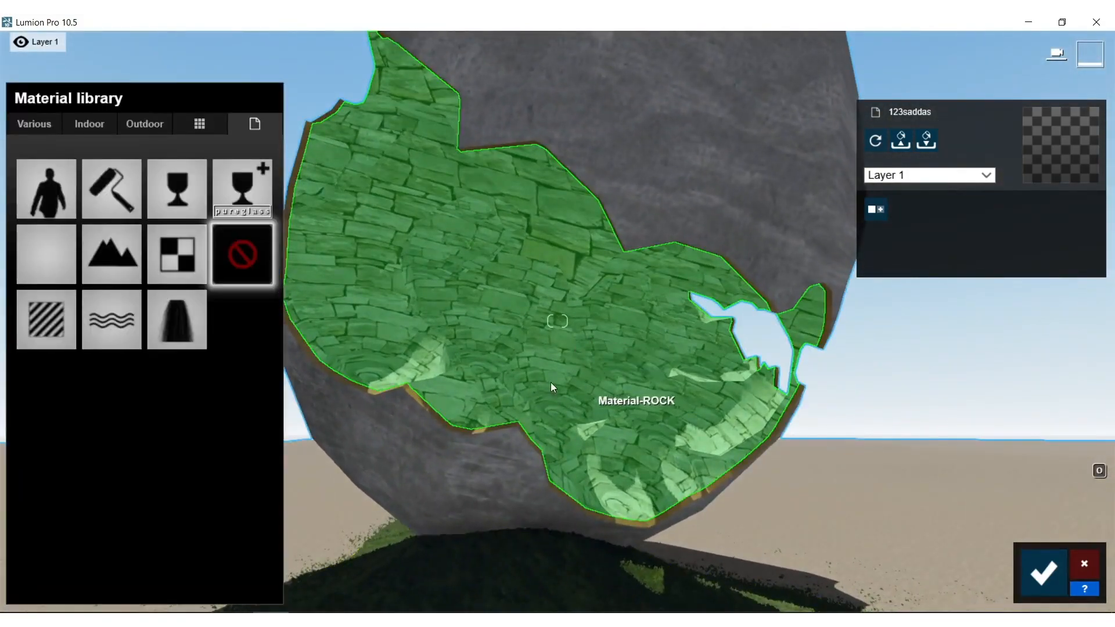
pyautogui.click(40, 125)
pyautogui.click(151, 173)
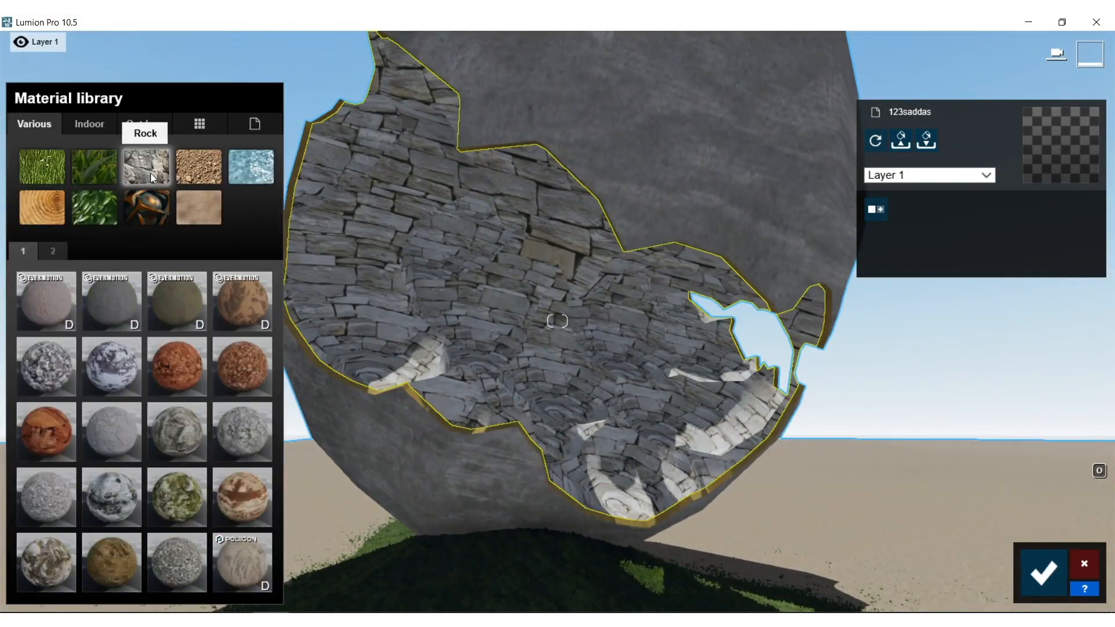
pyautogui.click(183, 488)
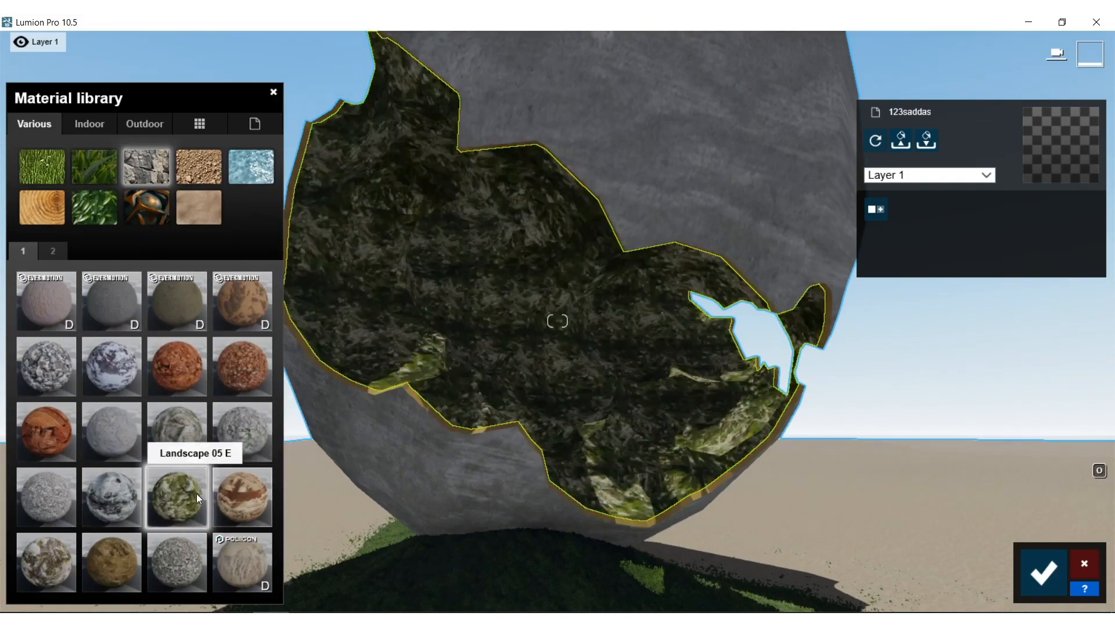
pyautogui.click(204, 503)
pyautogui.moveTo(65, 432); pyautogui.dragTo(89, 428)
# - Pick the sphere's outer shell for a new material and open the indoor marble materials
pyautogui.moveTo(406, 361); pyautogui.dragTo(325, 279, button='right')
pyautogui.press('w')
pyautogui.press('s')
pyautogui.moveTo(668, 349); pyautogui.dragTo(741, 401, button='right')
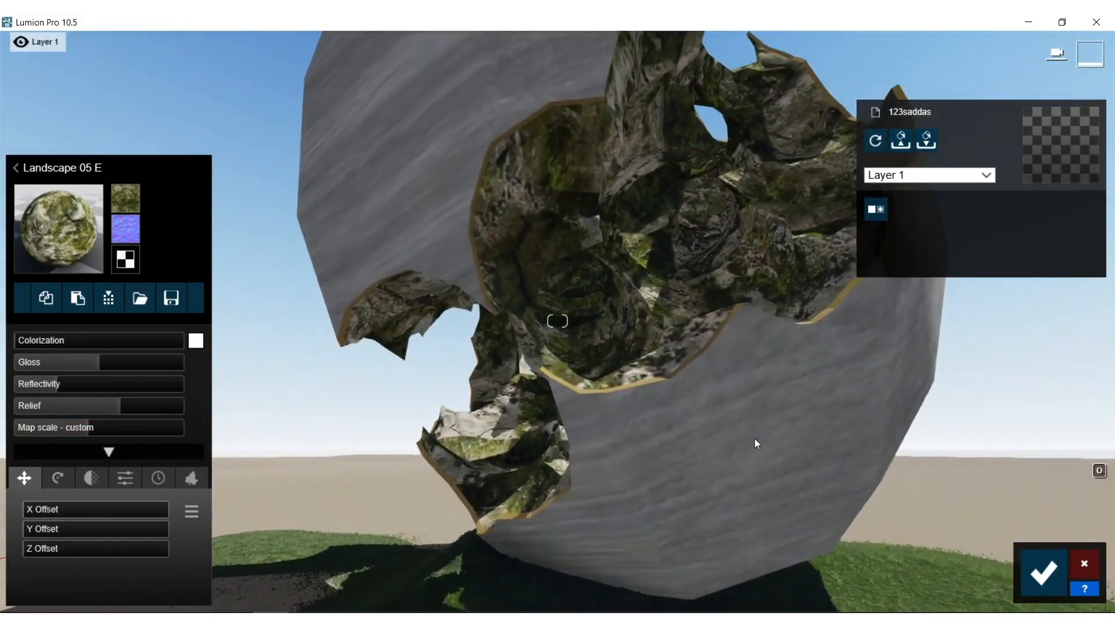
pyautogui.click(755, 438)
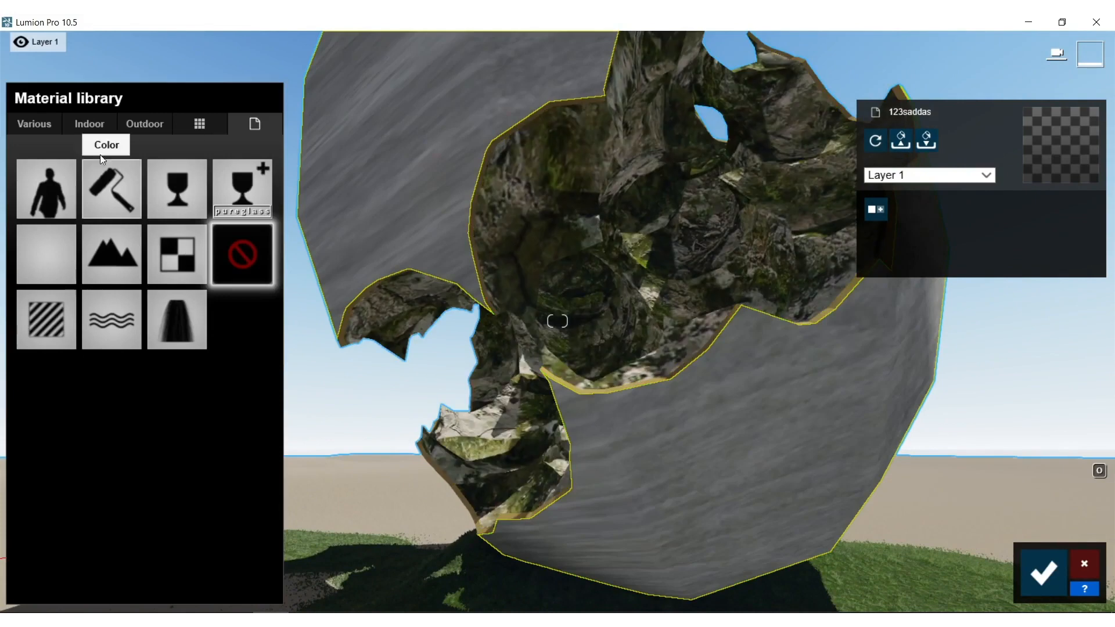
pyautogui.click(90, 125)
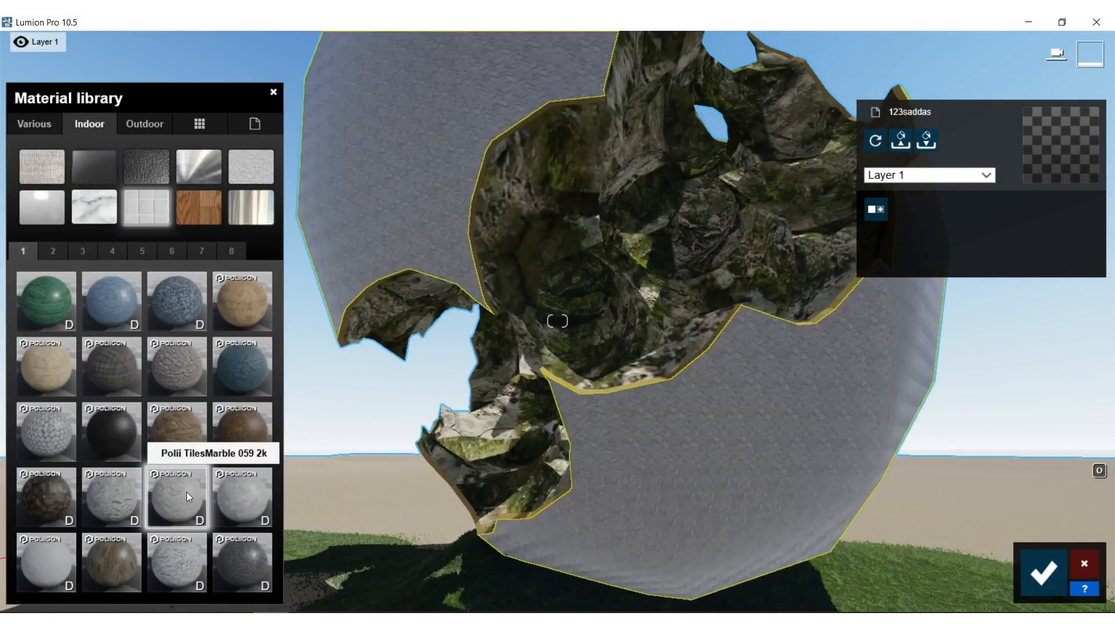
pyautogui.click(94, 208)
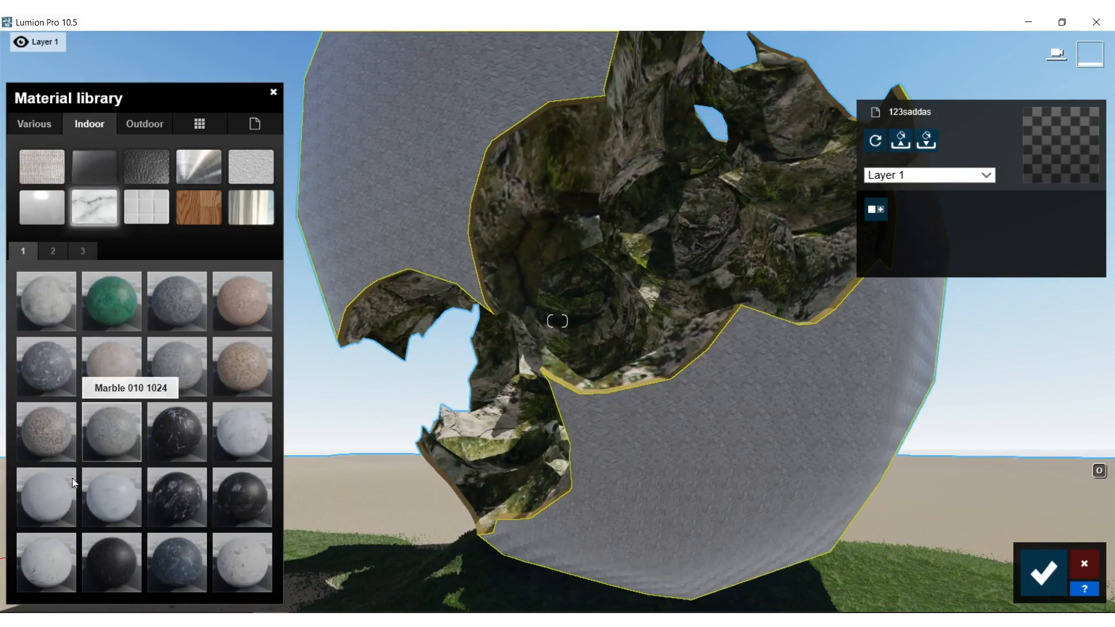
# - Try the Marble 013 1024 material with a larger map scale on the sphere's outer shell
pyautogui.click(118, 500)
pyautogui.click(35, 503)
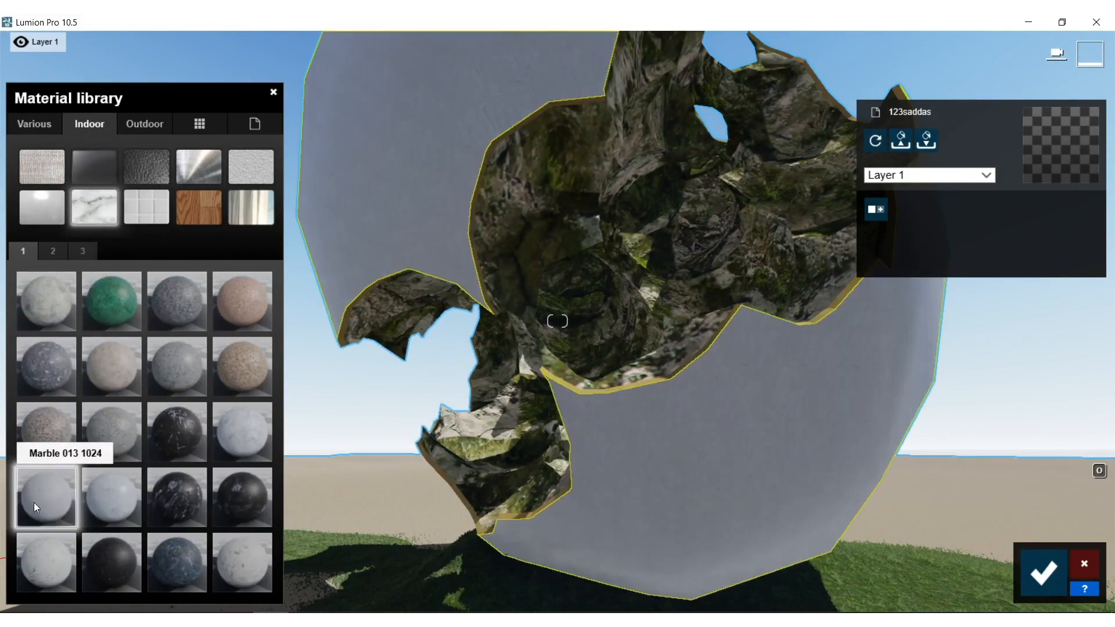
pyautogui.click(104, 498)
pyautogui.click(50, 500)
pyautogui.click(50, 501)
pyautogui.moveTo(55, 429); pyautogui.dragTo(75, 428)
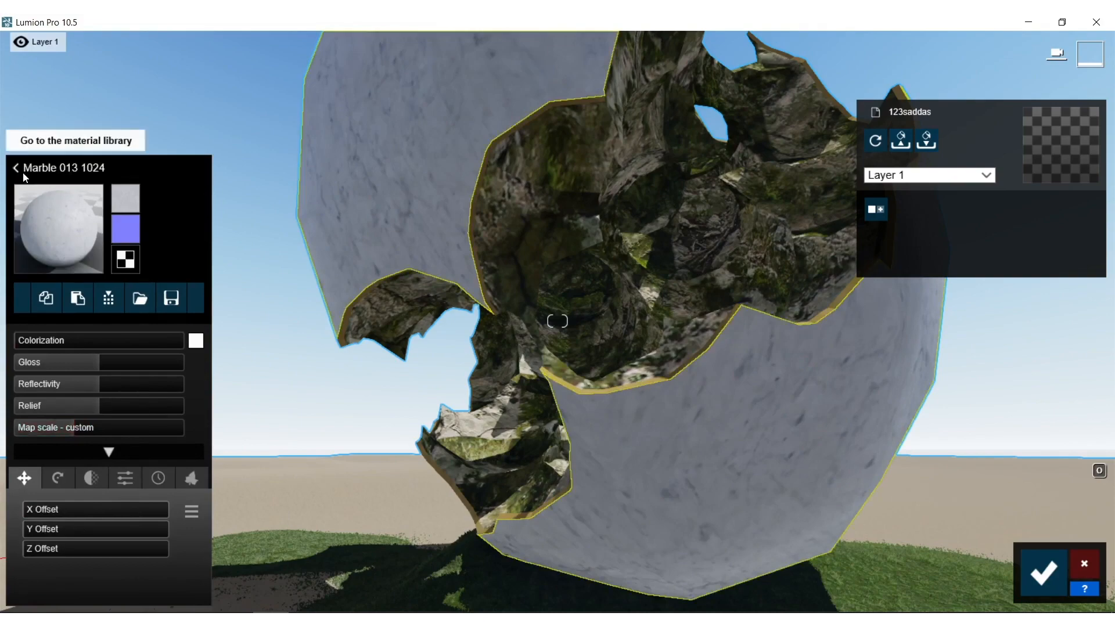
# - Assign Marble 017 1024 to the sphere's outer shell and increase its map scale
pyautogui.click(67, 207)
pyautogui.click(51, 572)
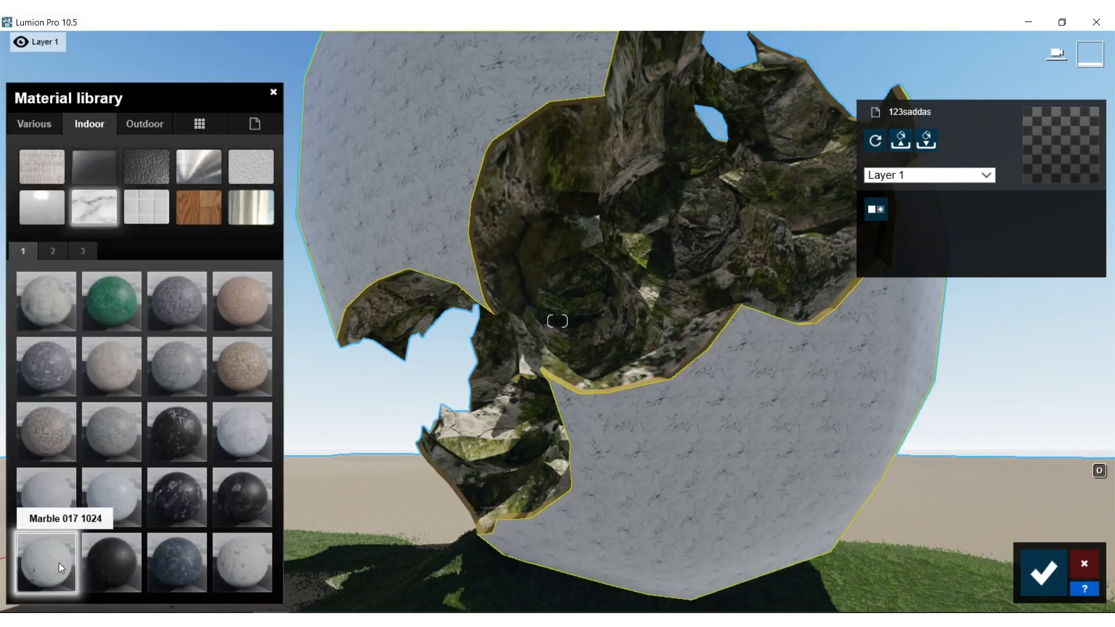
pyautogui.click(62, 571)
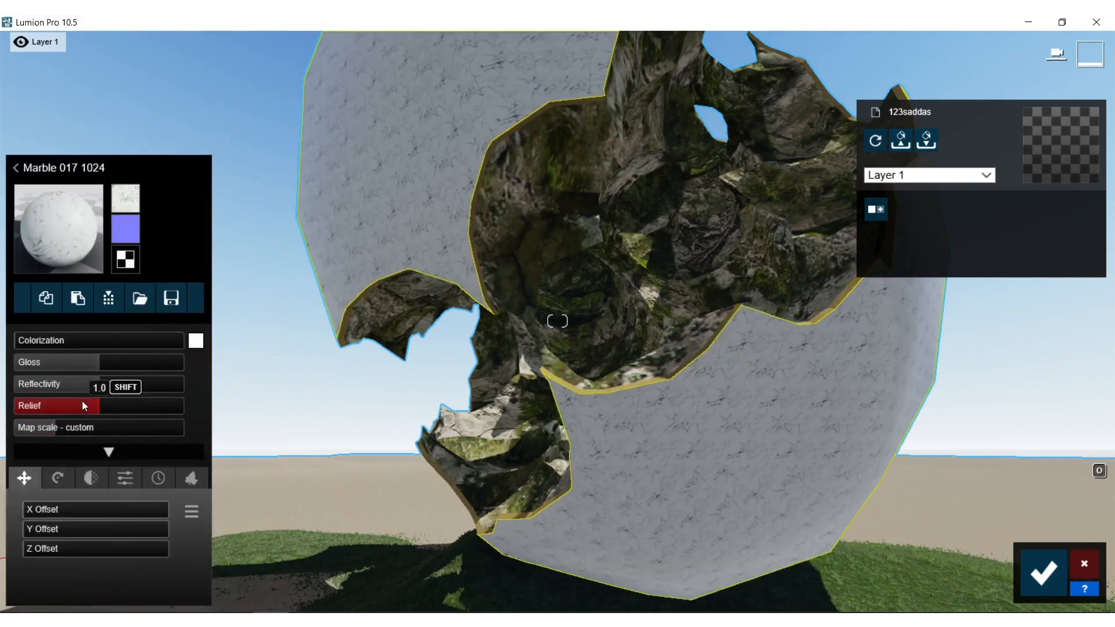
pyautogui.moveTo(64, 427); pyautogui.dragTo(76, 430)
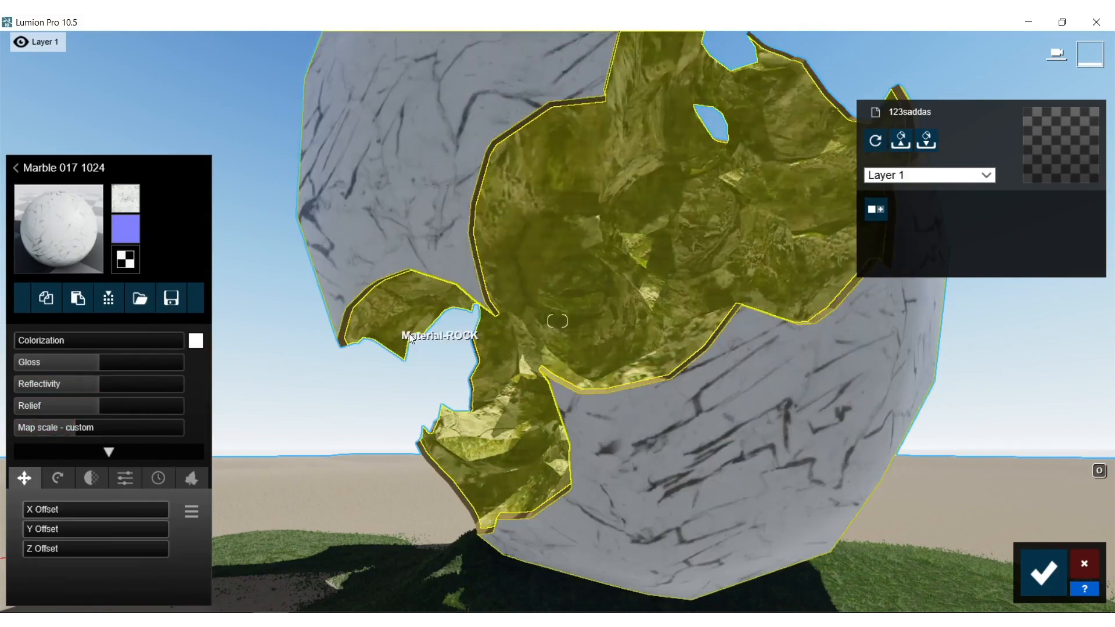
# - Assign the AgedBronze2 material to the edge strips around the sphere's carved openings
pyautogui.moveTo(541, 325); pyautogui.dragTo(562, 406, button='right')
pyautogui.press('w')
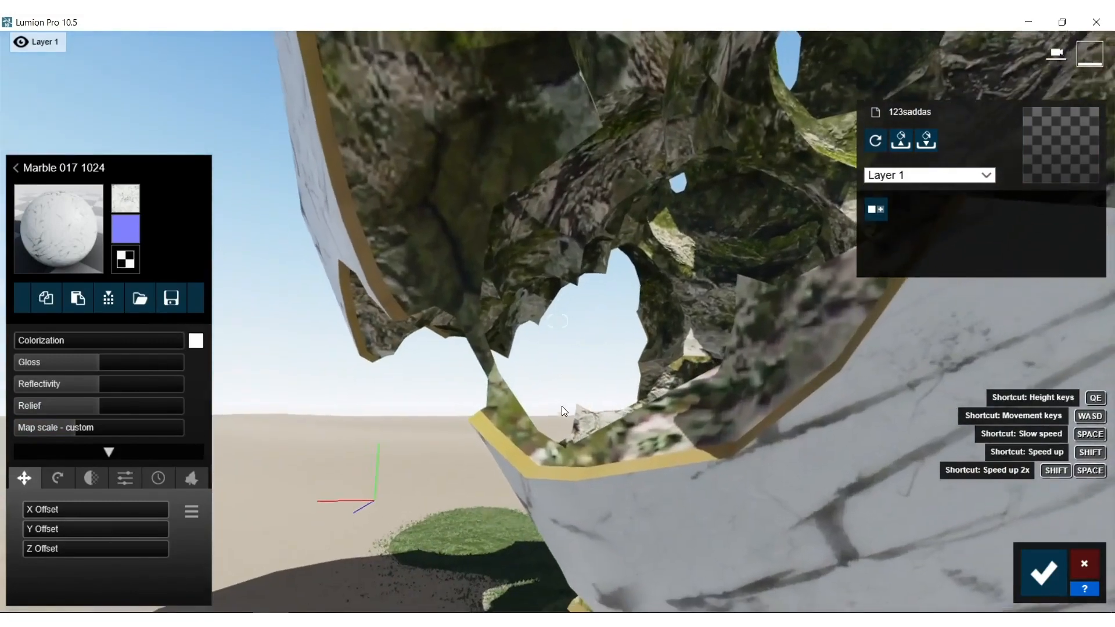
pyautogui.click(507, 436)
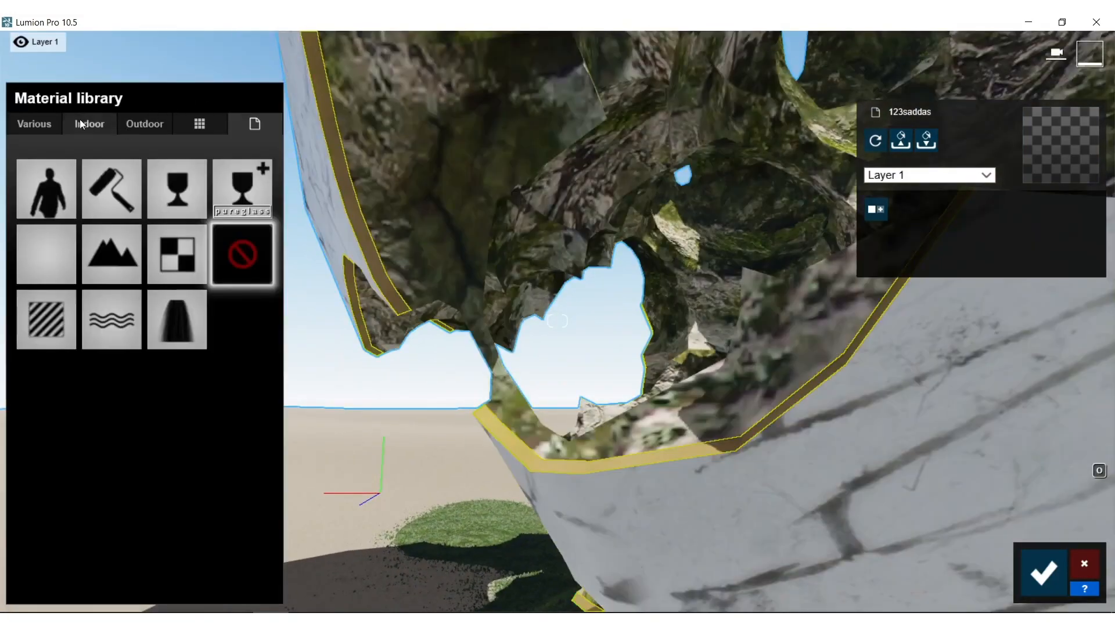
pyautogui.click(47, 124)
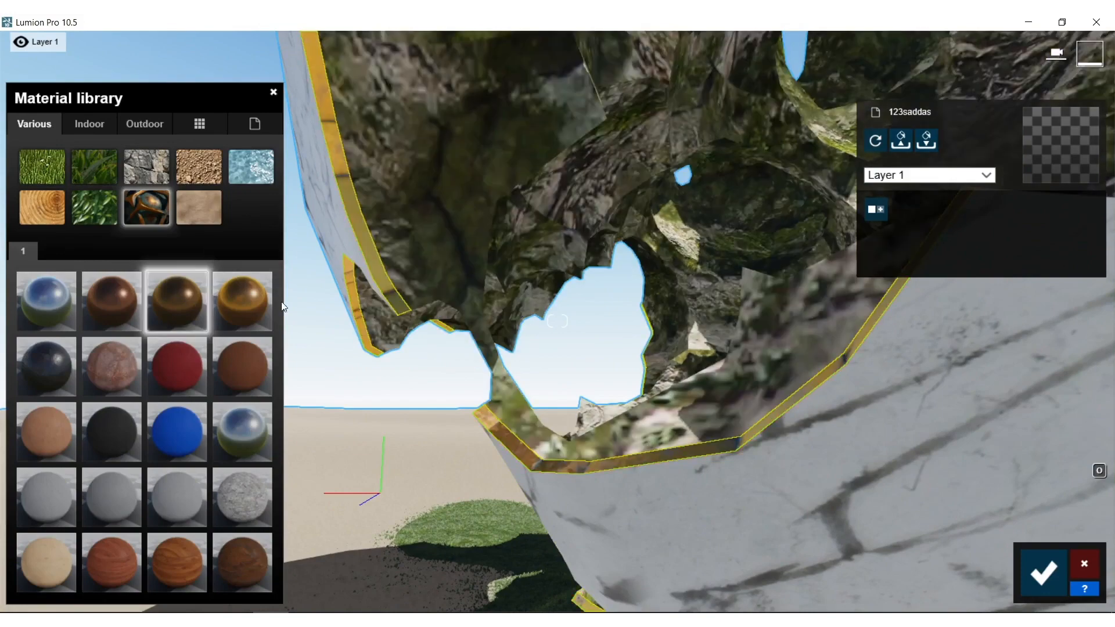
pyautogui.click(181, 298)
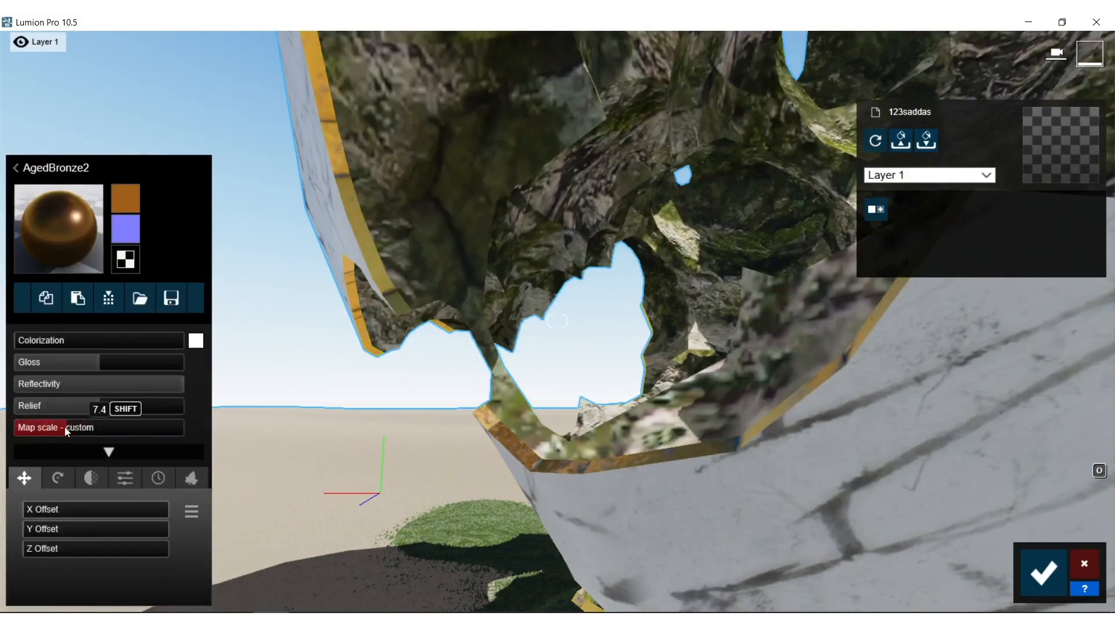
# - Set the bronze edge material's emissive value to about 0.1 and inspect the sphere from several distances
pyautogui.click(126, 479)
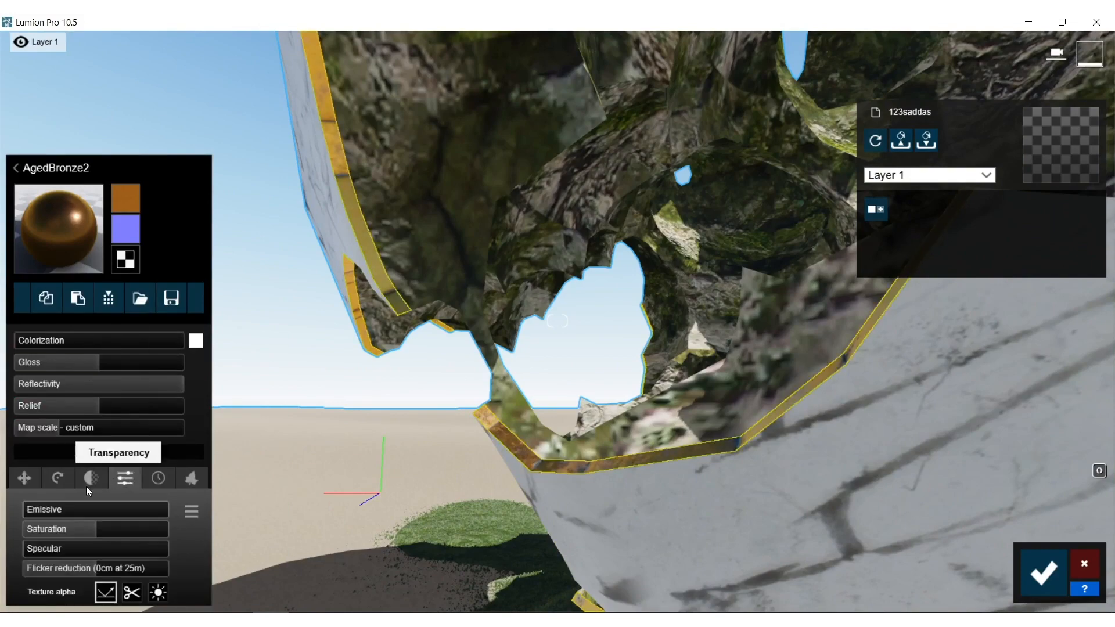
pyautogui.moveTo(35, 509); pyautogui.dragTo(44, 508)
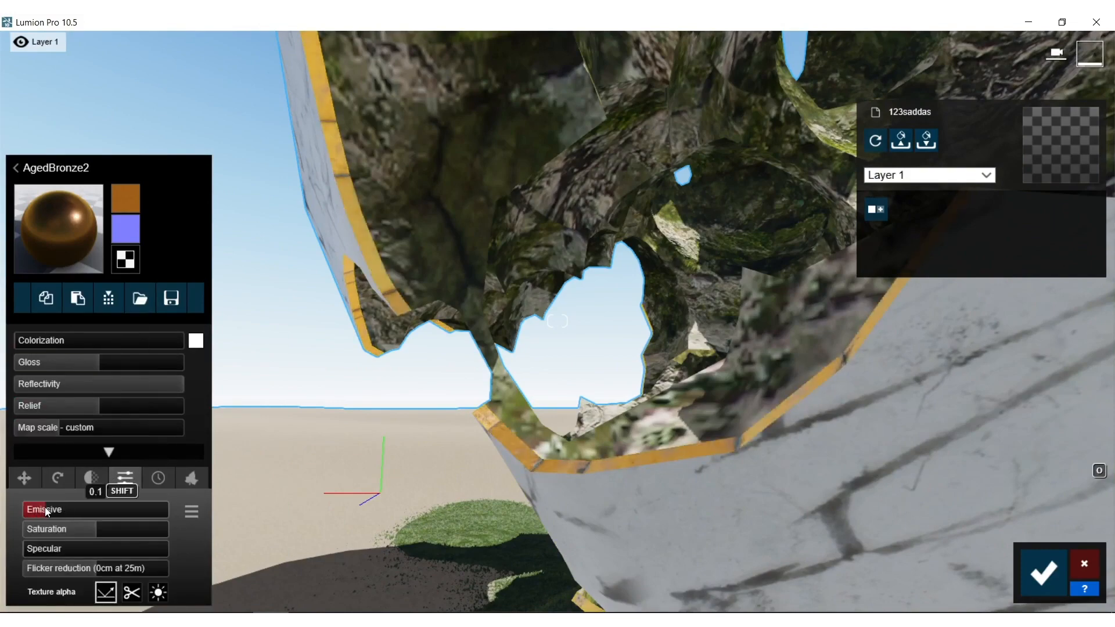
pyautogui.moveTo(372, 418); pyautogui.dragTo(464, 493, button='right')
pyautogui.press('s')
pyautogui.press('s')
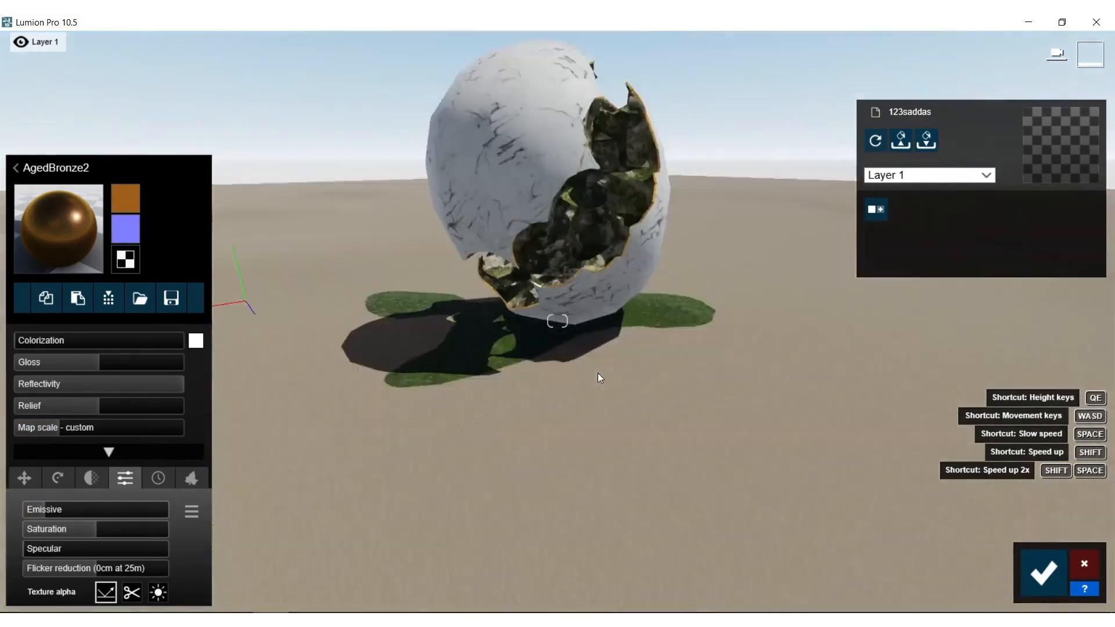
pyautogui.press('w')
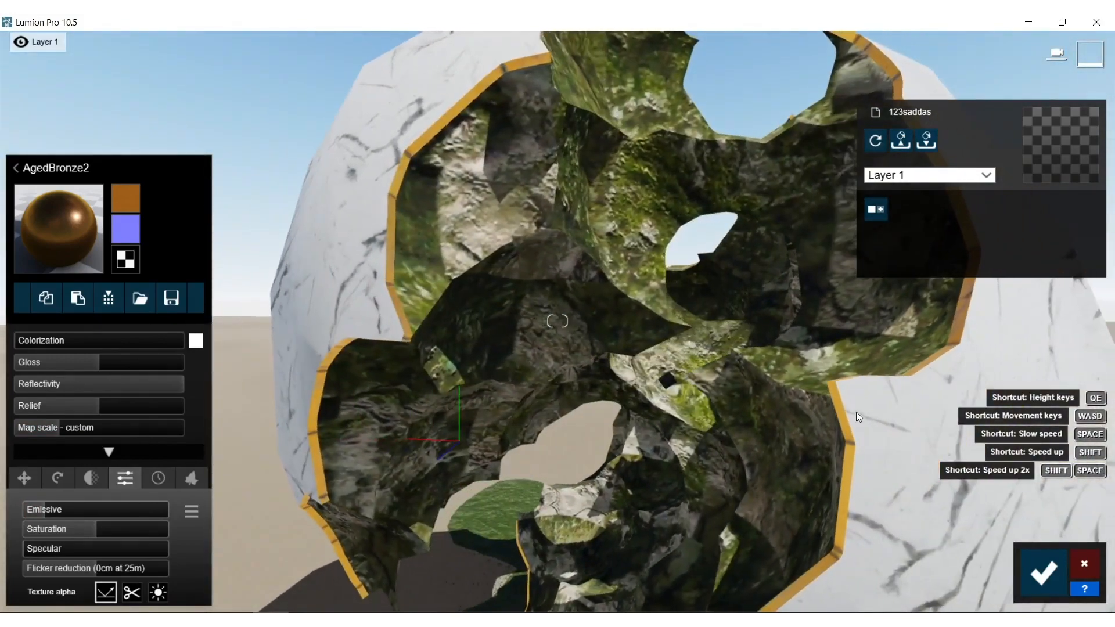
# - Save the material edits and plant Azalea RT Patch shrubs on the rock at the bottom of the sphere's carved interior
pyautogui.click(1044, 572)
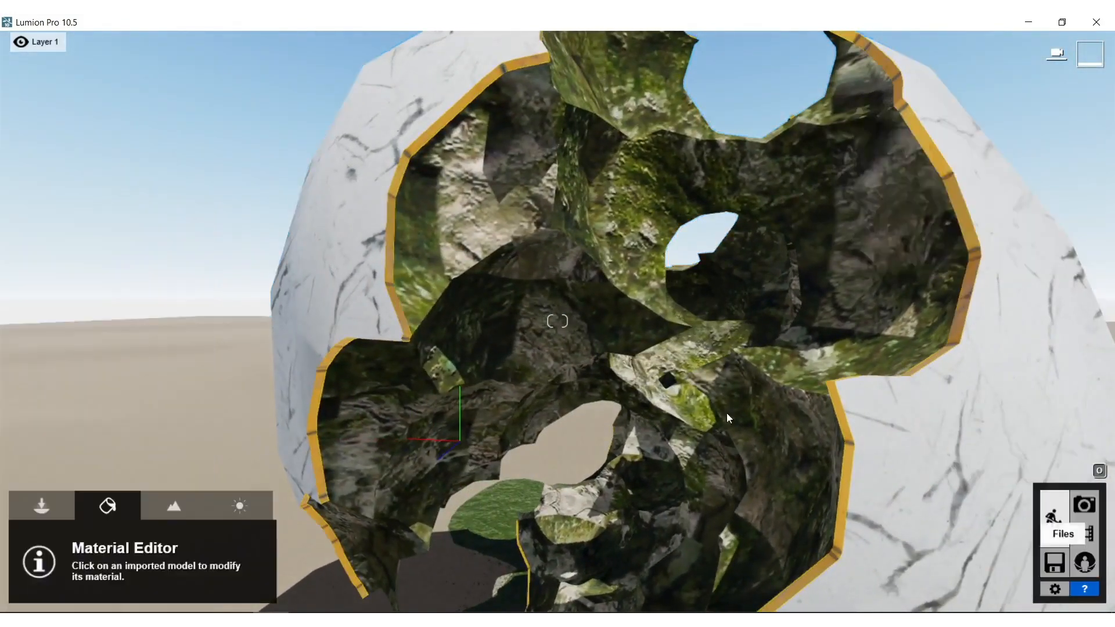
pyautogui.click(41, 506)
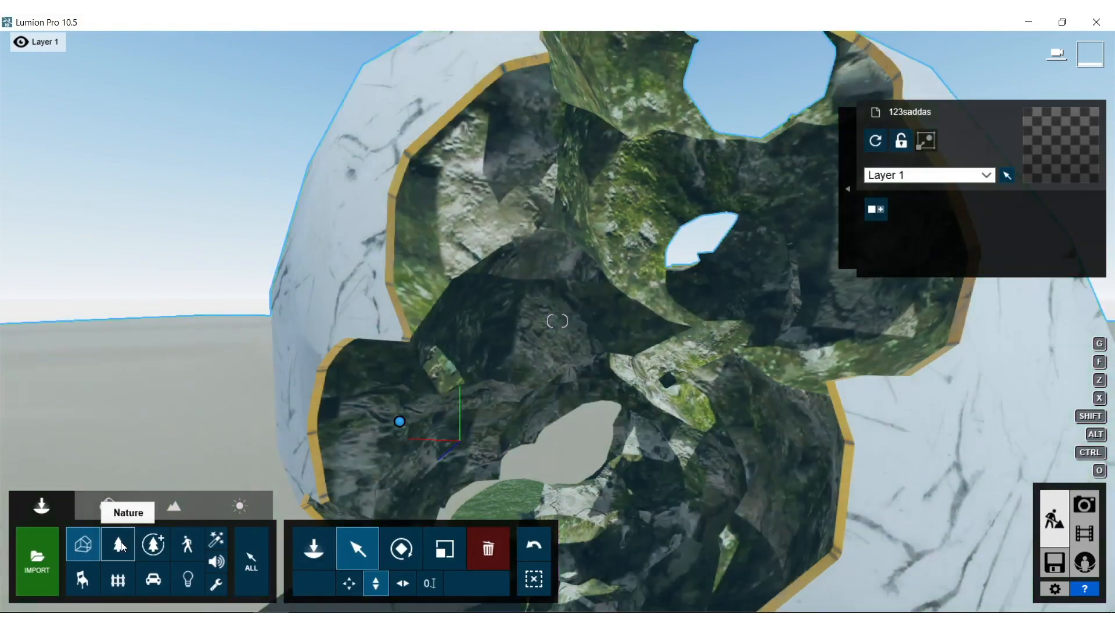
pyautogui.click(120, 545)
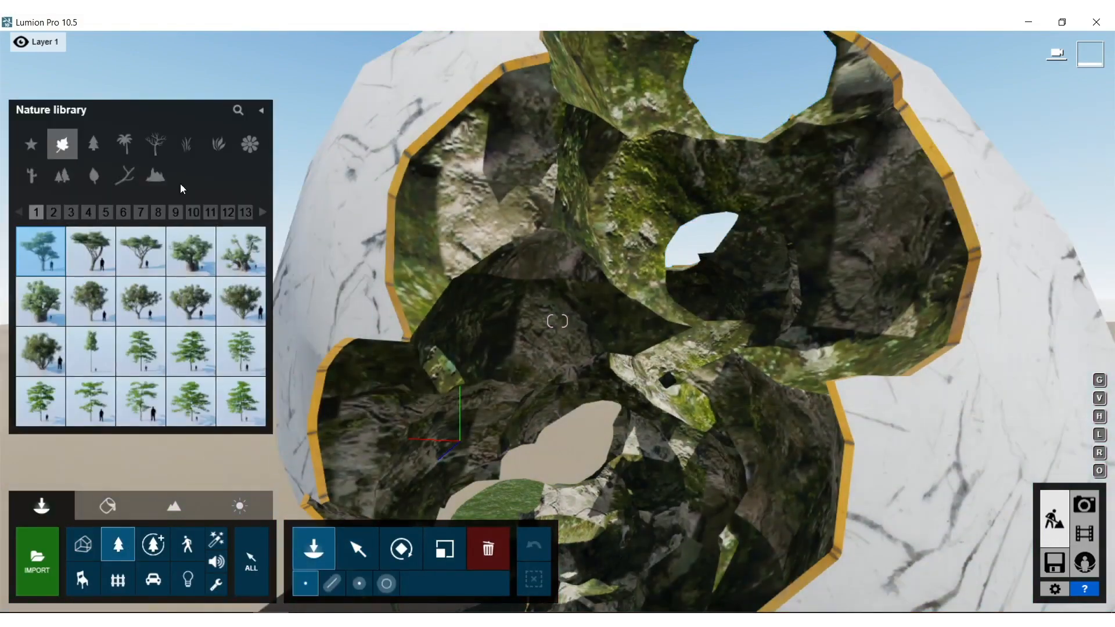
pyautogui.click(194, 152)
pyautogui.click(216, 147)
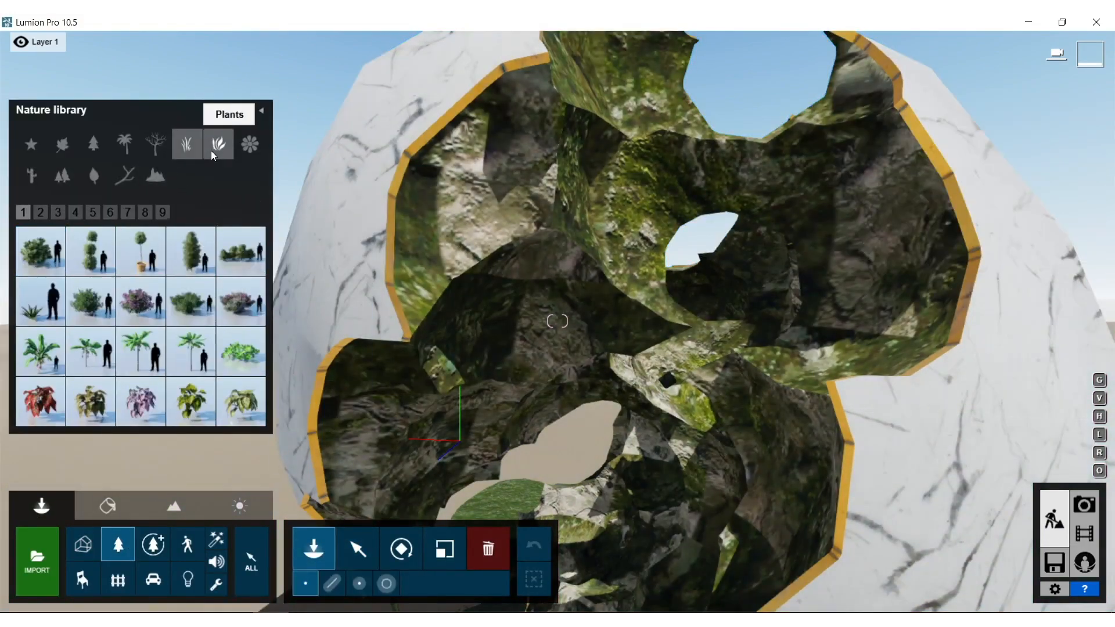
pyautogui.click(190, 311)
pyautogui.moveTo(546, 374); pyautogui.dragTo(648, 474, button='right')
pyautogui.press('w')
pyautogui.click(648, 475)
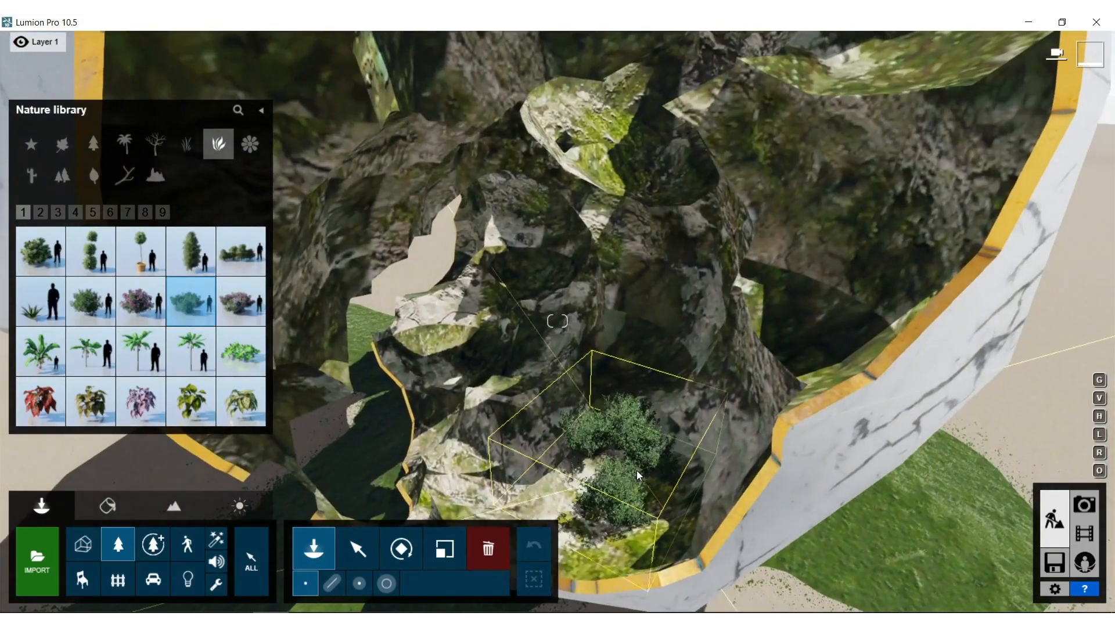
pyautogui.click(491, 476)
pyautogui.click(499, 498)
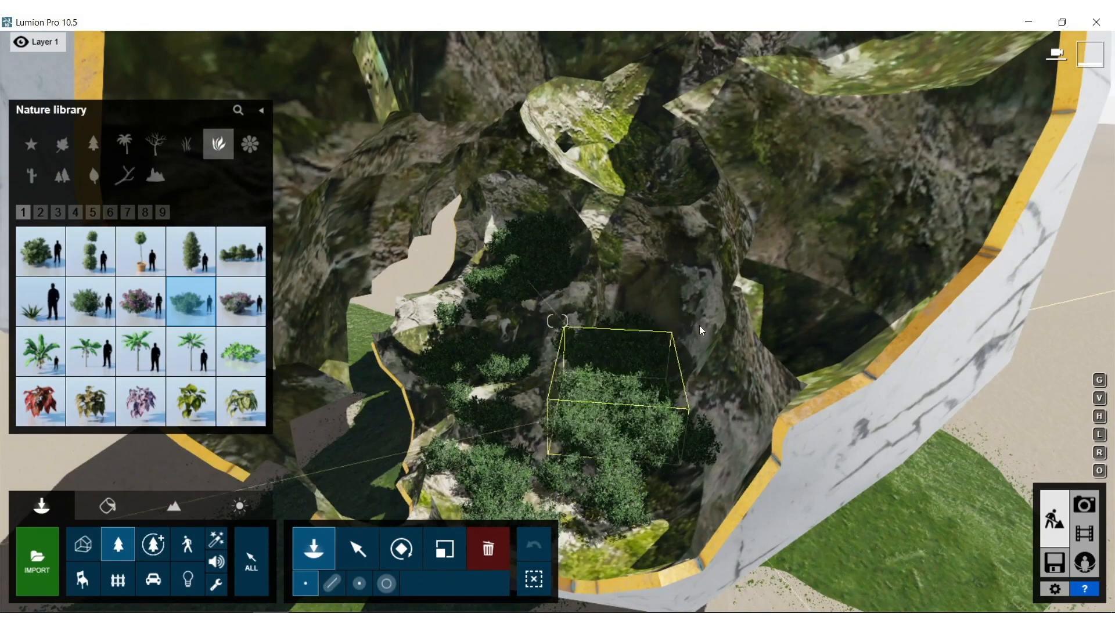
# - Plant more Azalea RT Patch shrubs on the higher rock ledges and in the side recess inside the sphere
pyautogui.click(781, 290)
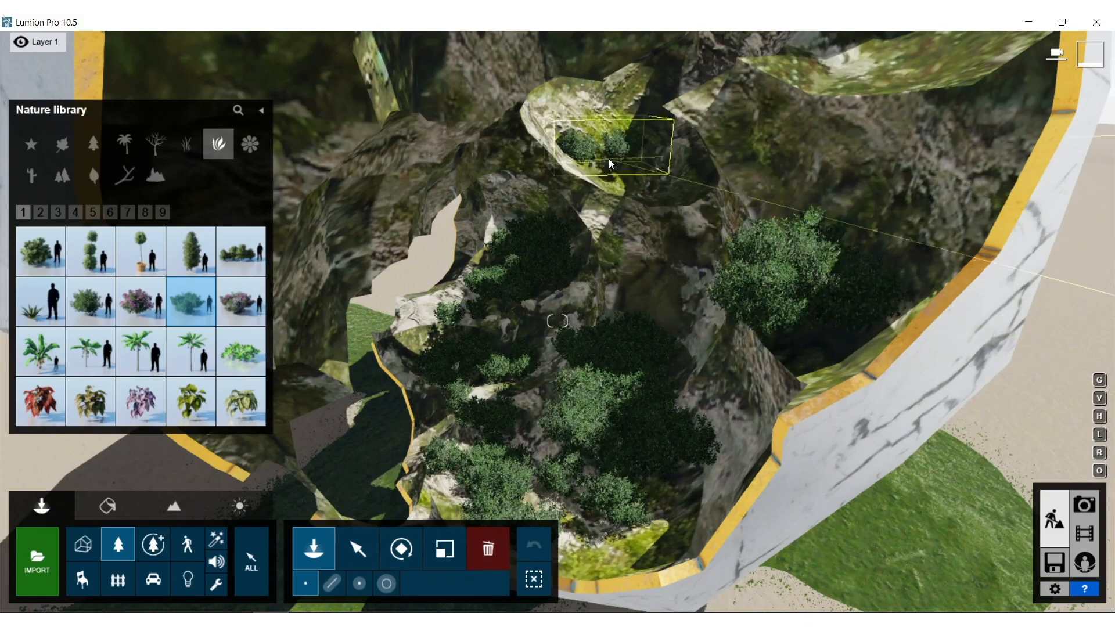
pyautogui.click(604, 165)
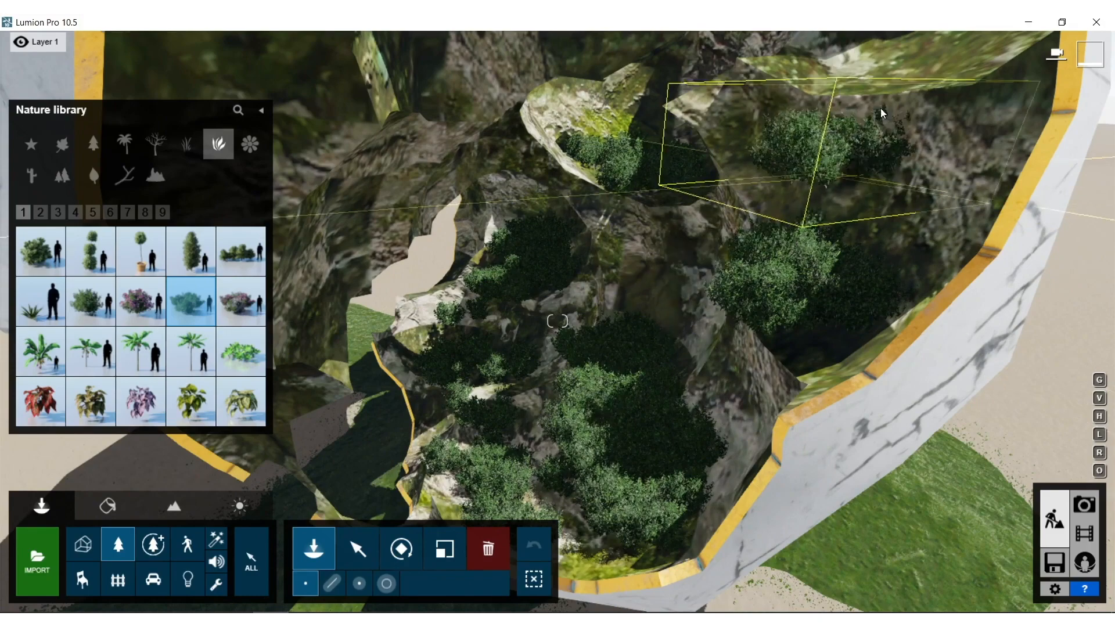
pyautogui.click(873, 87)
pyautogui.moveTo(874, 87)
pyautogui.mouseDown(button='right')
pyautogui.moveTo(871, 40)
pyautogui.moveTo(873, 85)
pyautogui.mouseUp(button='right')
pyautogui.press('s')
pyautogui.click(760, 251)
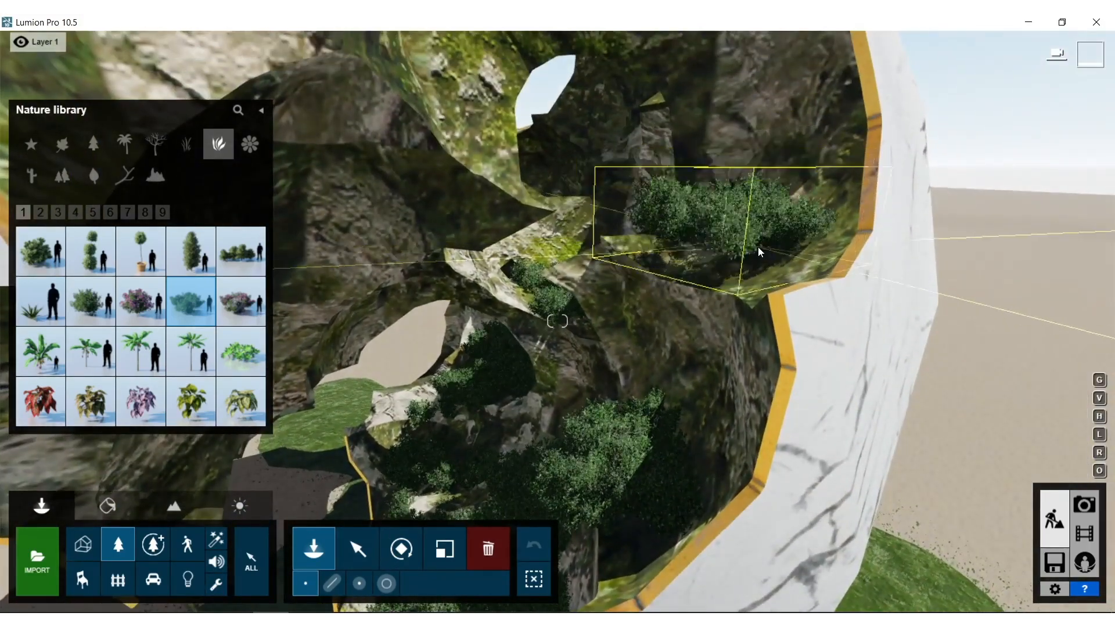
pyautogui.press('w')
pyautogui.moveTo(622, 207)
pyautogui.mouseDown(button='right')
pyautogui.moveTo(624, 143)
pyautogui.moveTo(617, 202)
pyautogui.mouseUp(button='right')
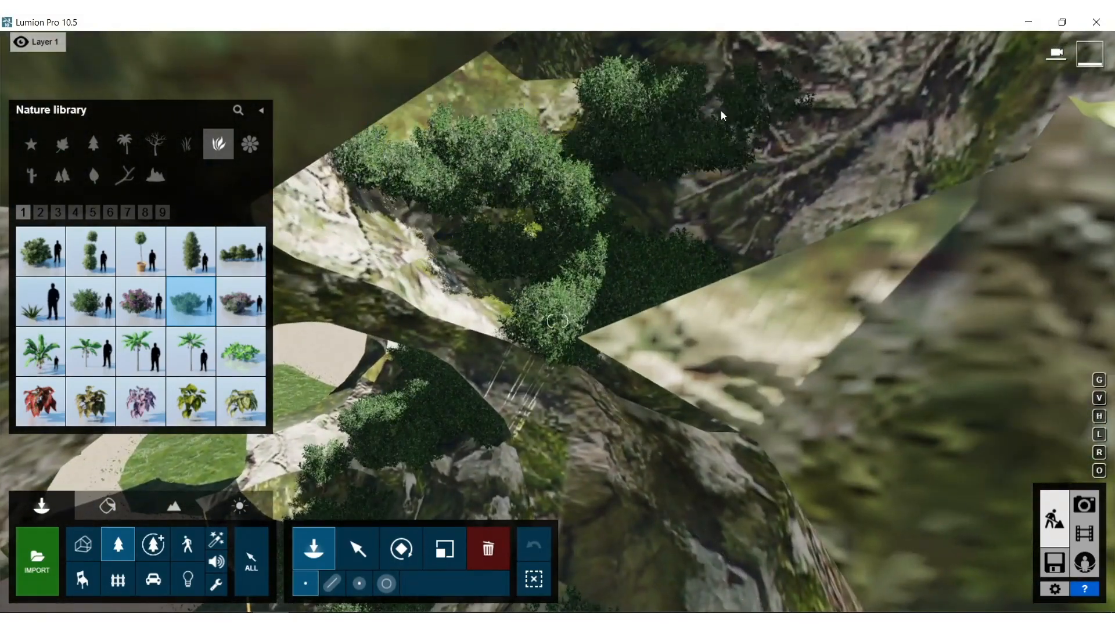
pyautogui.moveTo(791, 157); pyautogui.dragTo(660, 186, button='right')
pyautogui.press('s')
pyautogui.press('w')
pyautogui.press('w')
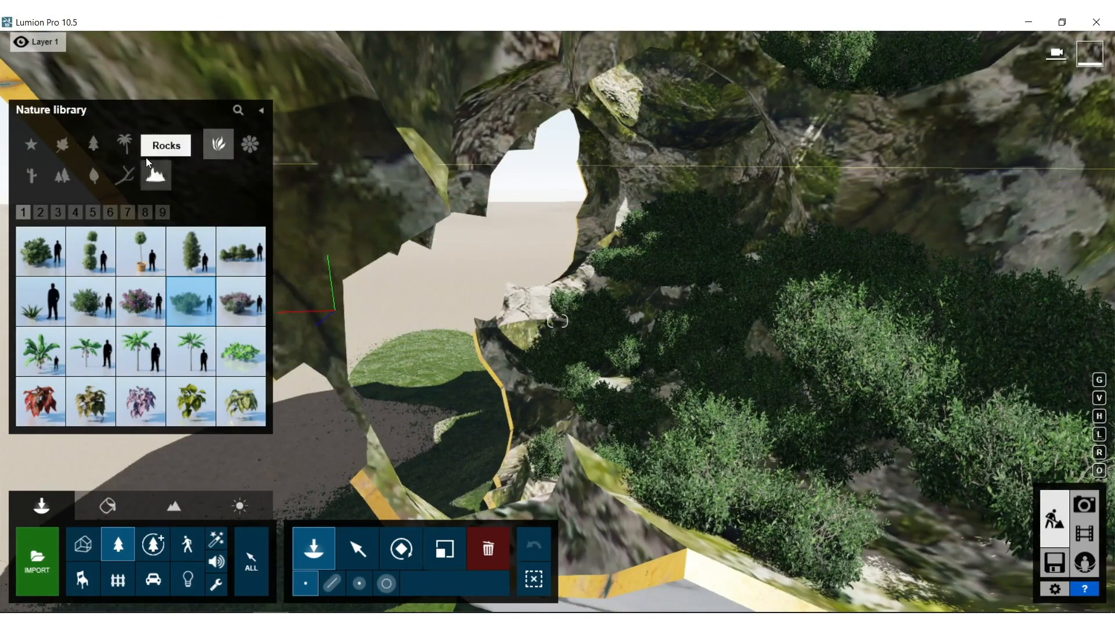
# - Plant broad green conifers among the shrubs on the lower rock inside the sphere, one central and others beside the small opening
pyautogui.click(96, 142)
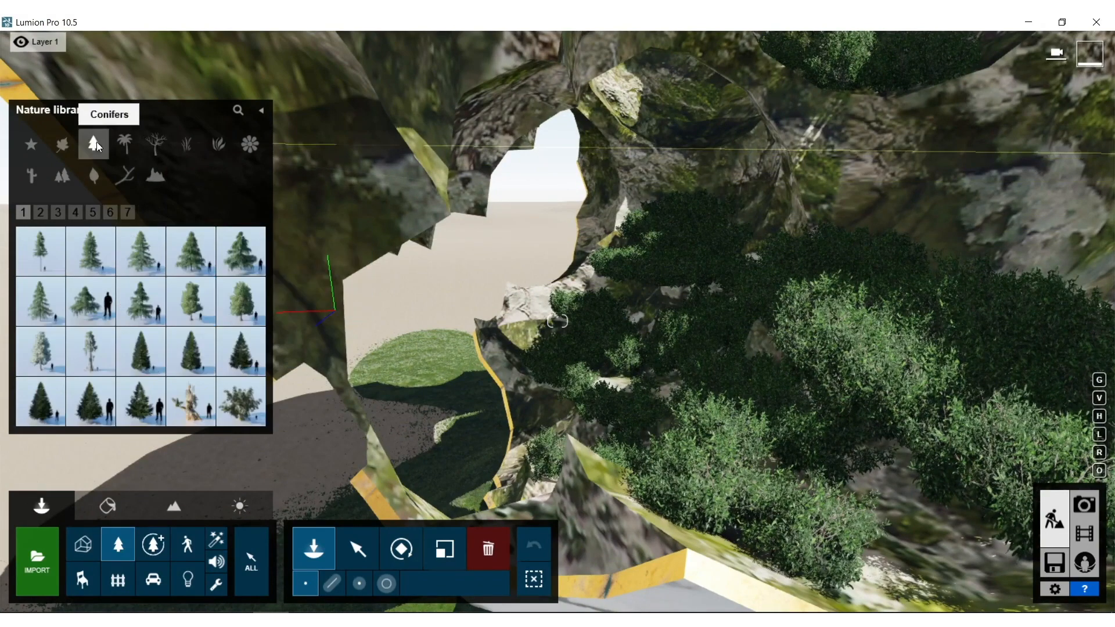
pyautogui.click(201, 299)
pyautogui.press('s')
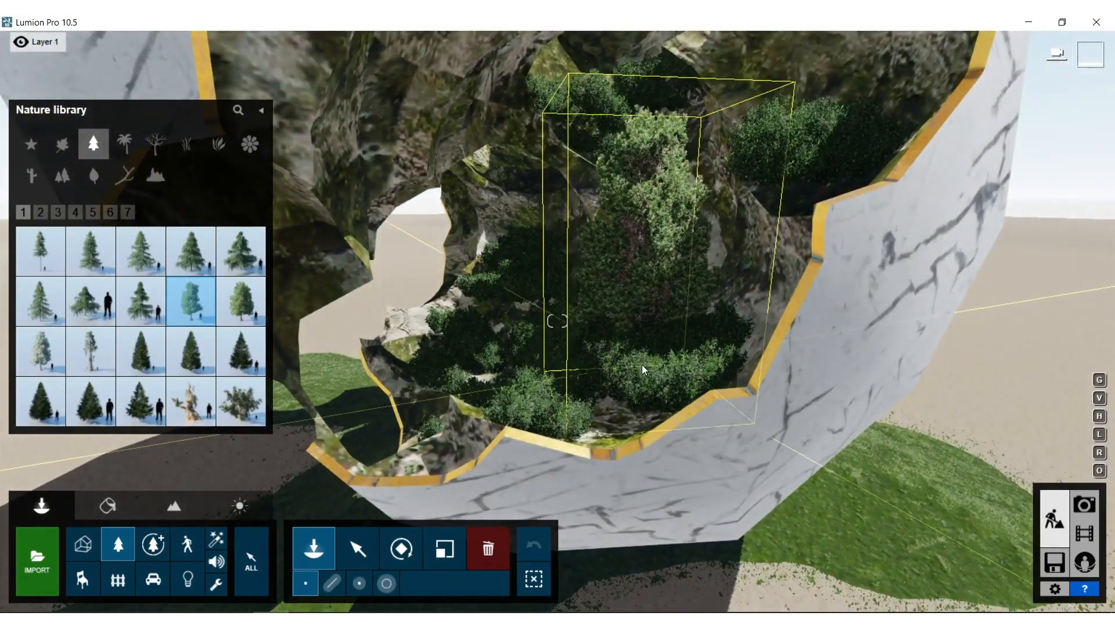
pyautogui.click(642, 369)
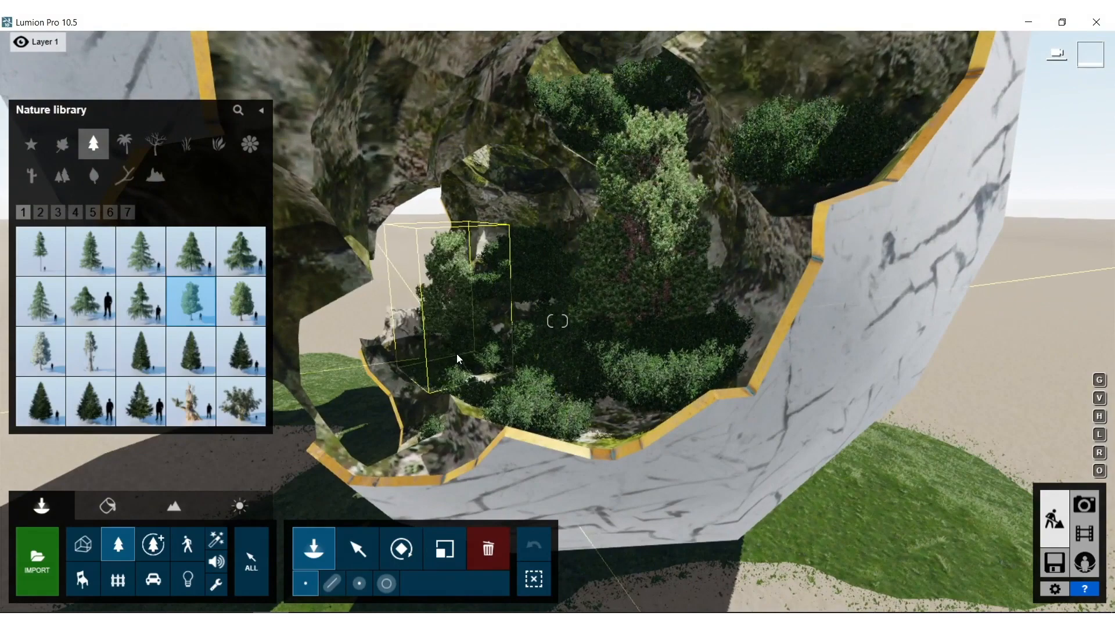
pyautogui.click(504, 386)
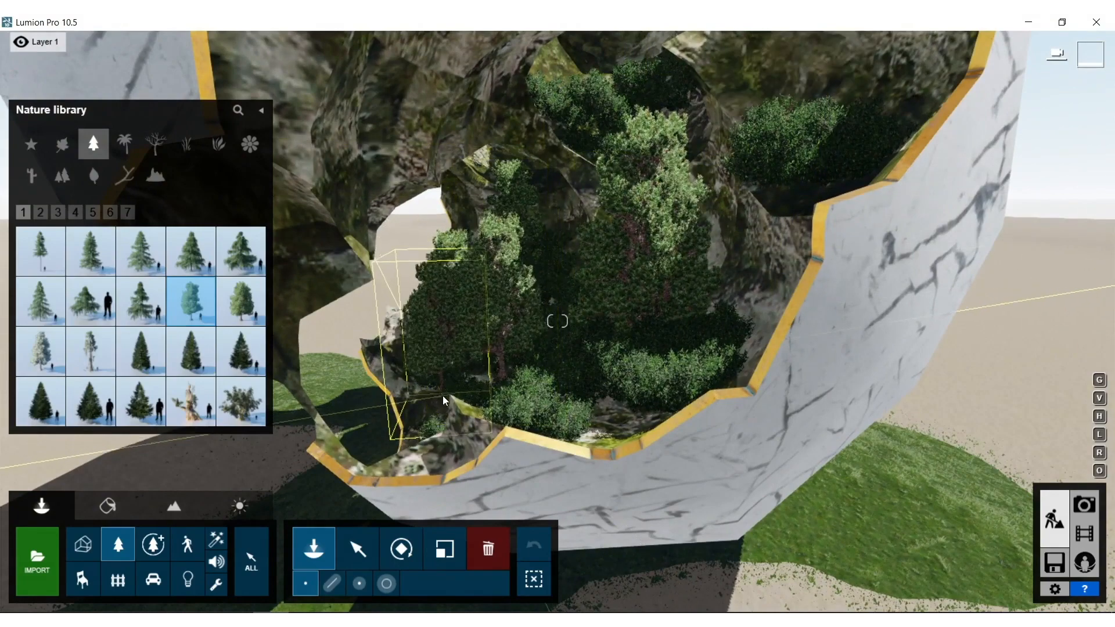
pyautogui.click(445, 399)
# - Plant an Austrian Pine RT on the rock at the lower rim of the sphere's opening
pyautogui.moveTo(621, 342); pyautogui.dragTo(697, 244, button='right')
pyautogui.press('w')
pyautogui.moveTo(468, 339); pyautogui.dragTo(350, 321, button='right')
pyautogui.press('s')
pyautogui.press('w')
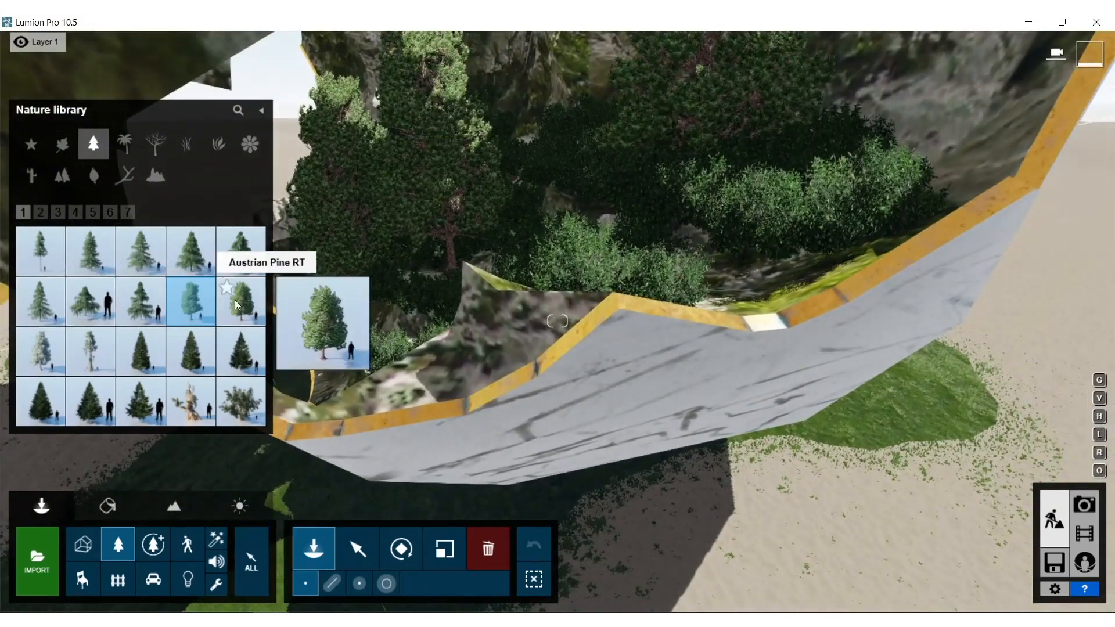
pyautogui.click(235, 300)
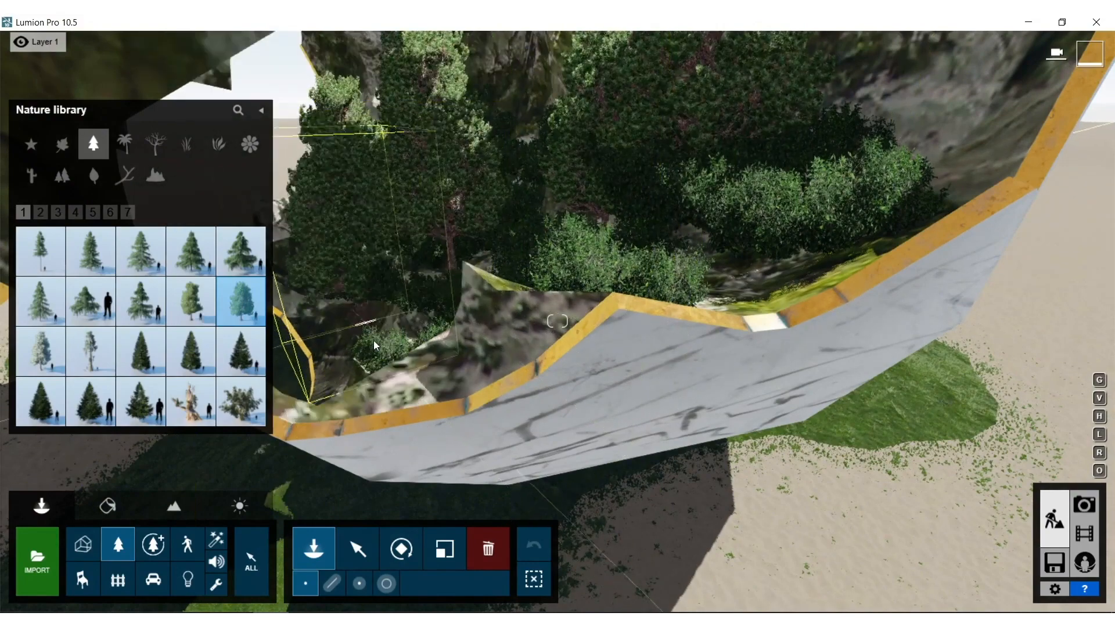
pyautogui.press('s')
pyautogui.moveTo(372, 360); pyautogui.dragTo(349, 249, button='right')
pyautogui.press('s')
pyautogui.moveTo(444, 195); pyautogui.dragTo(451, 224, button='right')
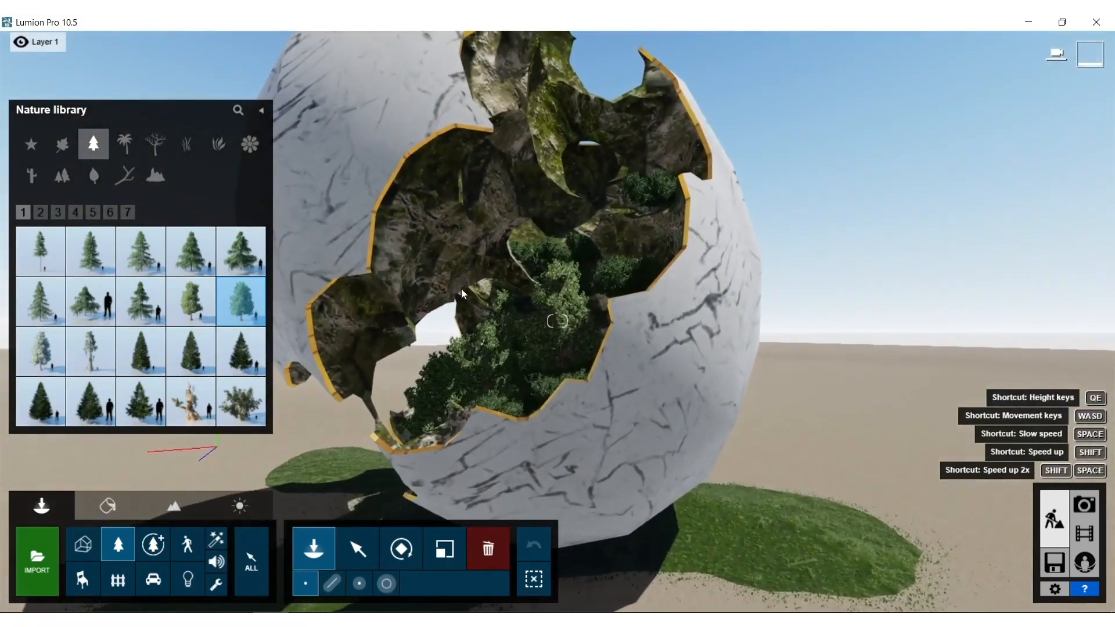
# - Select all the trees and shrubs inside the sphere together and lower them further into the rock
pyautogui.click(377, 559)
pyautogui.press('s')
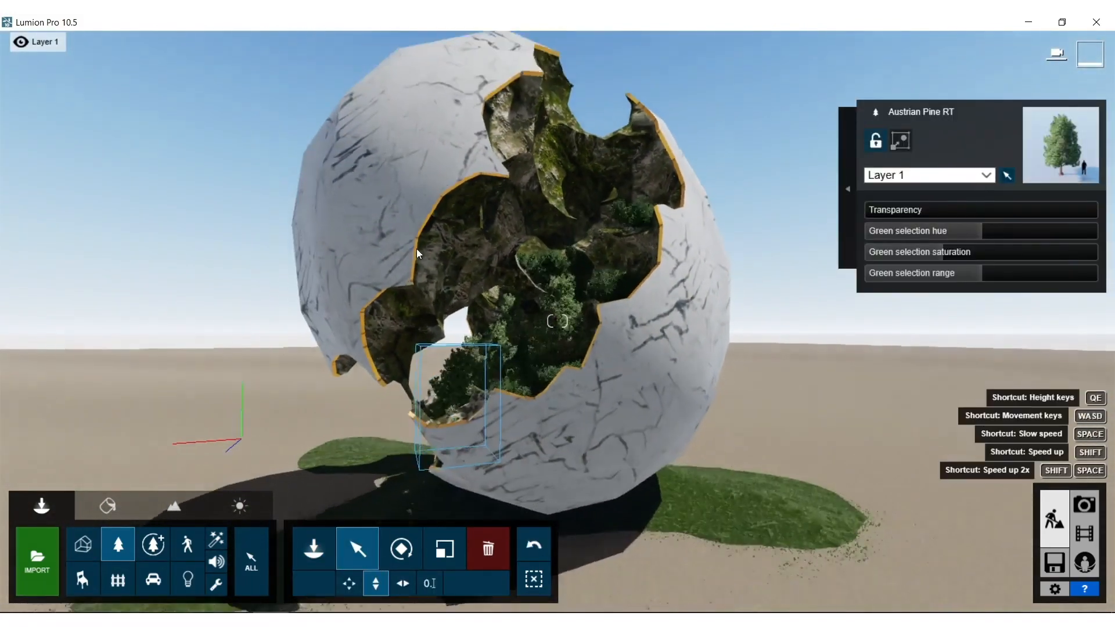
pyautogui.keyDown('ctrl'); pyautogui.moveTo(211, 124); pyautogui.dragTo(895, 488); pyautogui.keyUp('ctrl')
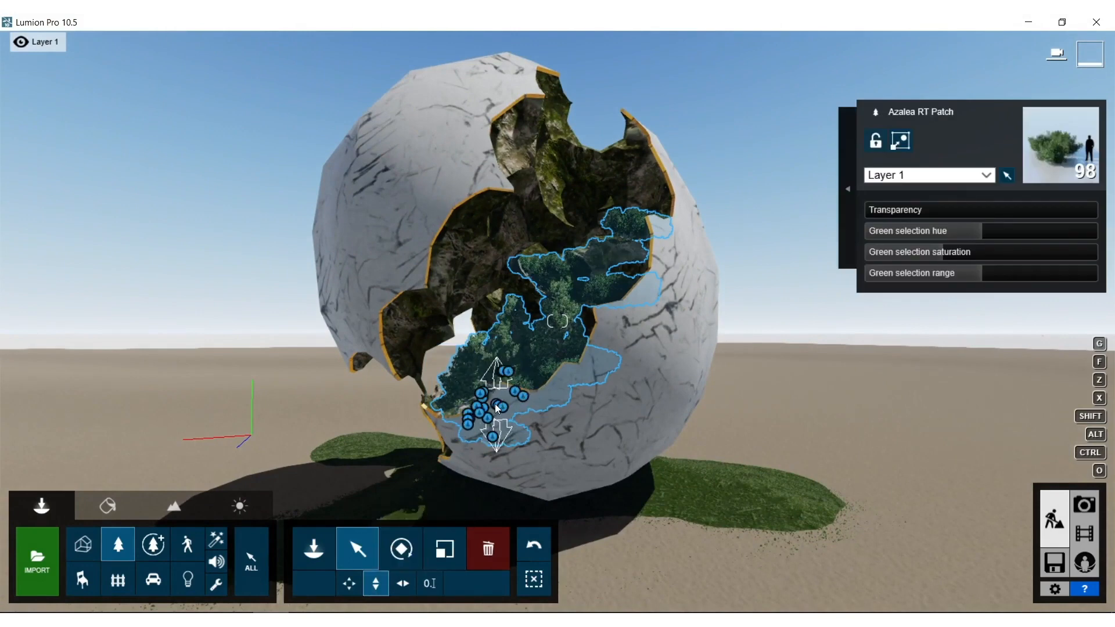
pyautogui.moveTo(497, 415); pyautogui.dragTo(509, 486)
# - Paint low yellow-green grass plants over the shaded front of the mound and nearby sand at a density of about 0.4
pyautogui.moveTo(509, 486); pyautogui.dragTo(523, 459, button='right')
pyautogui.press('w')
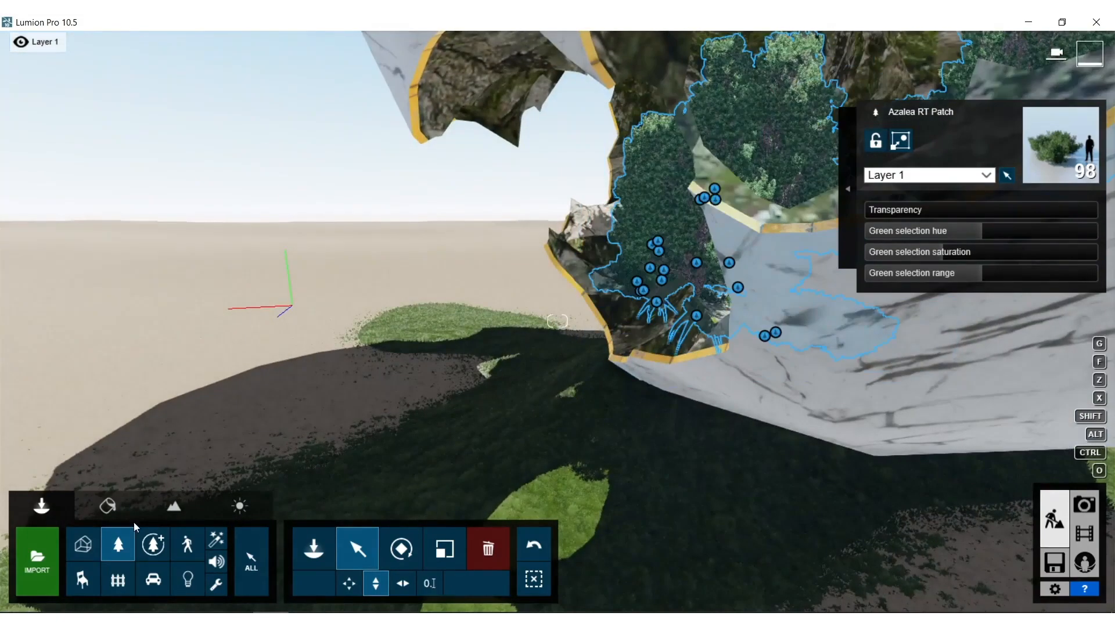
pyautogui.click(110, 552)
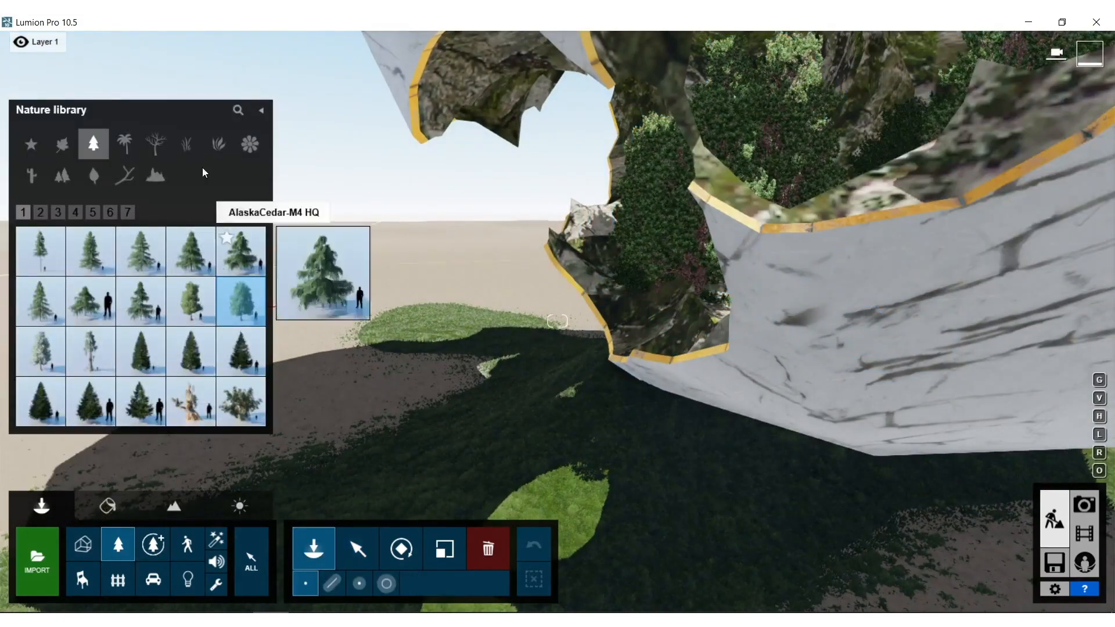
pyautogui.click(188, 144)
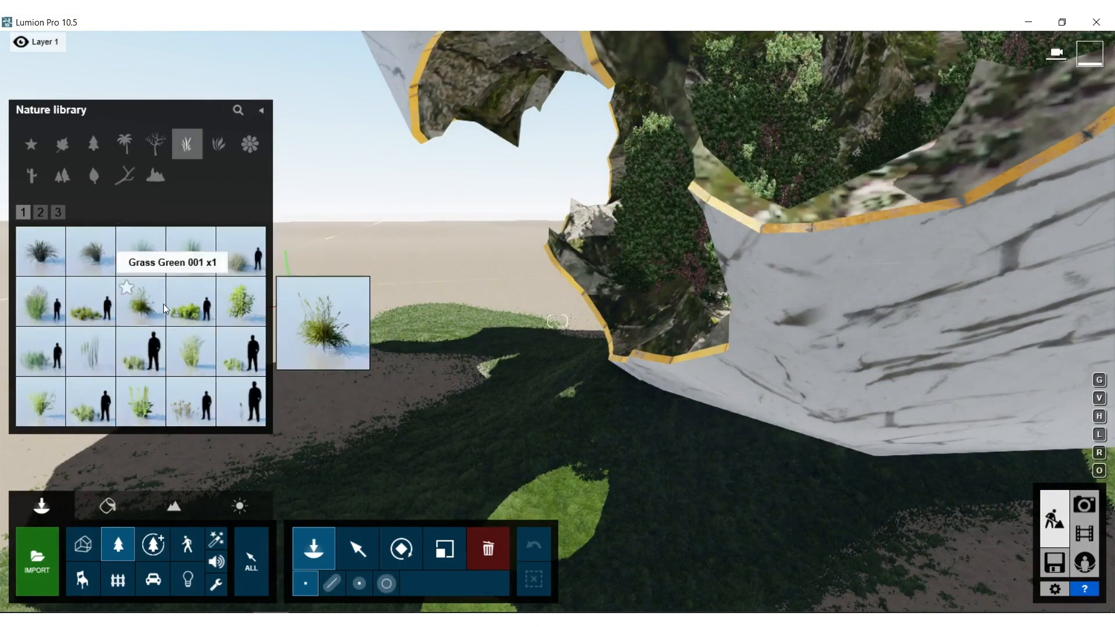
pyautogui.click(91, 301)
pyautogui.press('s')
pyautogui.moveTo(347, 360); pyautogui.dragTo(438, 263, button='right')
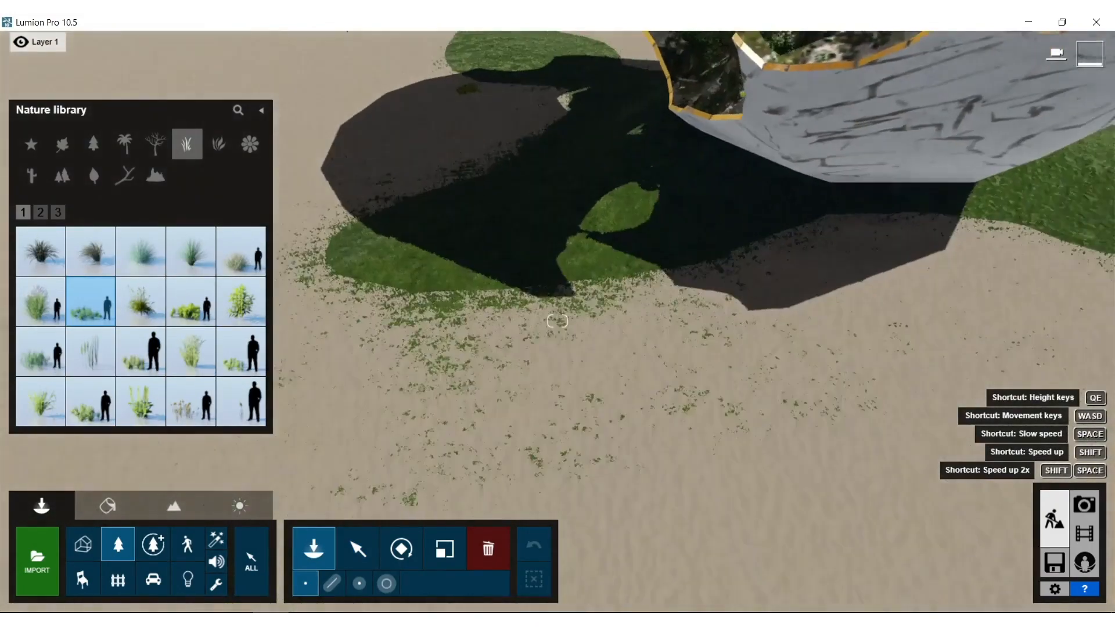
pyautogui.click(387, 583)
pyautogui.moveTo(532, 531); pyautogui.dragTo(523, 532)
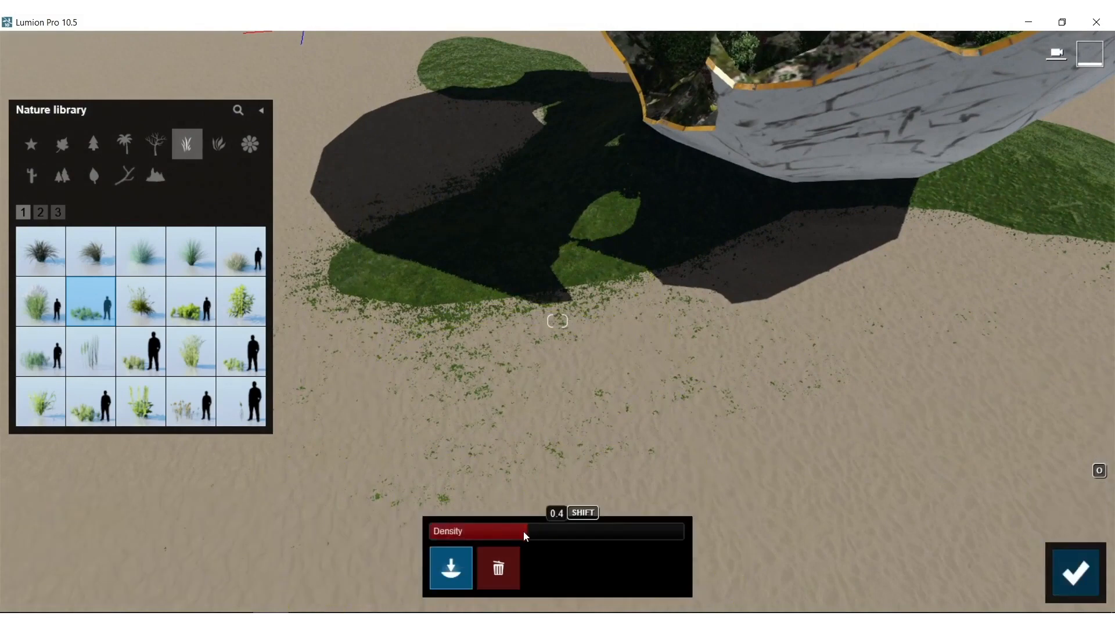
pyautogui.moveTo(483, 249); pyautogui.dragTo(416, 266)
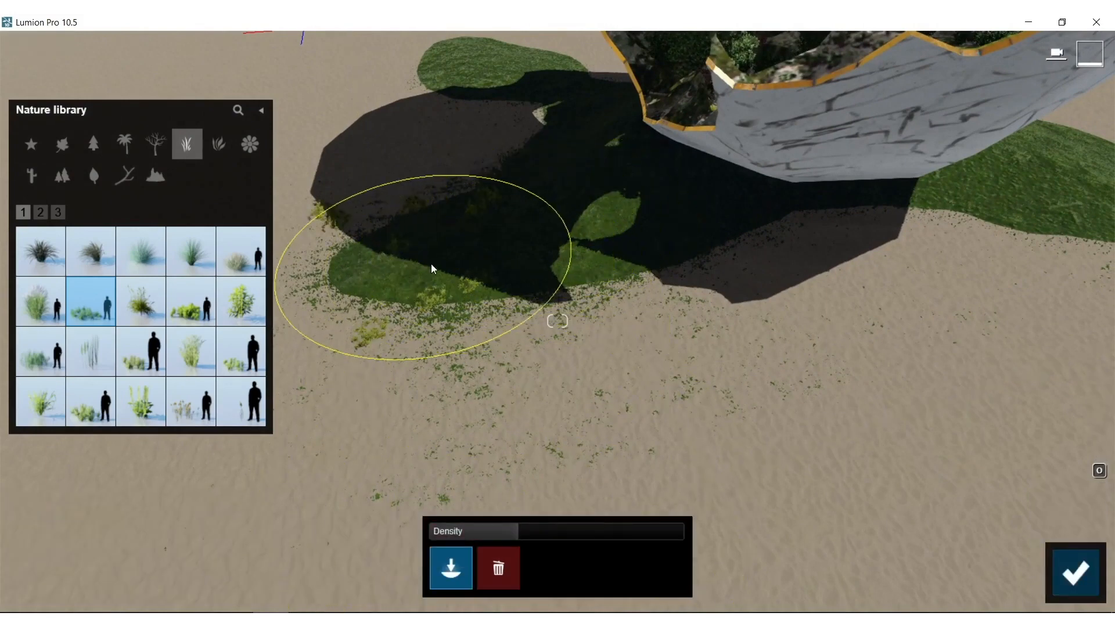
pyautogui.click(697, 304)
# - Paint the same grass plants over the sunlit mound beside the sphere and along its sandy edge
pyautogui.press('s')
pyautogui.moveTo(779, 281)
pyautogui.mouseDown(button='right')
pyautogui.moveTo(761, 276)
pyautogui.moveTo(697, 198)
pyautogui.moveTo(677, 255)
pyautogui.moveTo(649, 269)
pyautogui.mouseUp(button='right')
pyautogui.press('a')
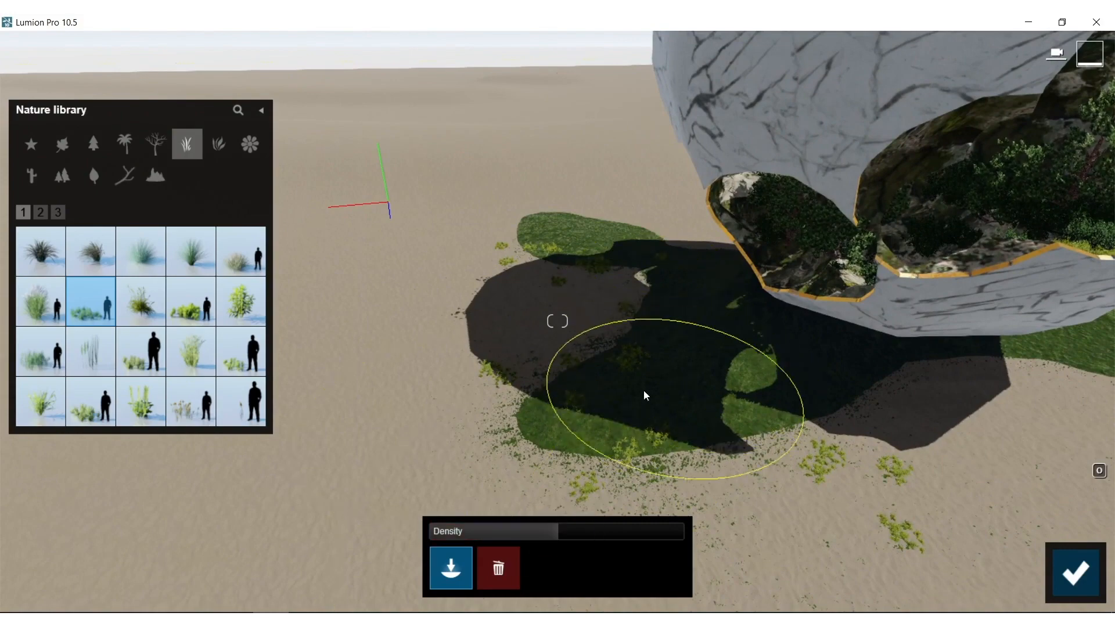
pyautogui.moveTo(659, 401)
pyautogui.mouseDown(button='right')
pyautogui.moveTo(726, 378)
pyautogui.moveTo(672, 466)
pyautogui.mouseUp(button='right')
pyautogui.press('w')
pyautogui.press('s')
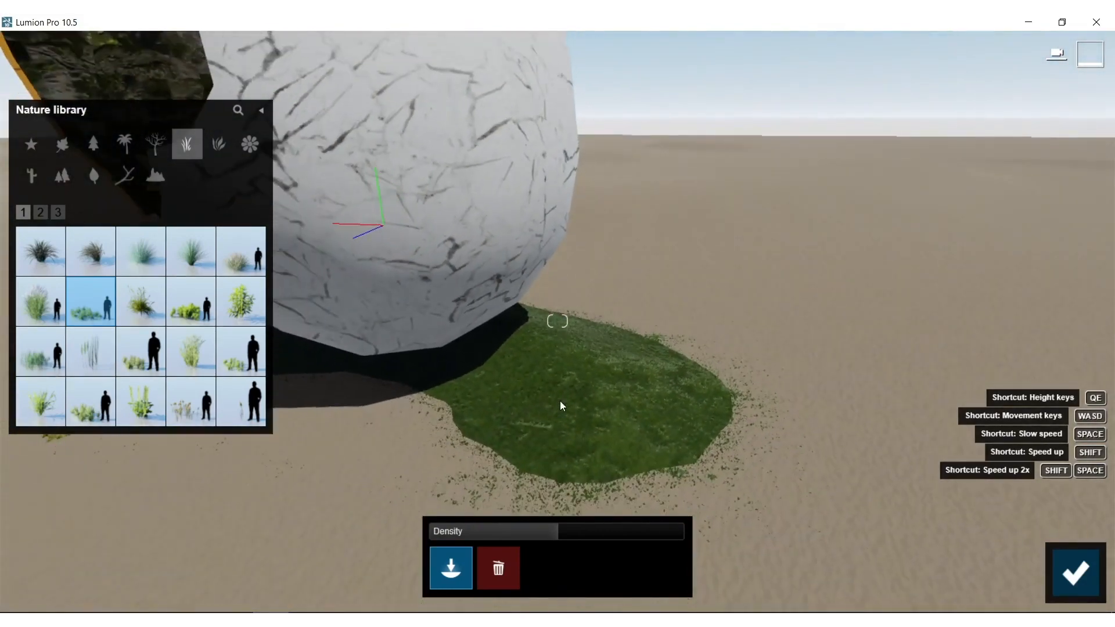
pyautogui.moveTo(513, 410)
pyautogui.mouseDown()
pyautogui.moveTo(639, 465)
pyautogui.moveTo(609, 363)
pyautogui.mouseUp()
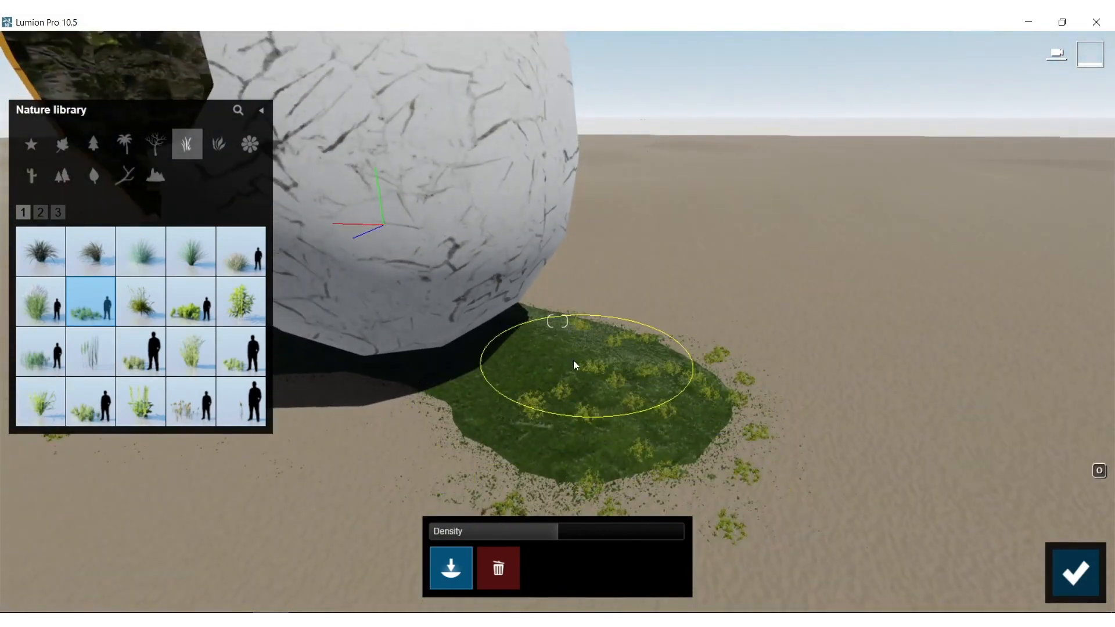
pyautogui.moveTo(717, 463); pyautogui.dragTo(713, 353)
# - Paint low, wide dark-green shrubs over the sunlit grass mound beside the sphere
pyautogui.press('s')
pyautogui.moveTo(599, 366)
pyautogui.mouseDown(button='right')
pyautogui.moveTo(586, 255)
pyautogui.moveTo(609, 251)
pyautogui.mouseUp(button='right')
pyautogui.press('a')
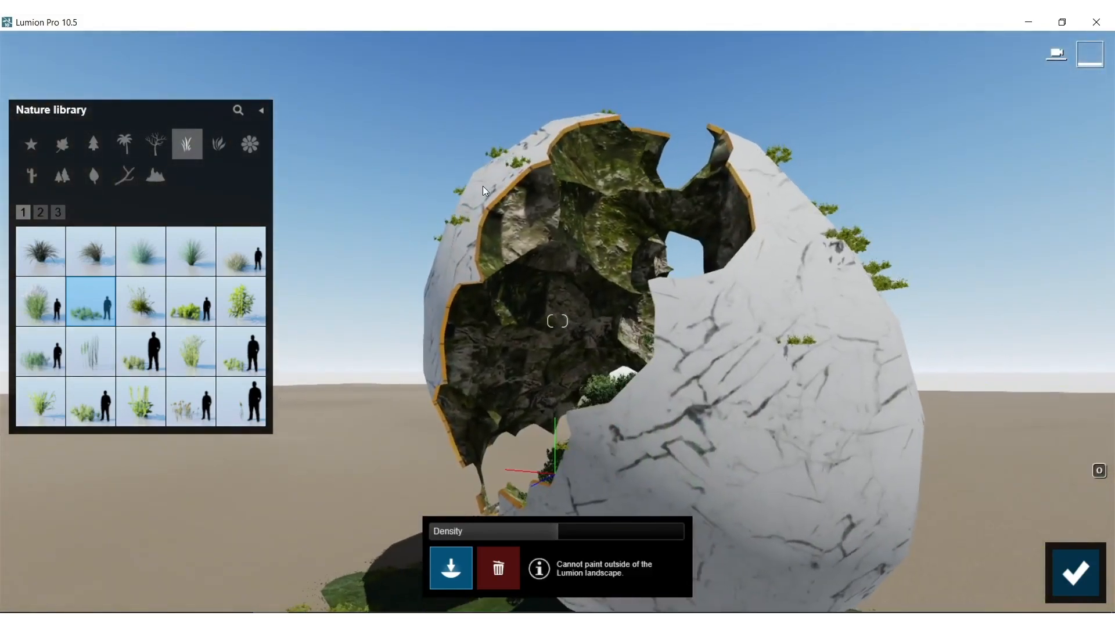
pyautogui.moveTo(630, 391); pyautogui.dragTo(657, 459, button='right')
pyautogui.press('a')
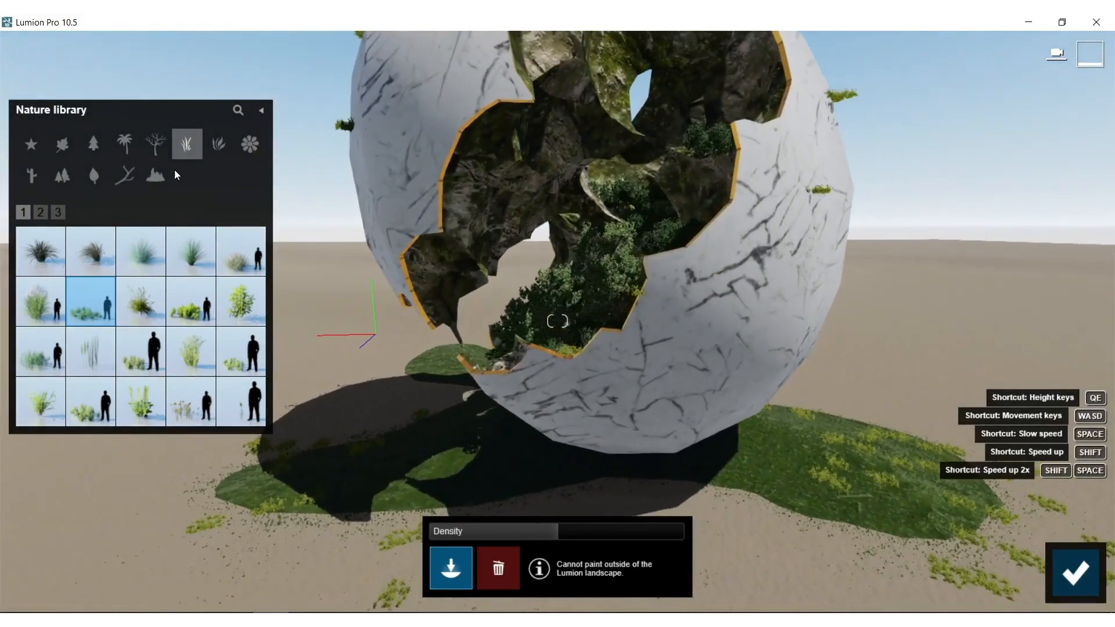
pyautogui.click(218, 143)
pyautogui.moveTo(235, 254)
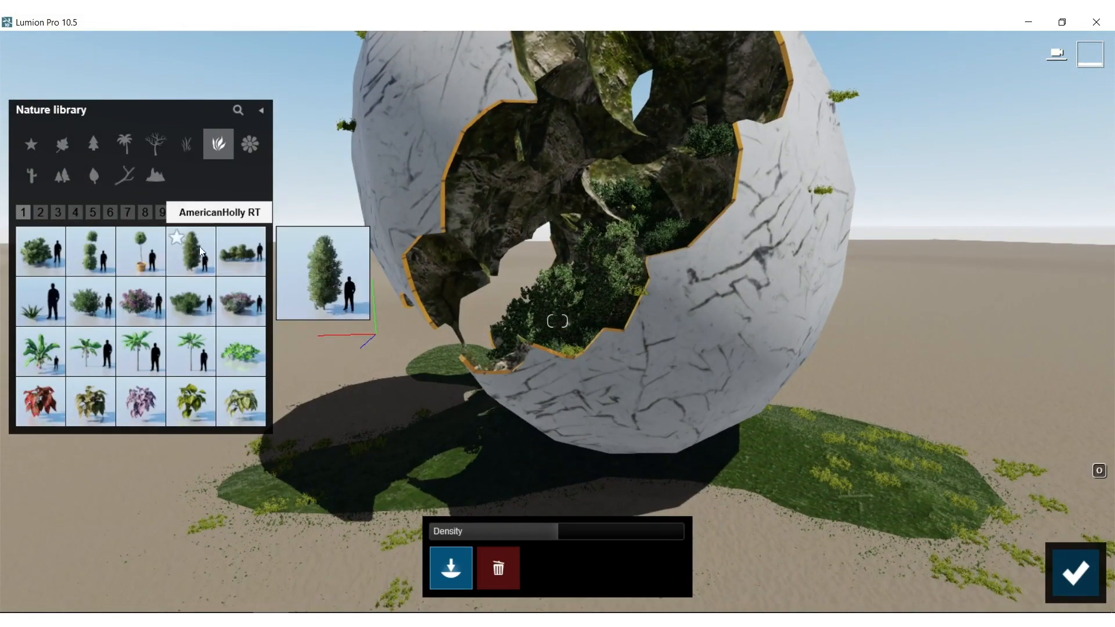
pyautogui.click(235, 254)
pyautogui.moveTo(825, 463); pyautogui.dragTo(798, 450)
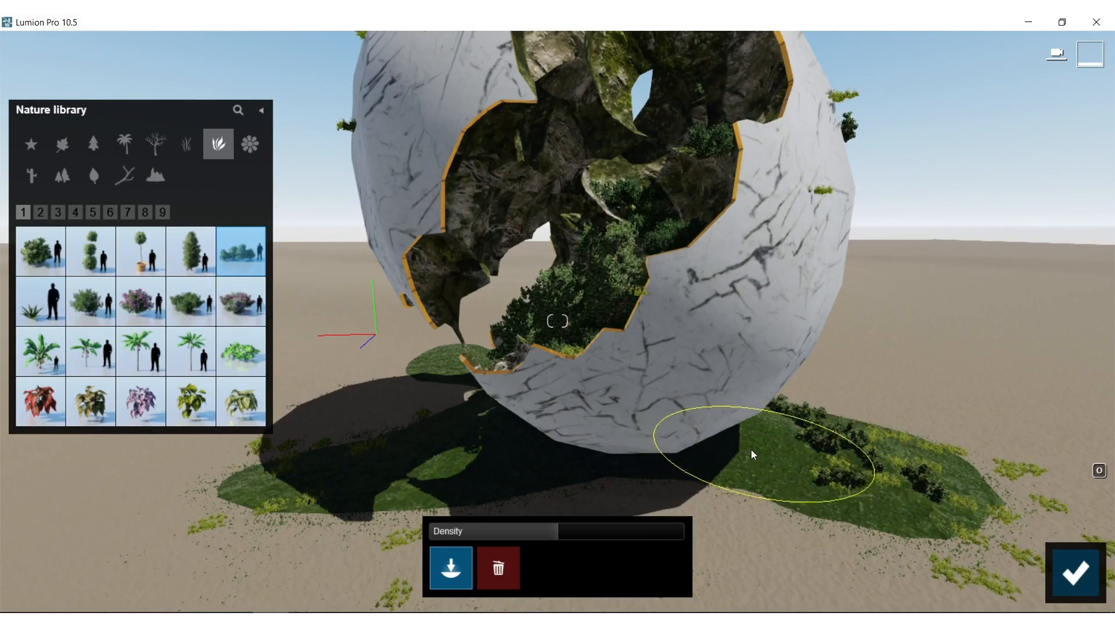
# - Continue painting the low shrubs onto the grass patch on the far side of the sphere
pyautogui.moveTo(789, 456); pyautogui.dragTo(674, 465, button='right')
pyautogui.press('w')
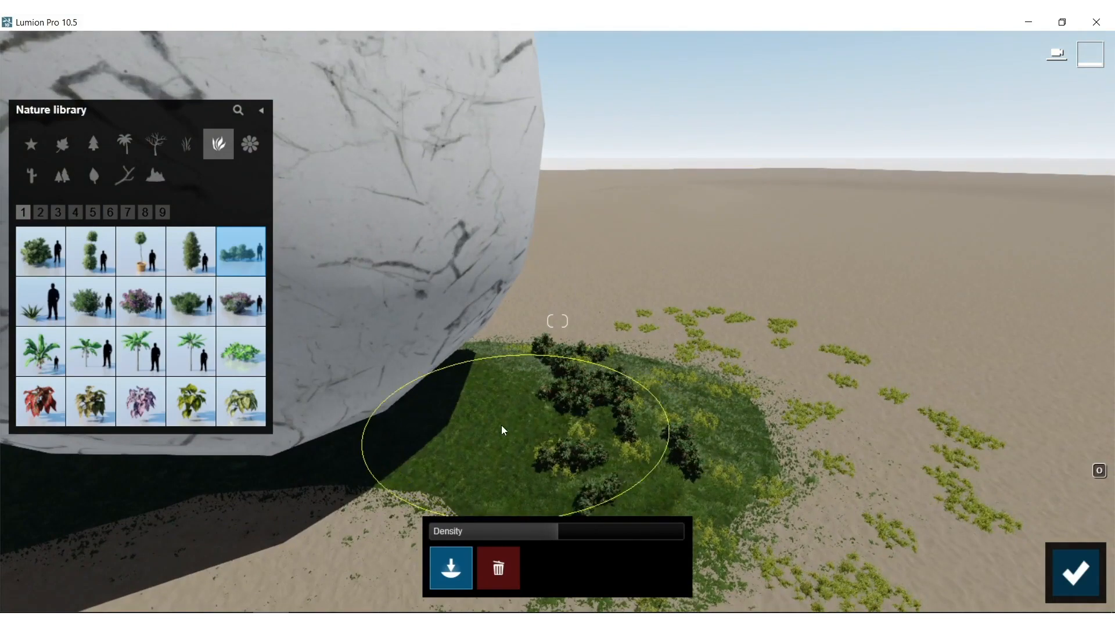
pyautogui.moveTo(505, 438)
pyautogui.mouseDown(button='right')
pyautogui.moveTo(569, 465)
pyautogui.moveTo(653, 349)
pyautogui.mouseUp(button='right')
pyautogui.press('a')
pyautogui.press('s')
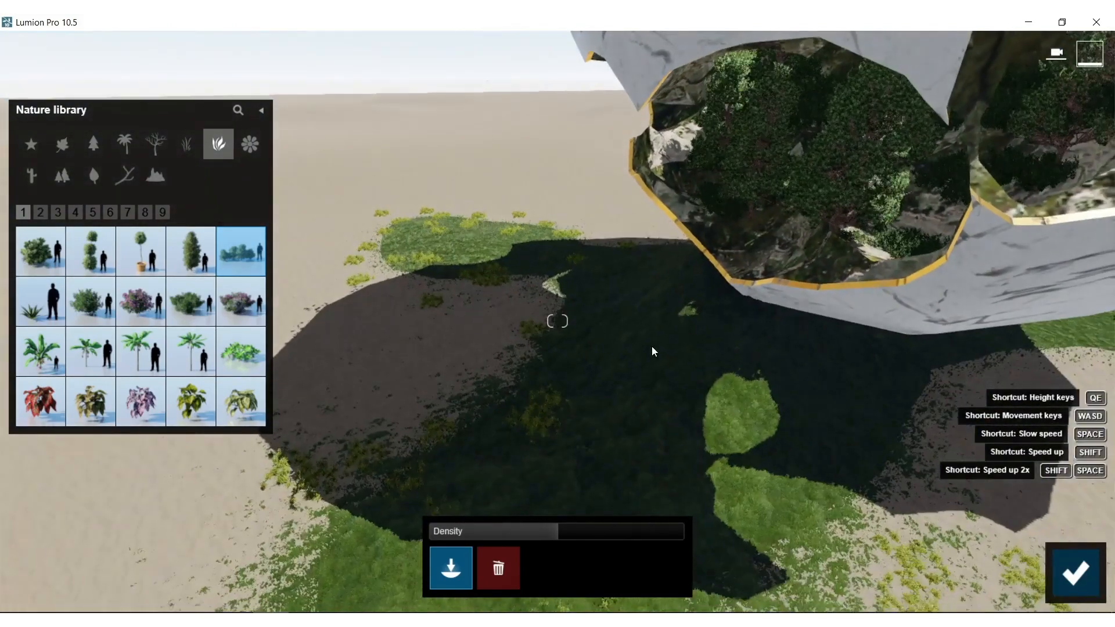
pyautogui.moveTo(640, 382)
pyautogui.mouseDown(button='right')
pyautogui.moveTo(618, 450)
pyautogui.moveTo(666, 343)
pyautogui.mouseUp(button='right')
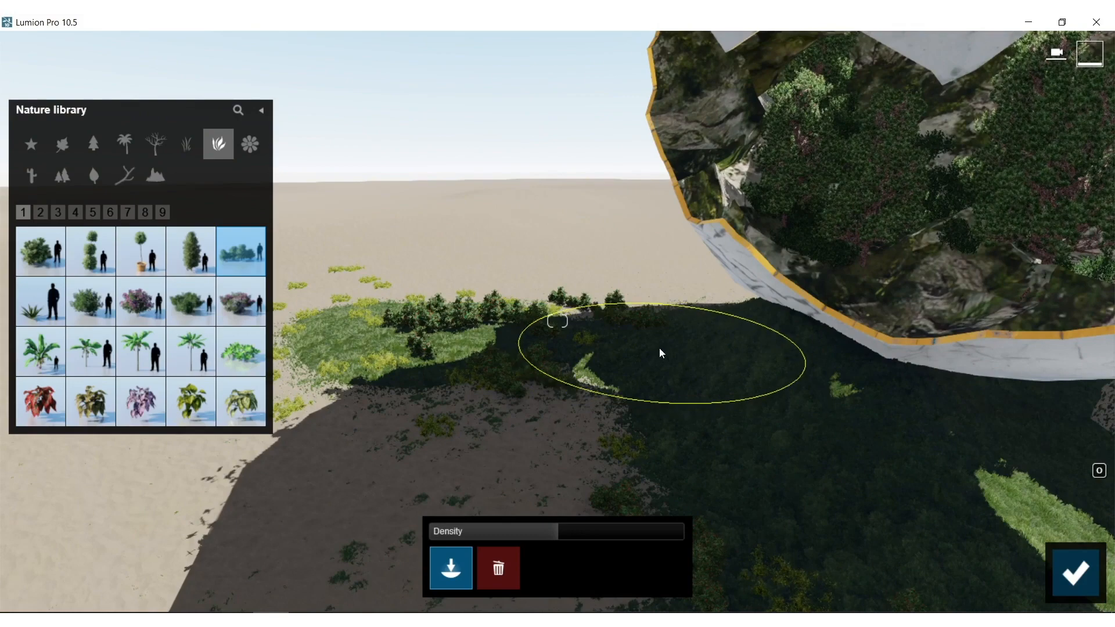
# - Erase the low shrubs that were accidentally painted onto the sphere's marble shell
pyautogui.moveTo(624, 370); pyautogui.dragTo(610, 207, button='right')
pyautogui.press('s')
pyautogui.click(507, 552)
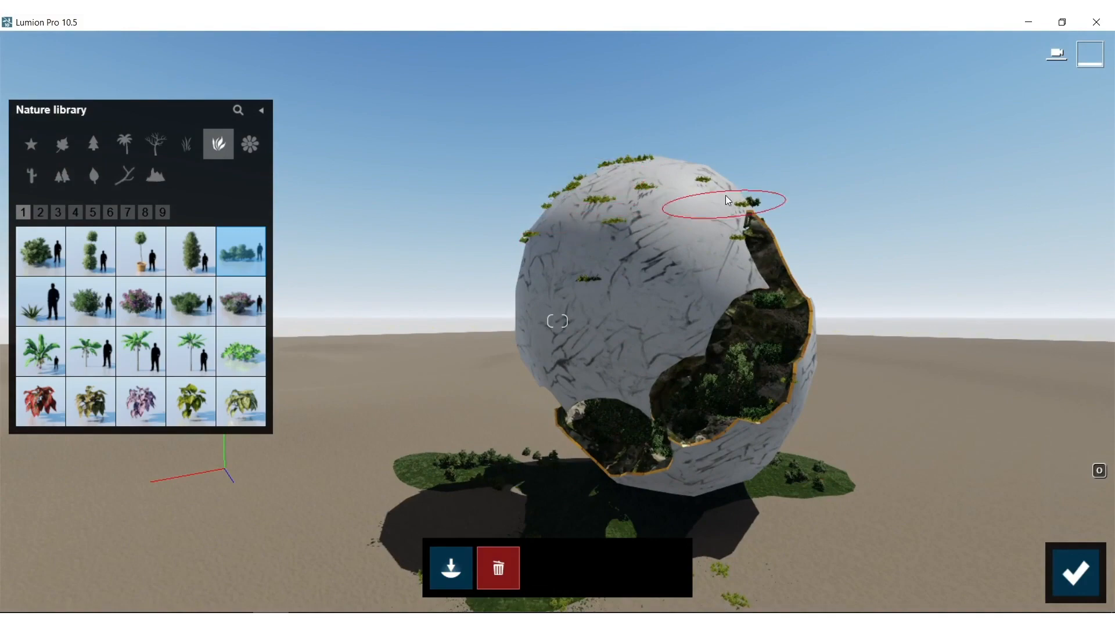
pyautogui.press('d')
pyautogui.moveTo(754, 221); pyautogui.dragTo(622, 221, button='right')
pyautogui.press('w')
pyautogui.press('d')
pyautogui.moveTo(646, 347); pyautogui.dragTo(633, 350, button='right')
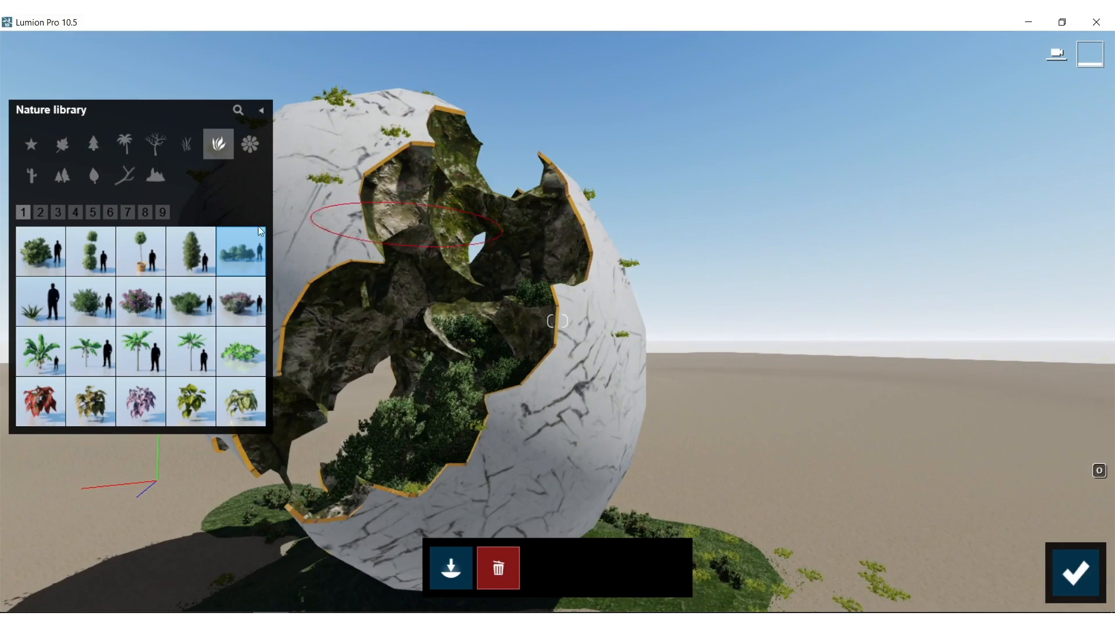
# - Erase the Grass Green 001 plants from the top and outer surface of the marble sphere
pyautogui.click(187, 144)
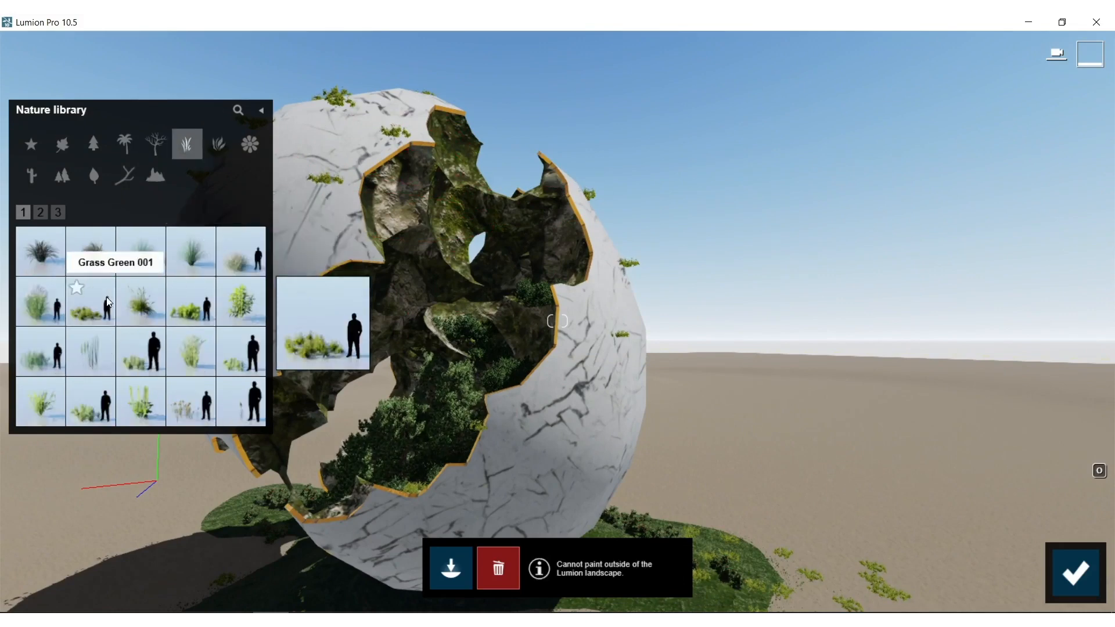
pyautogui.click(109, 301)
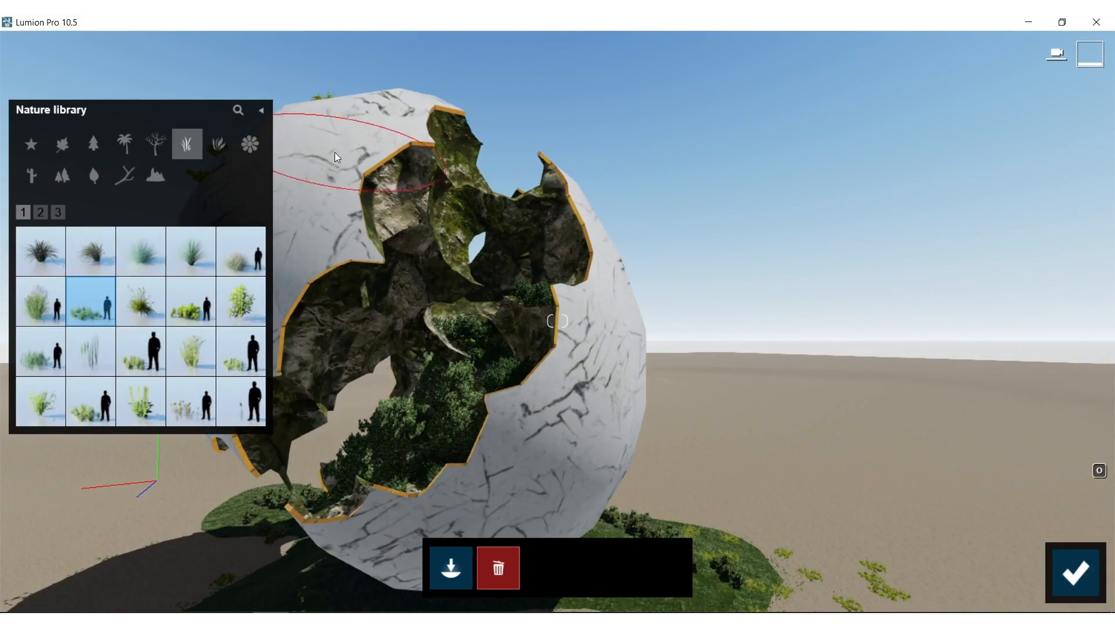
pyautogui.moveTo(328, 98); pyautogui.dragTo(285, 72, button='right')
pyautogui.press('w')
pyautogui.press('a')
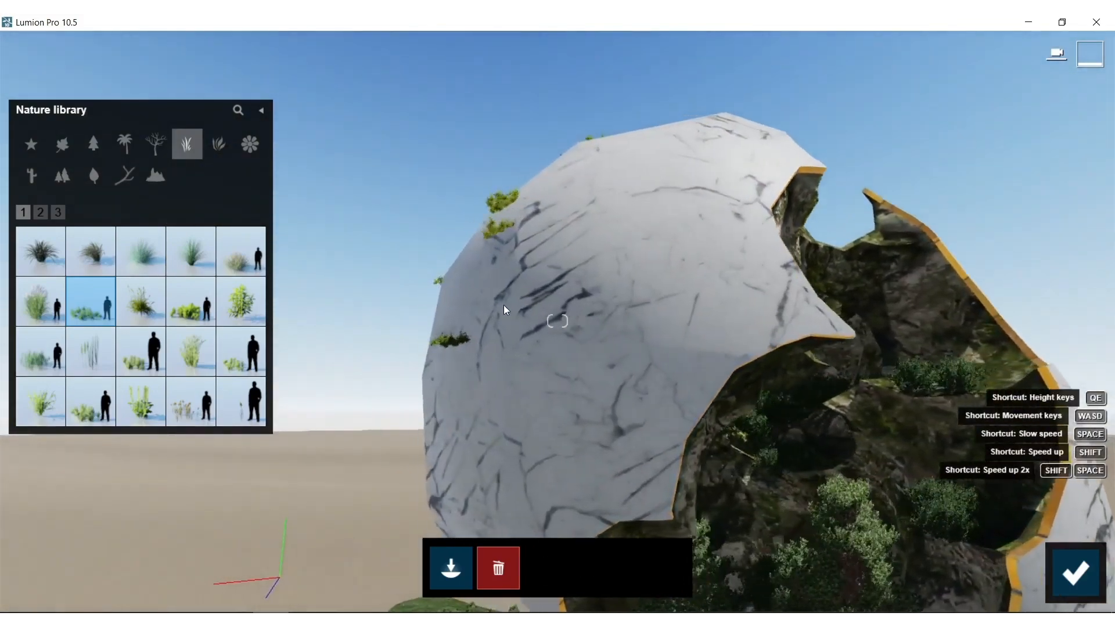
pyautogui.press('s')
pyautogui.moveTo(380, 161); pyautogui.dragTo(395, 322, button='right')
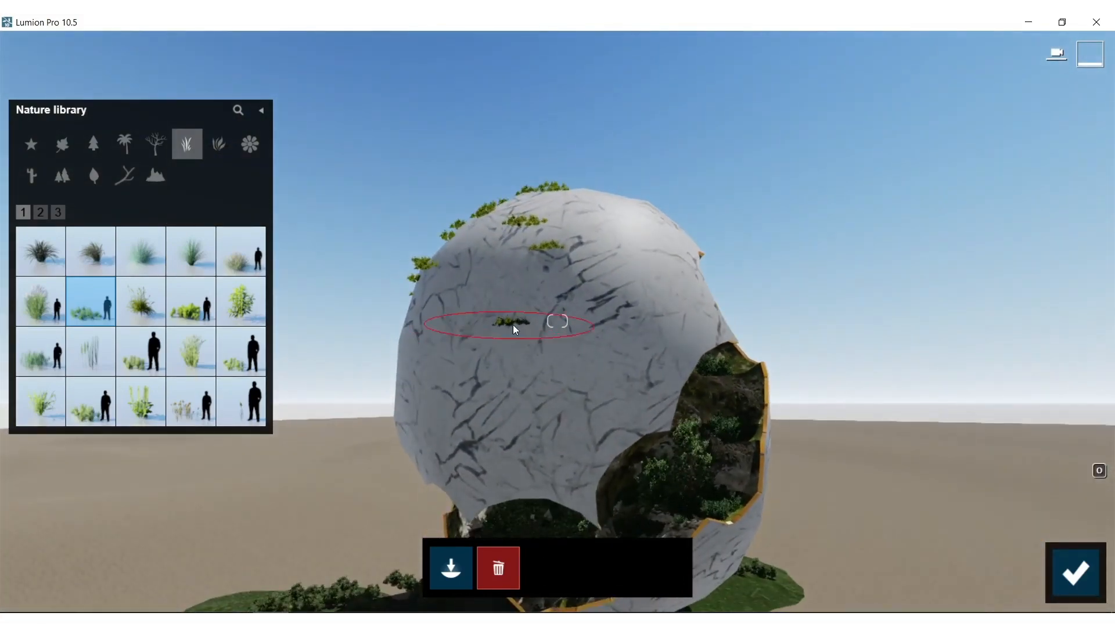
pyautogui.moveTo(514, 182)
pyautogui.mouseDown()
pyautogui.moveTo(444, 249)
pyautogui.moveTo(428, 309)
pyautogui.mouseUp()
pyautogui.moveTo(686, 254)
pyautogui.mouseDown(button='right')
pyautogui.moveTo(727, 318)
pyautogui.moveTo(814, 354)
pyautogui.moveTo(738, 341)
pyautogui.moveTo(700, 299)
pyautogui.mouseUp(button='right')
pyautogui.press('d')
pyautogui.press('w')
pyautogui.press('s')
pyautogui.moveTo(793, 279); pyautogui.dragTo(782, 344, button='right')
pyautogui.press('w')
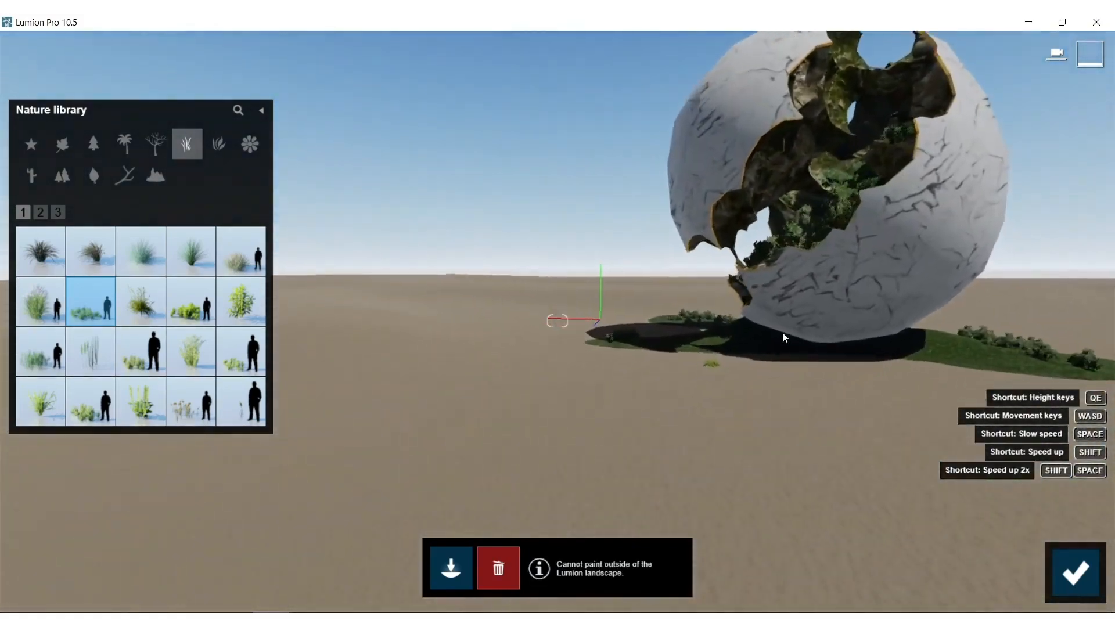
# - Leave mass painting and plant clusters of Grass Green 001 over the shaded and sunlit front of the mound
pyautogui.moveTo(752, 289); pyautogui.dragTo(848, 317, button='right')
pyautogui.press('w')
pyautogui.press('s')
pyautogui.moveTo(842, 262); pyautogui.dragTo(849, 291, button='right')
pyautogui.press('a')
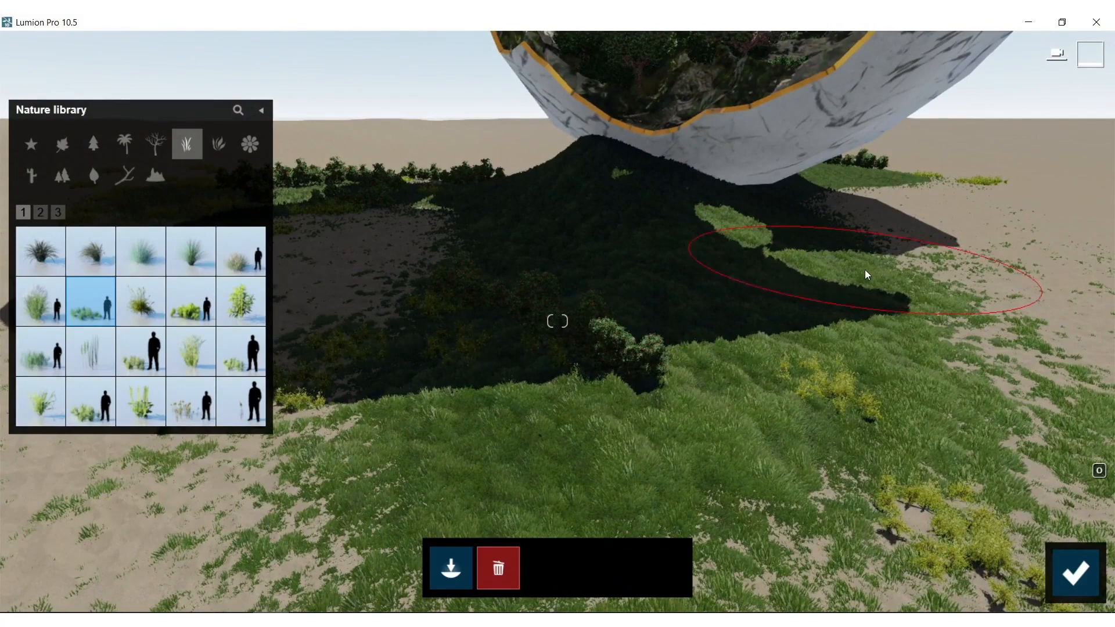
pyautogui.click(453, 567)
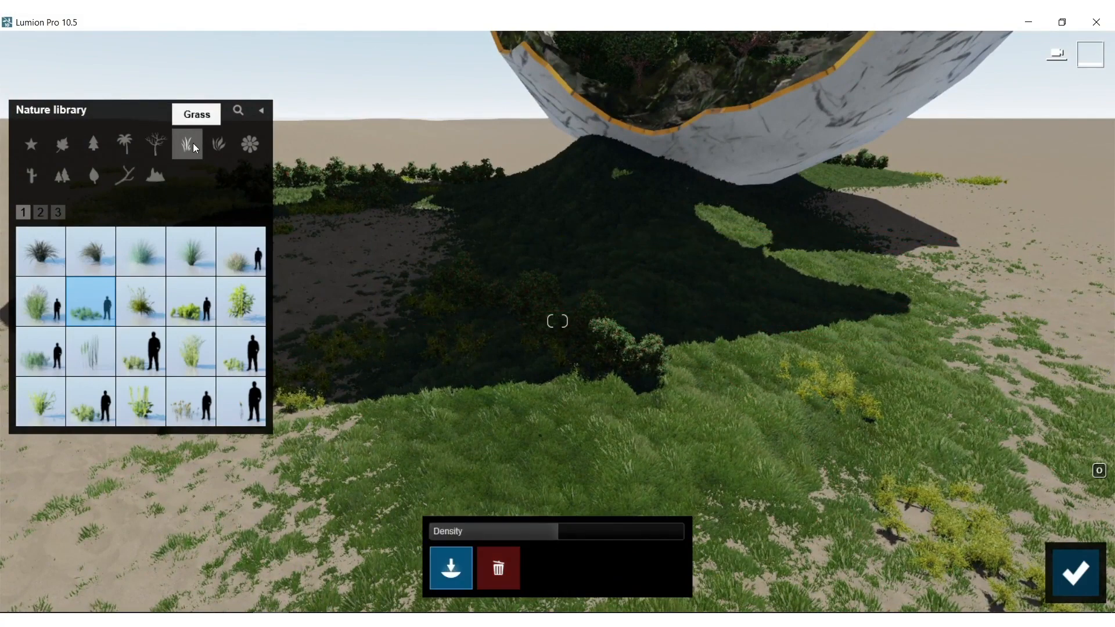
pyautogui.click(1076, 574)
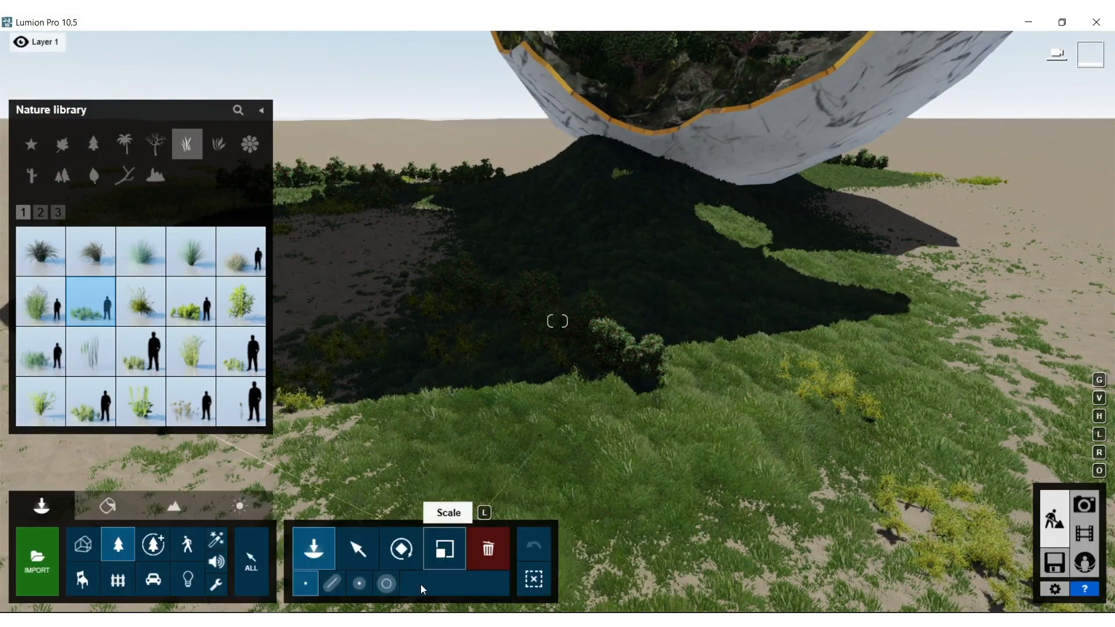
pyautogui.click(359, 583)
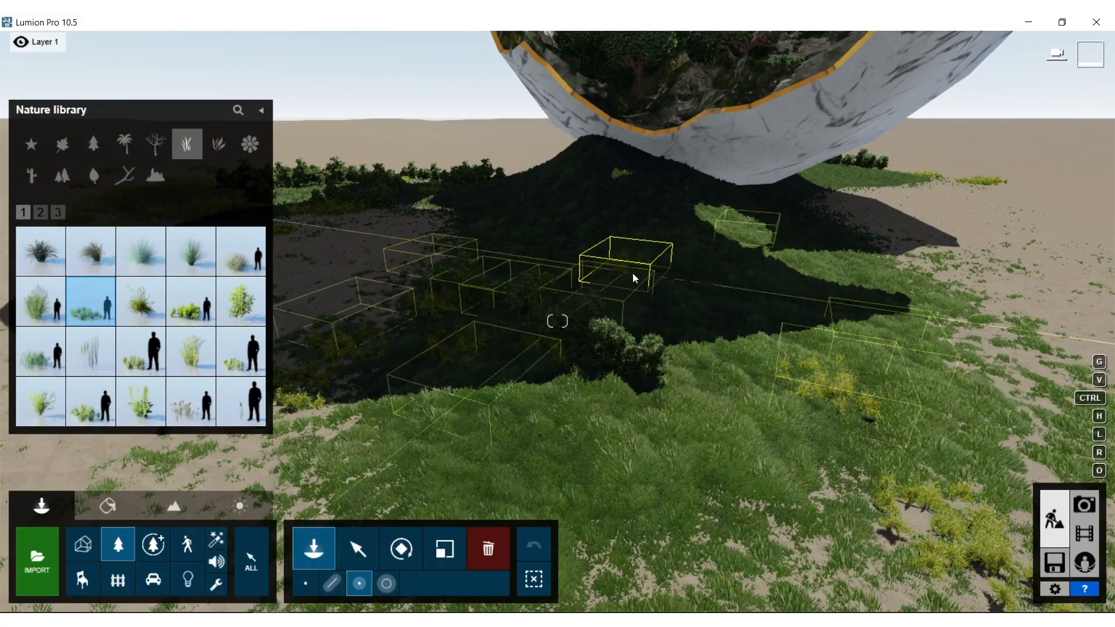
pyautogui.click(643, 314)
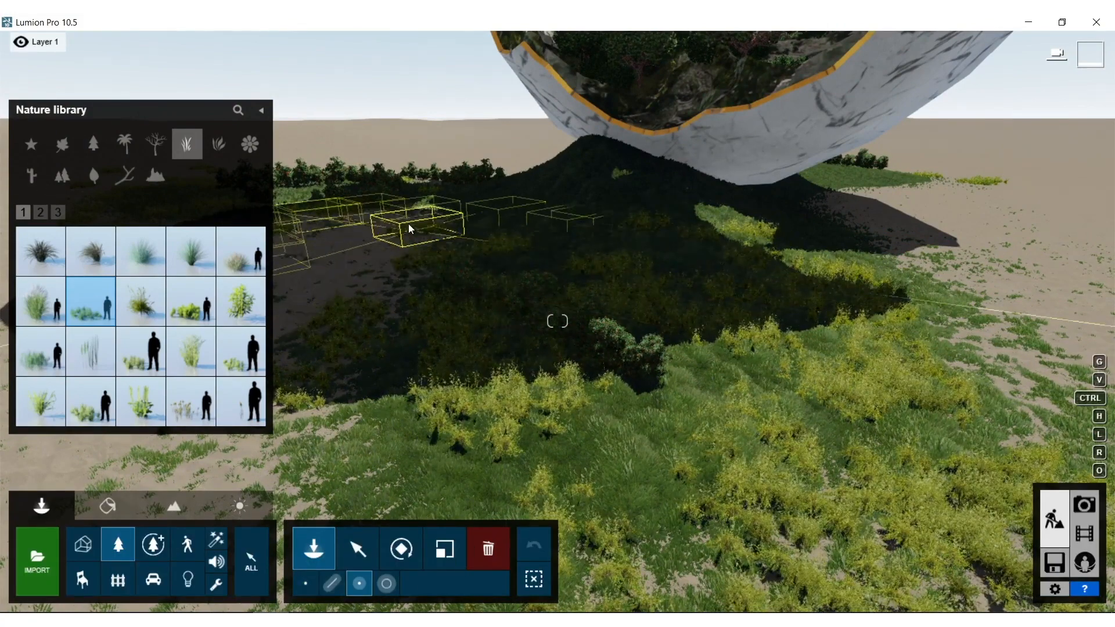
# - Plant more Grass Green 001 clusters on the grass mound beside the sphere
pyautogui.moveTo(453, 241); pyautogui.dragTo(786, 234, button='right')
pyautogui.press('w')
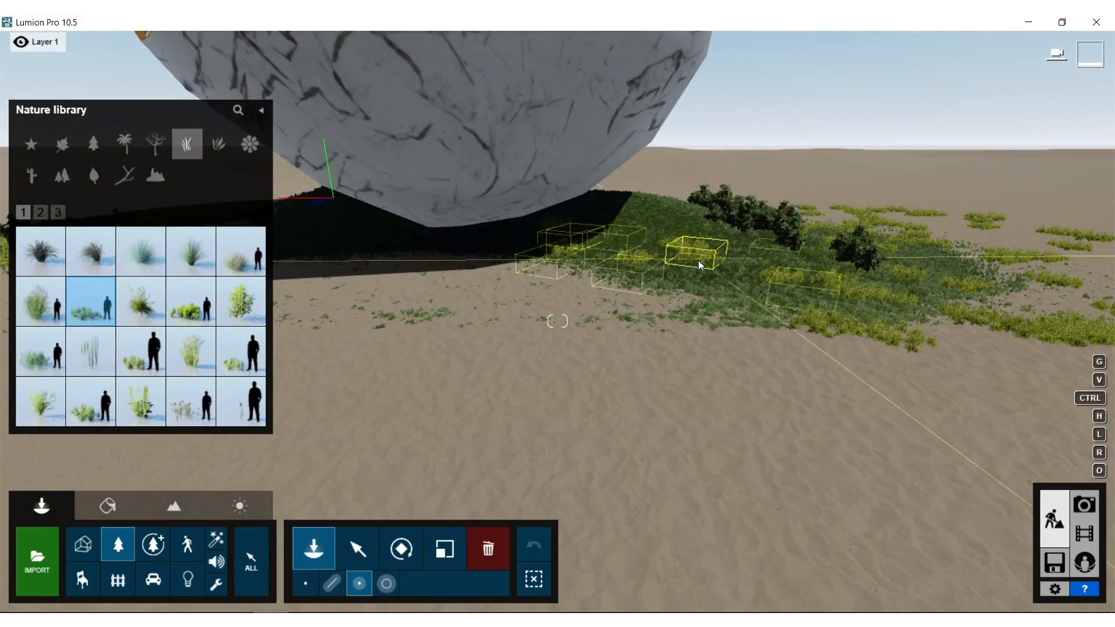
pyautogui.click(700, 265)
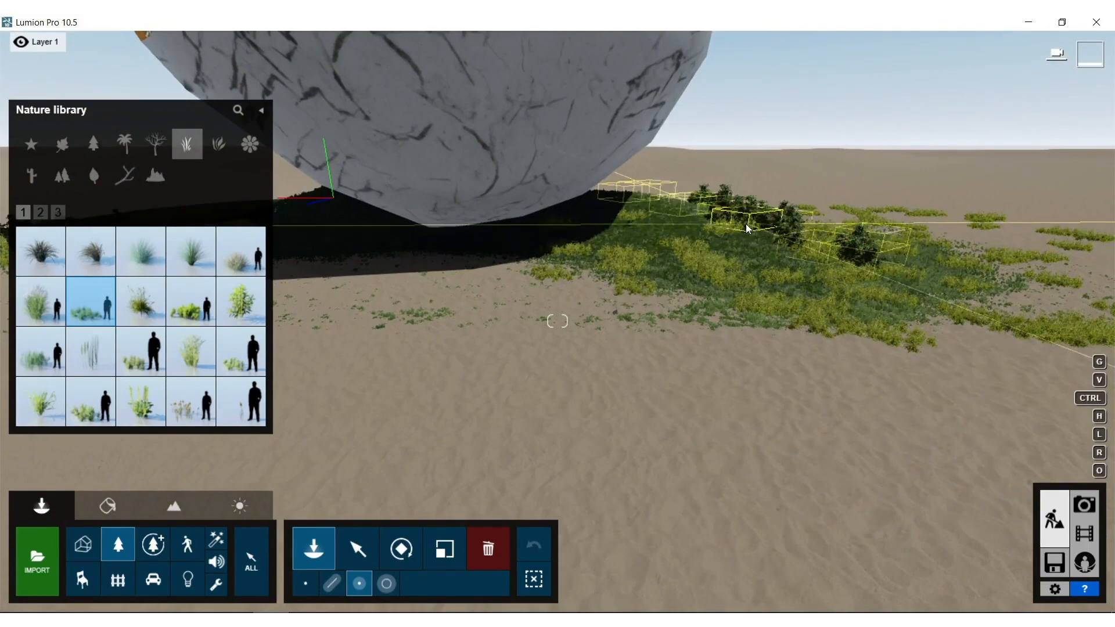
# - Plant clusters of the low, wide dark-green shrub over the side mound and the grass beneath the sphere
pyautogui.click(224, 150)
pyautogui.click(239, 255)
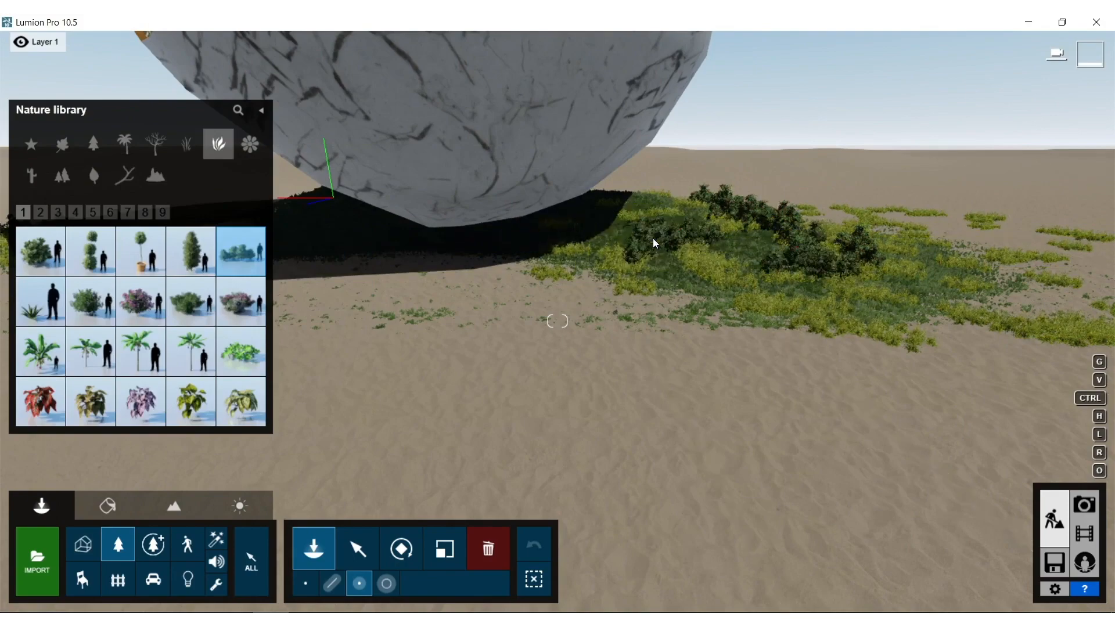
pyautogui.moveTo(537, 317); pyautogui.dragTo(585, 249, button='right')
pyautogui.press('s')
pyautogui.click(583, 256)
pyautogui.click(561, 256)
# - Plant another cluster of the same shrub along the front edge where the mound meets the sand
pyautogui.press('s')
pyautogui.press('s')
pyautogui.press('w')
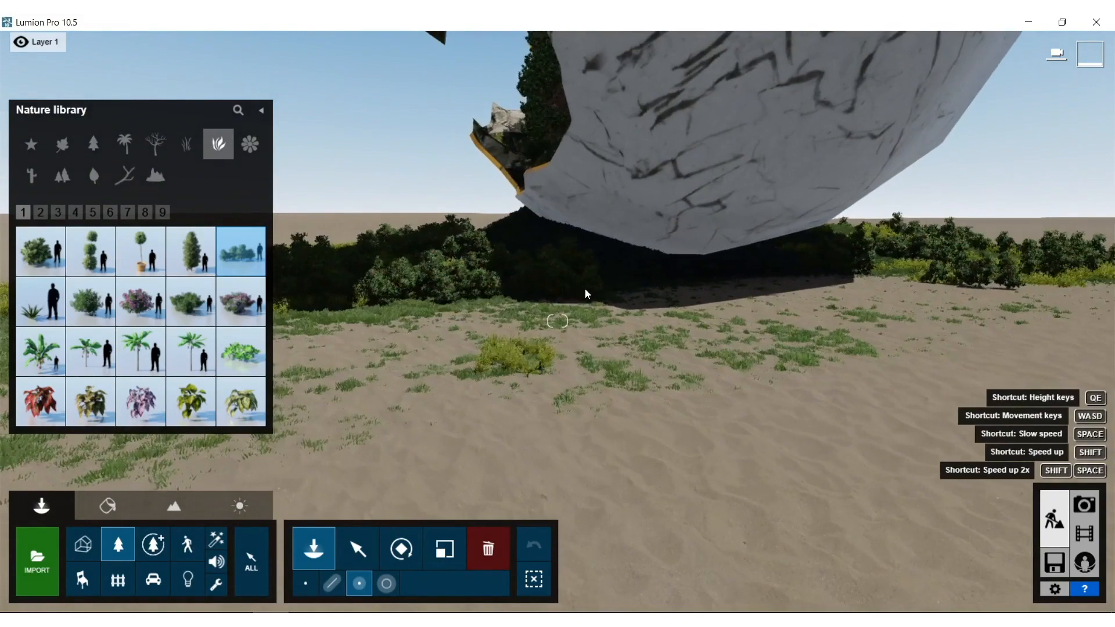
pyautogui.click(587, 301)
pyautogui.press('s')
pyautogui.moveTo(615, 258); pyautogui.dragTo(644, 251, button='right')
pyautogui.press('s')
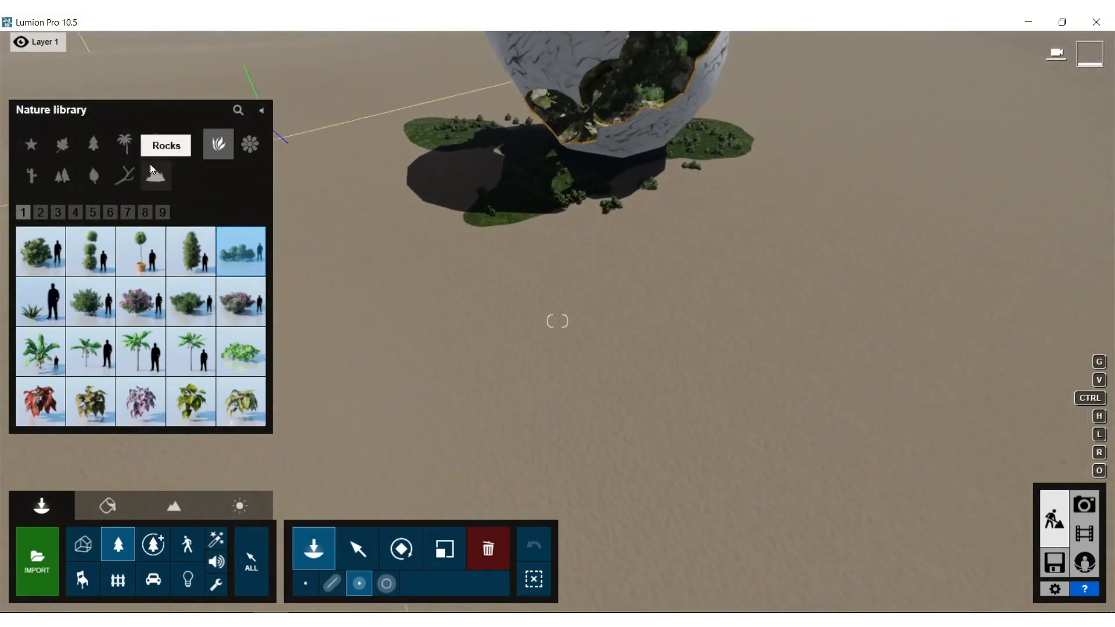
# - Paint spreading leafless trees at low density in a wide arc across the dunes around the sphere
pyautogui.click(149, 152)
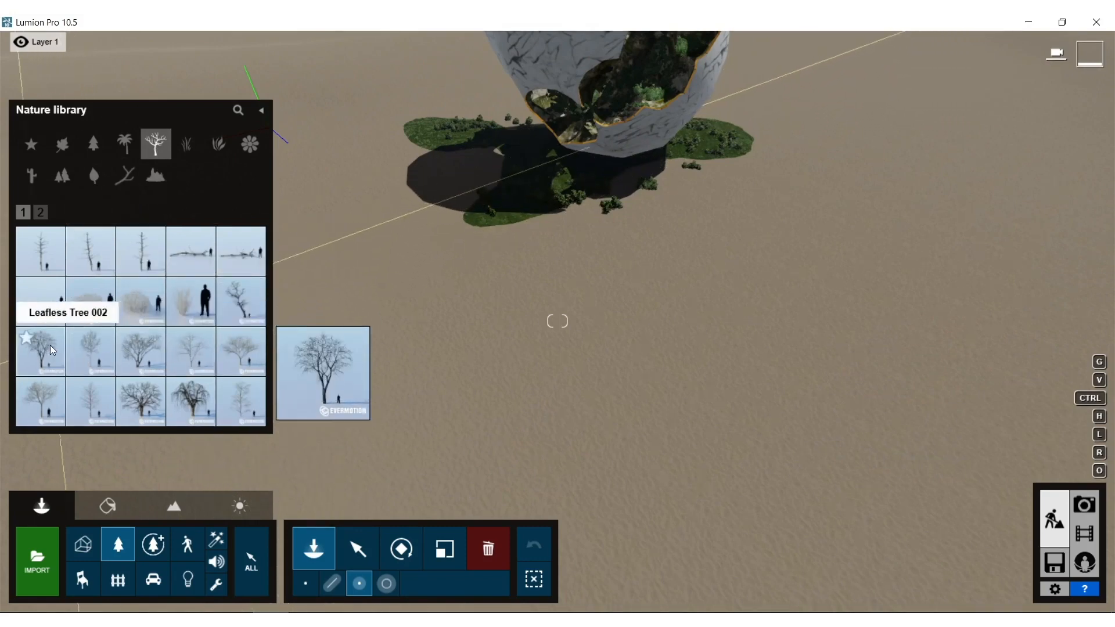
pyautogui.click(242, 351)
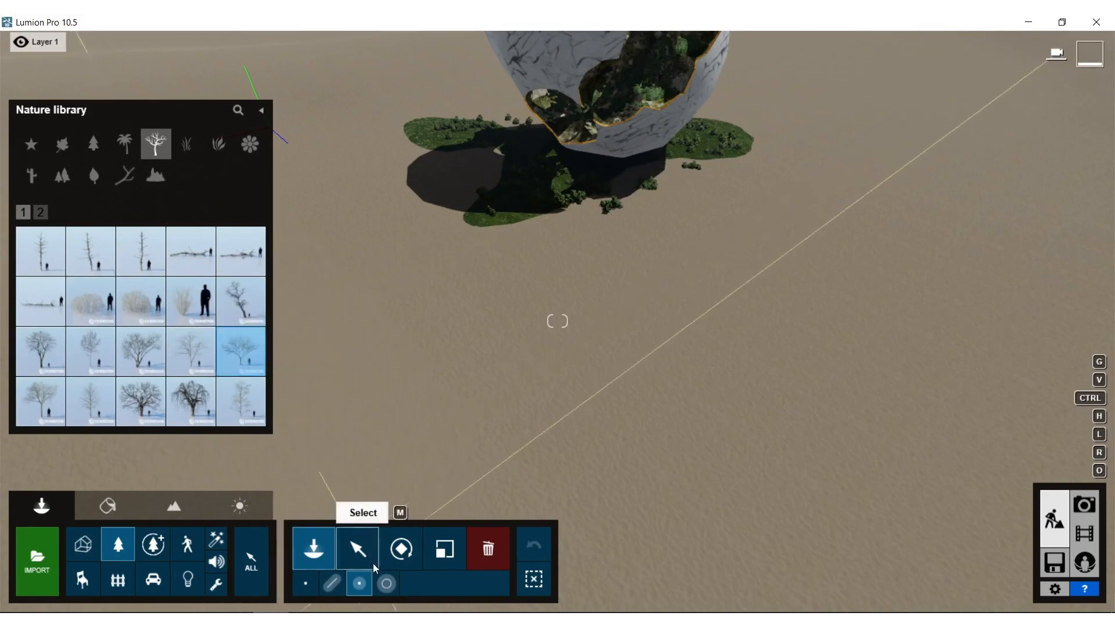
pyautogui.click(386, 584)
pyautogui.moveTo(556, 536); pyautogui.dragTo(474, 525)
pyautogui.moveTo(473, 332); pyautogui.dragTo(473, 316, button='right')
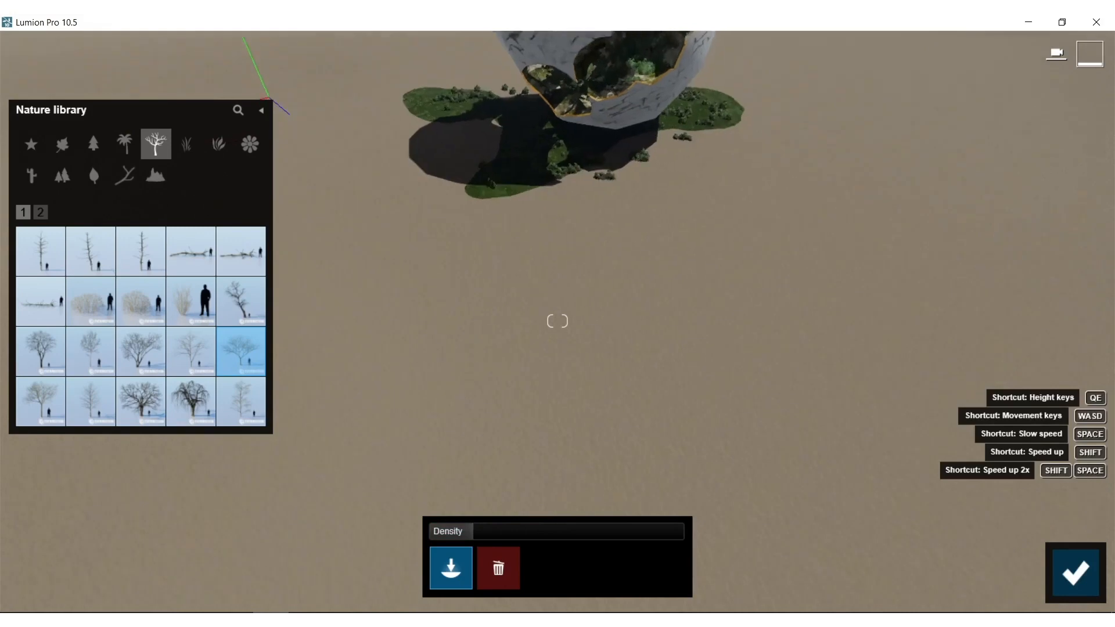
pyautogui.scroll(-5, 512, 208)
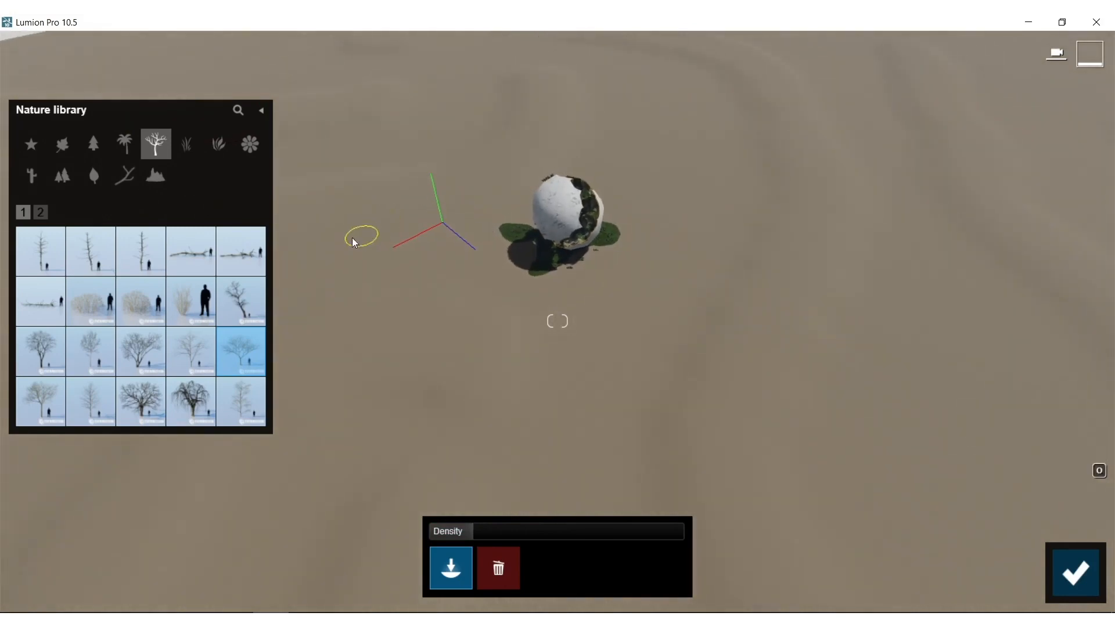
pyautogui.moveTo(412, 360)
pyautogui.mouseDown()
pyautogui.moveTo(321, 254)
pyautogui.moveTo(426, 90)
pyautogui.moveTo(829, 161)
pyautogui.moveTo(697, 174)
pyautogui.moveTo(516, 75)
pyautogui.moveTo(350, 214)
pyautogui.moveTo(504, 80)
pyautogui.moveTo(680, 132)
pyautogui.moveTo(842, 234)
pyautogui.moveTo(707, 267)
pyautogui.mouseUp()
# - Paint a second, upright leafless tree at low density around the arc, closing the ring across the foreground sand
pyautogui.click(101, 361)
pyautogui.moveTo(787, 291)
pyautogui.mouseDown()
pyautogui.moveTo(884, 248)
pyautogui.moveTo(740, 301)
pyautogui.moveTo(704, 180)
pyautogui.mouseUp()
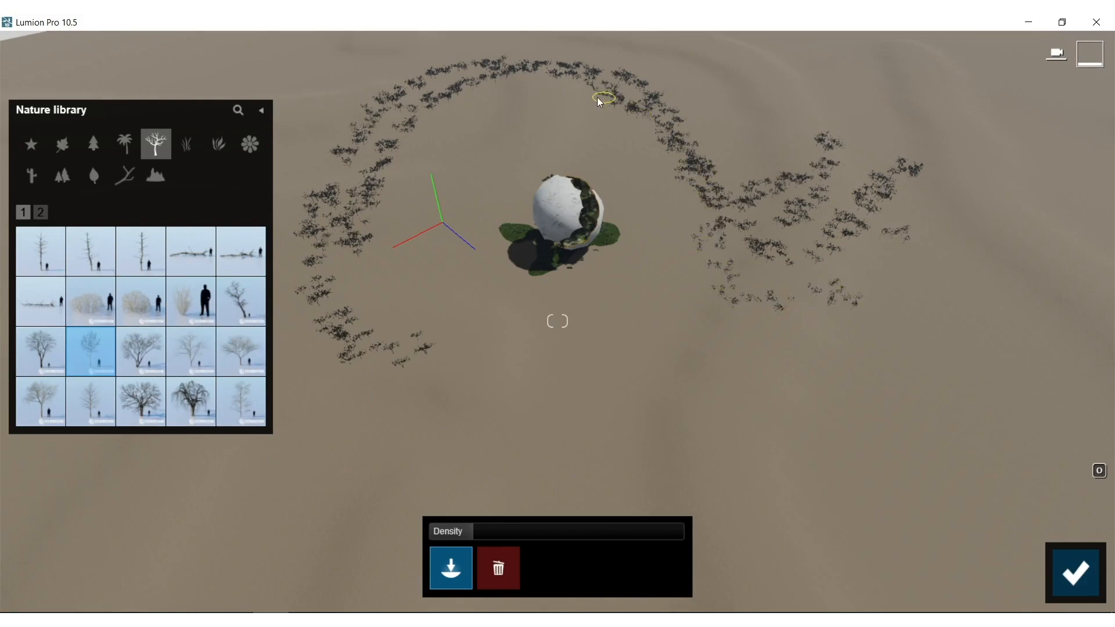
pyautogui.moveTo(439, 154)
pyautogui.mouseDown()
pyautogui.moveTo(410, 284)
pyautogui.moveTo(423, 381)
pyautogui.moveTo(308, 385)
pyautogui.moveTo(275, 221)
pyautogui.mouseUp()
pyautogui.moveTo(605, 57)
pyautogui.mouseDown()
pyautogui.moveTo(776, 179)
pyautogui.moveTo(967, 214)
pyautogui.moveTo(777, 249)
pyautogui.moveTo(687, 101)
pyautogui.mouseUp()
pyautogui.moveTo(835, 232)
pyautogui.mouseDown()
pyautogui.moveTo(622, 408)
pyautogui.moveTo(754, 374)
pyautogui.moveTo(540, 483)
pyautogui.mouseUp()
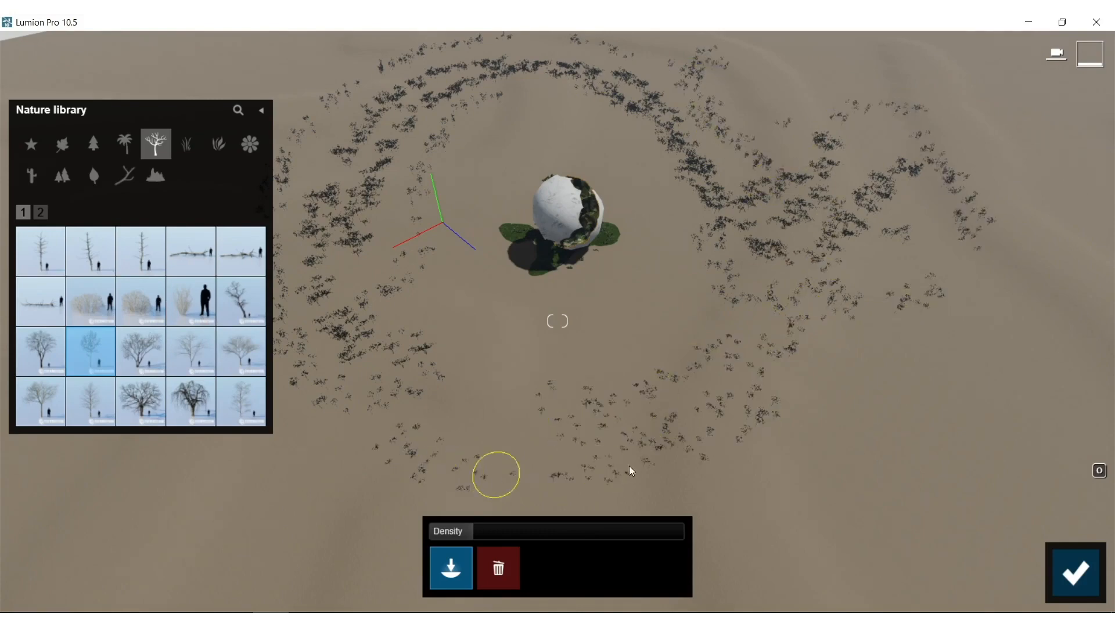
# - Paint Leafless Shrub 002 at a slightly higher density among the trees and inward toward the sphere
pyautogui.click(157, 319)
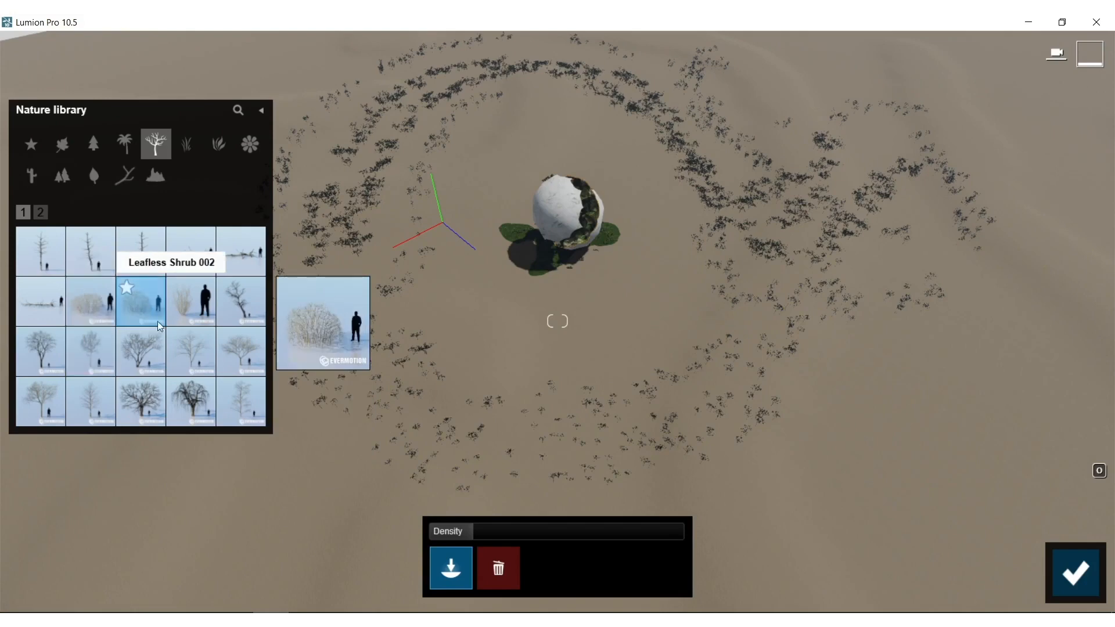
pyautogui.moveTo(474, 536)
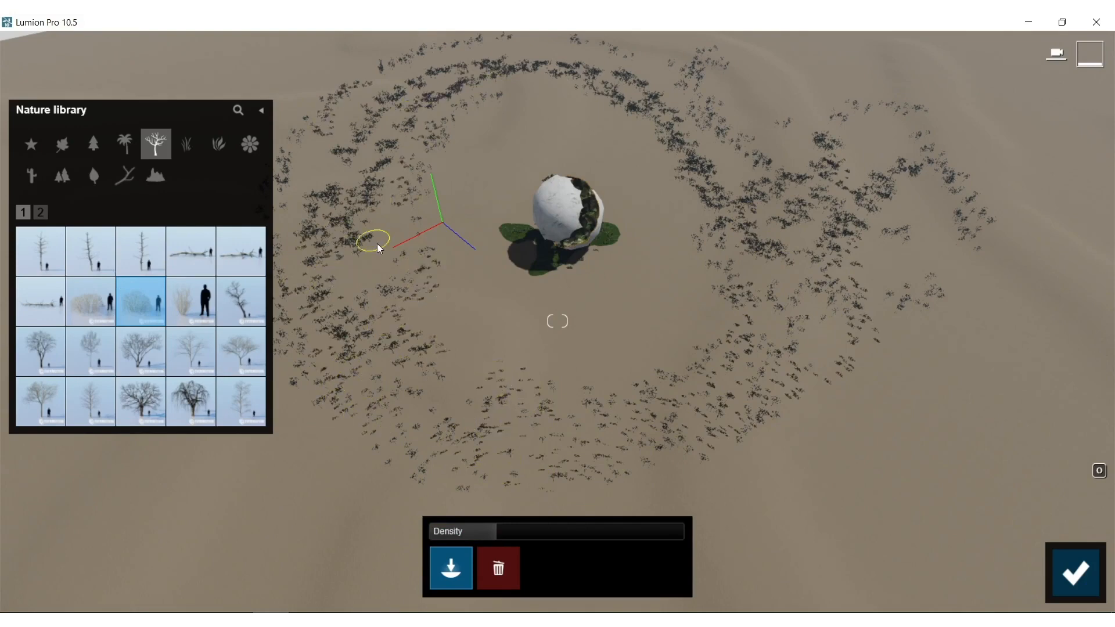
pyautogui.moveTo(713, 127)
pyautogui.mouseDown()
pyautogui.moveTo(699, 104)
pyautogui.moveTo(693, 355)
pyautogui.moveTo(744, 347)
pyautogui.moveTo(631, 85)
pyautogui.mouseUp()
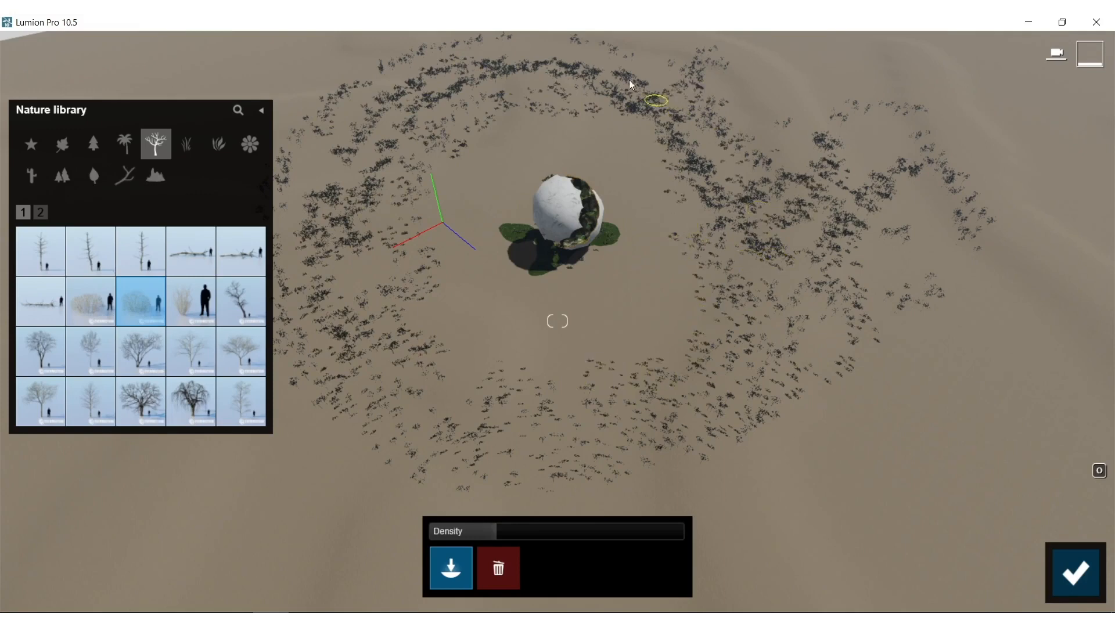
pyautogui.moveTo(472, 94)
pyautogui.mouseDown()
pyautogui.moveTo(515, 154)
pyautogui.moveTo(445, 229)
pyautogui.mouseUp()
pyautogui.moveTo(397, 289)
pyautogui.mouseDown()
pyautogui.moveTo(483, 308)
pyautogui.moveTo(552, 357)
pyautogui.moveTo(719, 302)
pyautogui.moveTo(731, 245)
pyautogui.mouseUp()
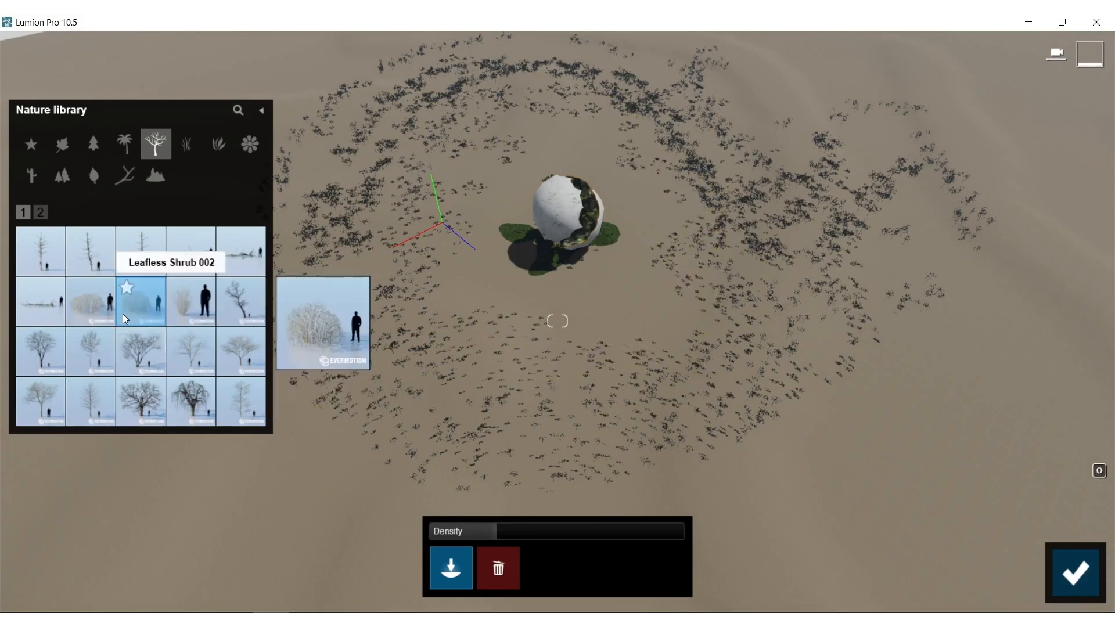
# - Add the bushy shrub variant beside Leafless Shrub 002 to the planted ring and finish the mass planting
pyautogui.click(92, 299)
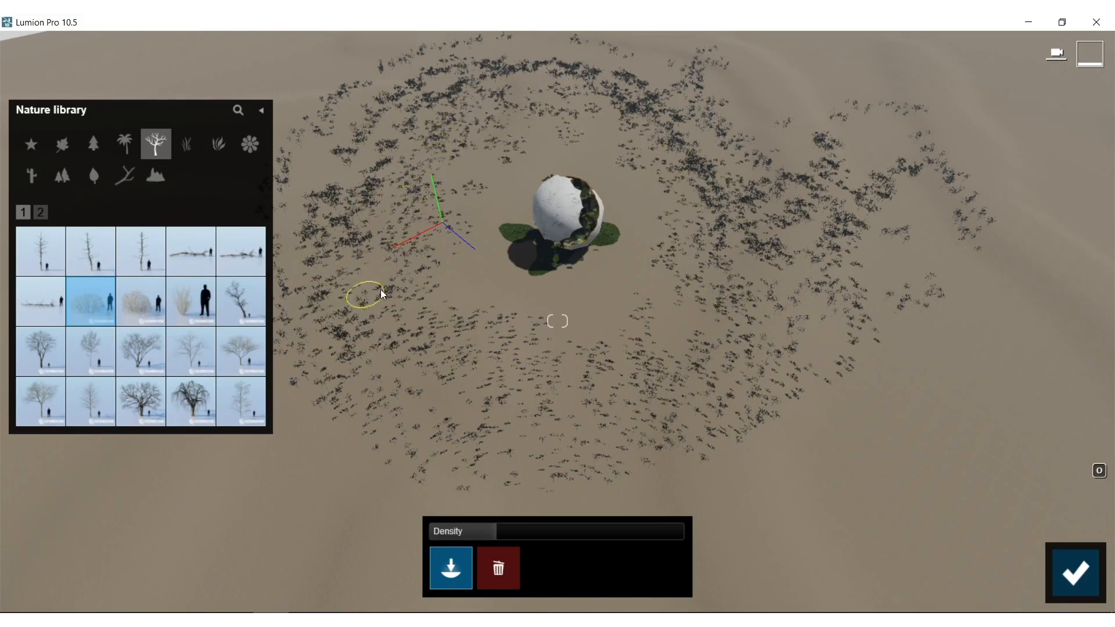
pyautogui.click(1086, 574)
pyautogui.moveTo(733, 427); pyautogui.dragTo(686, 441, button='right')
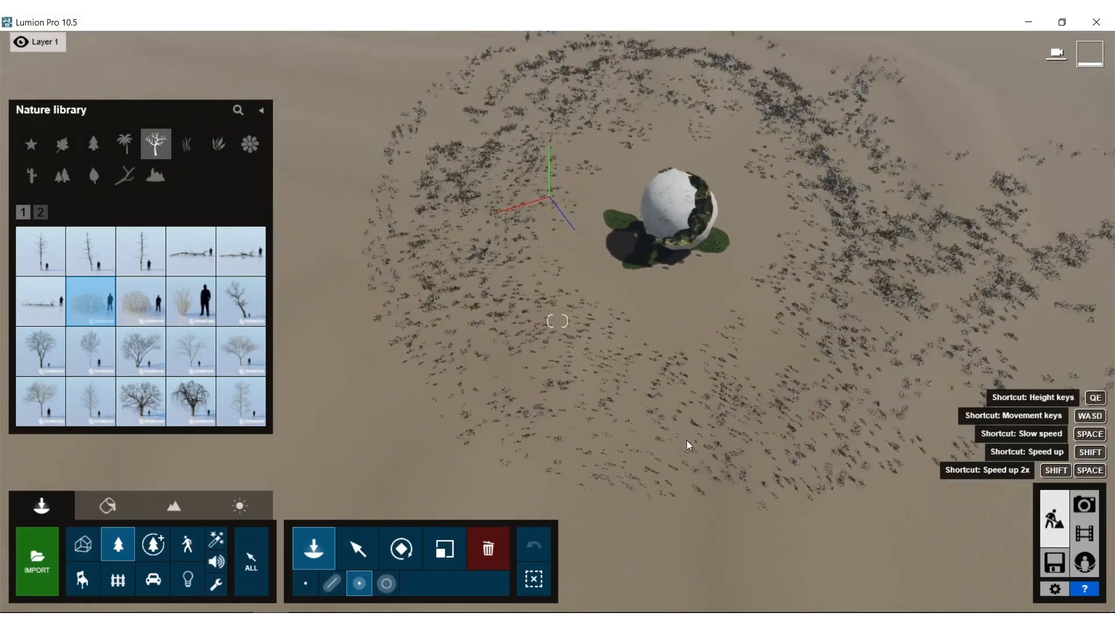
# - Frame the sphere in Photo mode from a low viewpoint, with the planted ring and horizon behind it
pyautogui.click(1084, 505)
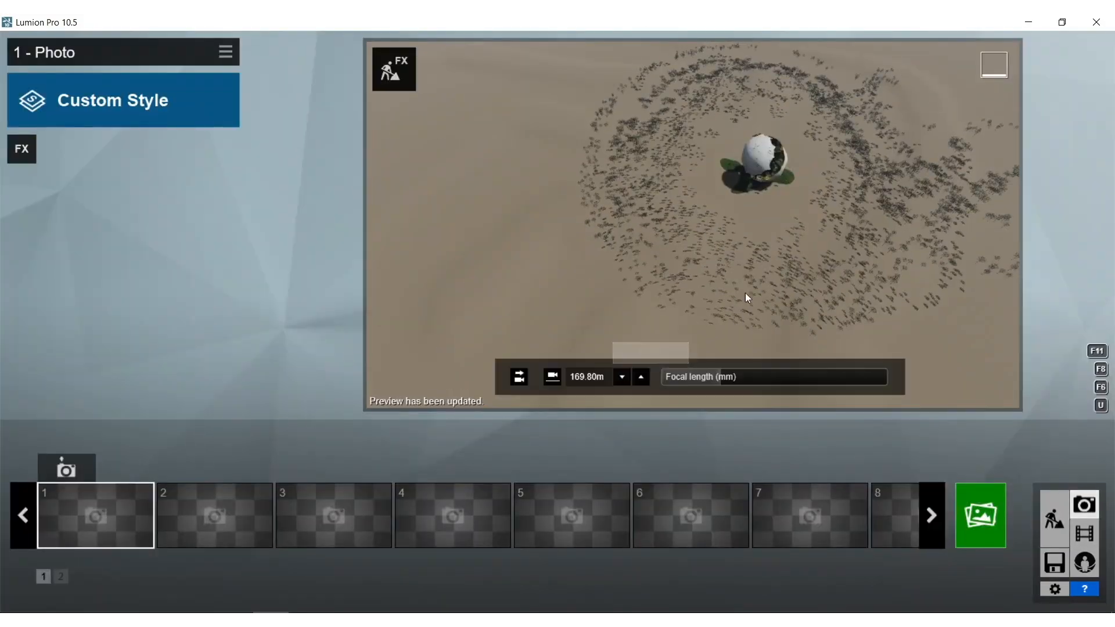
pyautogui.scroll(10, 788, 186)
pyautogui.moveTo(848, 184); pyautogui.dragTo(937, 105, button='right')
pyautogui.scroll(5, 909, 173)
pyautogui.press('w')
pyautogui.press('s')
pyautogui.moveTo(895, 198); pyautogui.dragTo(895, 172, button='right')
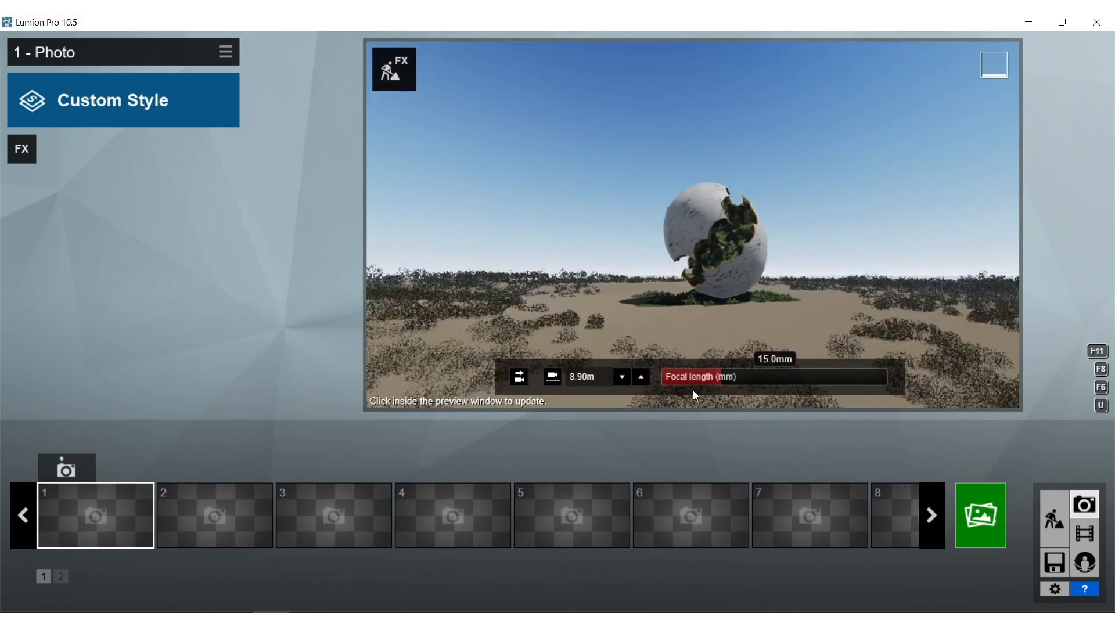
# - Increase the photo's focal length and lower the camera so the sphere fills the view among the bare trees
pyautogui.moveTo(696, 390); pyautogui.dragTo(797, 382)
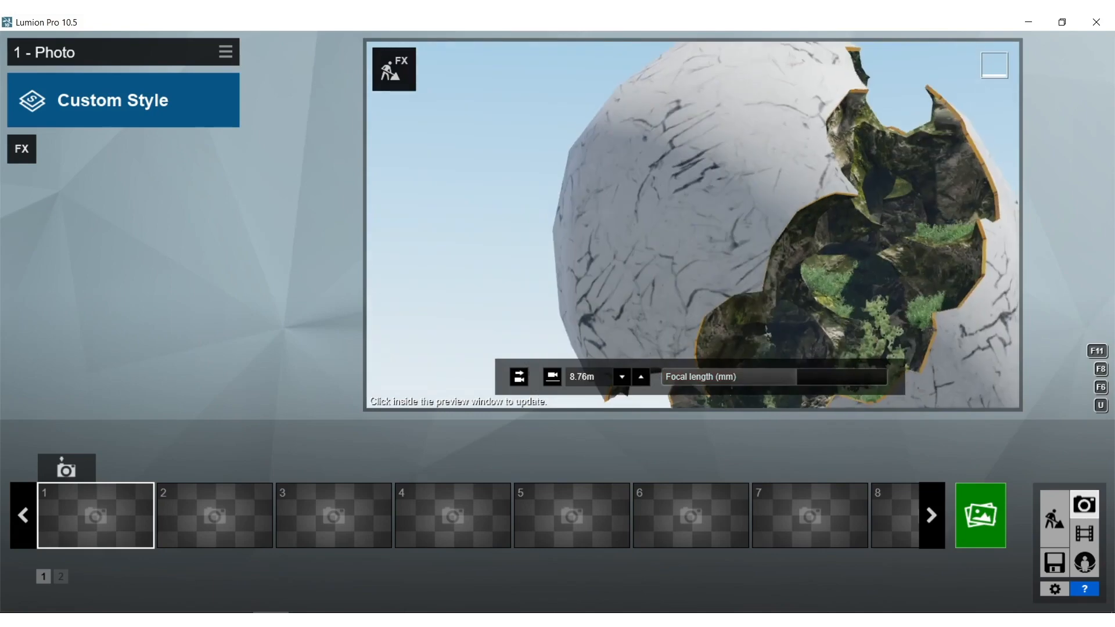
pyautogui.press('s')
pyautogui.moveTo(693, 224); pyautogui.dragTo(718, 268, button='right')
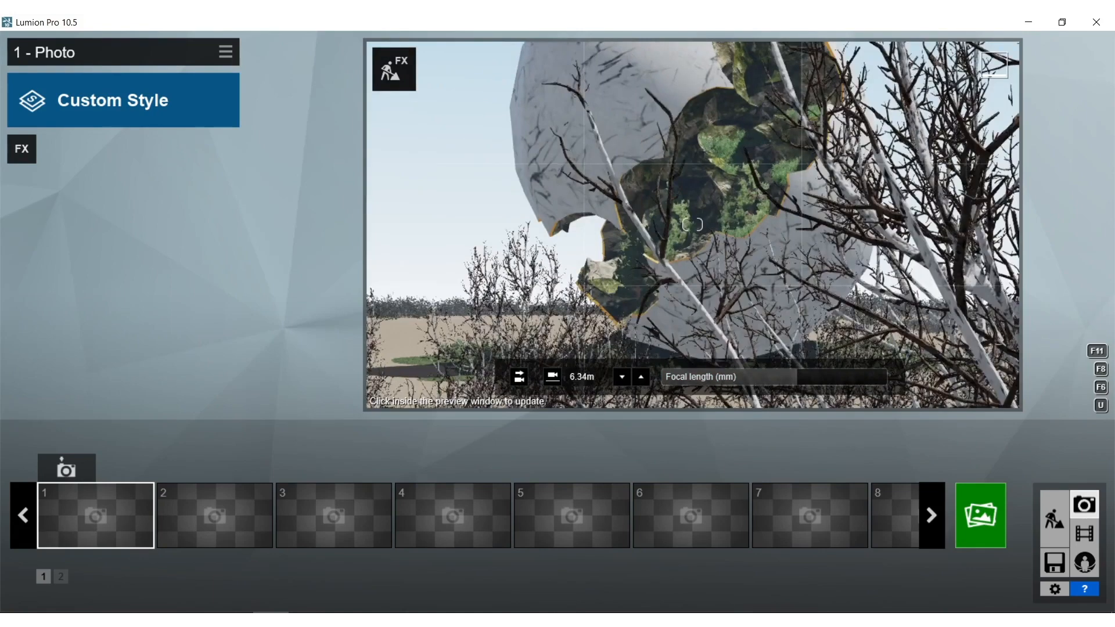
pyautogui.click(741, 377)
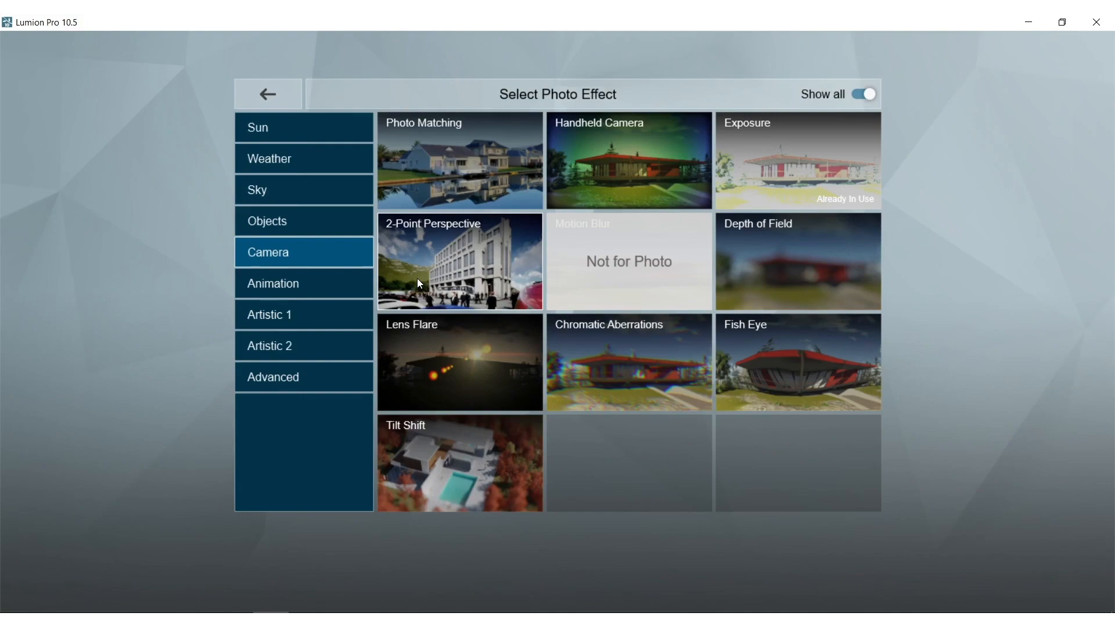
# - Add the 2-Point Perspective camera effect to the photo and open the scene for building with effects
pyautogui.click(418, 280)
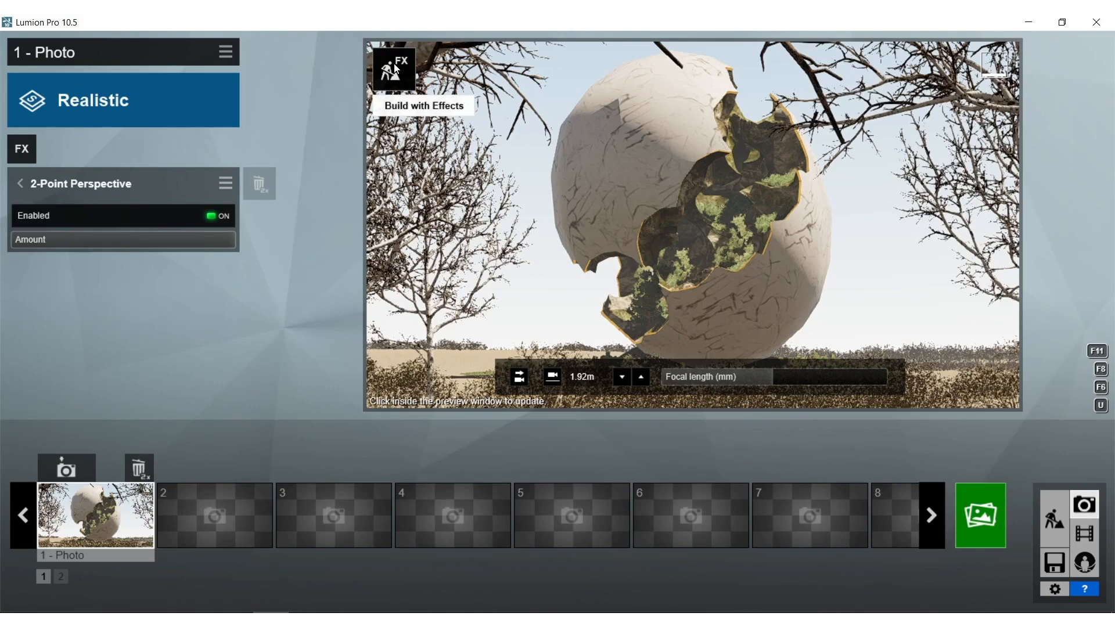
pyautogui.click(394, 68)
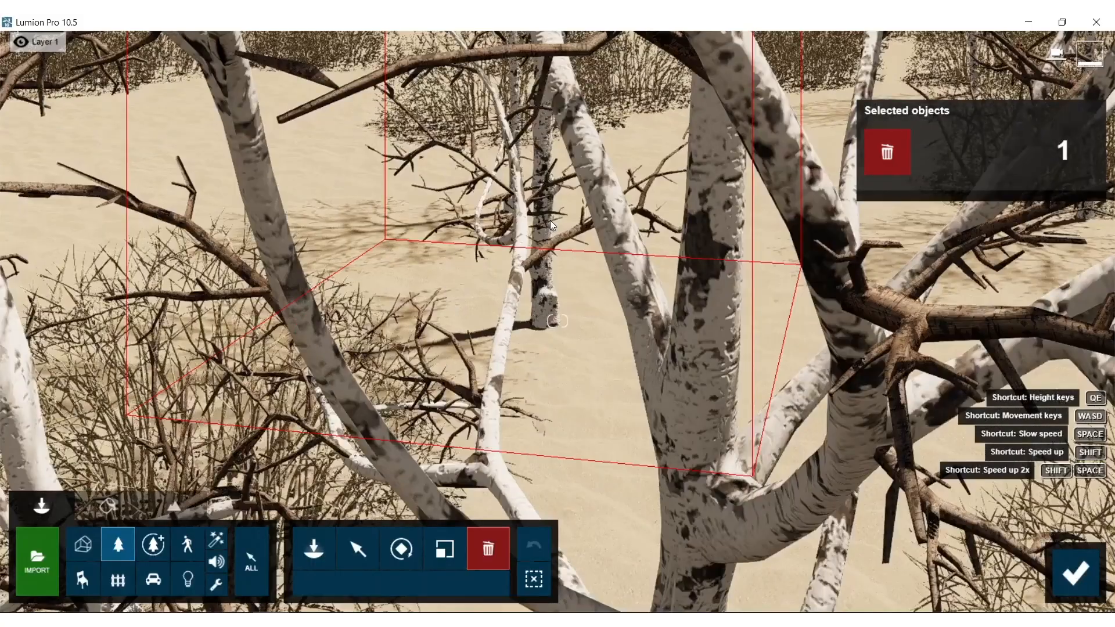
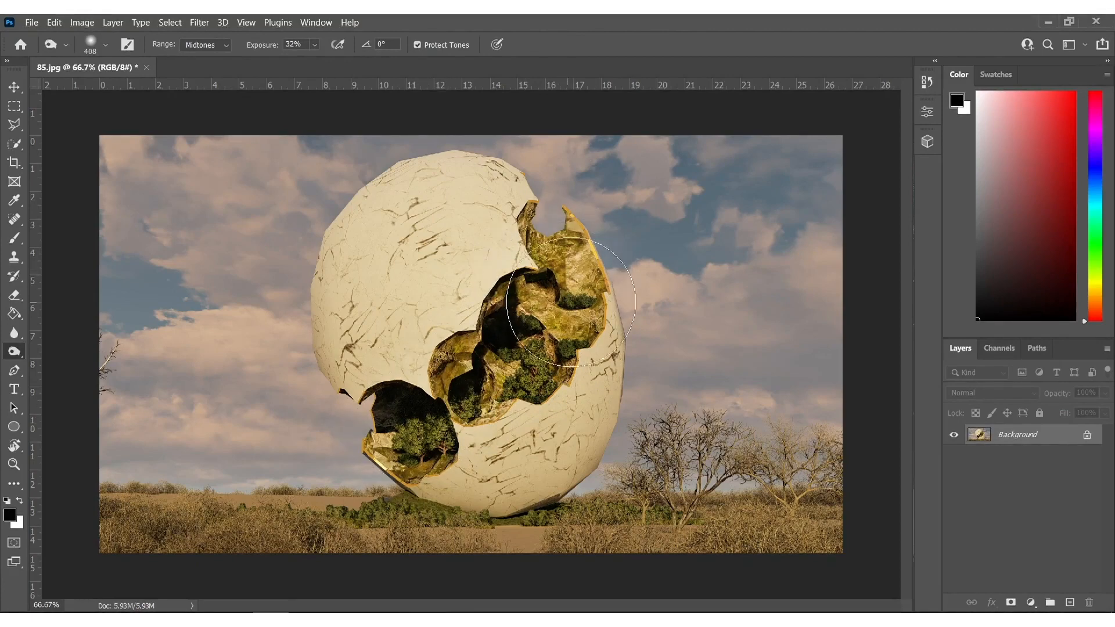
# - In Photoshop, apply Auto Tone and Auto Color to the rendered image 85.jpg
pyautogui.click(81, 22)
pyautogui.click(103, 77)
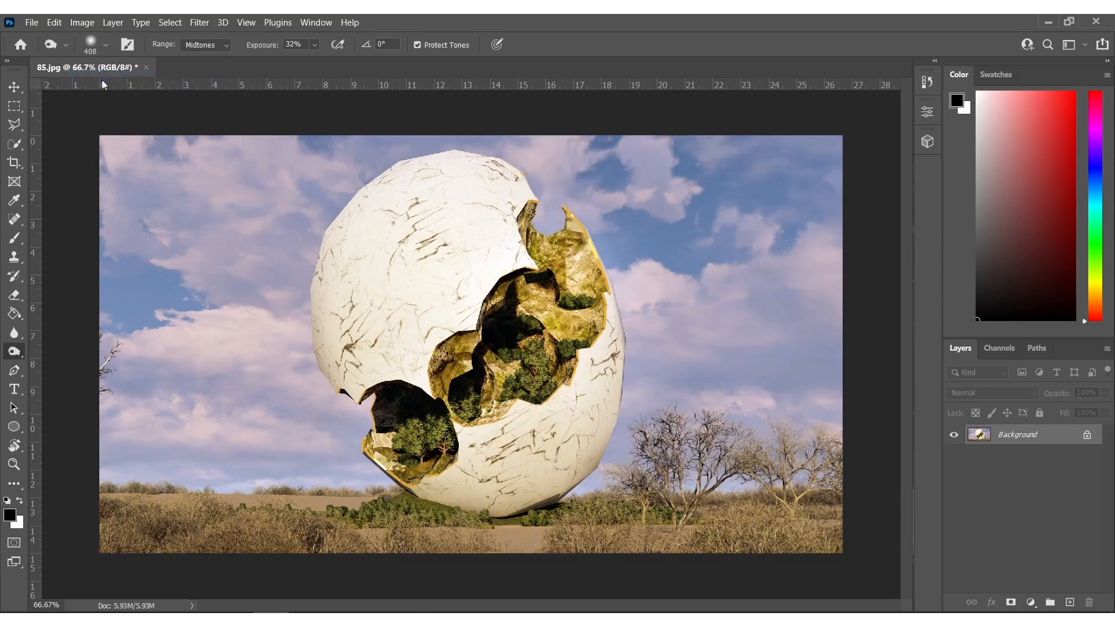
pyautogui.click(81, 22)
pyautogui.click(102, 103)
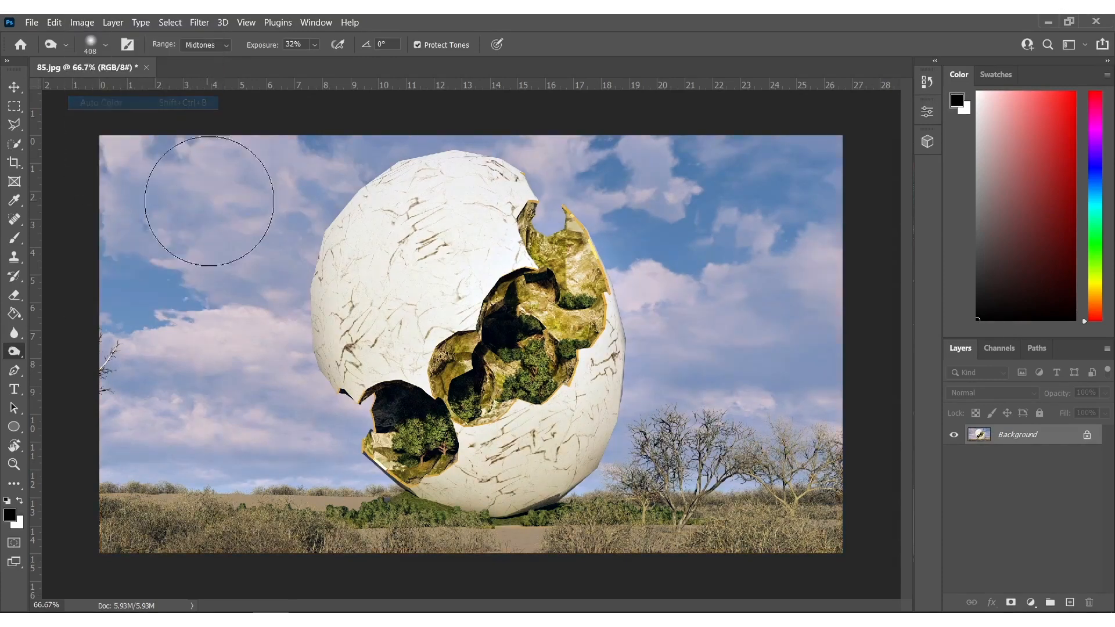
# - Enlarge the brush to 811 and lighten the sky around the sphere with midtone dodging at 32% exposure
pyautogui.moveTo(512, 398)
pyautogui.keyDown('alt'); pyautogui.mouseDown(button='right')
pyautogui.moveTo(660, 261)
pyautogui.moveTo(652, 228)
pyautogui.moveTo(664, 228)
pyautogui.mouseUp(button='right'); pyautogui.keyUp('alt')
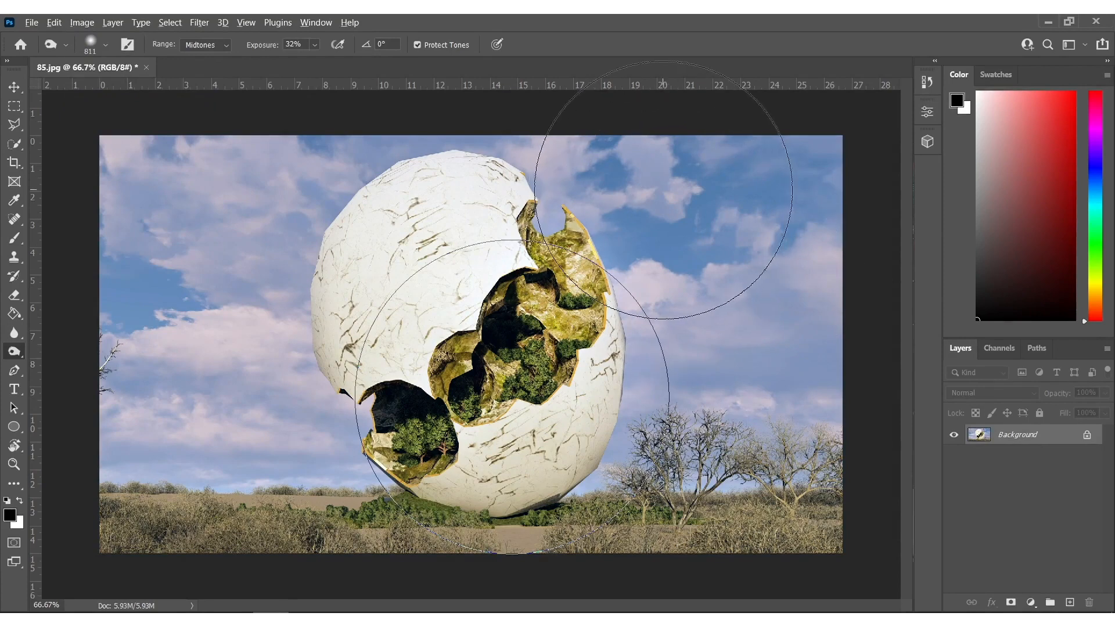
pyautogui.moveTo(667, 204); pyautogui.dragTo(706, 376)
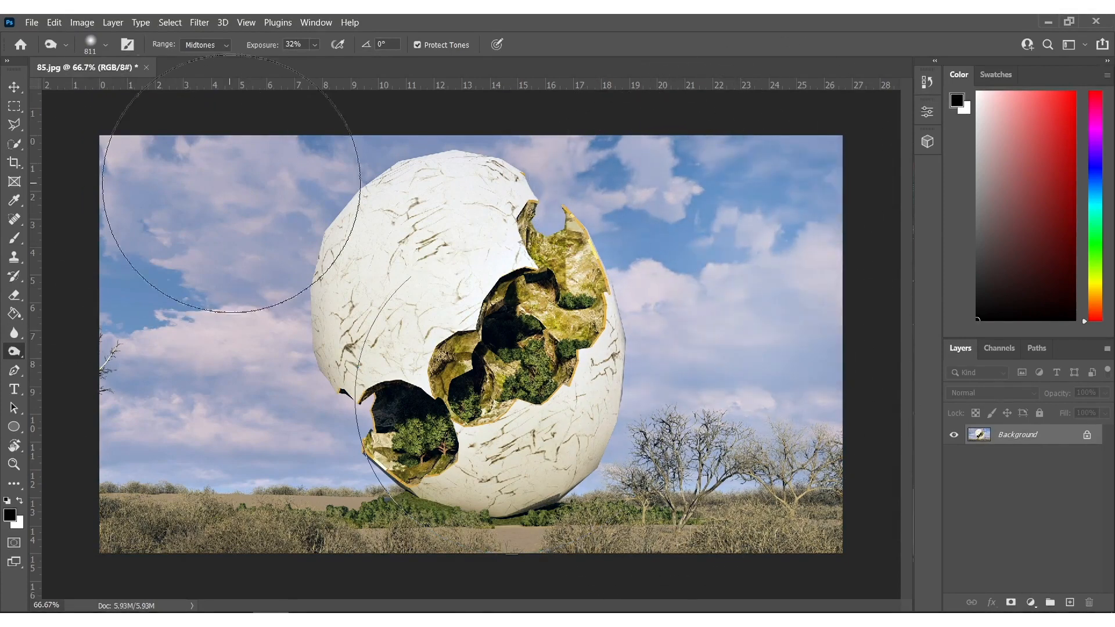
pyautogui.keyDown('alt'); pyautogui.moveTo(172, 217); pyautogui.dragTo(341, 137); pyautogui.keyUp('alt')
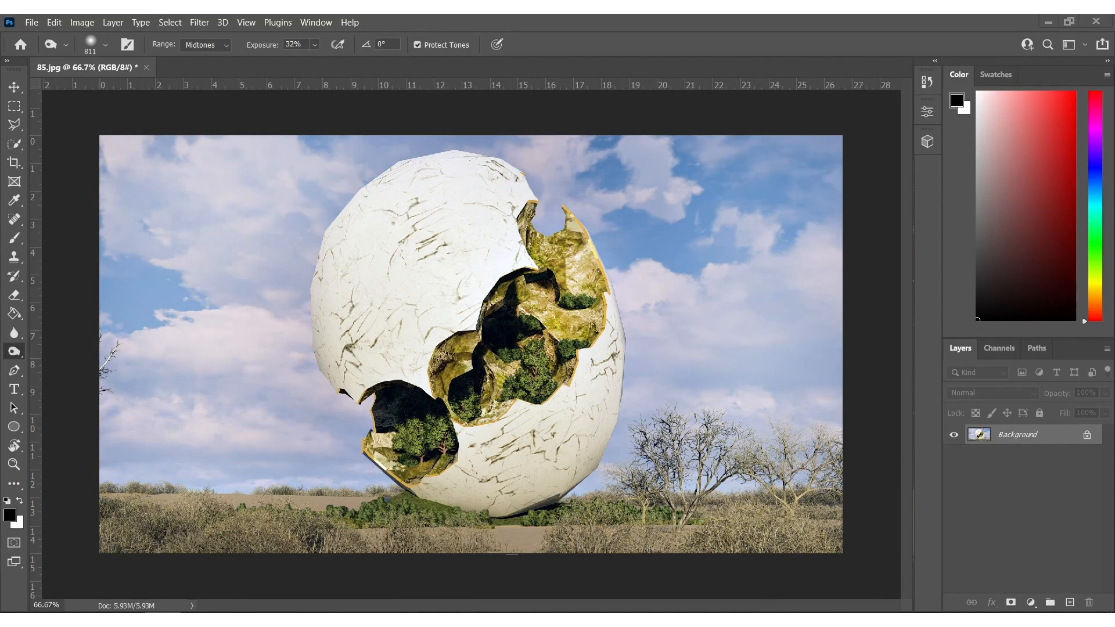
# - Place the original 85 render over the edited image at 60% opacity and merge the layers
pyautogui.moveTo(683, 511); pyautogui.dragTo(583, 414)
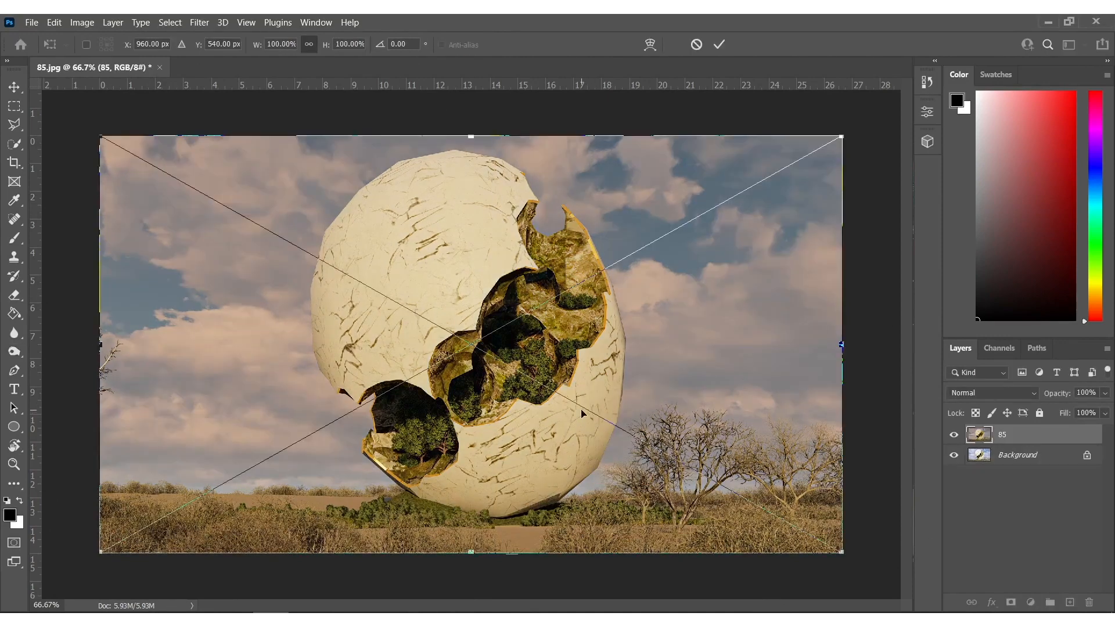
pyautogui.press('Return')
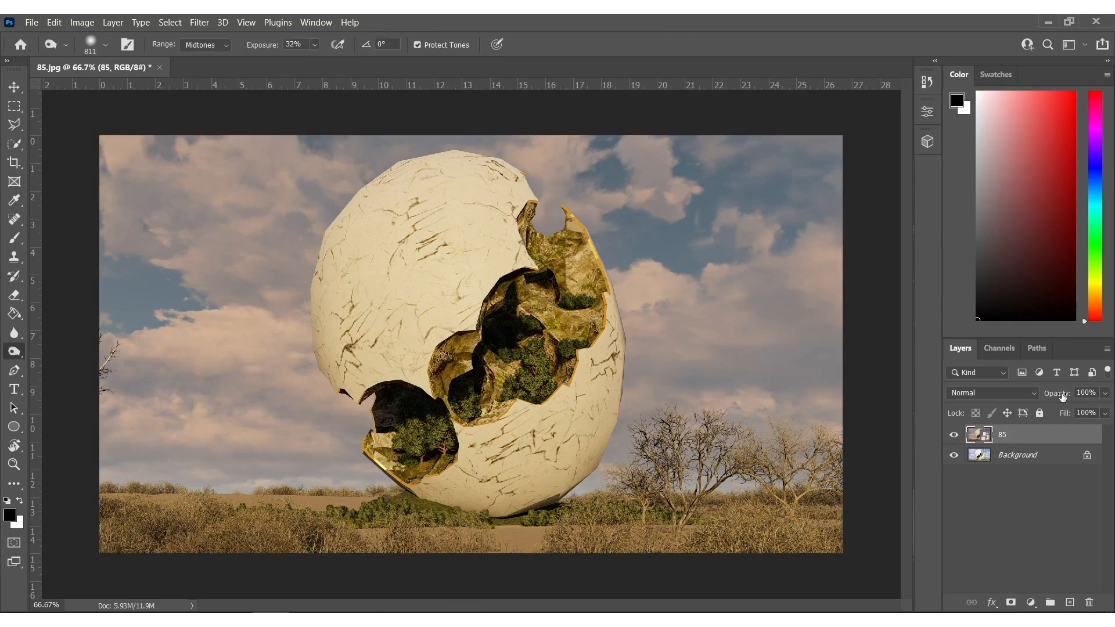
pyautogui.moveTo(1014, 395); pyautogui.dragTo(1025, 395)
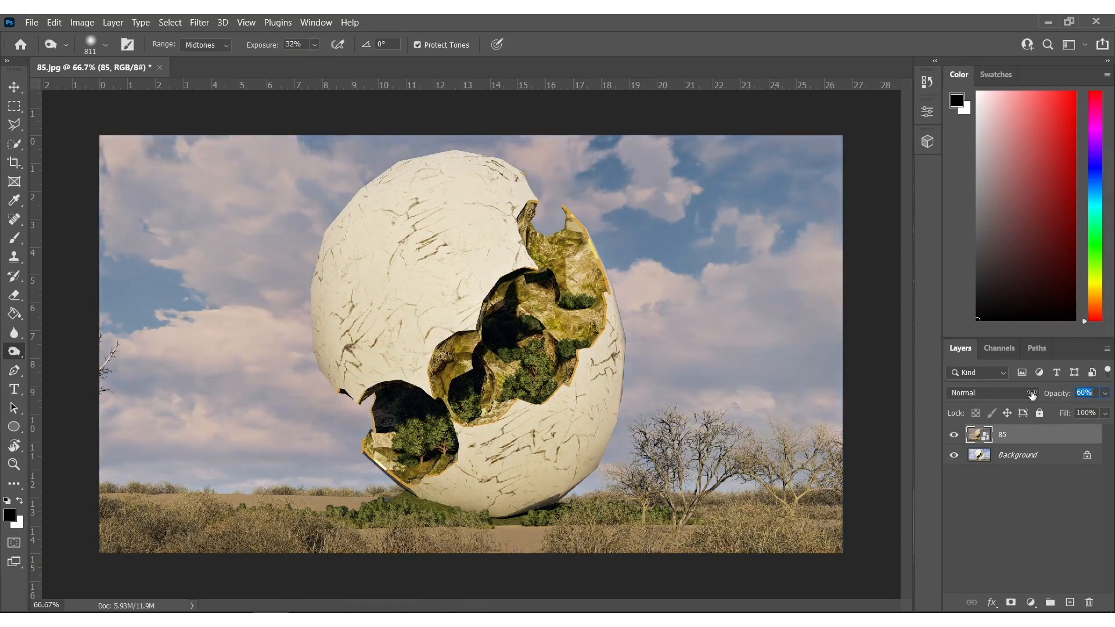
pyautogui.rightClick(1004, 457)
pyautogui.click(1009, 413)
# - Duplicate the Background layer and set the copy's saturation to -41
pyautogui.keyDown('alt'); pyautogui.moveTo(556, 367); pyautogui.dragTo(640, 342, button='right'); pyautogui.keyUp('alt')
pyautogui.hotkey('ctrl', 'u')
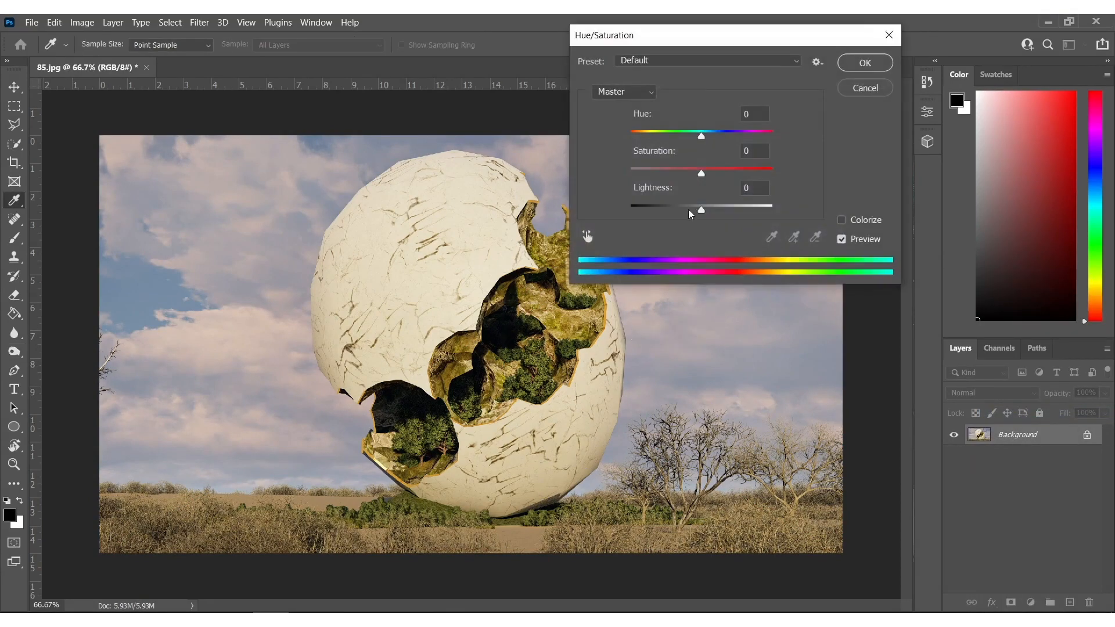
pyautogui.press('Escape')
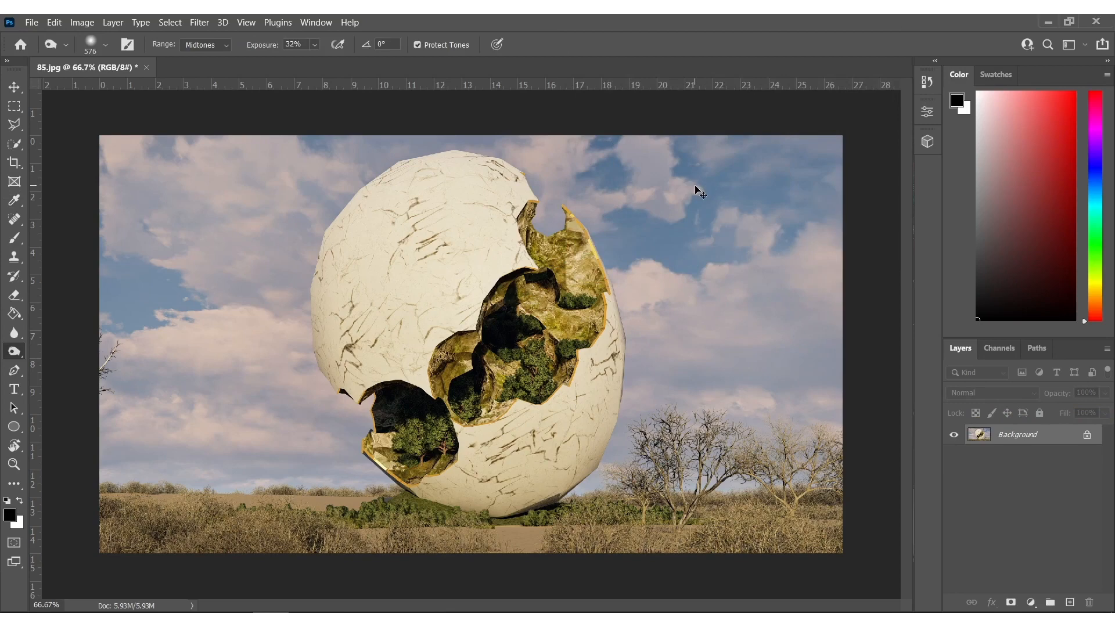
pyautogui.hotkey('ctrl', 'j')
pyautogui.hotkey('ctrl', 'u')
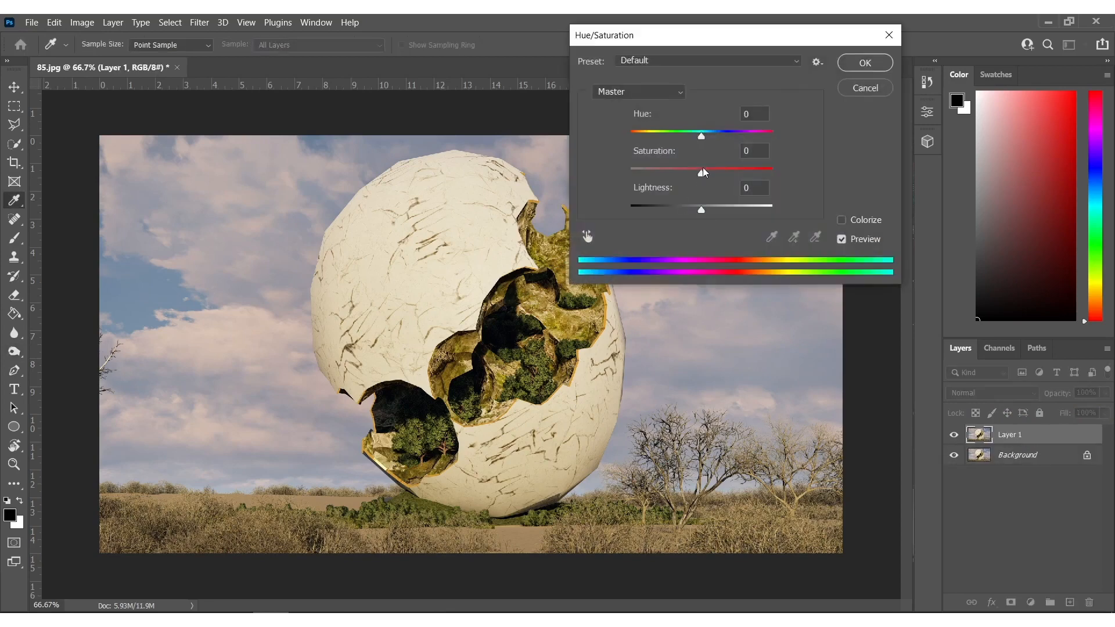
pyautogui.moveTo(702, 174); pyautogui.dragTo(673, 173)
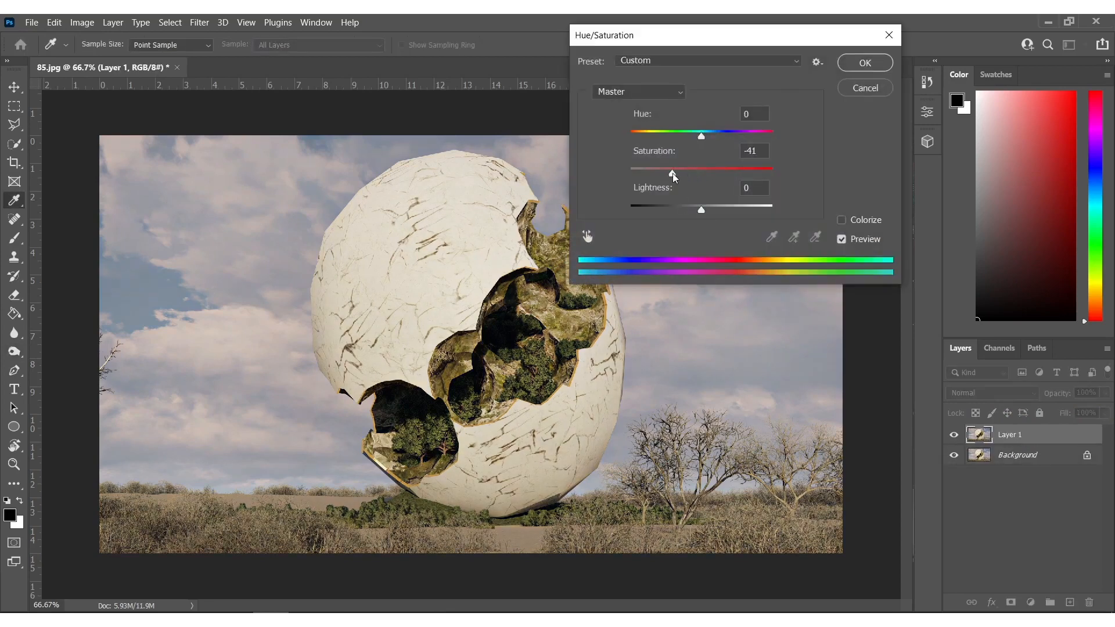
pyautogui.click(865, 63)
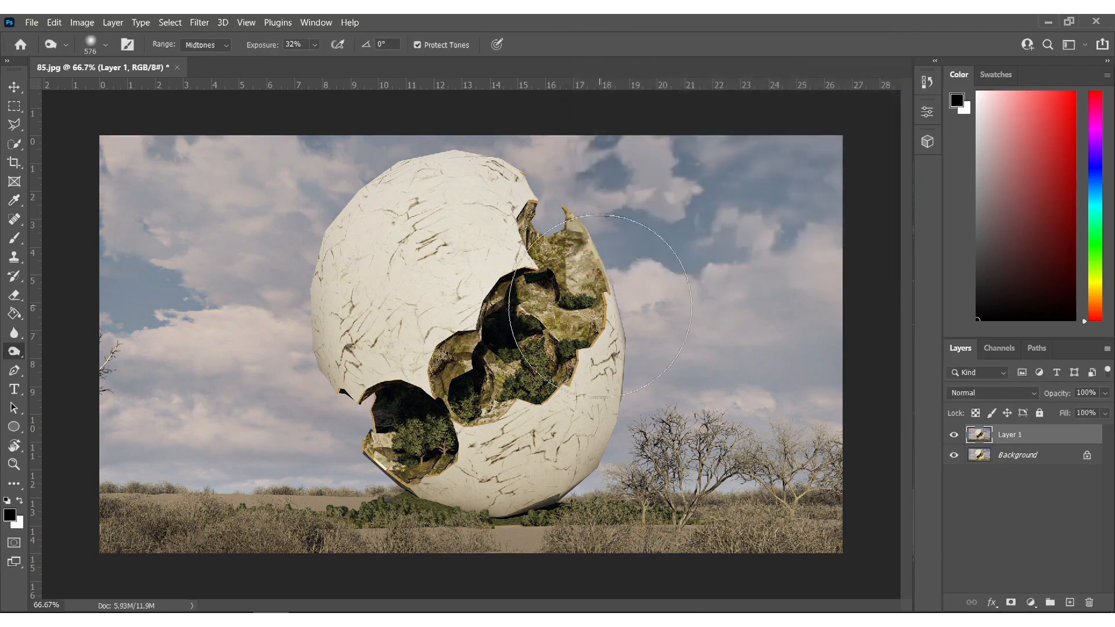
# - Erase parts of the desaturated copy over the sphere's interior, sky and ground with a soft eraser, and merge it down
pyautogui.press('e')
pyautogui.keyDown('alt'); pyautogui.moveTo(527, 323); pyautogui.dragTo(523, 323, button='right'); pyautogui.keyUp('alt')
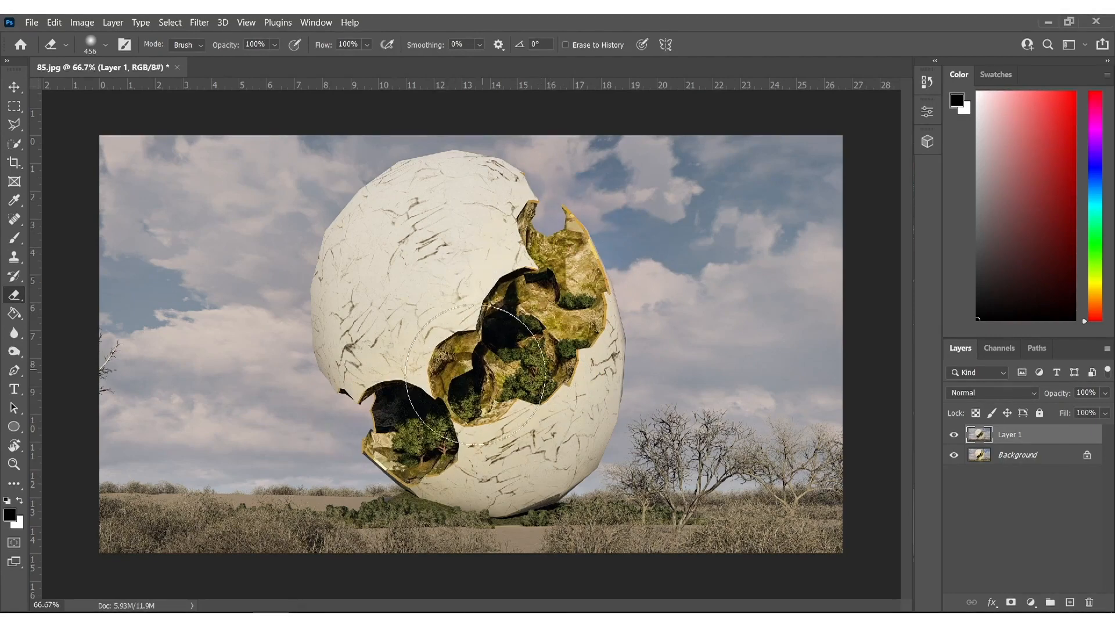
pyautogui.keyDown('alt'); pyautogui.moveTo(676, 206); pyautogui.dragTo(790, 191, button='right'); pyautogui.keyUp('alt')
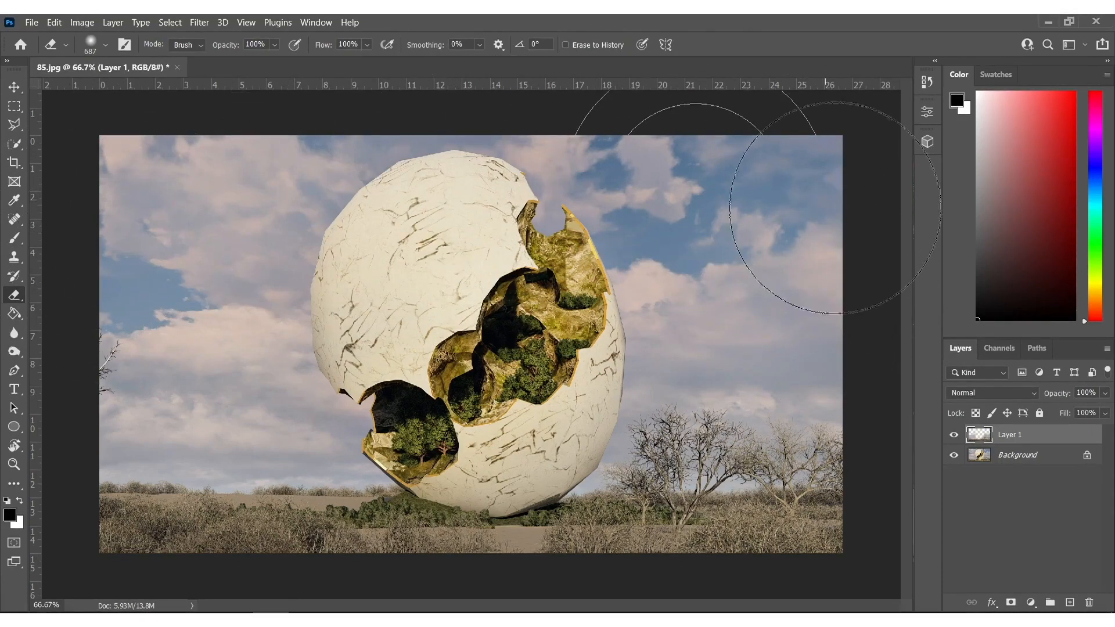
pyautogui.keyDown('alt'); pyautogui.moveTo(746, 298); pyautogui.dragTo(723, 293, button='right'); pyautogui.keyUp('alt')
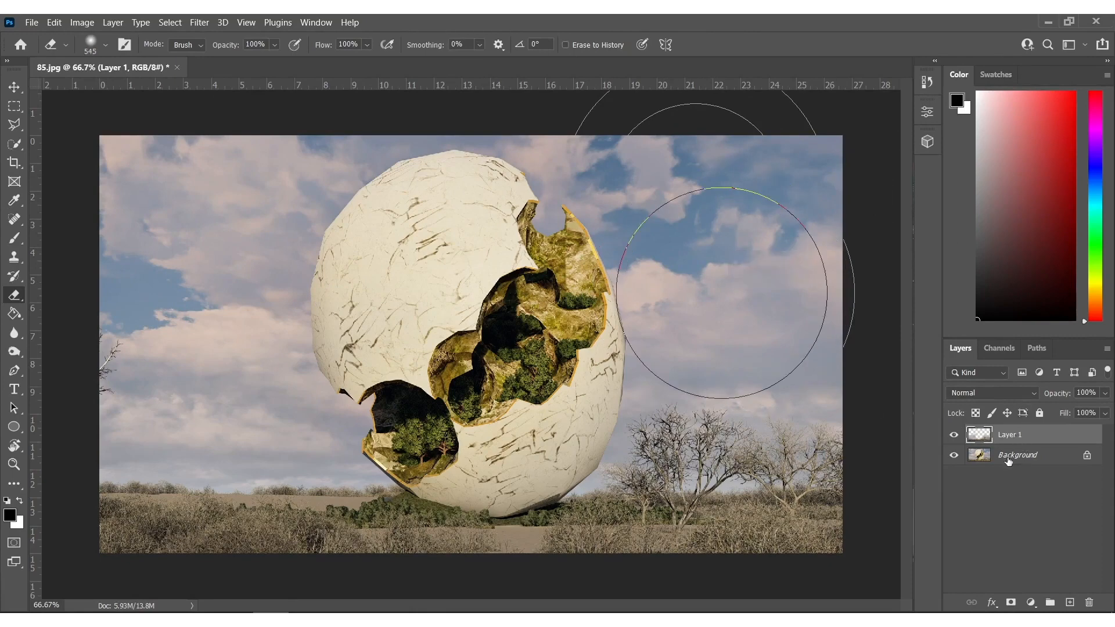
pyautogui.keyDown('alt'); pyautogui.moveTo(446, 469); pyautogui.dragTo(377, 468, button='right'); pyautogui.keyUp('alt')
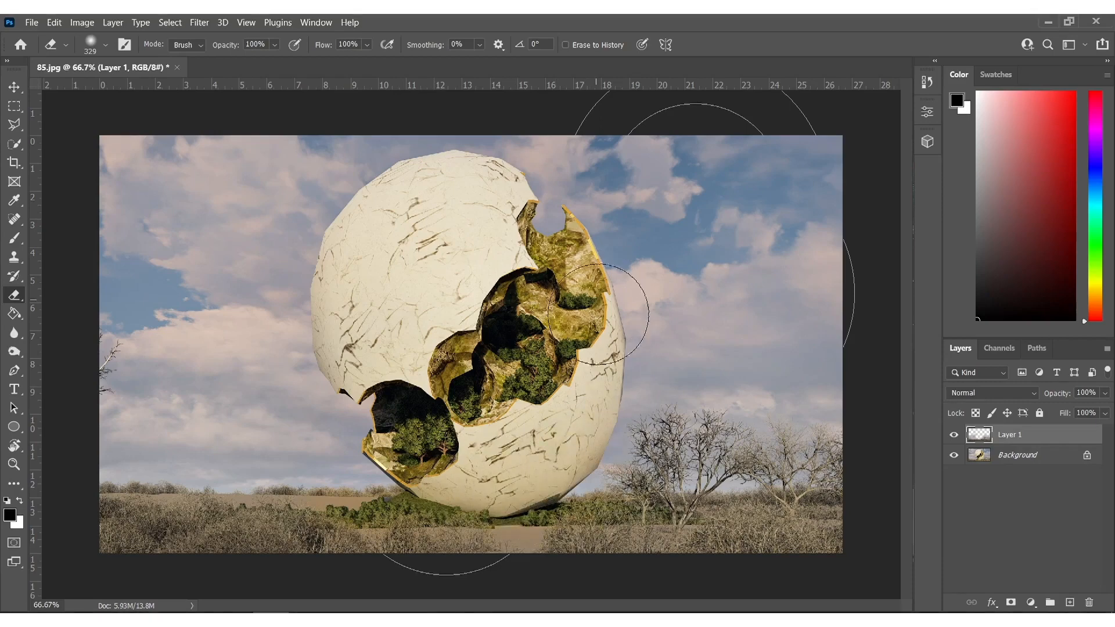
pyautogui.hotkey('ctrl', 'e')
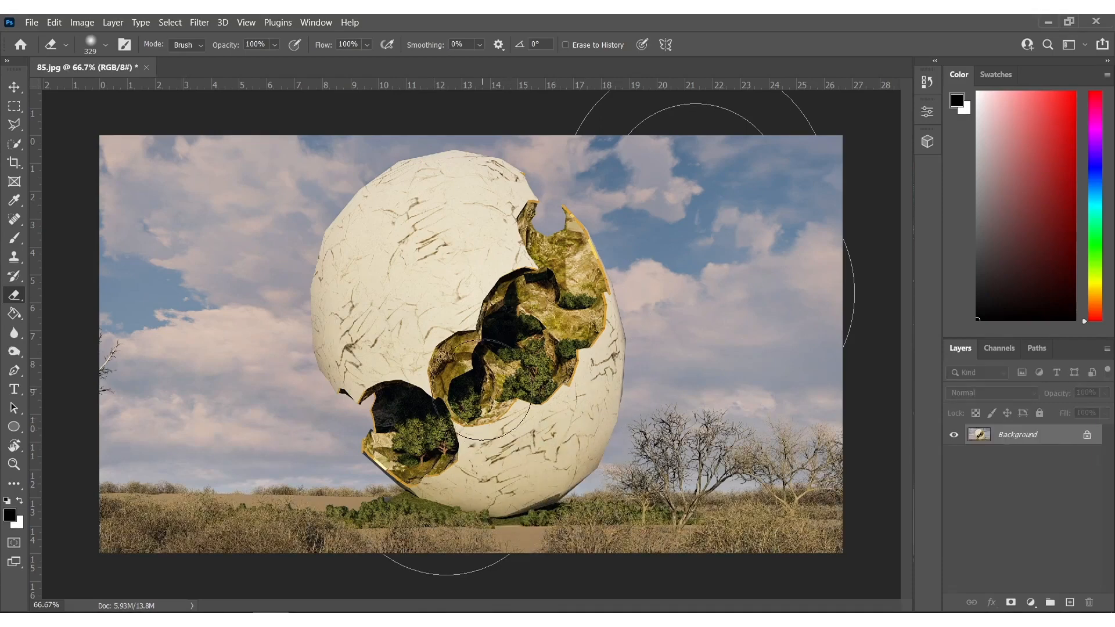
# - Lighten the sky and ground around the sphere with midtone dodging at 32% exposure
pyautogui.press('o')
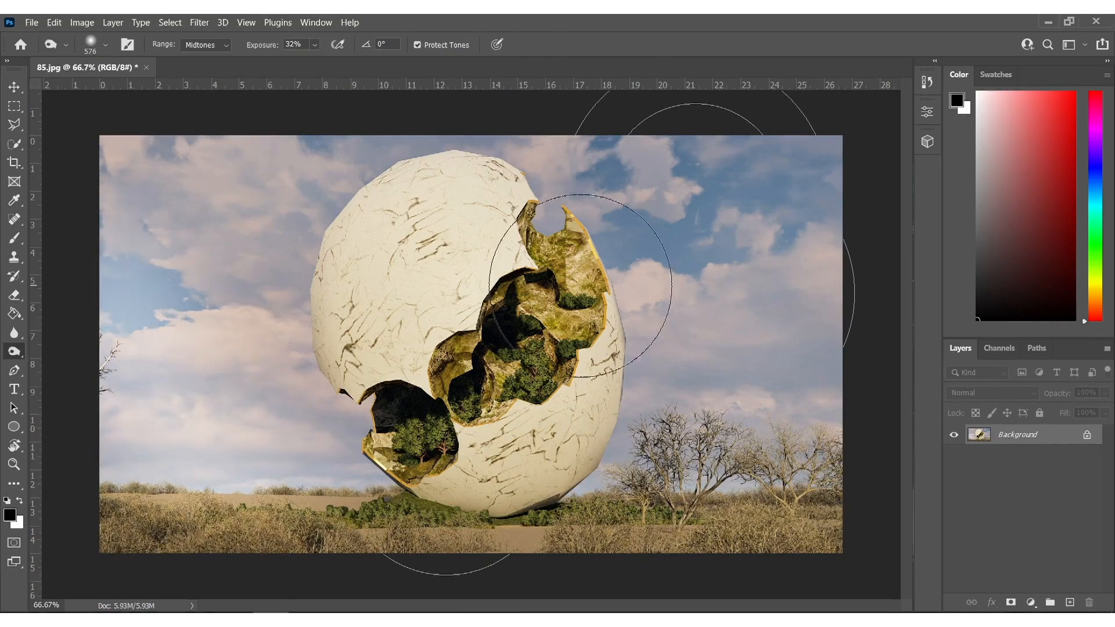
pyautogui.moveTo(726, 162)
pyautogui.mouseDown()
pyautogui.moveTo(784, 433)
pyautogui.moveTo(736, 464)
pyautogui.moveTo(759, 483)
pyautogui.moveTo(755, 459)
pyautogui.mouseUp()
pyautogui.keyDown('alt'); pyautogui.moveTo(424, 194); pyautogui.dragTo(400, 194, button='right'); pyautogui.keyUp('alt')
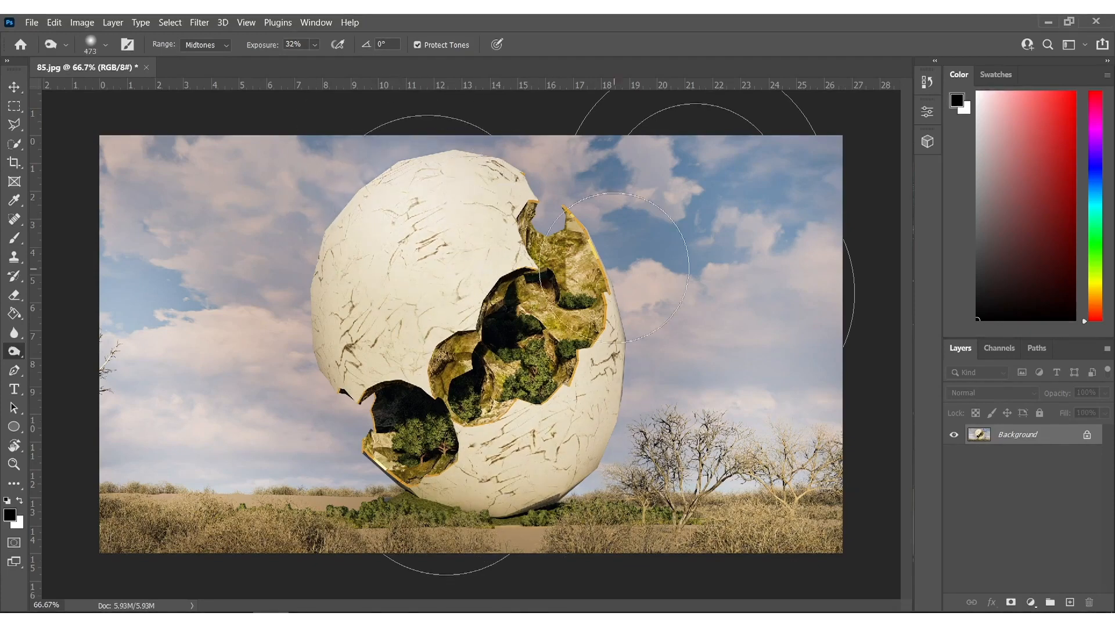
# - Paint a soft black vignette along the image's bottom and top edges on a new layer
pyautogui.hotkey('ctrl', 'shift', 'n')
pyautogui.press('Return')
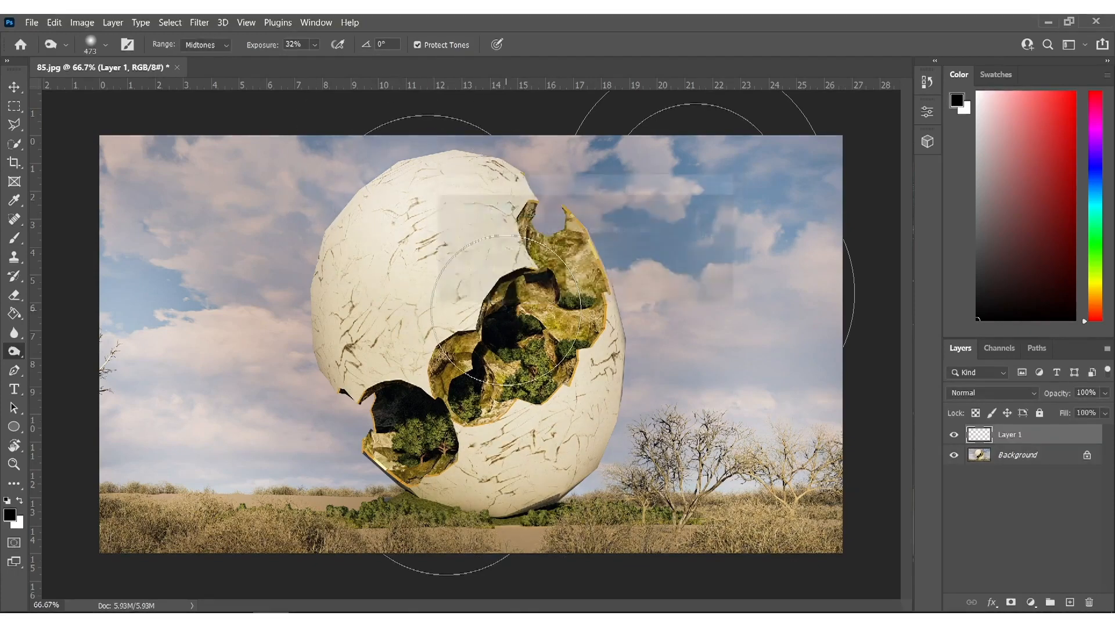
pyautogui.keyDown('alt'); pyautogui.scroll(-2, 326, 384); pyautogui.keyUp('alt')
pyautogui.press('b')
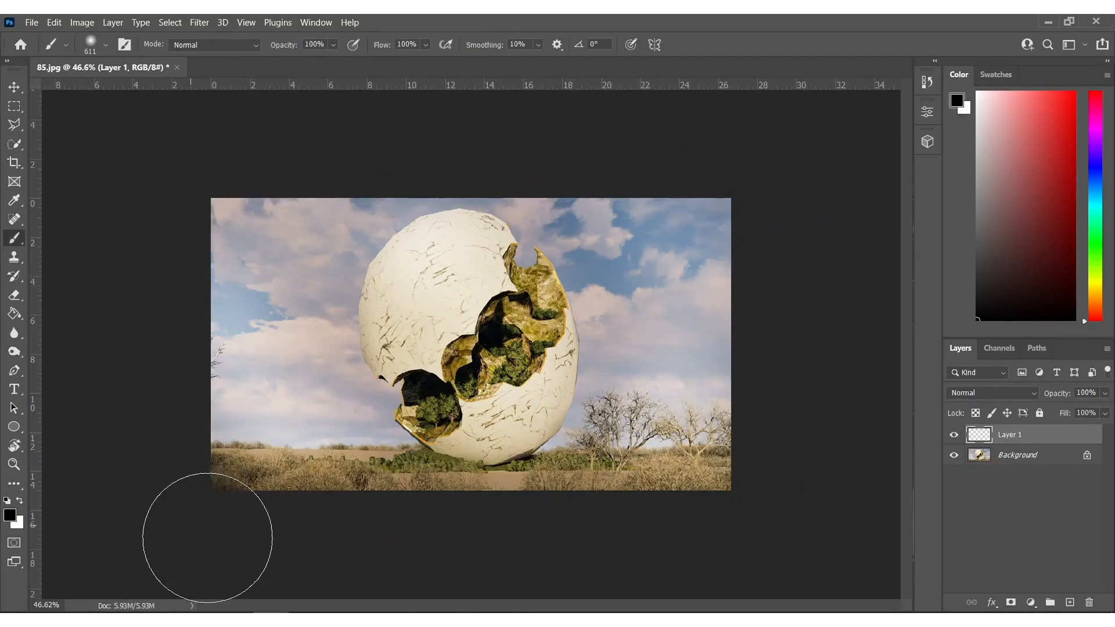
pyautogui.moveTo(194, 530); pyautogui.dragTo(717, 545)
pyautogui.moveTo(834, 160)
pyautogui.mouseDown()
pyautogui.moveTo(311, 112)
pyautogui.moveTo(49, 186)
pyautogui.moveTo(768, 110)
pyautogui.moveTo(829, 137)
pyautogui.moveTo(2, 195)
pyautogui.mouseUp()
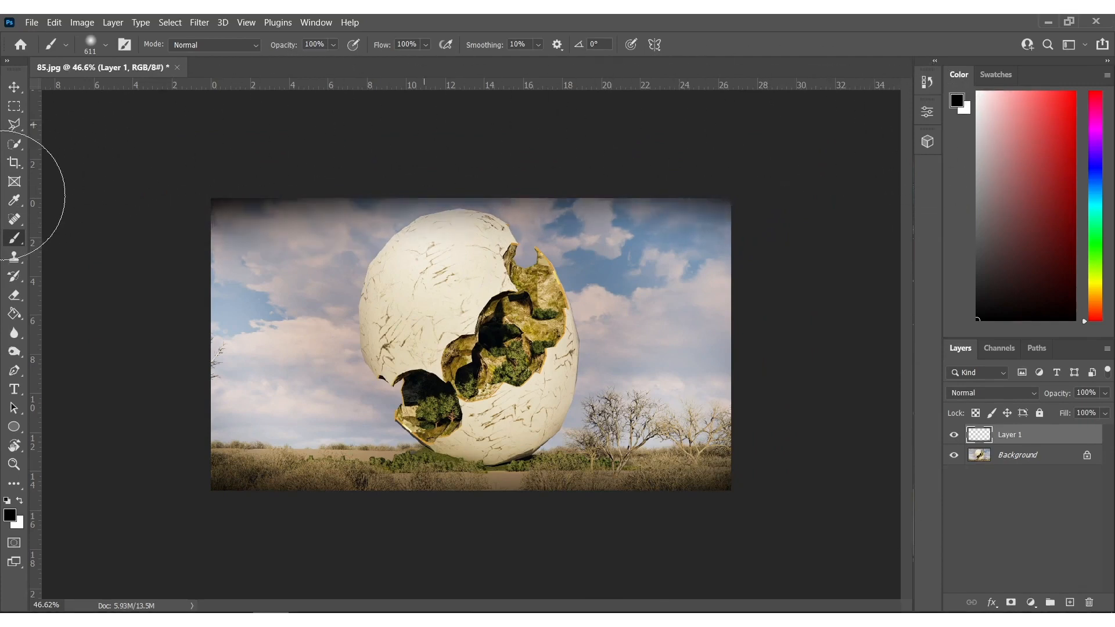
# - Stretch the vignette layer slightly beyond the canvas's upper and lower edges and merge it into the Background
pyautogui.hotkey('ctrl', 't')
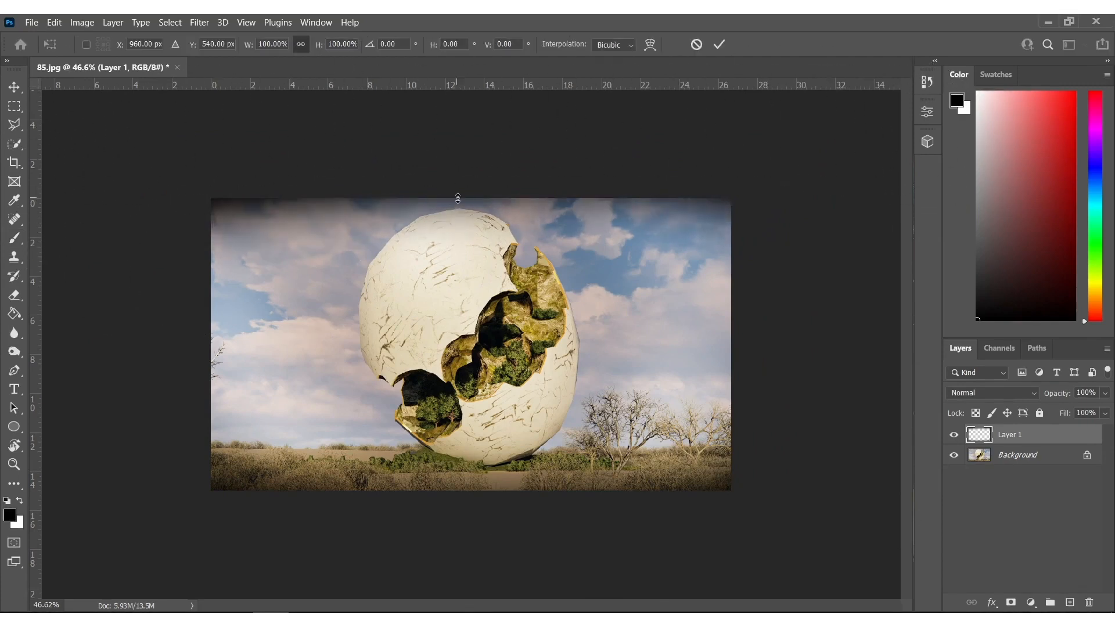
pyautogui.moveTo(471, 198); pyautogui.dragTo(472, 184)
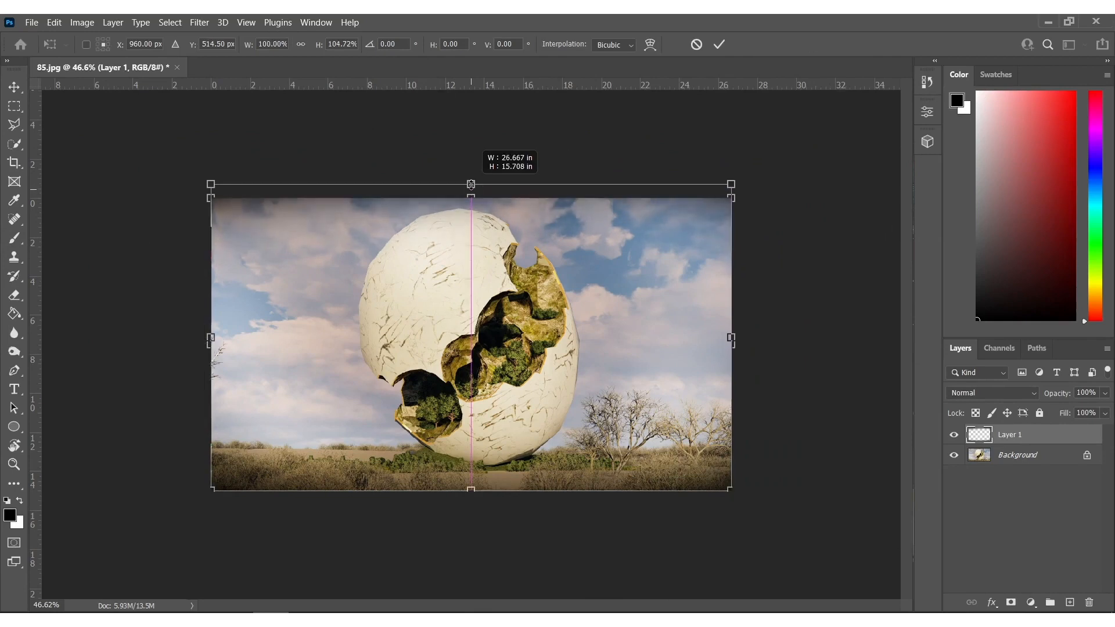
pyautogui.moveTo(471, 497); pyautogui.dragTo(471, 504)
pyautogui.press('Return')
pyautogui.press('b')
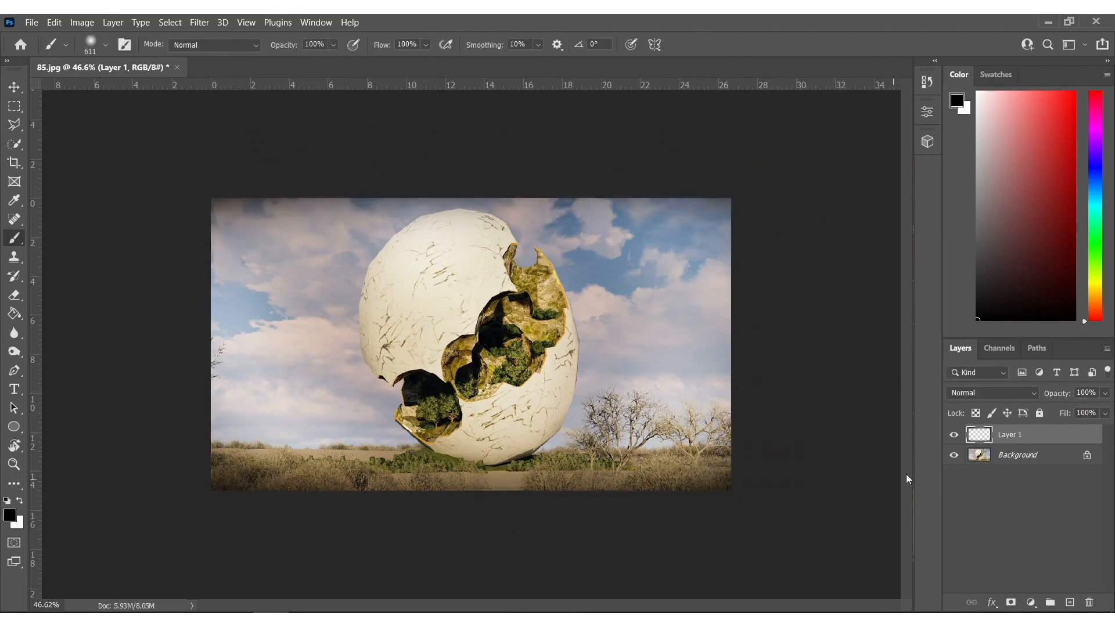
pyautogui.rightClick(1016, 459)
pyautogui.click(1024, 414)
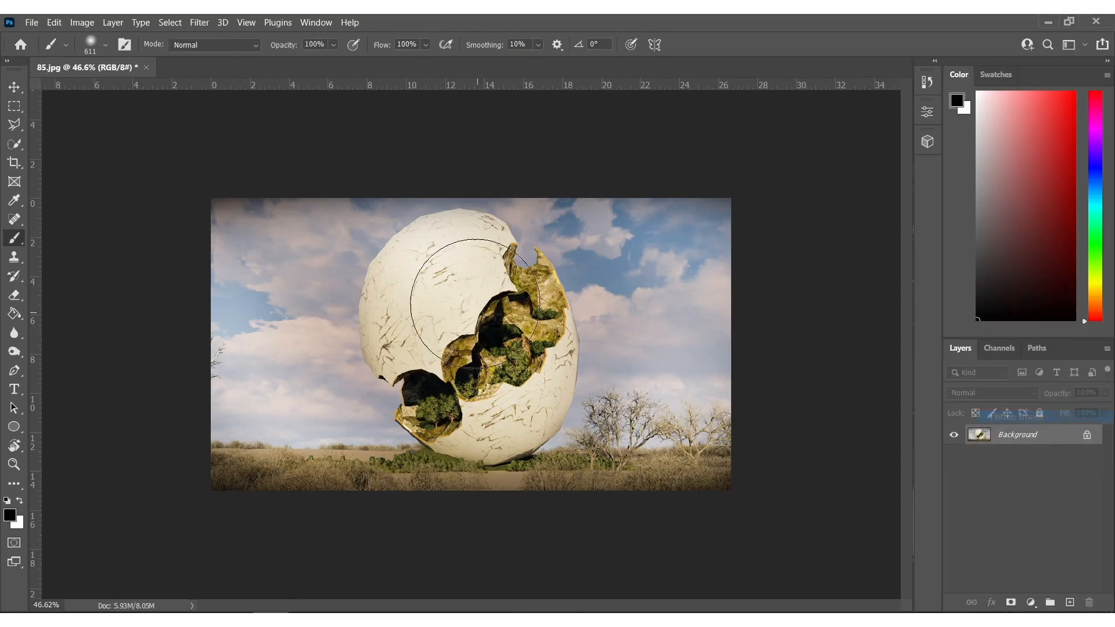